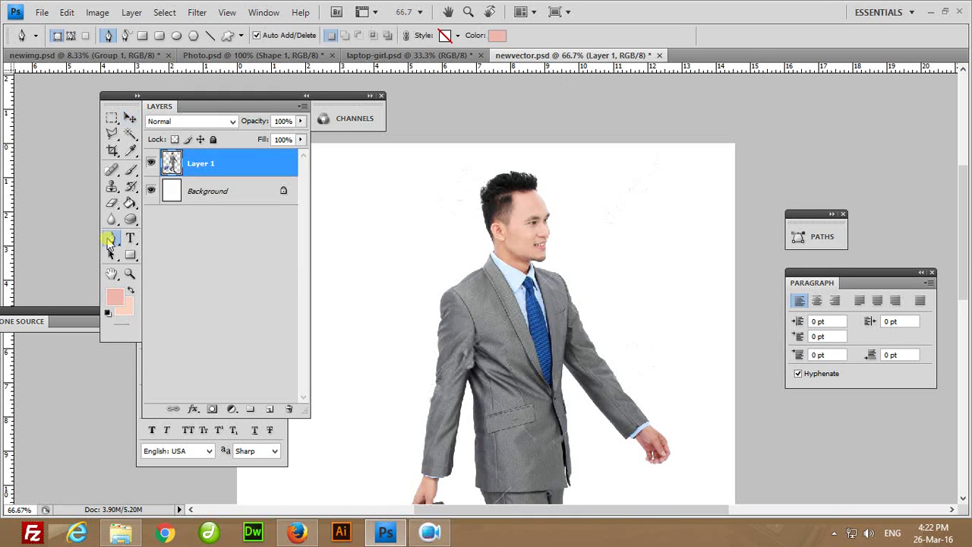
# Zoom to the face and trace a new shape layer from below the ear up around its top.
pyautogui.scroll(1, 509, 267)
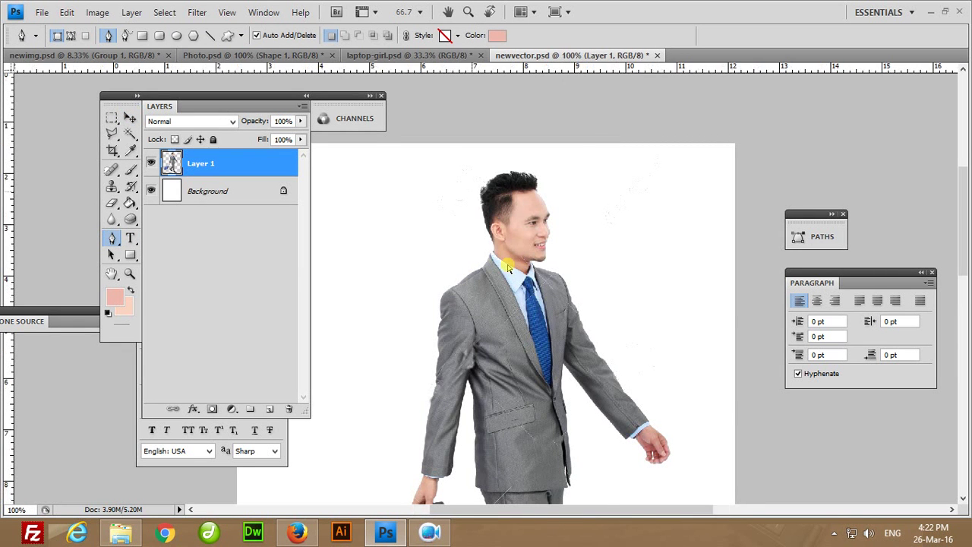
pyautogui.scroll(1, 509, 267)
pyautogui.scroll(1, 509, 267)
pyautogui.moveTo(605, 162); pyautogui.dragTo(533, 412)
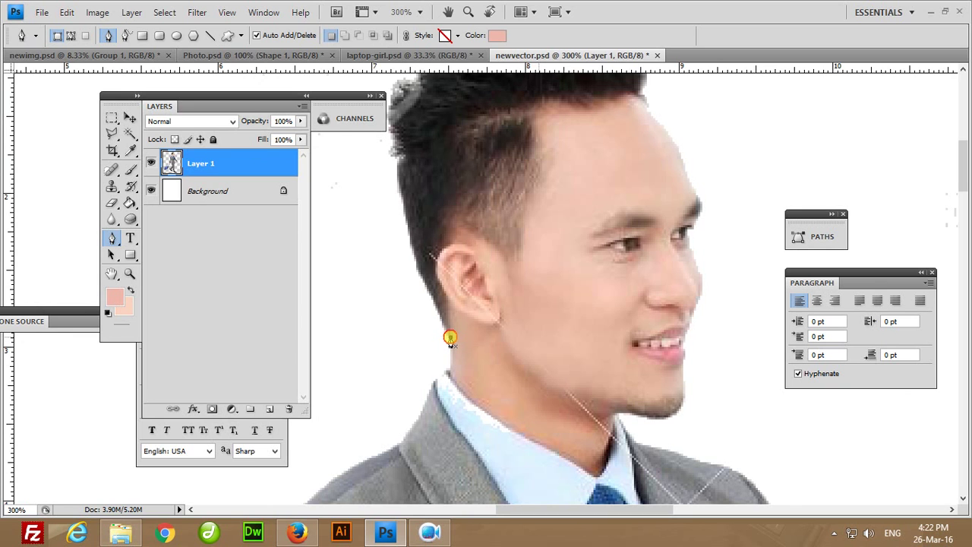
pyautogui.click(451, 337)
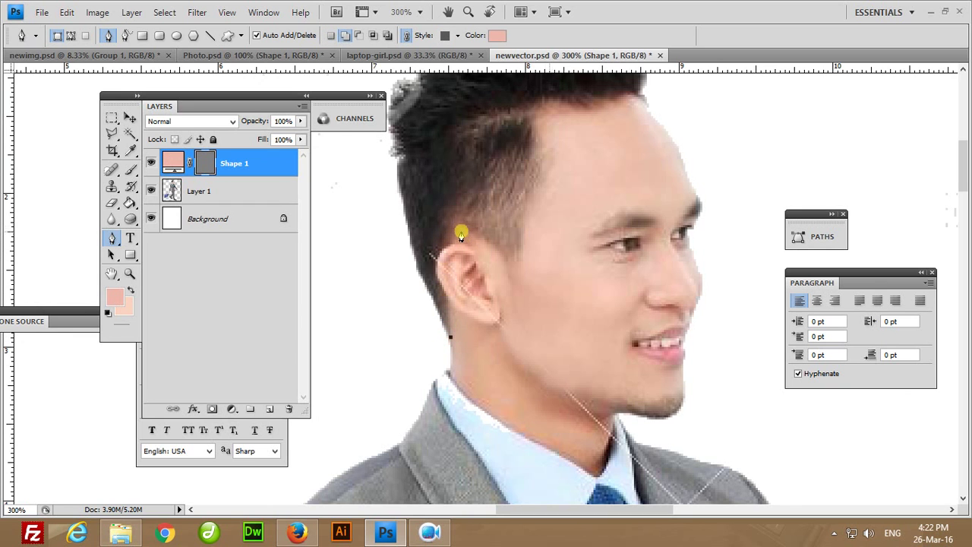
pyautogui.moveTo(461, 230); pyautogui.dragTo(486, 207)
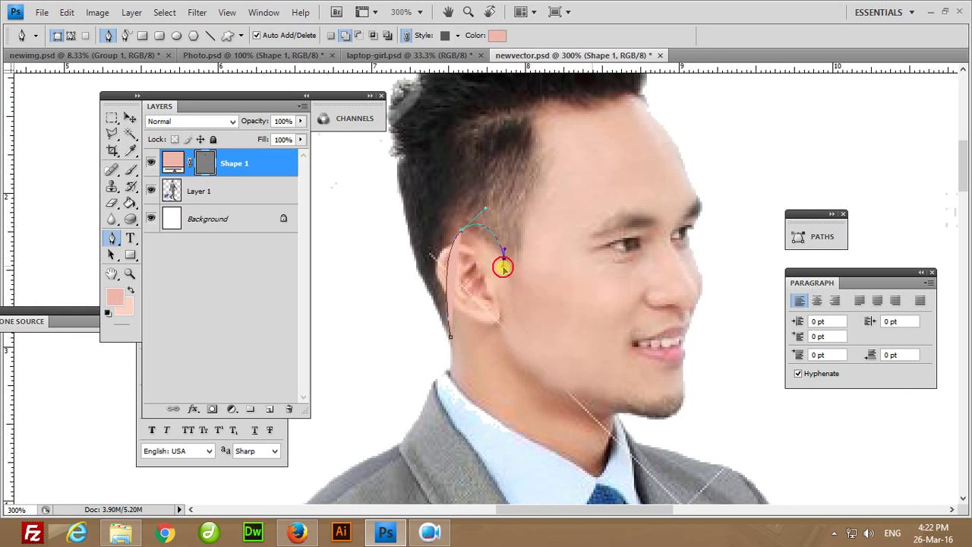
pyautogui.moveTo(502, 257); pyautogui.dragTo(508, 252)
pyautogui.hotkey('ctrl', 'z')
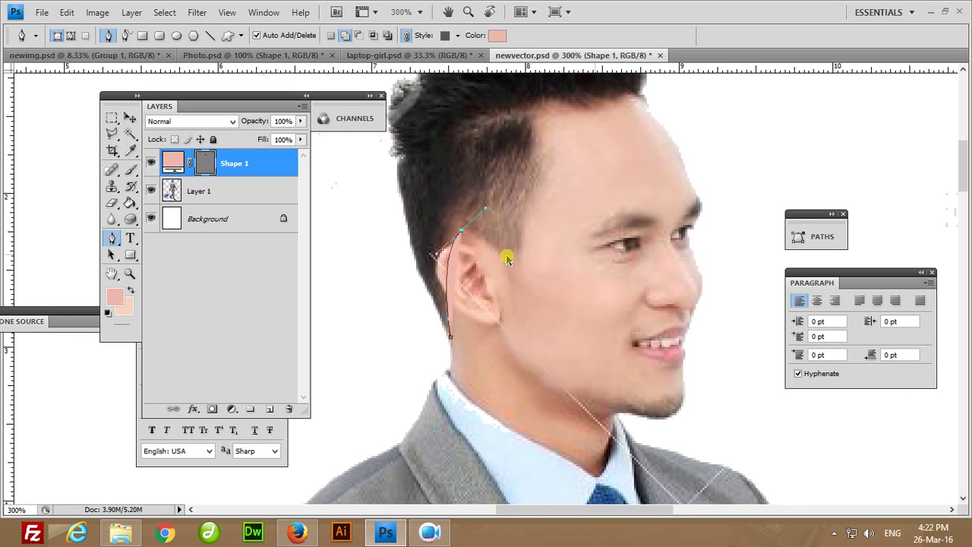
pyautogui.keyDown('alt'); pyautogui.click(461, 230); pyautogui.keyUp('alt')
pyautogui.moveTo(502, 263); pyautogui.dragTo(519, 294)
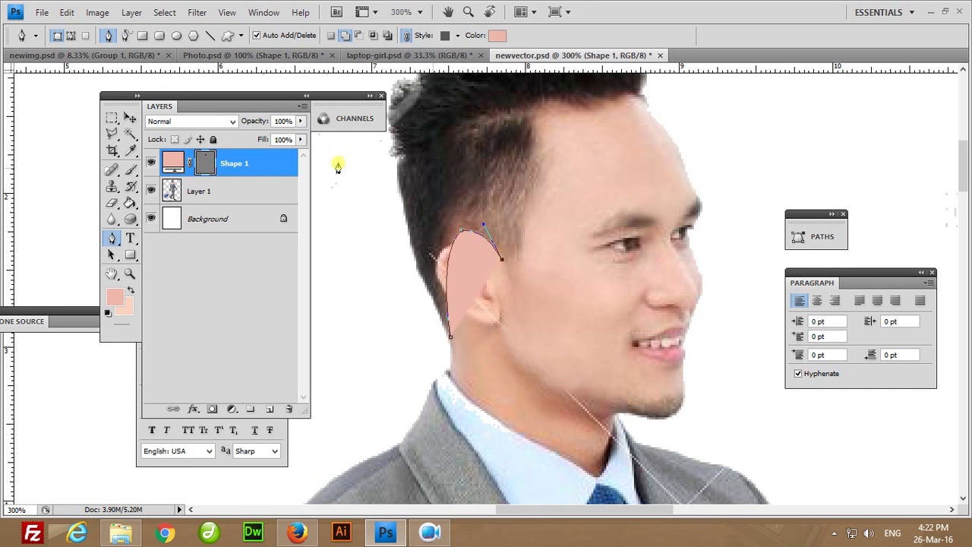
pyautogui.click(301, 140)
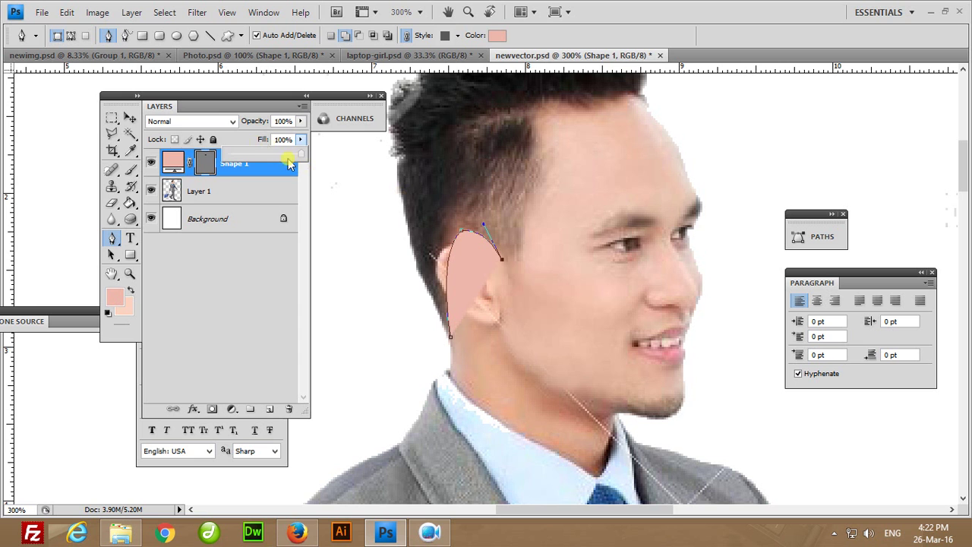
# Set the shape's fill to 0% and extend the outline up the sideburn to the hairline.
pyautogui.moveTo(296, 153); pyautogui.dragTo(227, 154)
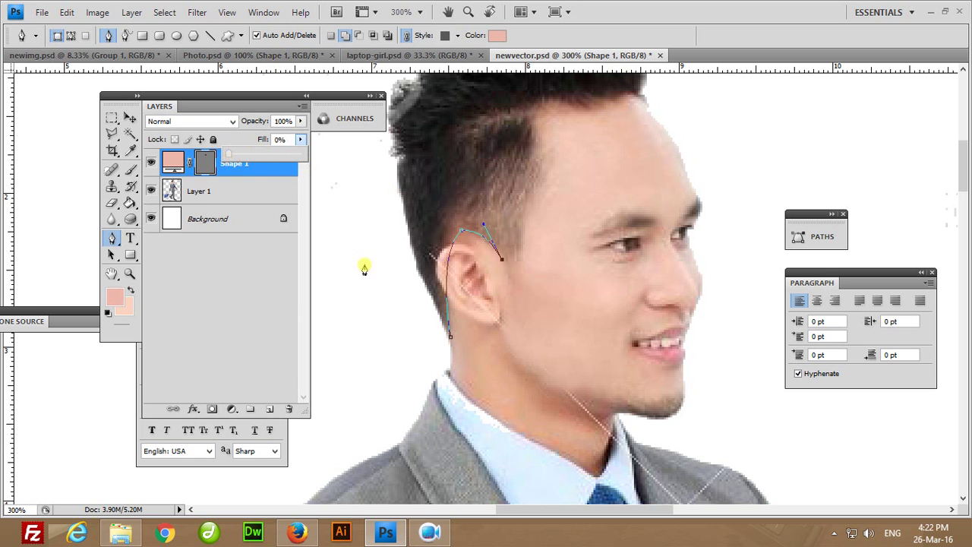
pyautogui.click(504, 267)
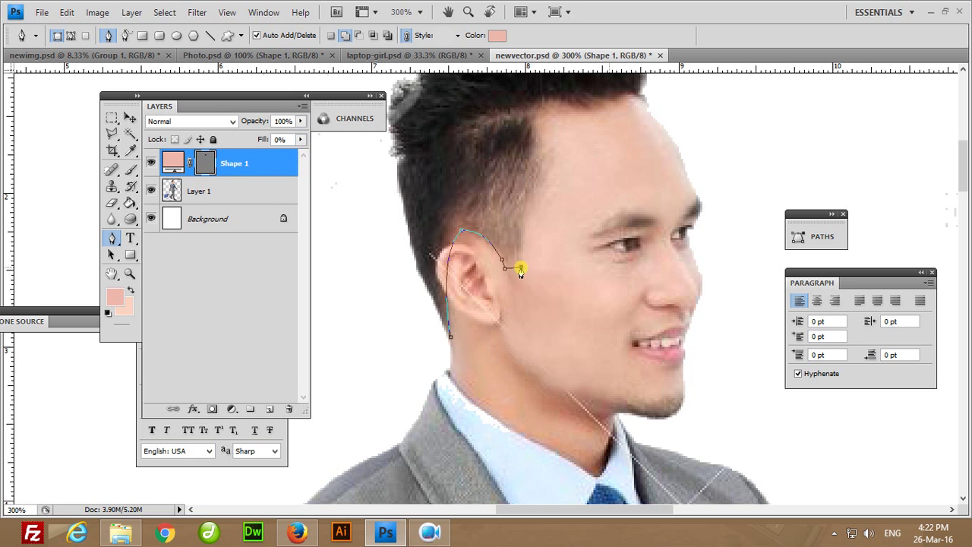
pyautogui.moveTo(559, 245)
pyautogui.mouseDown()
pyautogui.moveTo(513, 364)
pyautogui.moveTo(516, 345)
pyautogui.mouseUp()
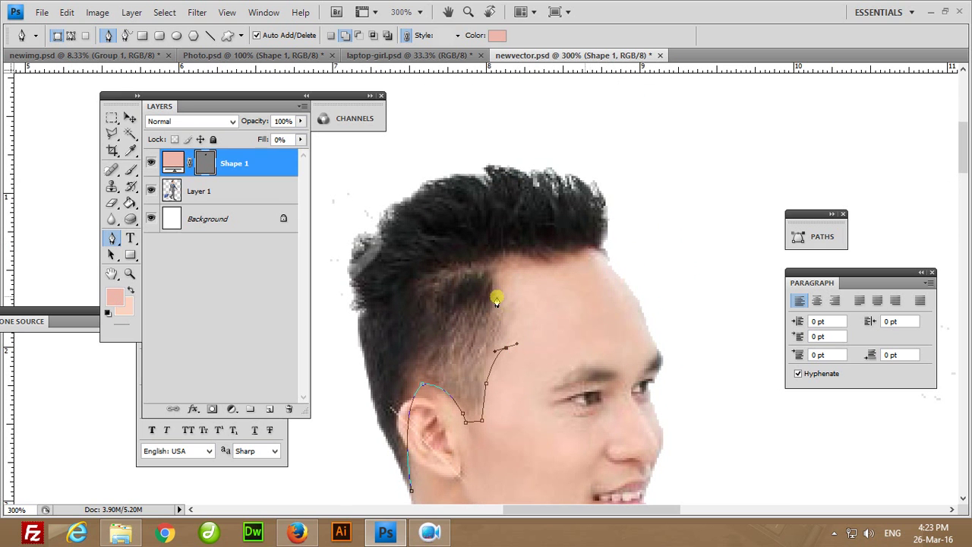
pyautogui.click(506, 349)
pyautogui.moveTo(499, 294); pyautogui.dragTo(481, 280)
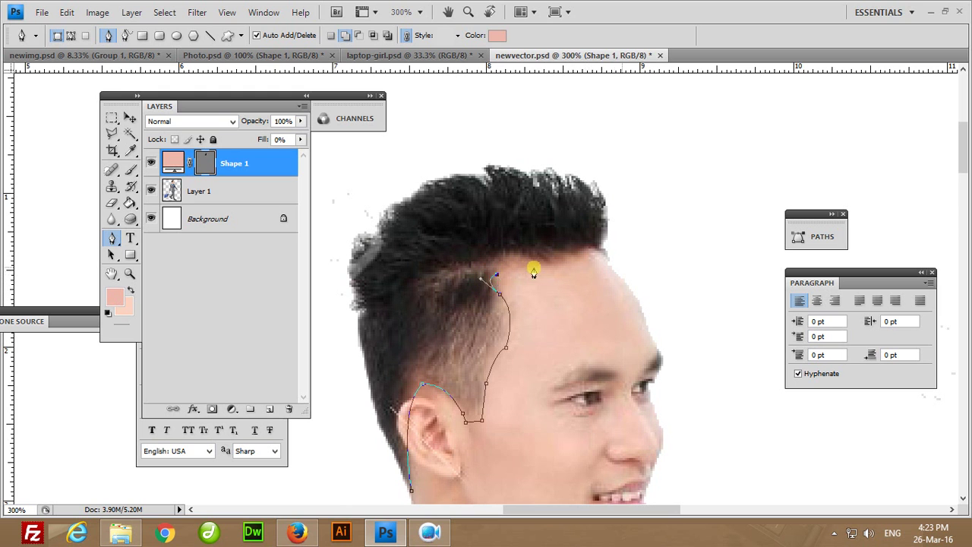
pyautogui.moveTo(534, 268); pyautogui.dragTo(559, 270)
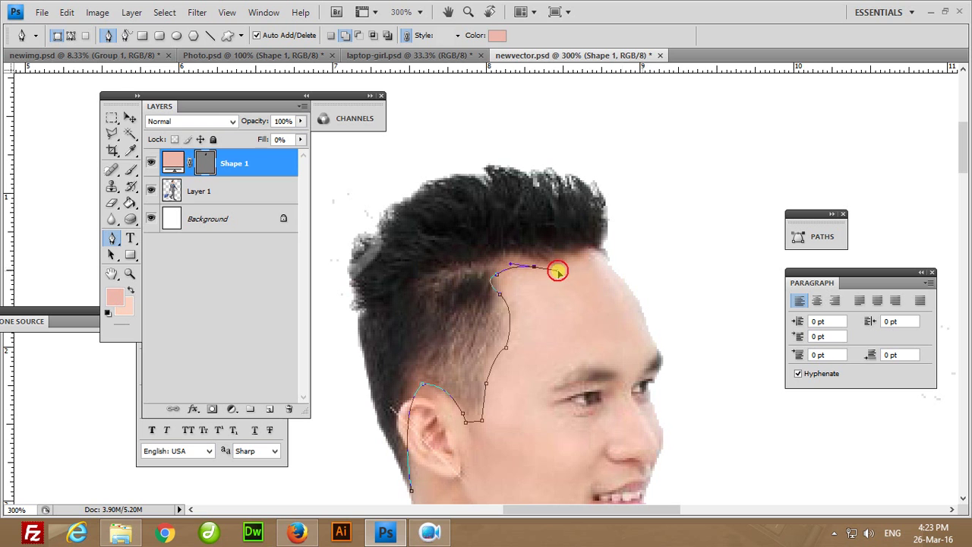
# Continue the outline along the hairline, up the spiky front of the hair and across its top.
pyautogui.click(575, 260)
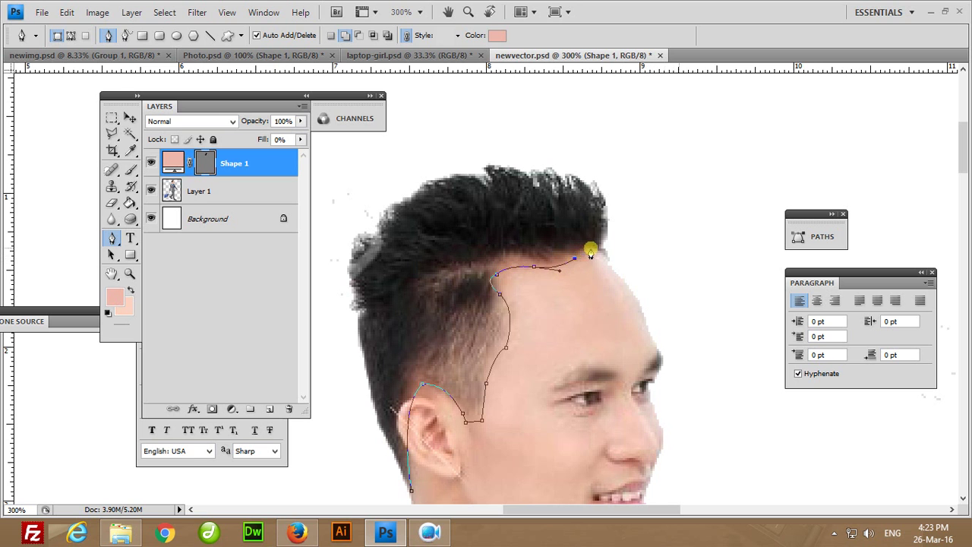
pyautogui.click(591, 249)
pyautogui.click(601, 246)
pyautogui.moveTo(594, 181); pyautogui.dragTo(569, 143)
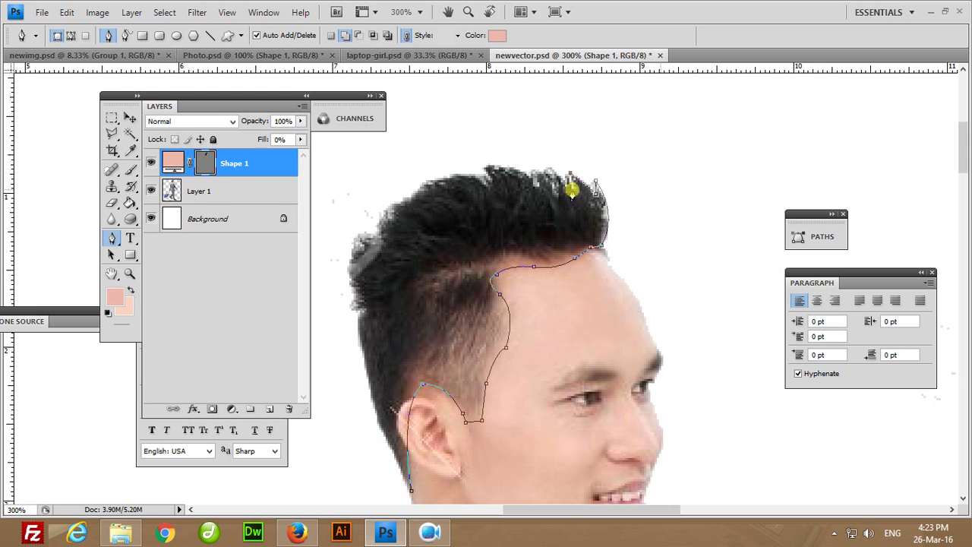
pyautogui.moveTo(569, 177); pyautogui.dragTo(549, 166)
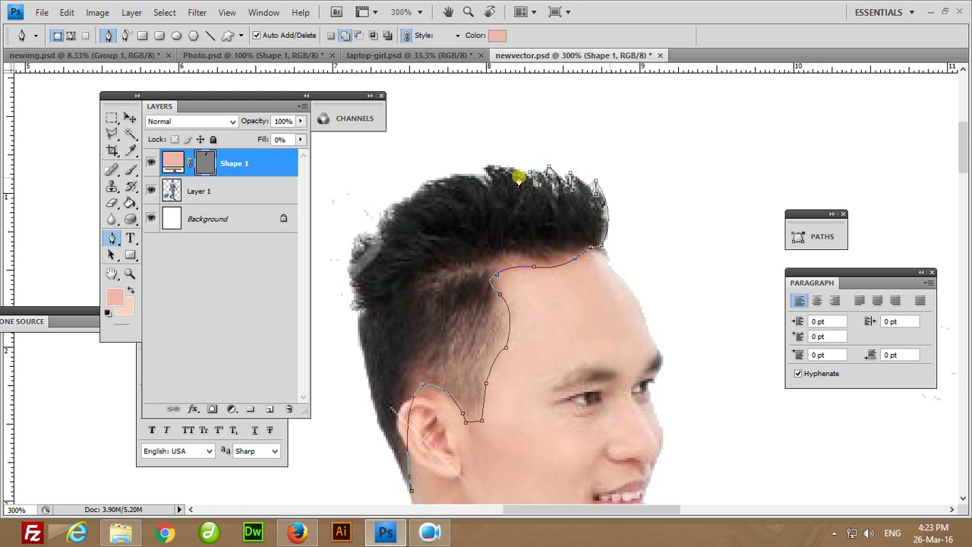
pyautogui.click(482, 171)
pyautogui.moveTo(481, 171); pyautogui.dragTo(490, 176)
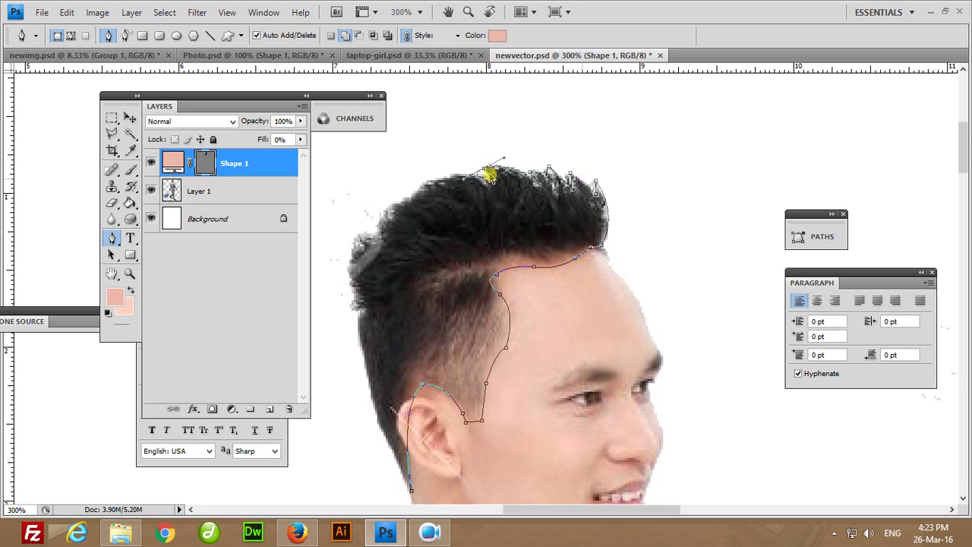
pyautogui.keyDown('alt'); pyautogui.click(487, 171); pyautogui.keyUp('alt')
# Carry the outline over the back of the hair and down to the bottom of the ear.
pyautogui.click(408, 199)
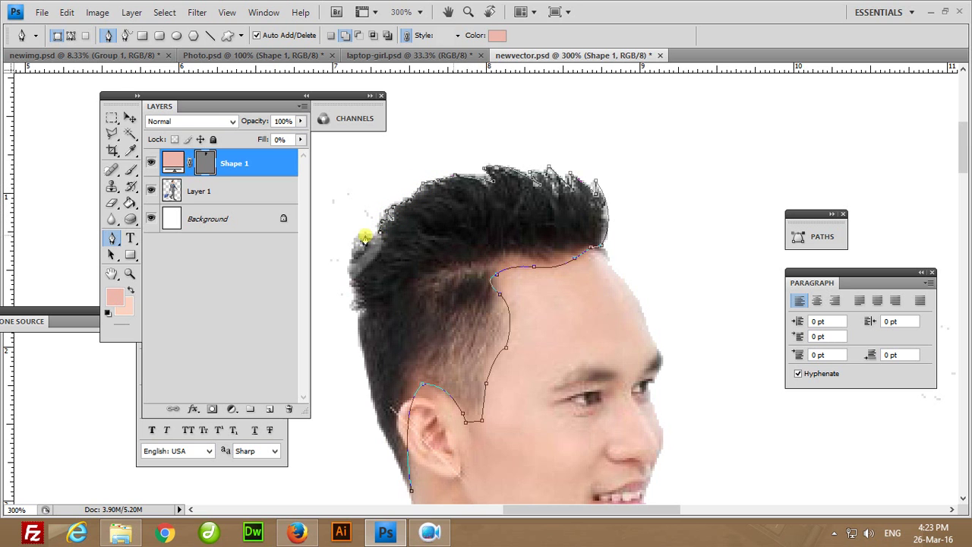
pyautogui.moveTo(354, 284); pyautogui.dragTo(367, 317)
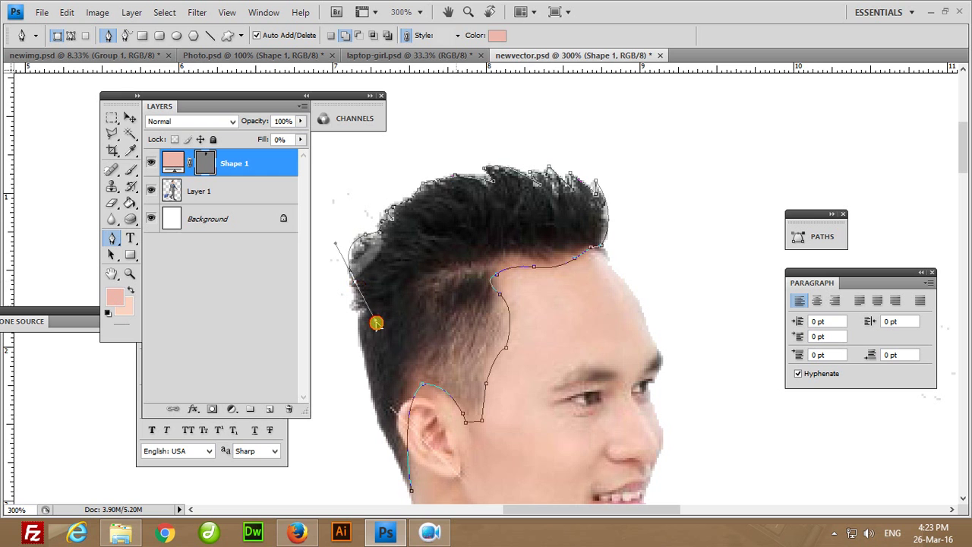
pyautogui.click(355, 282)
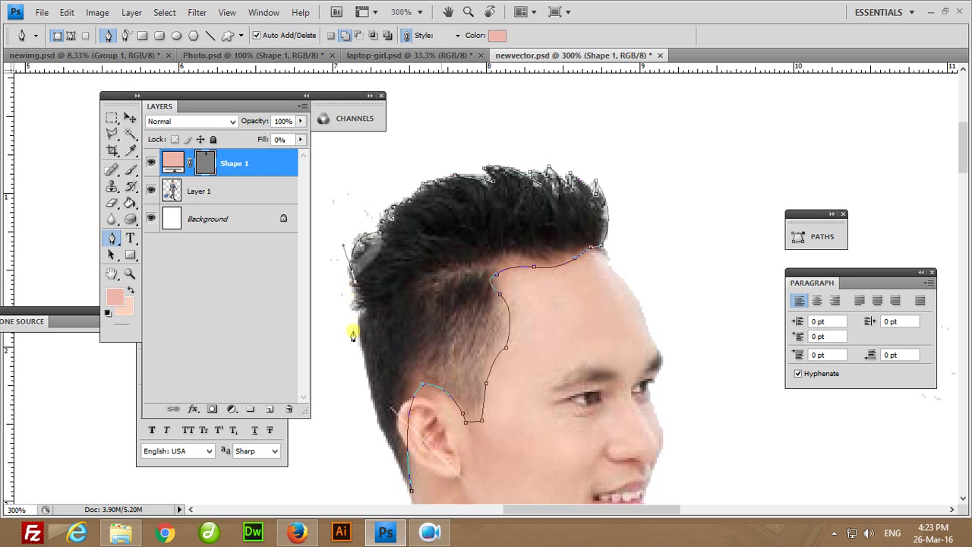
pyautogui.scroll(-2, 394, 303)
pyautogui.scroll(-2, 423, 247)
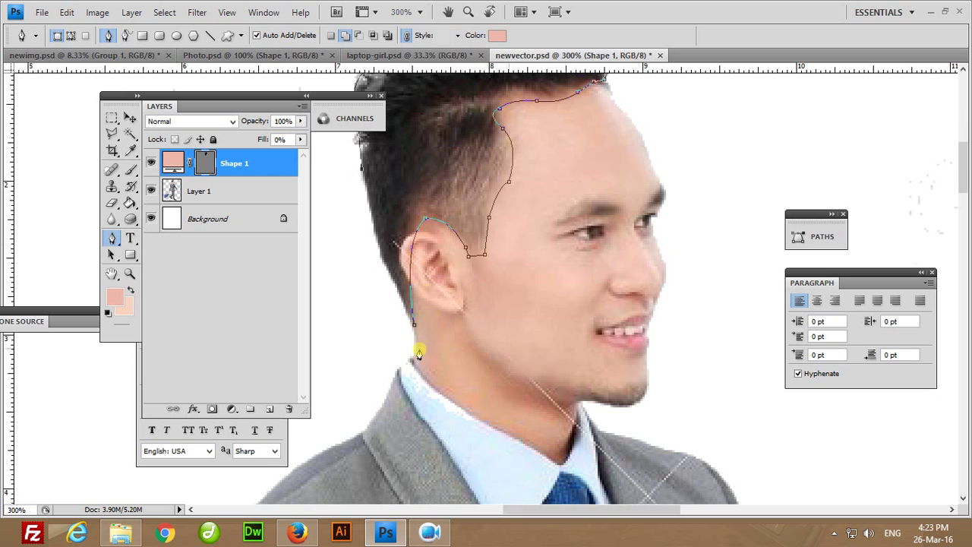
pyautogui.moveTo(412, 327); pyautogui.dragTo(443, 367)
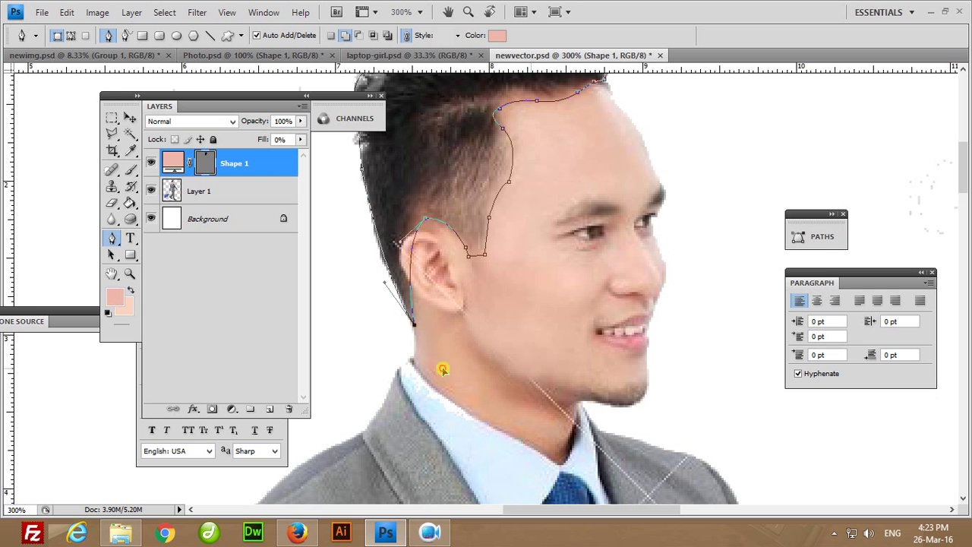
# Set Shape 1's colour to black 000000 in the Color Picker, then select Layer 1.
pyautogui.doubleClick(172, 163)
pyautogui.click(423, 154)
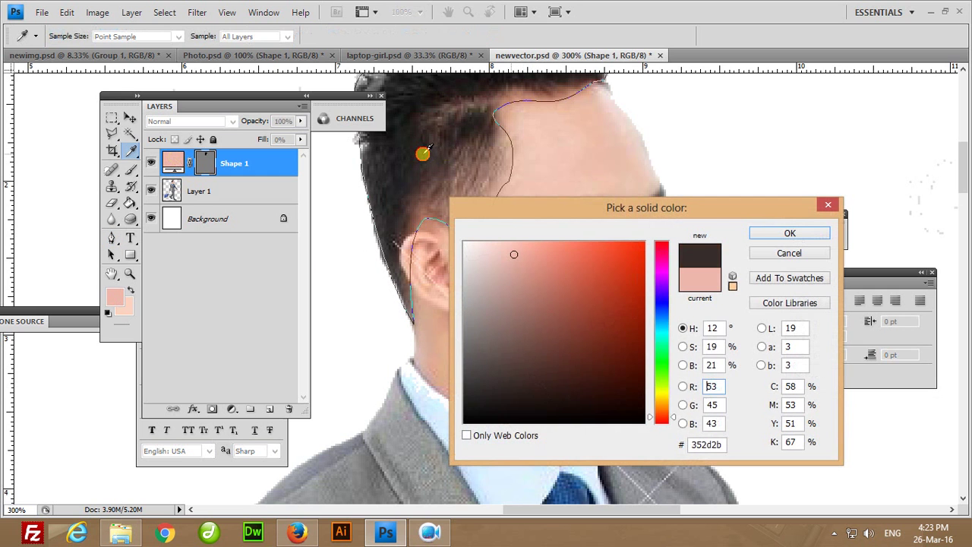
pyautogui.click(435, 151)
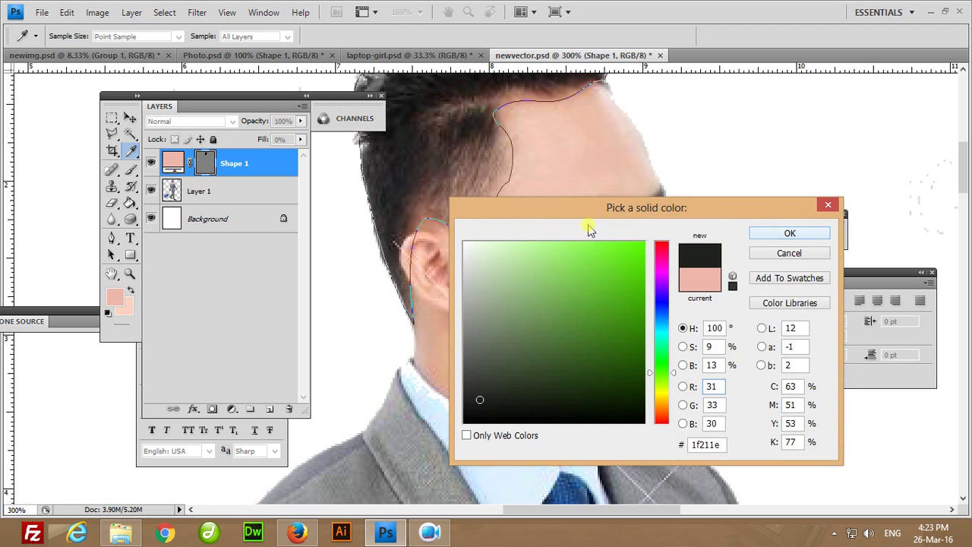
pyautogui.click(423, 84)
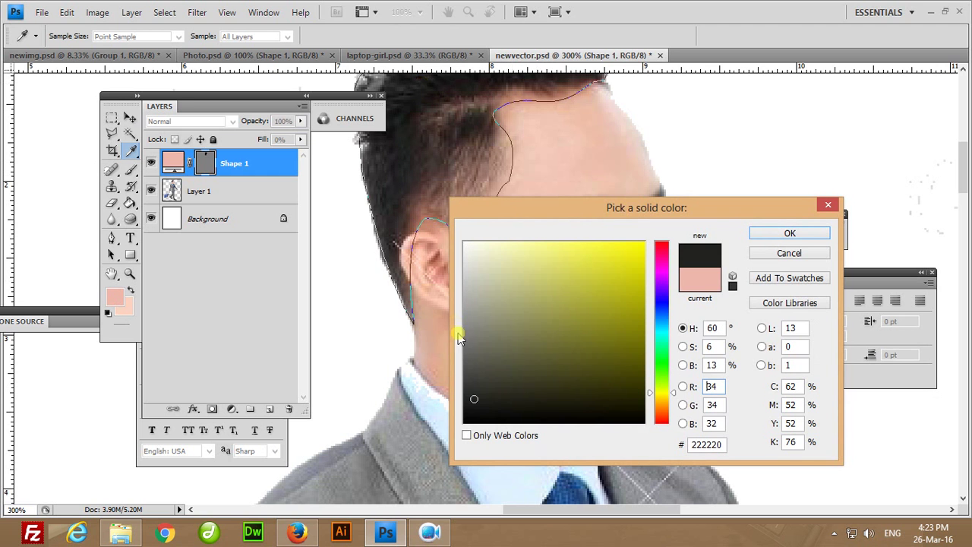
pyautogui.click(471, 404)
pyautogui.click(463, 421)
pyautogui.click(789, 233)
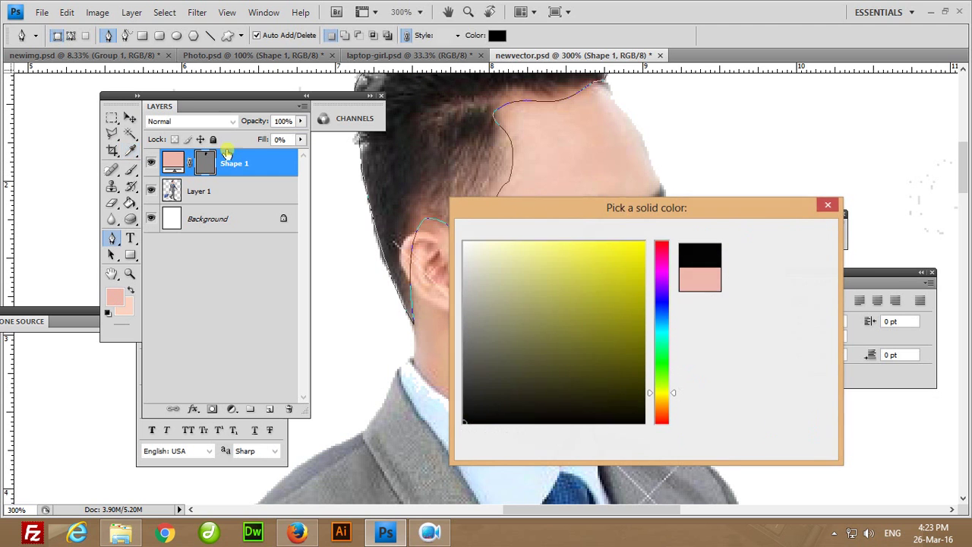
pyautogui.moveTo(272, 202)
pyautogui.mouseDown()
pyautogui.moveTo(259, 254)
pyautogui.moveTo(254, 190)
pyautogui.mouseUp()
pyautogui.click(253, 190)
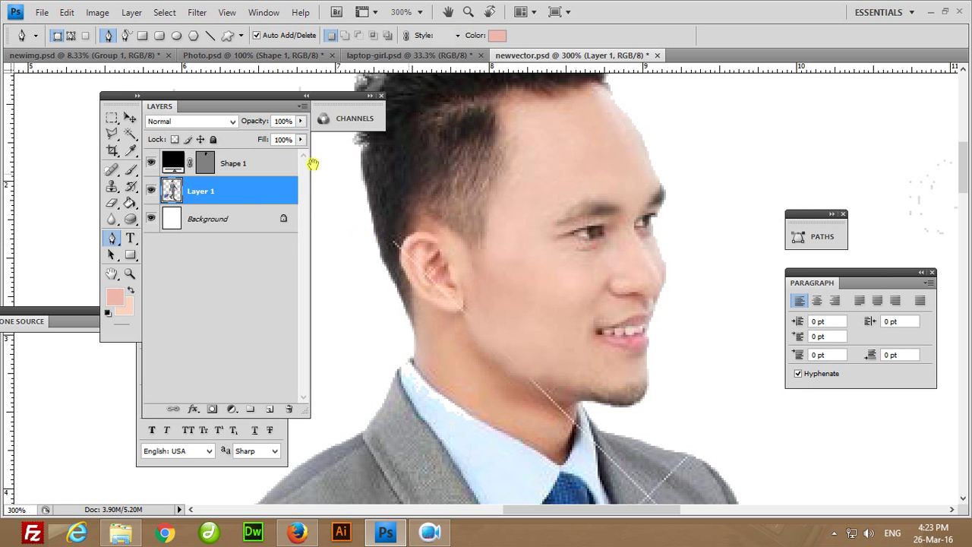
# Hide the hair shape and start the face outline at the chin, along the collar and up the neck.
pyautogui.click(151, 163)
pyautogui.moveTo(441, 294)
pyautogui.mouseDown()
pyautogui.moveTo(397, 388)
pyautogui.moveTo(435, 359)
pyautogui.mouseUp()
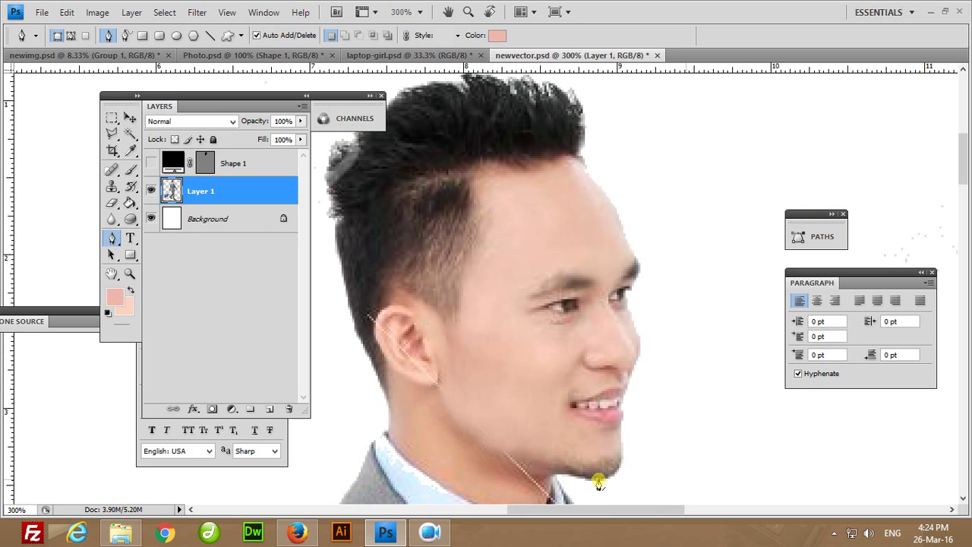
pyautogui.click(598, 483)
pyautogui.click(430, 390)
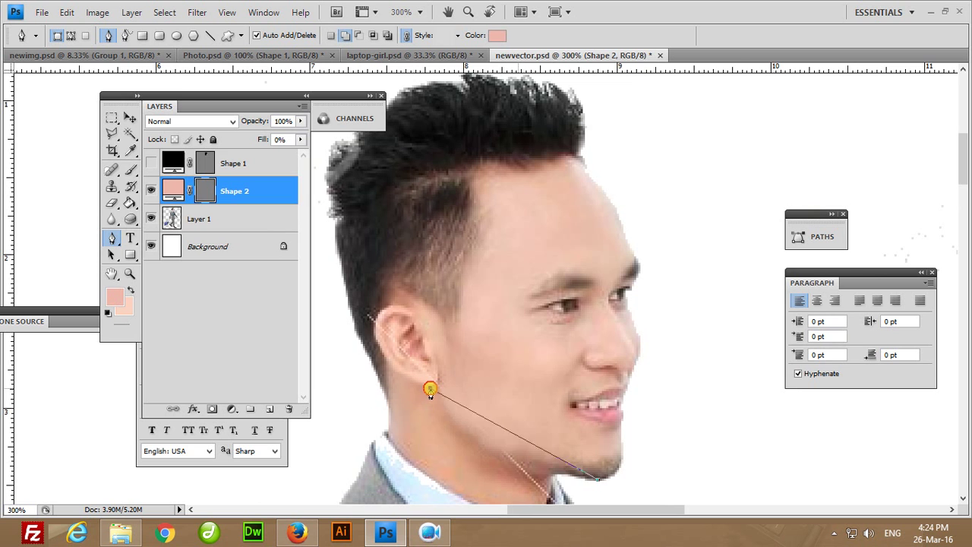
pyautogui.moveTo(430, 390); pyautogui.dragTo(429, 312)
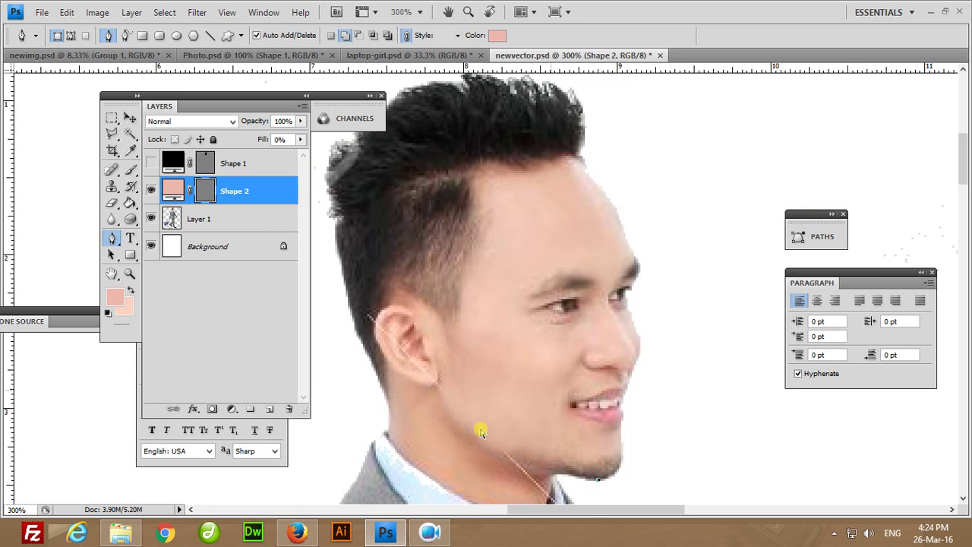
pyautogui.scroll(-3, 521, 449)
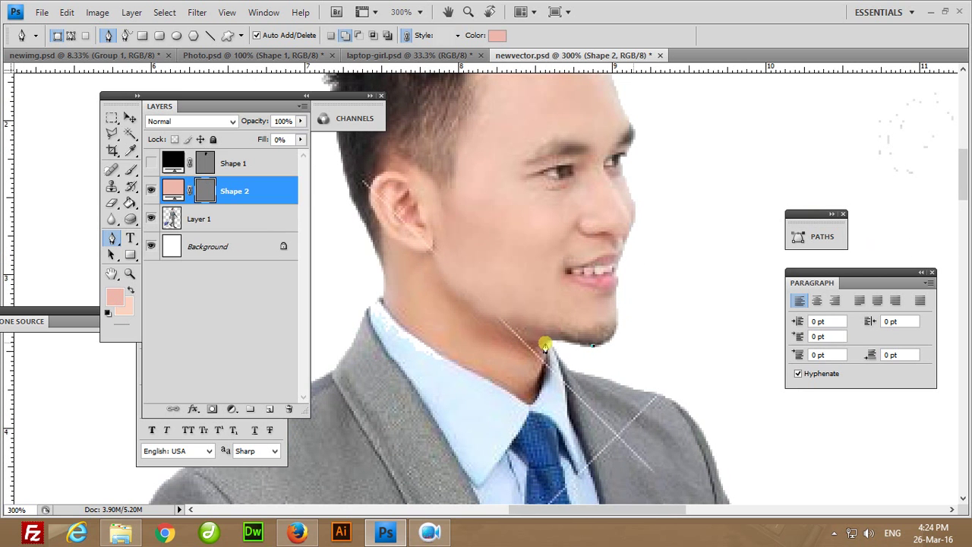
pyautogui.moveTo(547, 343); pyautogui.dragTo(548, 356)
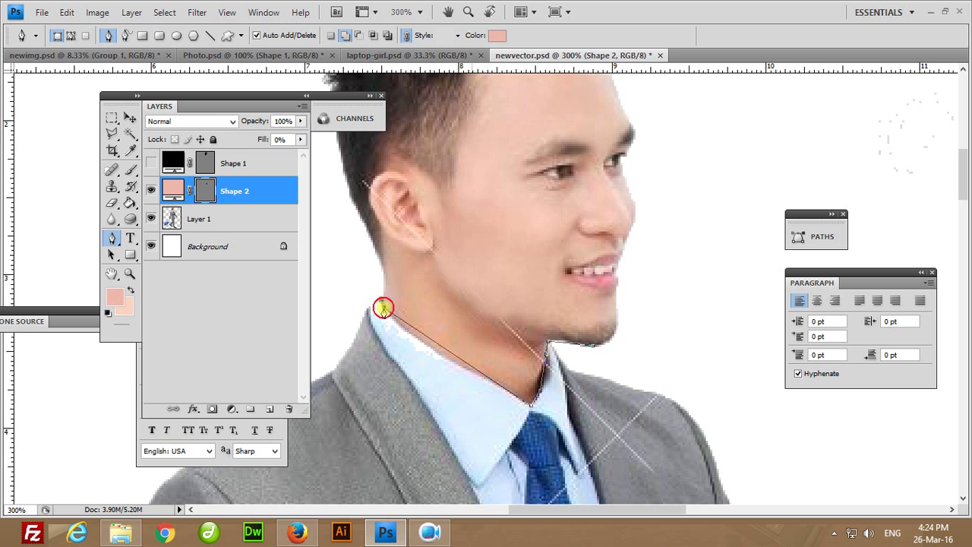
pyautogui.moveTo(382, 308); pyautogui.dragTo(373, 263)
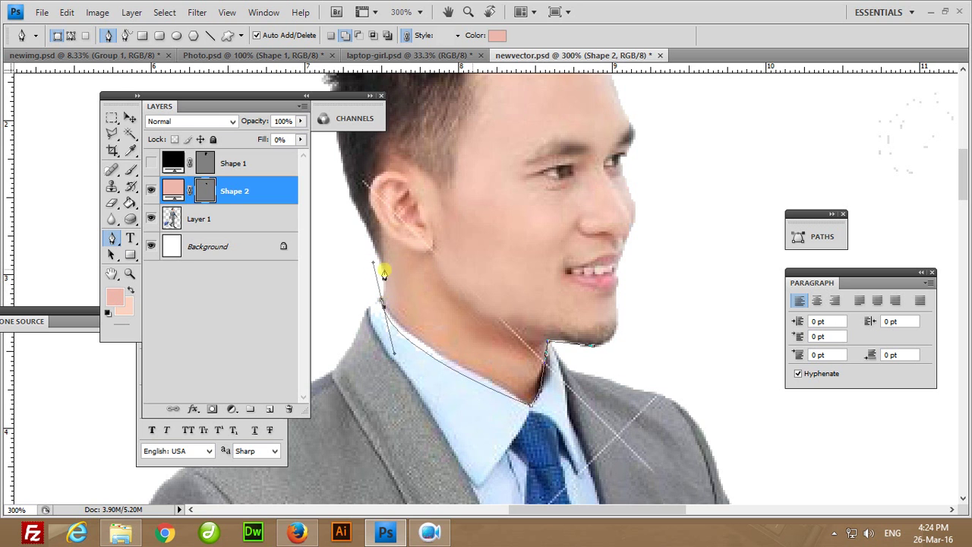
pyautogui.keyDown('alt'); pyautogui.click(383, 309); pyautogui.keyUp('alt')
pyautogui.click(384, 271)
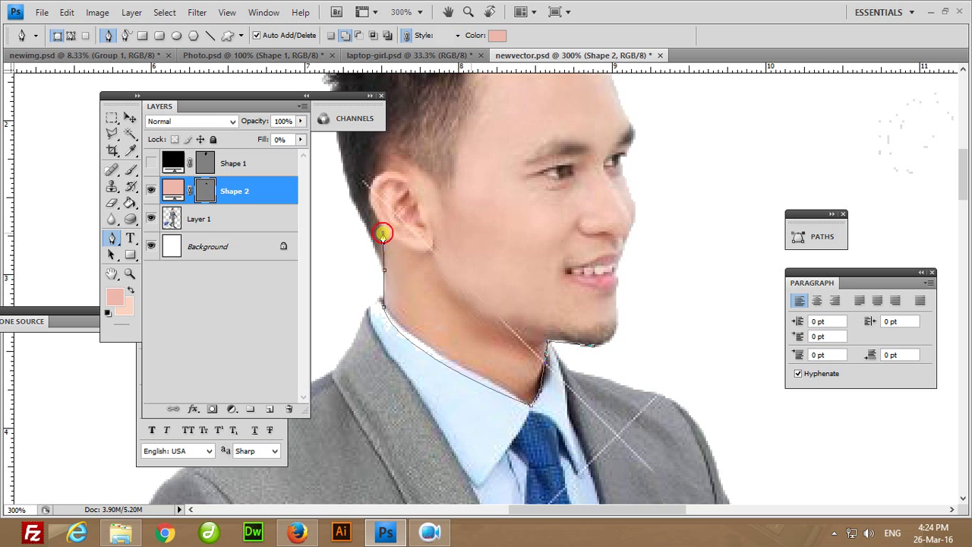
# Continue the face outline around the ear, behind the hairline and across the top of the forehead.
pyautogui.moveTo(402, 160); pyautogui.dragTo(445, 171)
pyautogui.keyDown('alt'); pyautogui.click(400, 158); pyautogui.keyUp('alt')
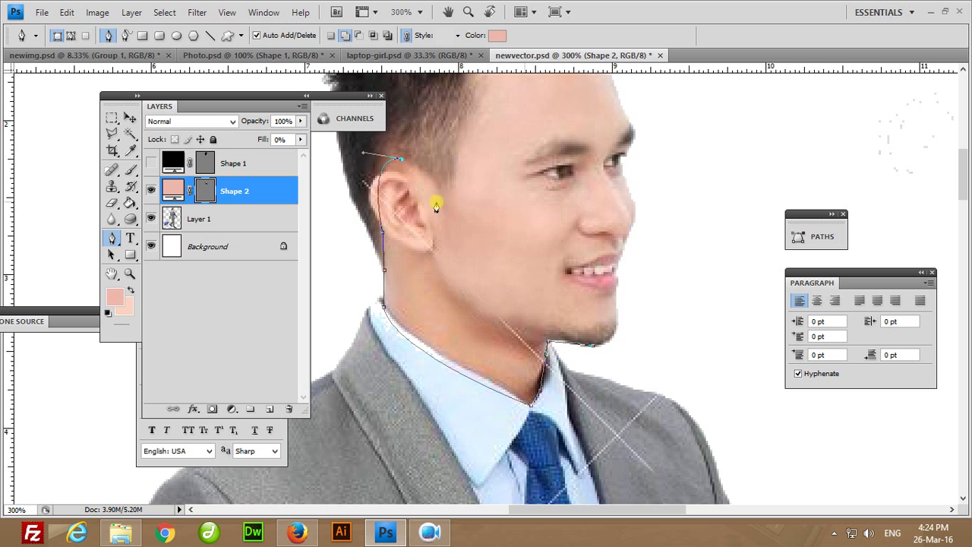
pyautogui.moveTo(438, 186); pyautogui.dragTo(443, 209)
pyautogui.moveTo(452, 189); pyautogui.dragTo(426, 350)
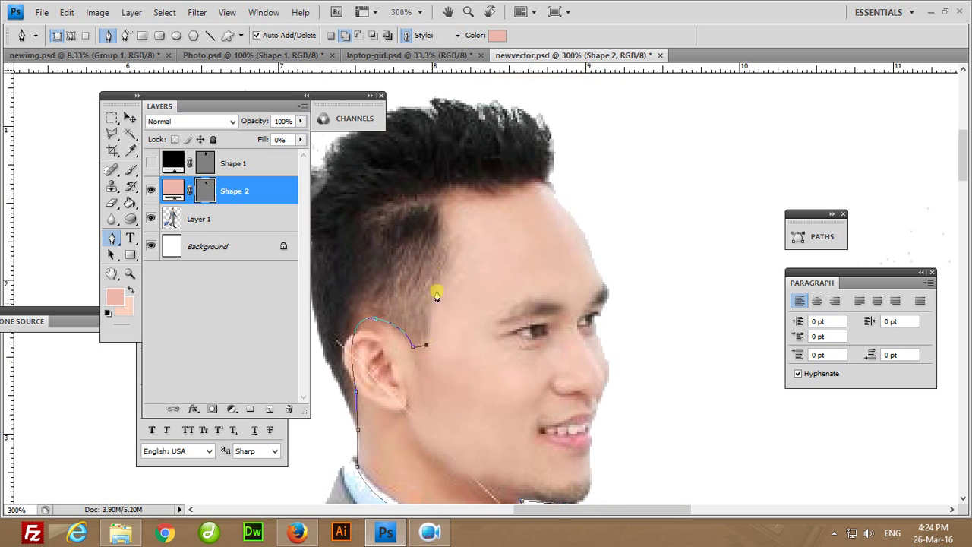
pyautogui.moveTo(432, 218)
pyautogui.mouseDown()
pyautogui.moveTo(433, 183)
pyautogui.moveTo(511, 162)
pyautogui.mouseUp()
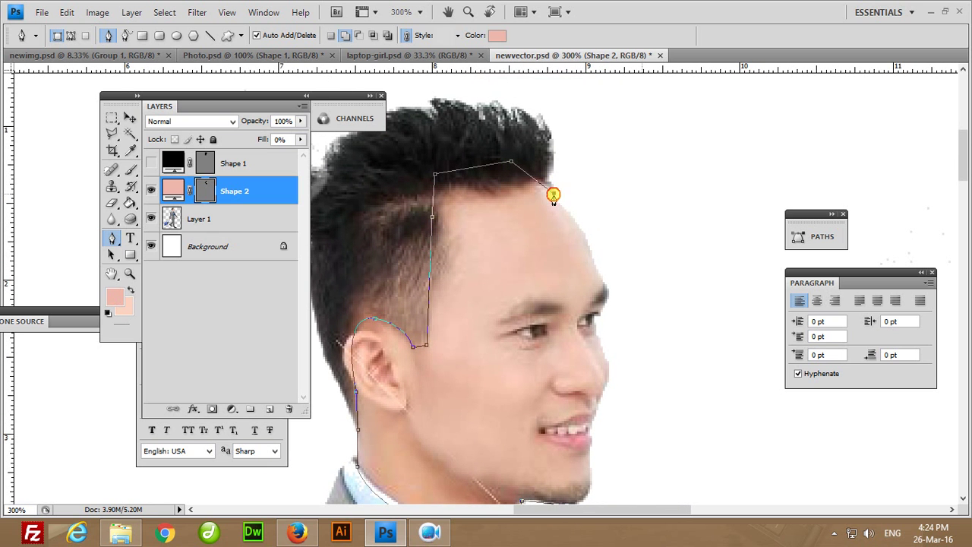
pyautogui.click(553, 195)
pyautogui.moveTo(600, 279); pyautogui.dragTo(608, 315)
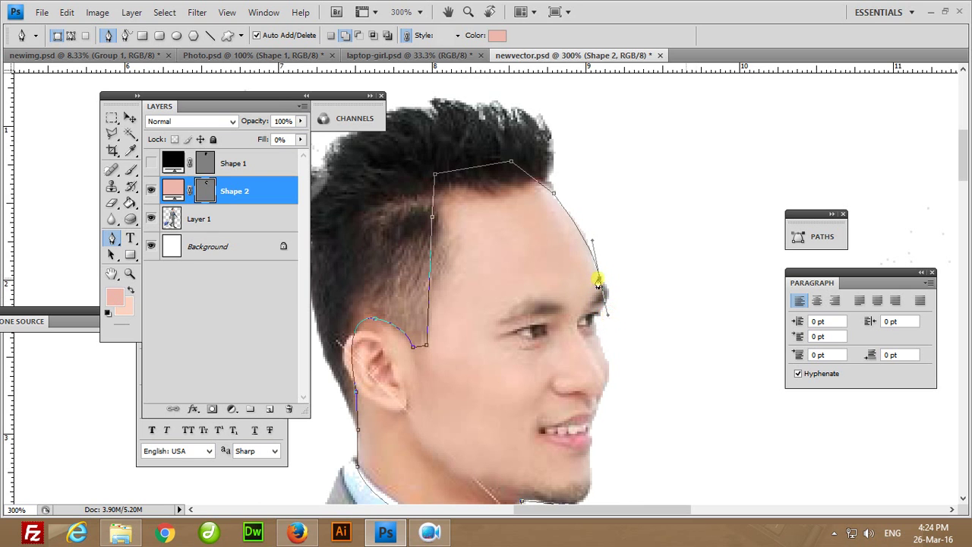
# Trace the profile down the forehead, brow, nose and jaw to the chin.
pyautogui.moveTo(597, 278); pyautogui.dragTo(586, 328)
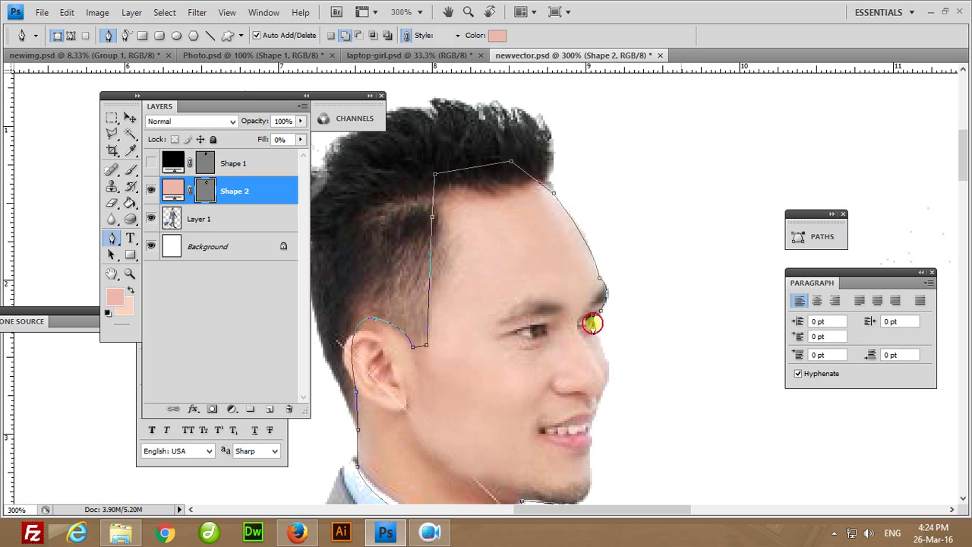
pyautogui.moveTo(592, 324); pyautogui.dragTo(597, 340)
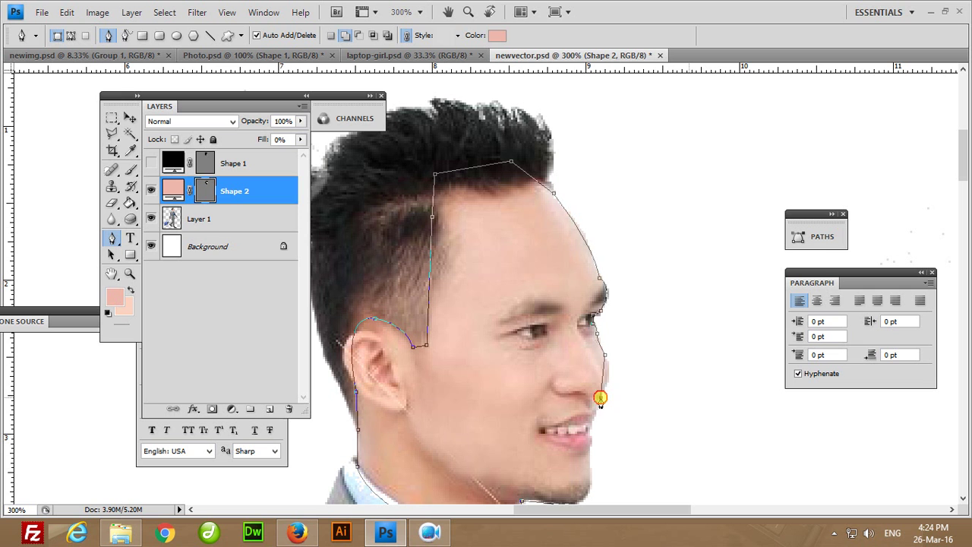
pyautogui.moveTo(600, 407)
pyautogui.mouseDown()
pyautogui.moveTo(589, 431)
pyautogui.moveTo(521, 198)
pyautogui.mouseUp()
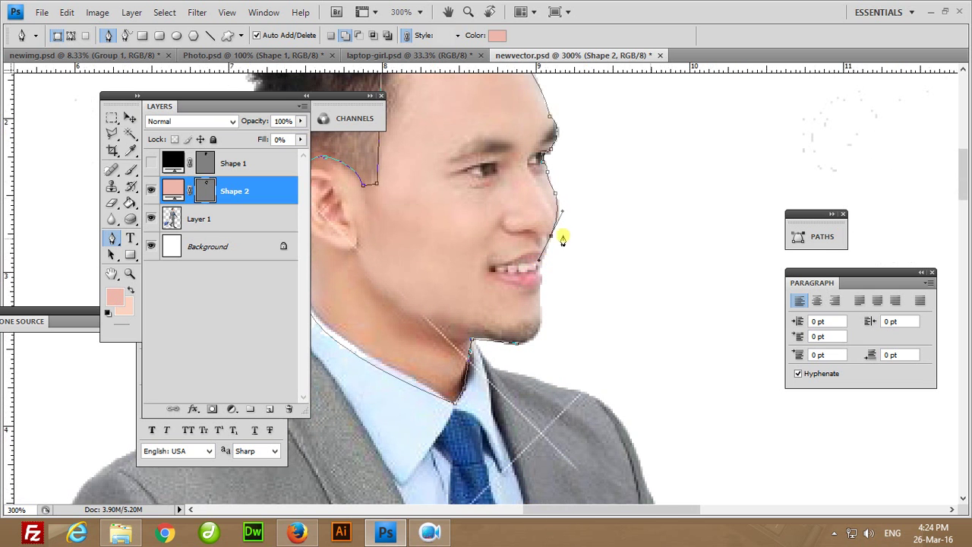
pyautogui.click(540, 287)
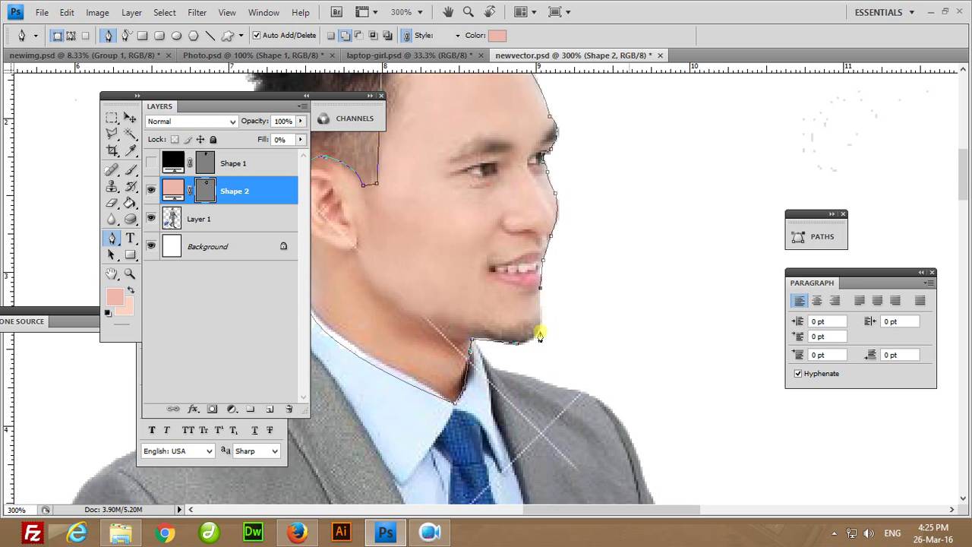
pyautogui.moveTo(517, 343); pyautogui.dragTo(479, 347)
# Finish the face path and fill Shape 2 with an eyedropped light peach skin tone.
pyautogui.press('Return')
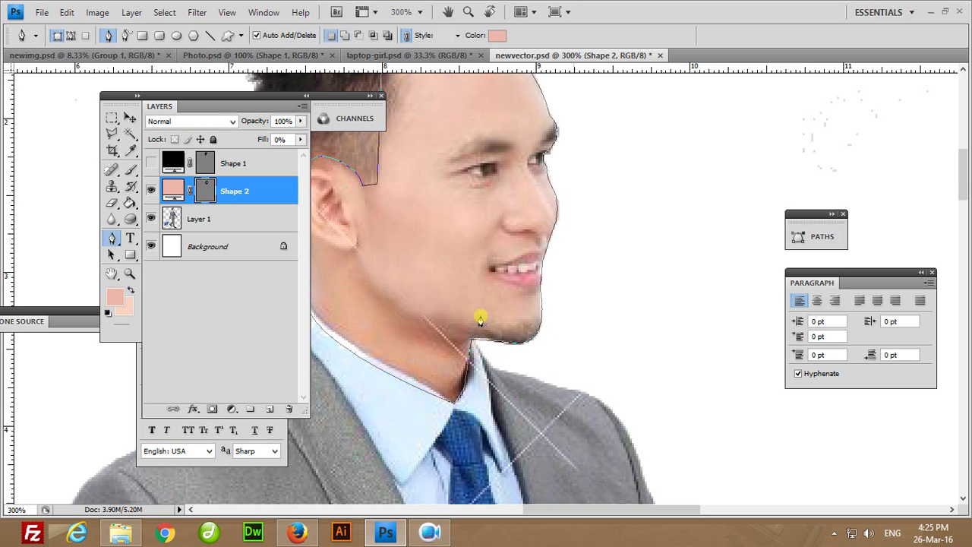
pyautogui.doubleClick(173, 190)
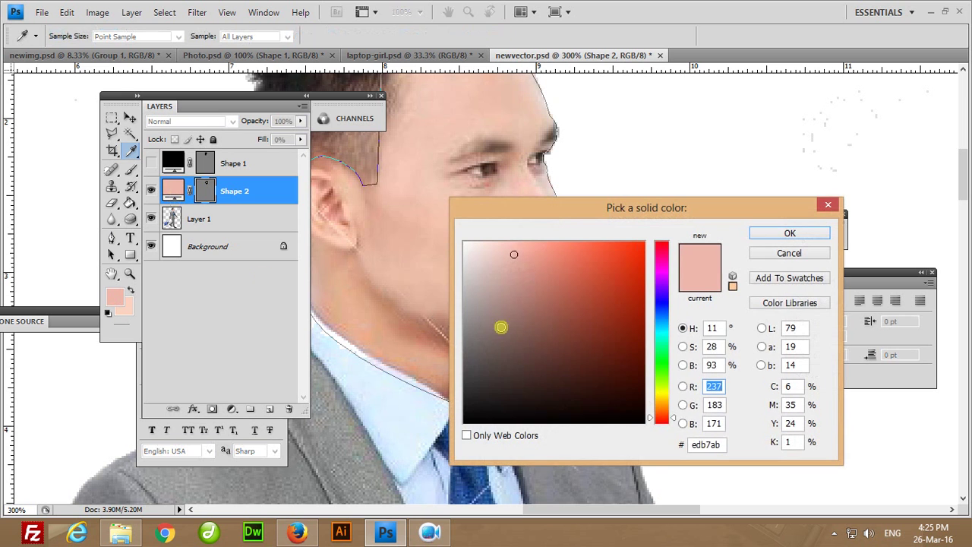
pyautogui.click(501, 251)
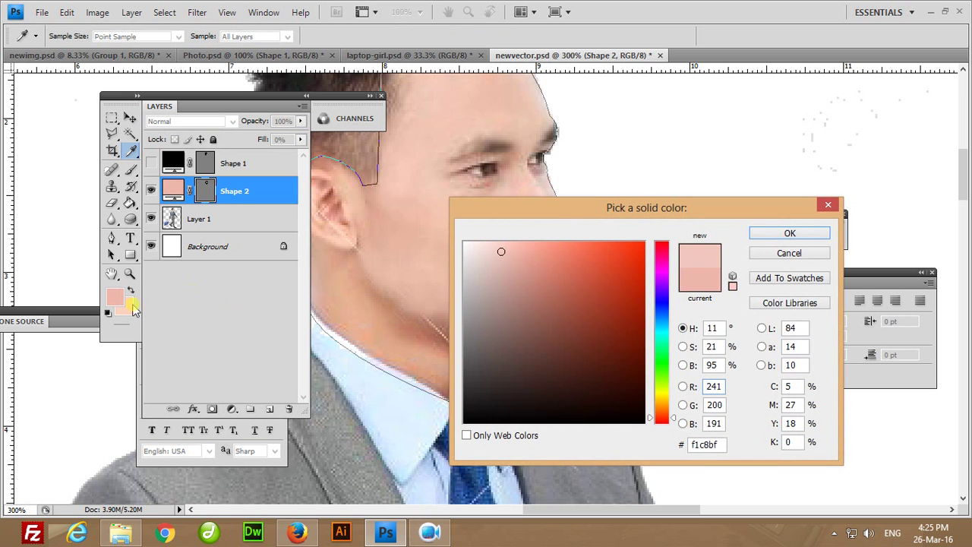
pyautogui.click(129, 302)
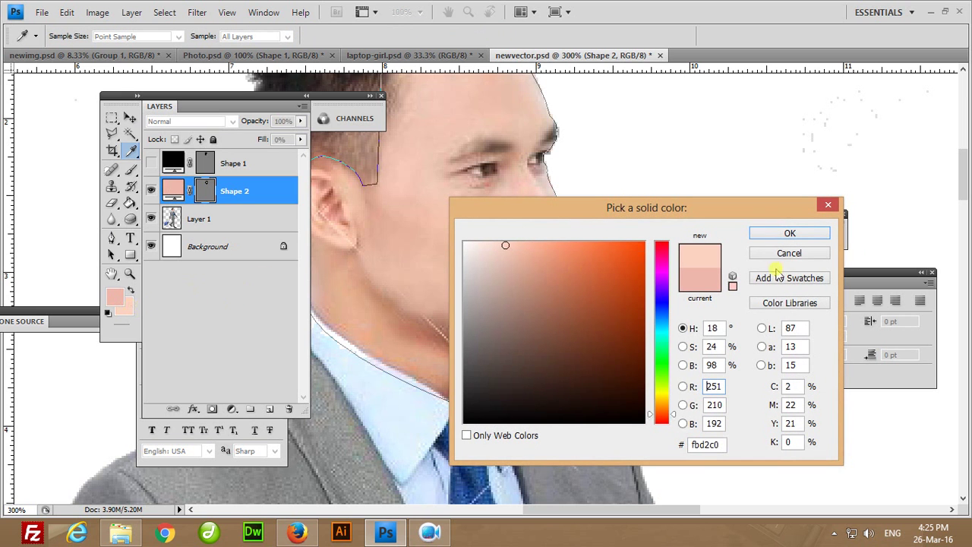
pyautogui.click(804, 232)
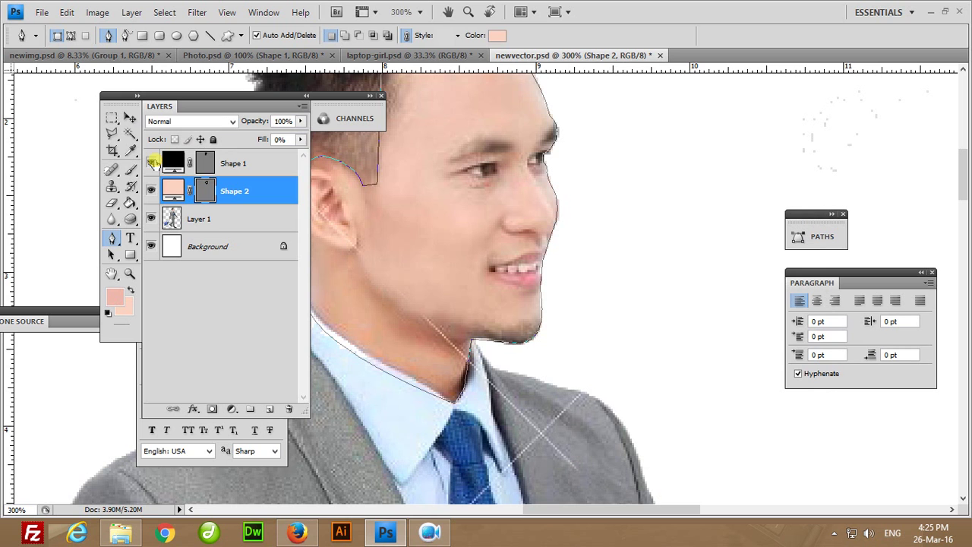
# Raise Fill to 100% on both the face and hair shape layers.
pyautogui.click(300, 140)
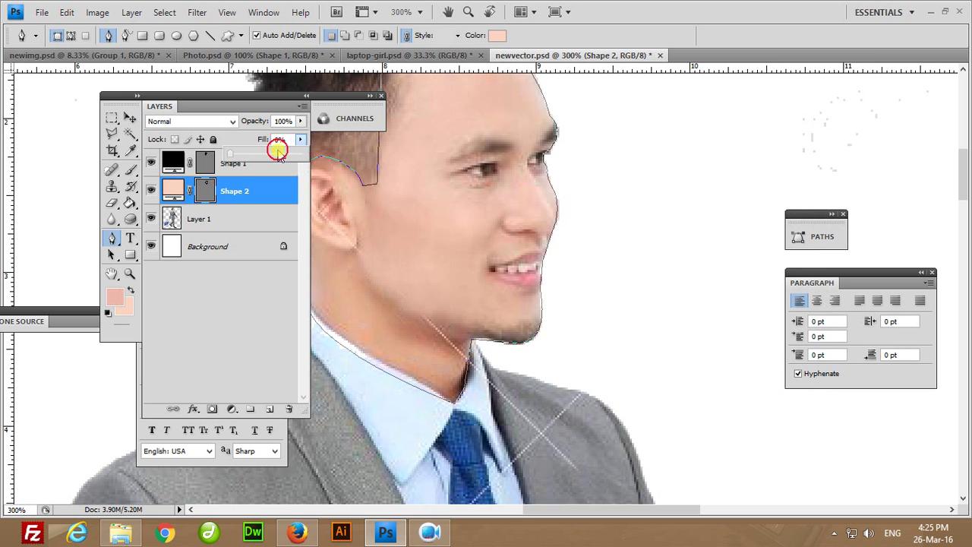
pyautogui.moveTo(278, 153); pyautogui.dragTo(316, 155)
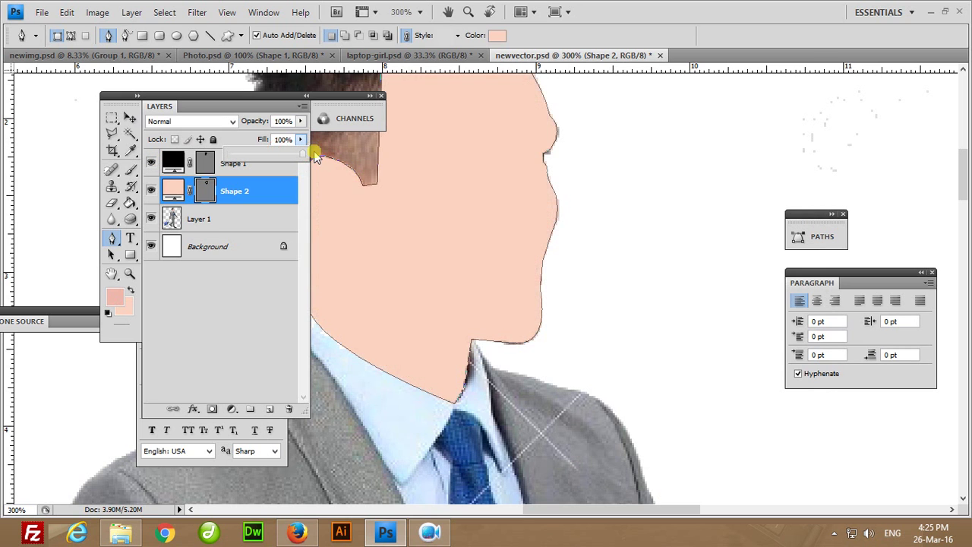
pyautogui.click(255, 165)
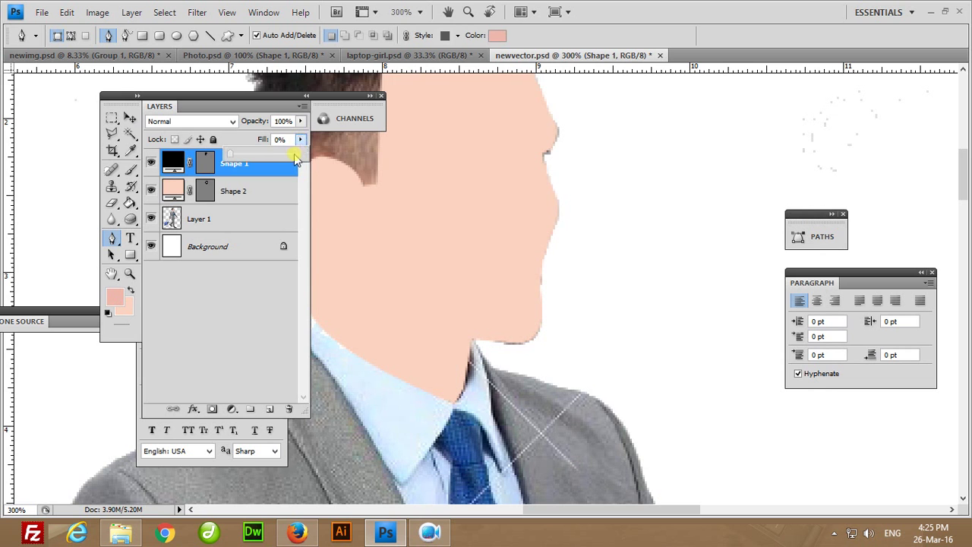
pyautogui.moveTo(301, 139); pyautogui.dragTo(322, 165)
pyautogui.moveTo(486, 230); pyautogui.dragTo(577, 375)
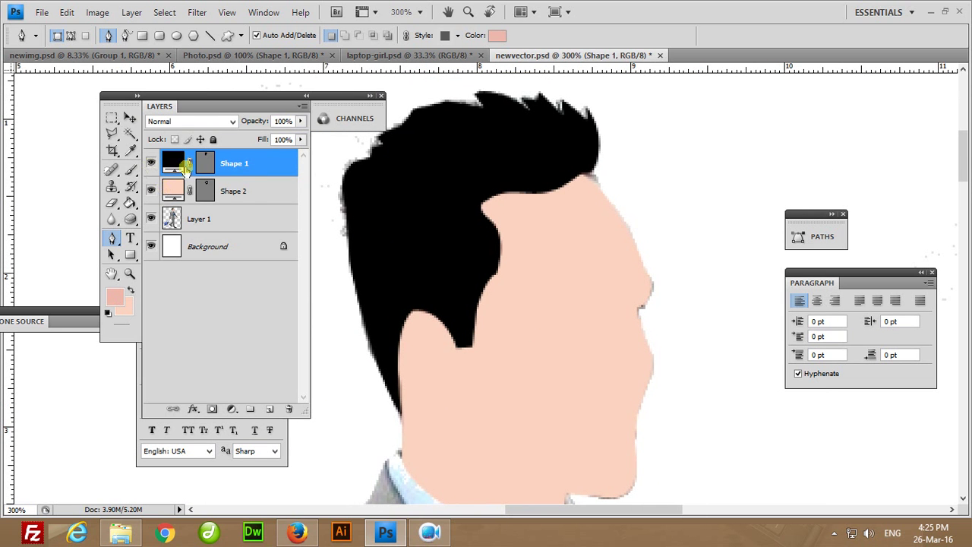
pyautogui.keyDown('shift'); pyautogui.click(253, 192); pyautogui.keyUp('shift')
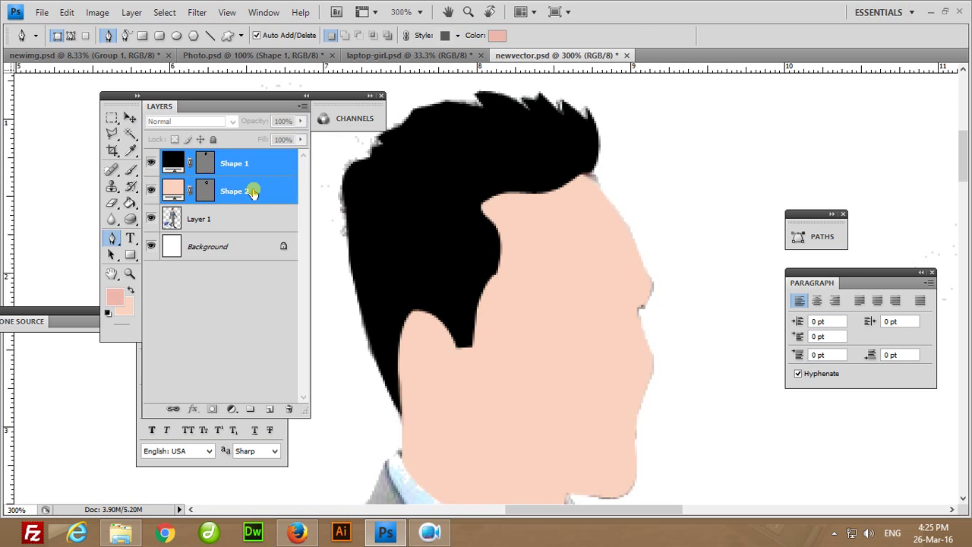
# Group the hair and face shapes with Ctrl+G and name the group face.
pyautogui.hotkey('ctrl', 'g')
pyautogui.doubleClick(208, 158)
pyautogui.write('face')
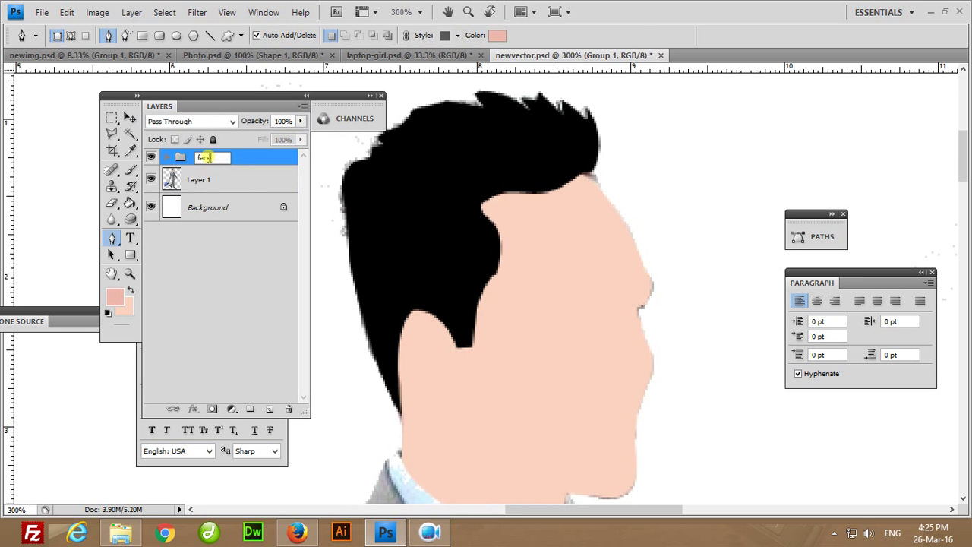
pyautogui.press('Return')
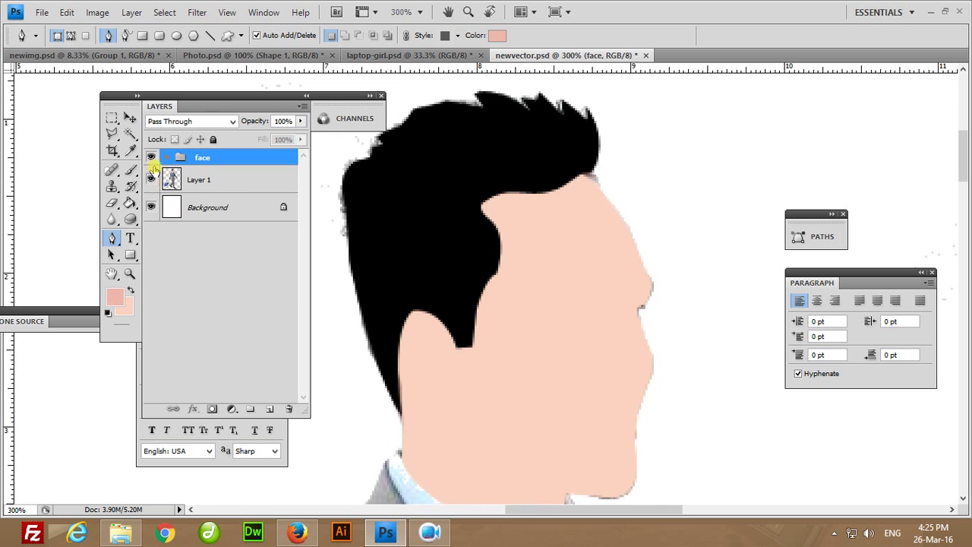
# Expand the face group, hide both shapes, and start a new shape at the eyebrow.
pyautogui.click(166, 157)
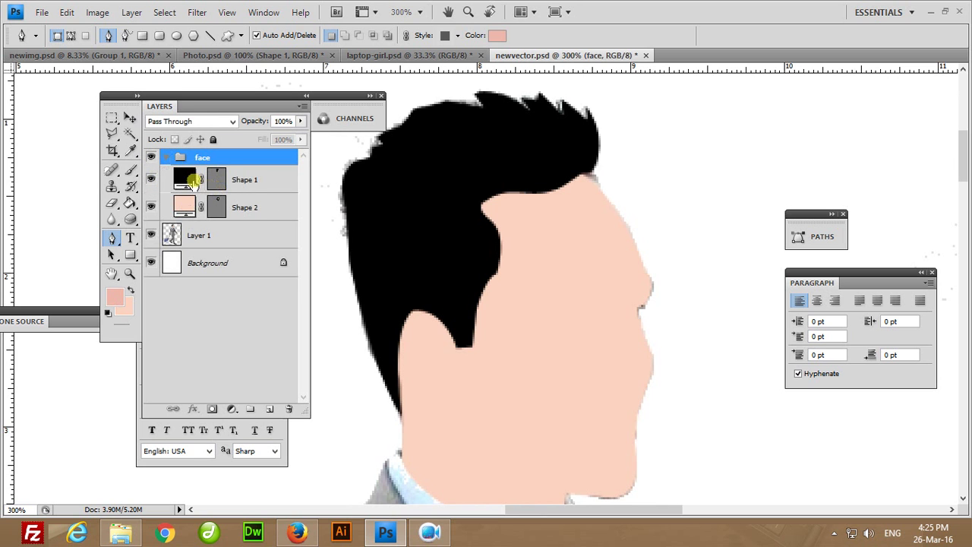
pyautogui.click(150, 179)
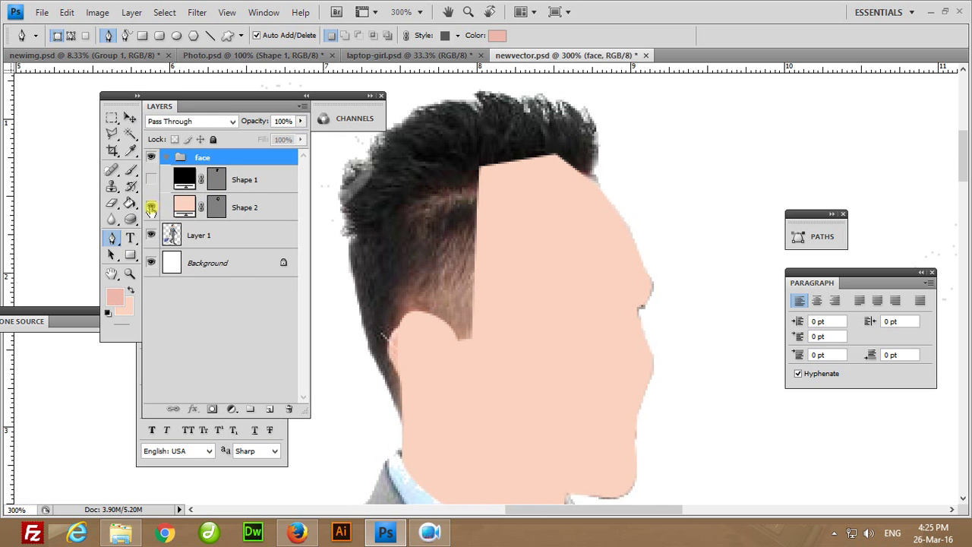
pyautogui.click(152, 208)
pyautogui.click(253, 210)
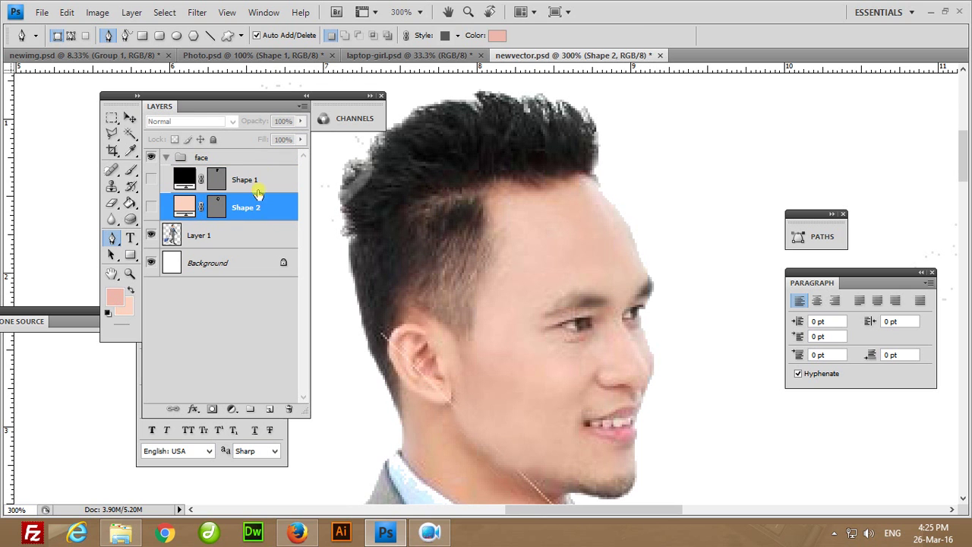
pyautogui.click(545, 317)
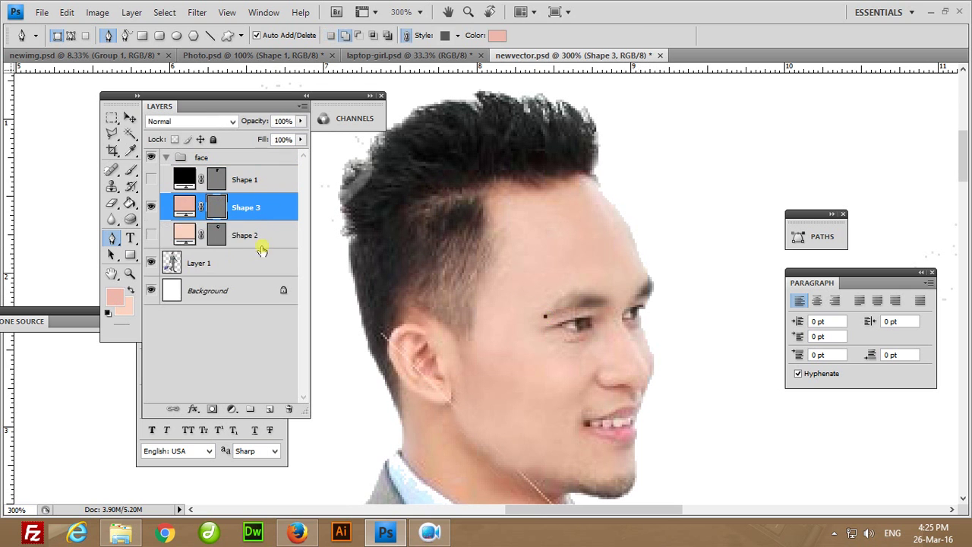
# Trace the inner eyebrow shape and colour it near-black 111111.
pyautogui.click(155, 238)
pyautogui.moveTo(614, 306); pyautogui.dragTo(586, 295)
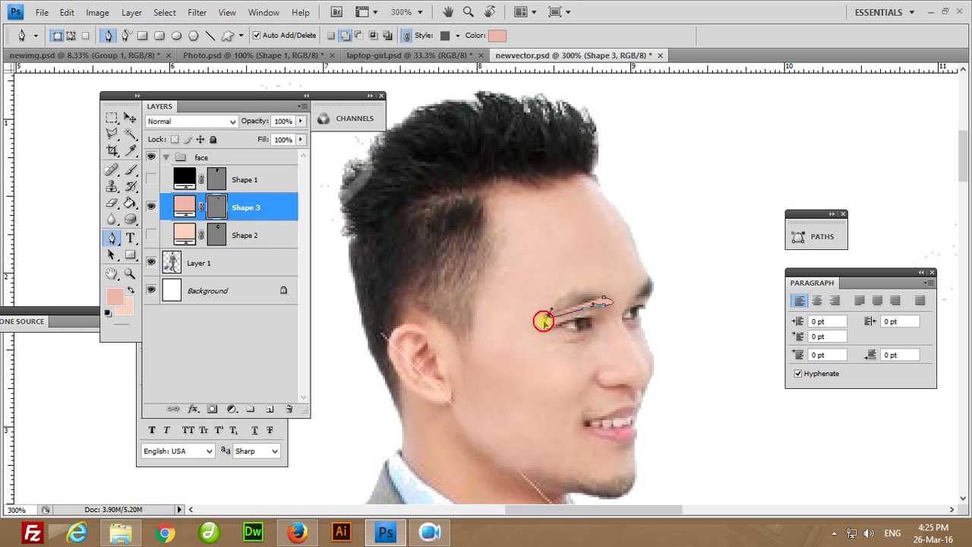
pyautogui.moveTo(547, 313); pyautogui.dragTo(524, 335)
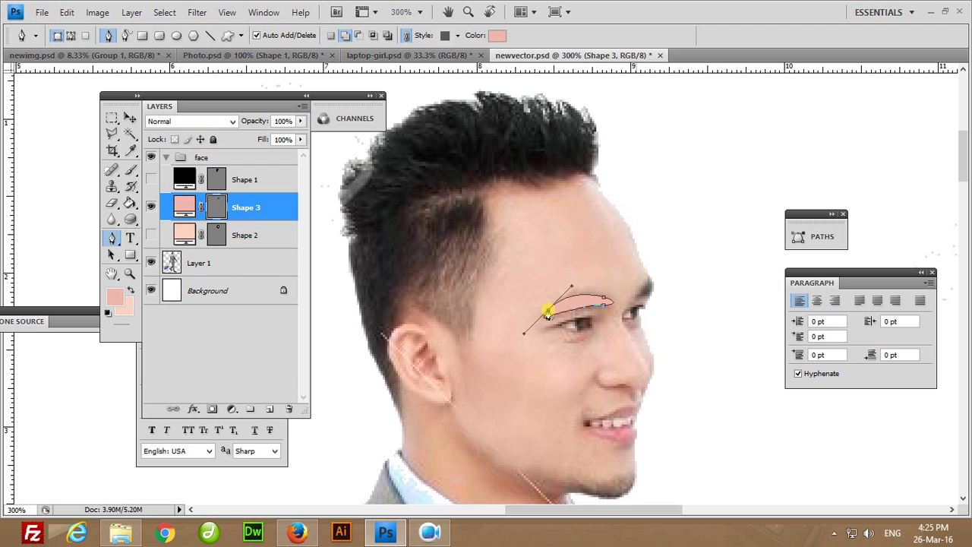
pyautogui.keyDown('alt'); pyautogui.click(547, 313); pyautogui.keyUp('alt')
pyautogui.press('Return')
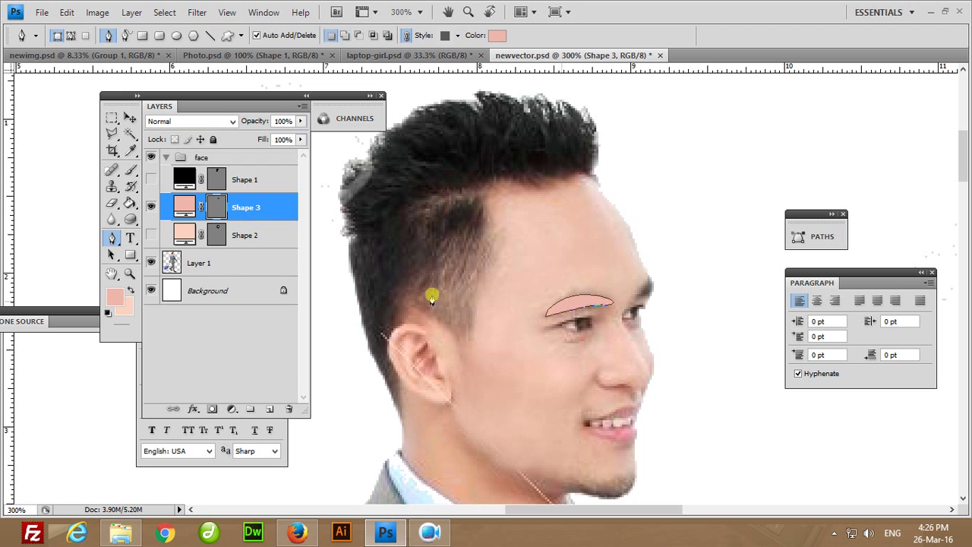
pyautogui.doubleClick(190, 206)
pyautogui.write('111111')
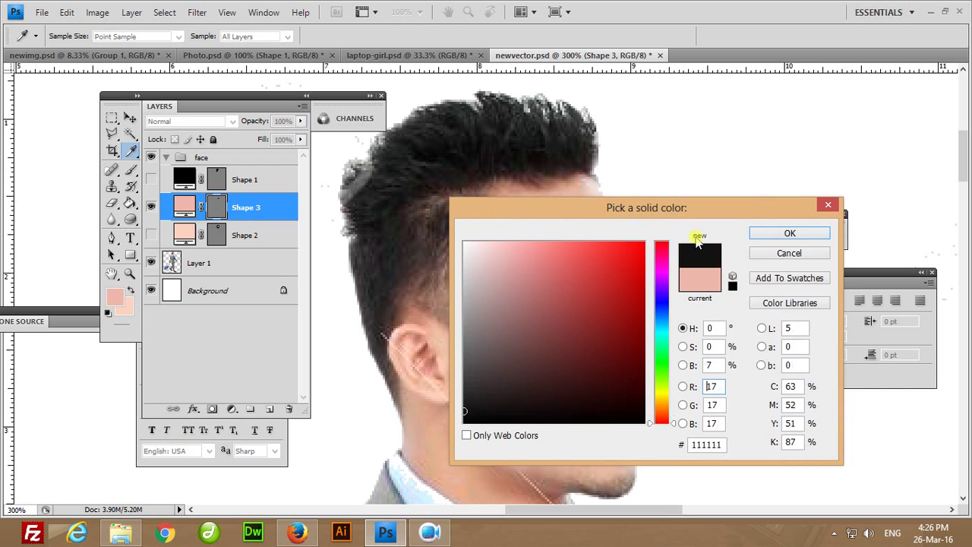
pyautogui.click(764, 232)
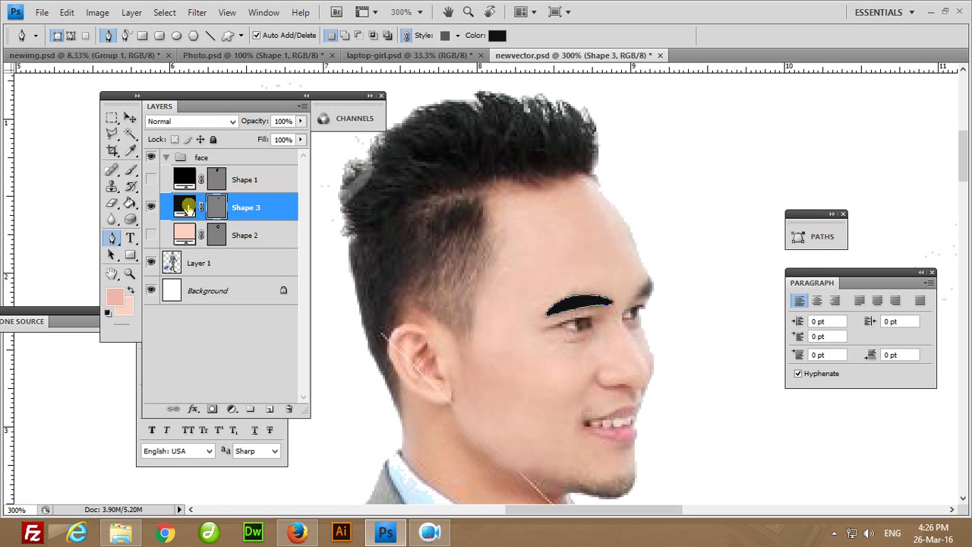
# Hide that shape, trace the outer eyebrow end and fill it with the hair colour #1b1213.
pyautogui.click(152, 206)
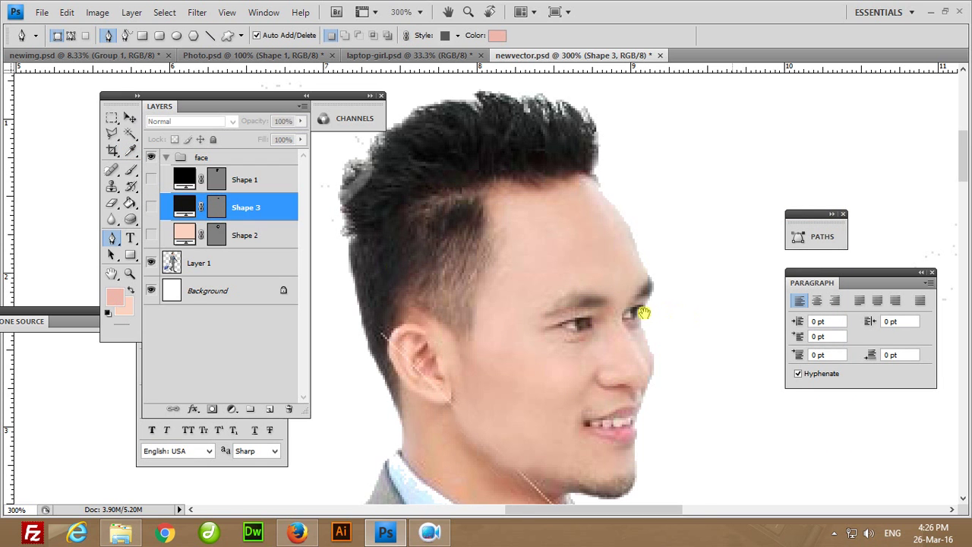
pyautogui.moveTo(640, 312); pyautogui.dragTo(532, 347)
pyautogui.click(516, 337)
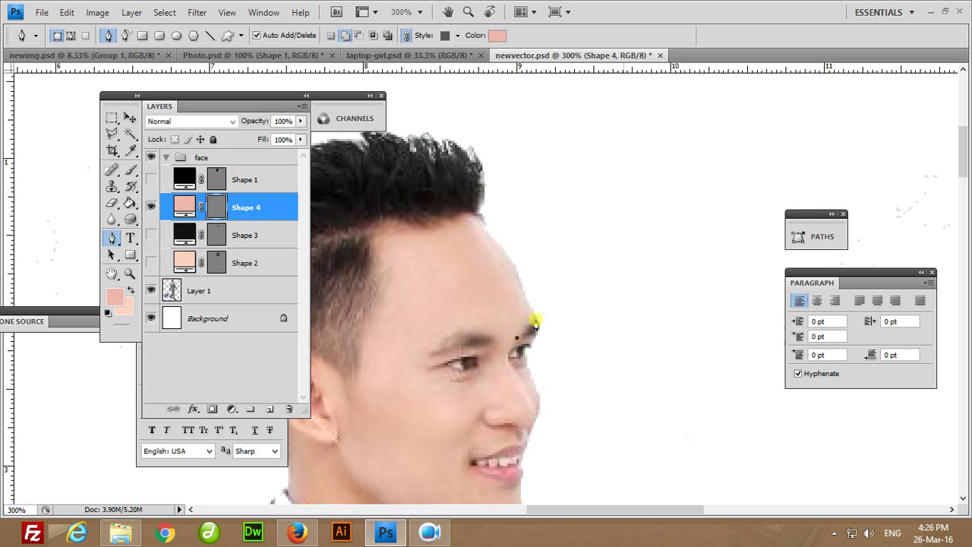
pyautogui.click(537, 314)
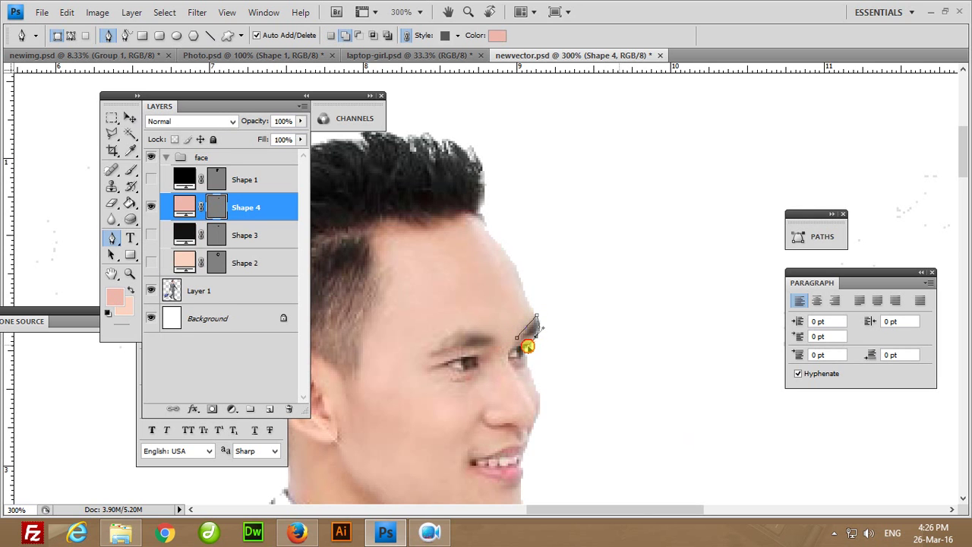
pyautogui.click(529, 343)
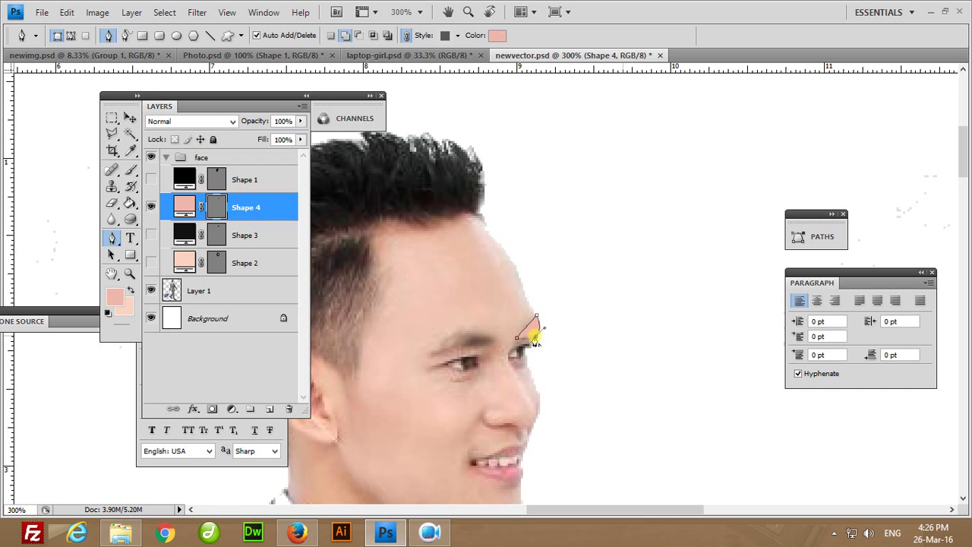
pyautogui.moveTo(535, 342); pyautogui.dragTo(520, 347)
pyautogui.doubleClick(184, 204)
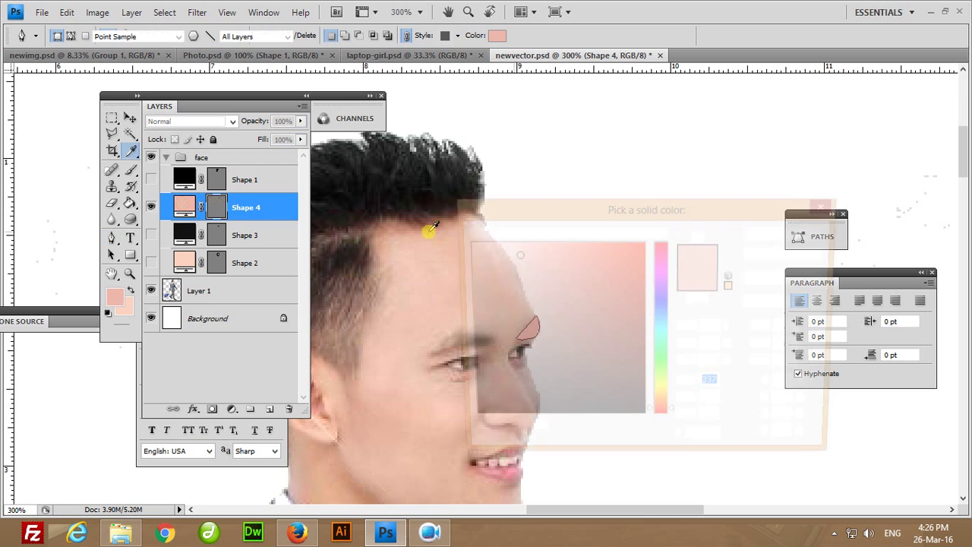
pyautogui.click(334, 208)
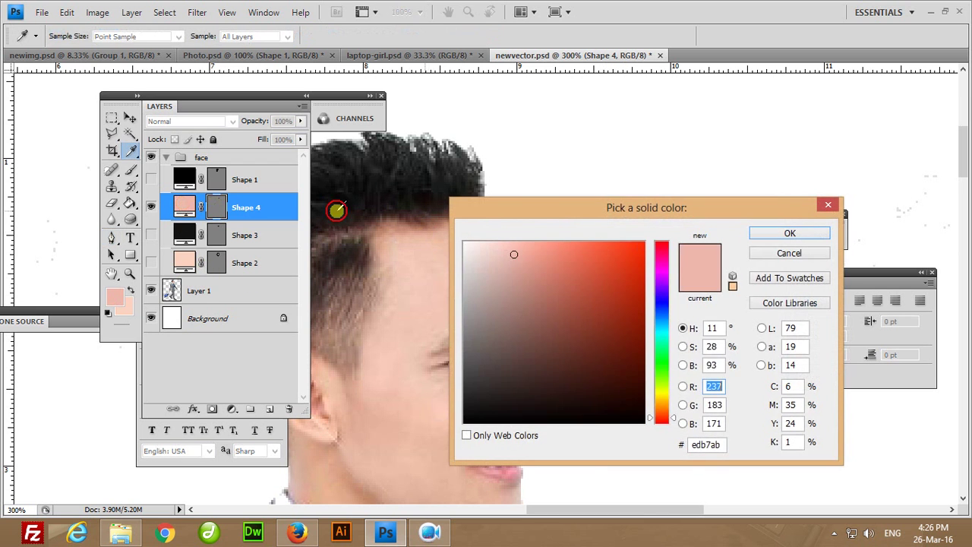
pyautogui.click(780, 242)
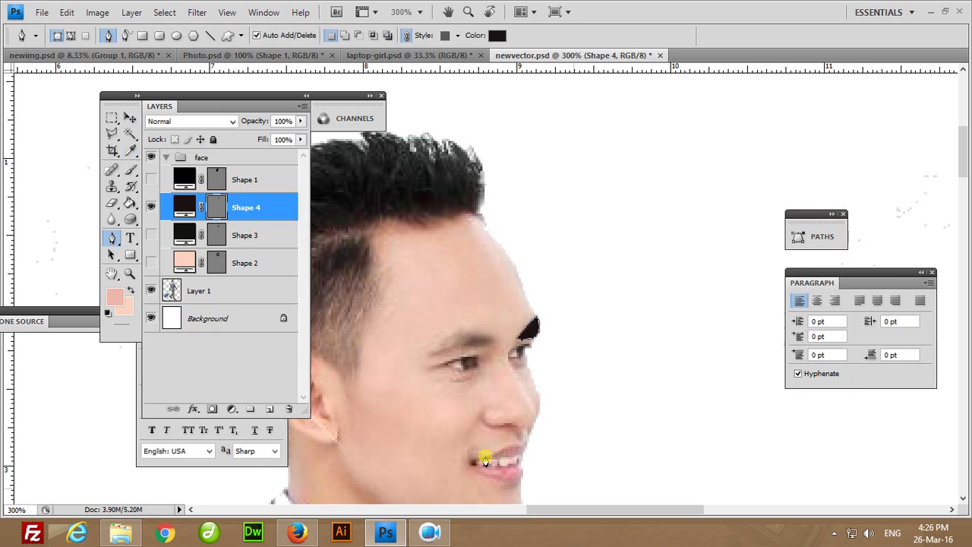
pyautogui.click(429, 367)
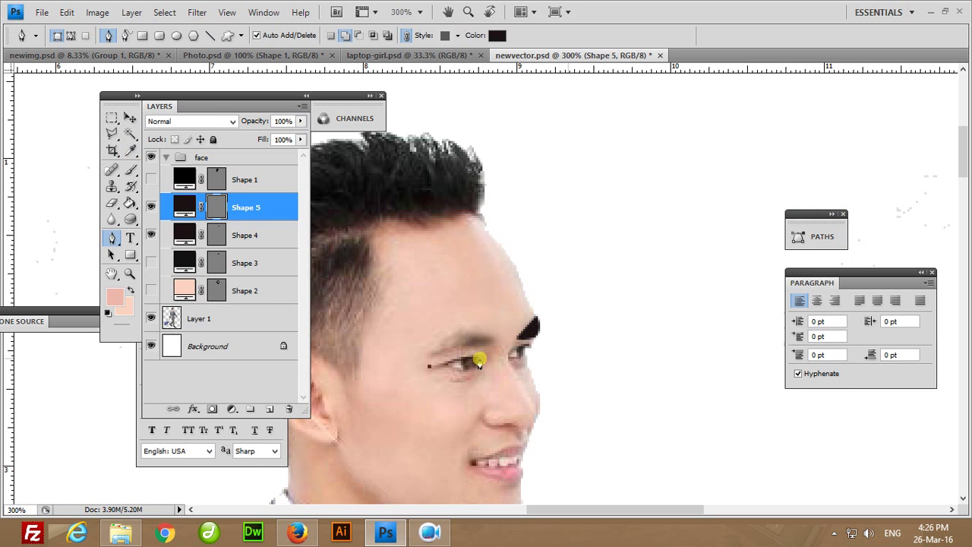
# Close the left eye outline, make it white at 95% fill, and hide it.
pyautogui.moveTo(473, 353)
pyautogui.mouseDown()
pyautogui.moveTo(487, 368)
pyautogui.moveTo(475, 369)
pyautogui.mouseUp()
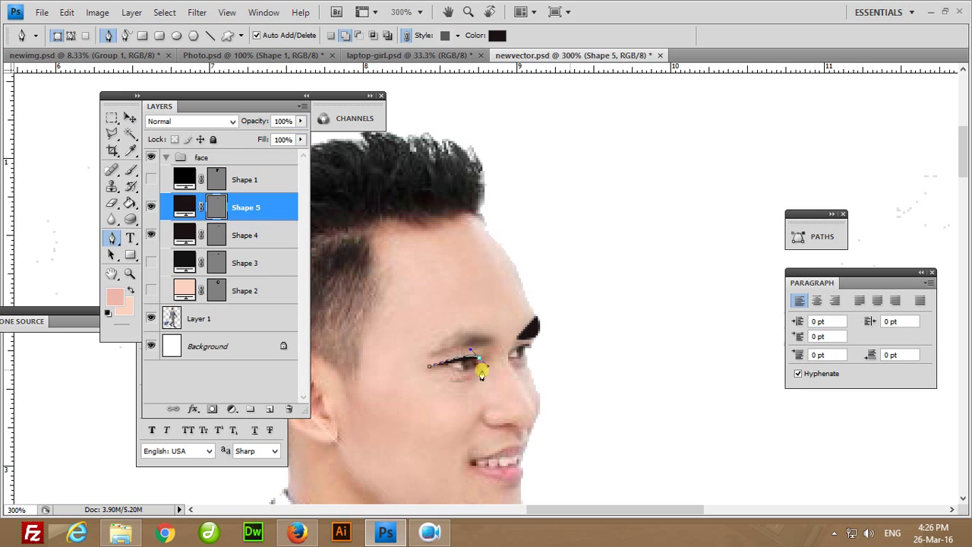
pyautogui.click(428, 368)
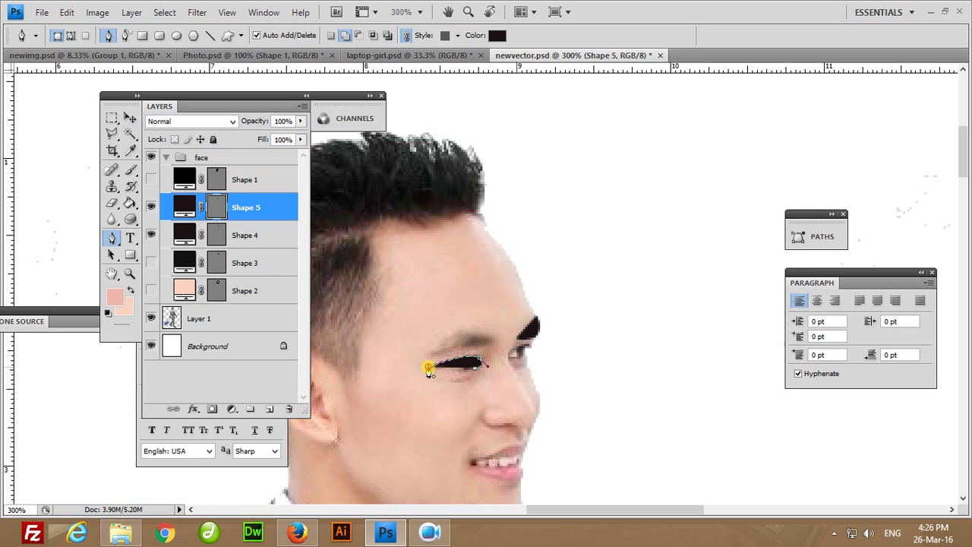
pyautogui.press('Return')
pyautogui.click(180, 207)
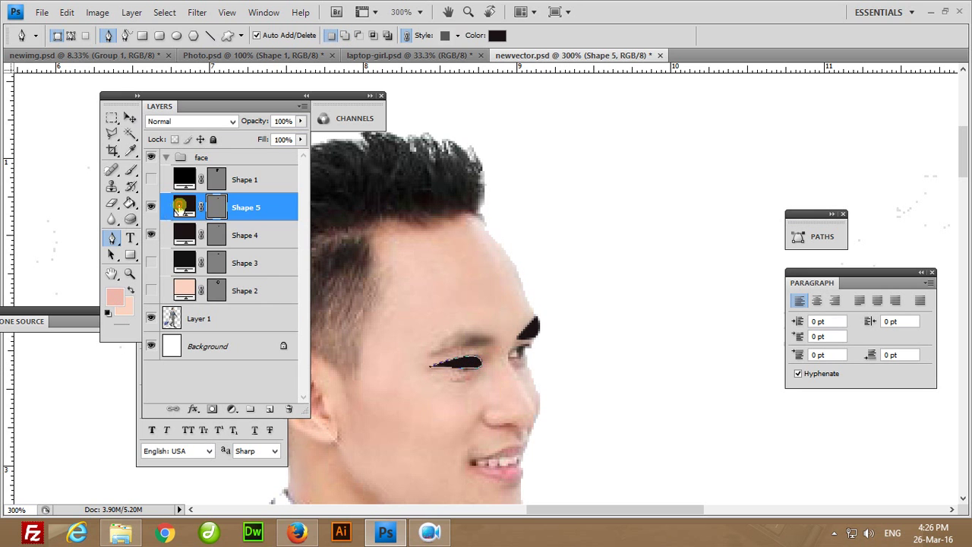
pyautogui.doubleClick(180, 207)
pyautogui.click(412, 185)
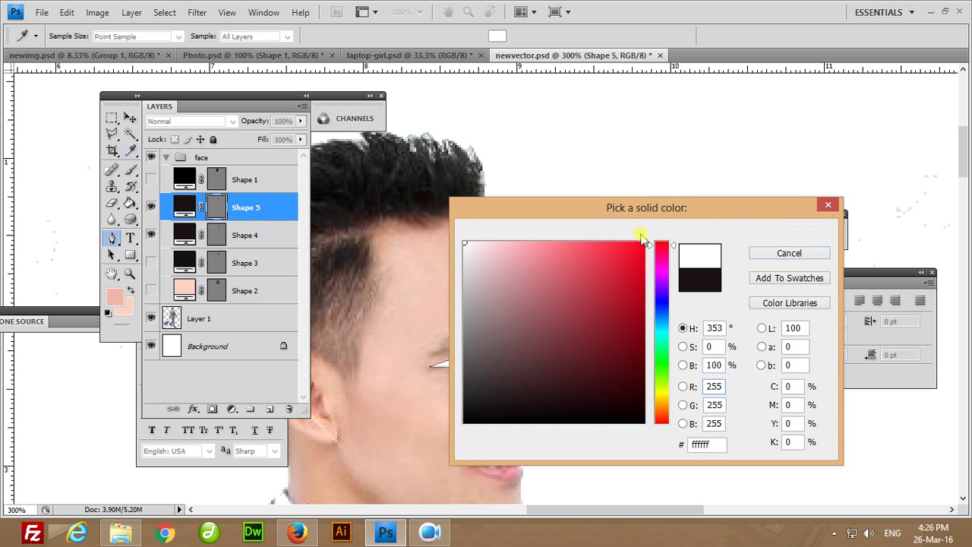
pyautogui.press('Return')
pyautogui.click(301, 140)
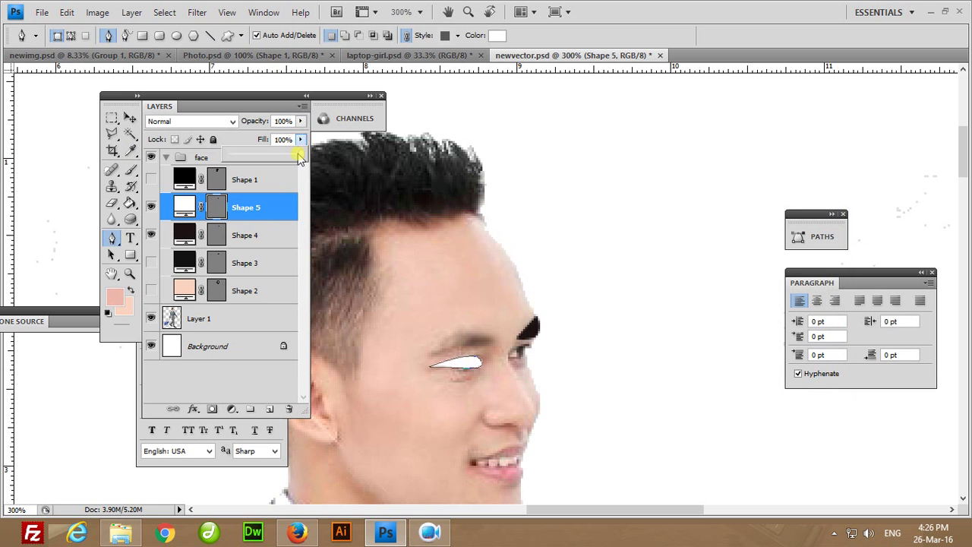
pyautogui.moveTo(299, 156); pyautogui.dragTo(311, 161)
pyautogui.click(152, 206)
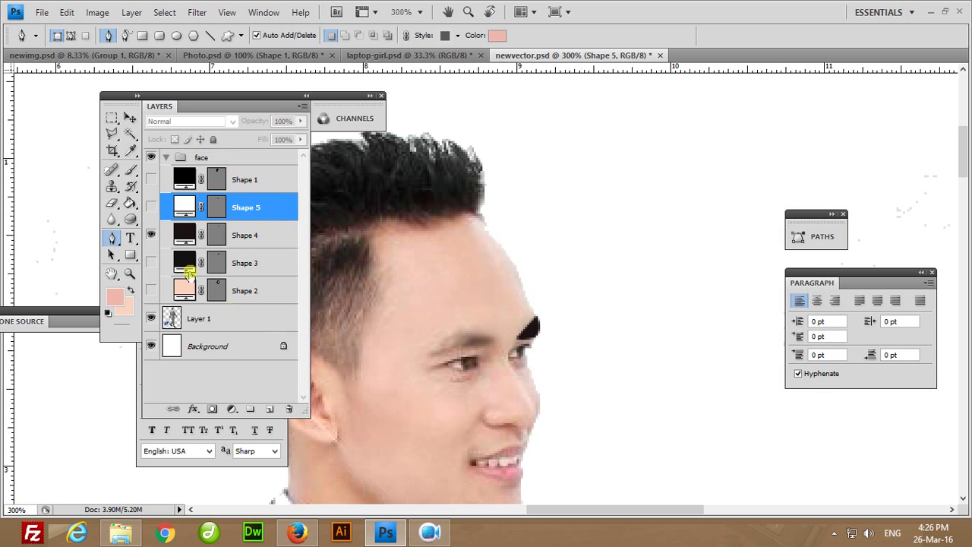
# Trace an iris shape inside the left eye and fill it near-black.
pyautogui.click(464, 372)
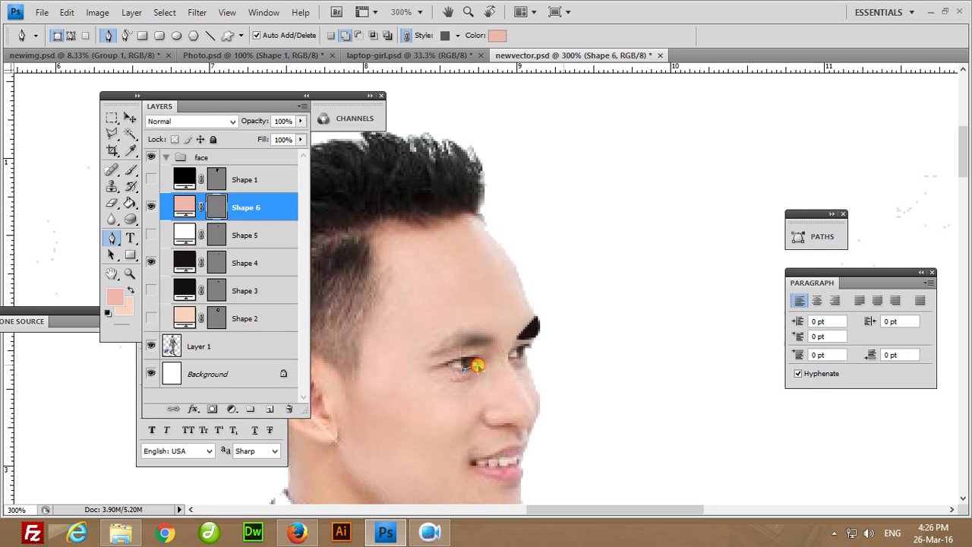
pyautogui.moveTo(477, 365)
pyautogui.mouseDown()
pyautogui.moveTo(491, 376)
pyautogui.moveTo(465, 365)
pyautogui.moveTo(476, 365)
pyautogui.moveTo(465, 378)
pyautogui.mouseUp()
pyautogui.click(457, 369)
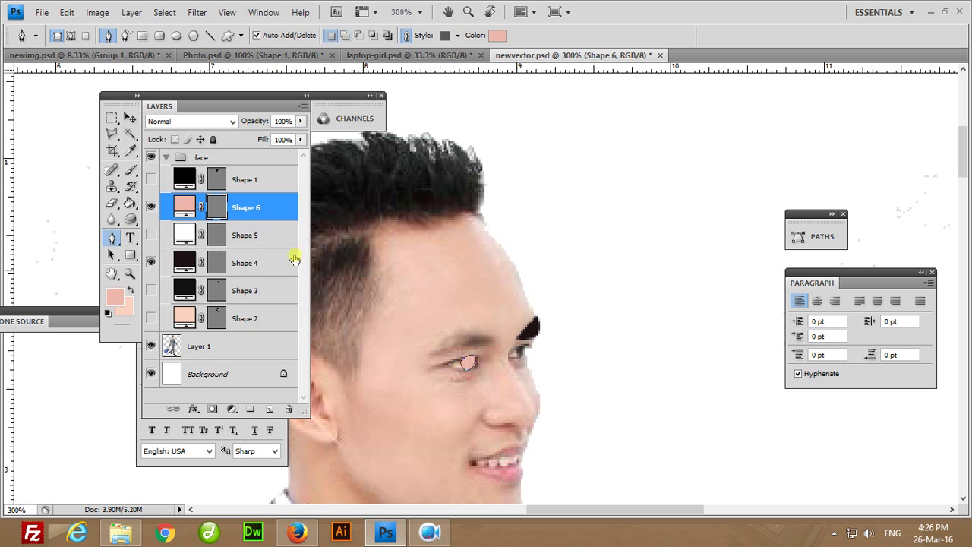
pyautogui.click(186, 205)
pyautogui.doubleClick(186, 205)
pyautogui.click(471, 402)
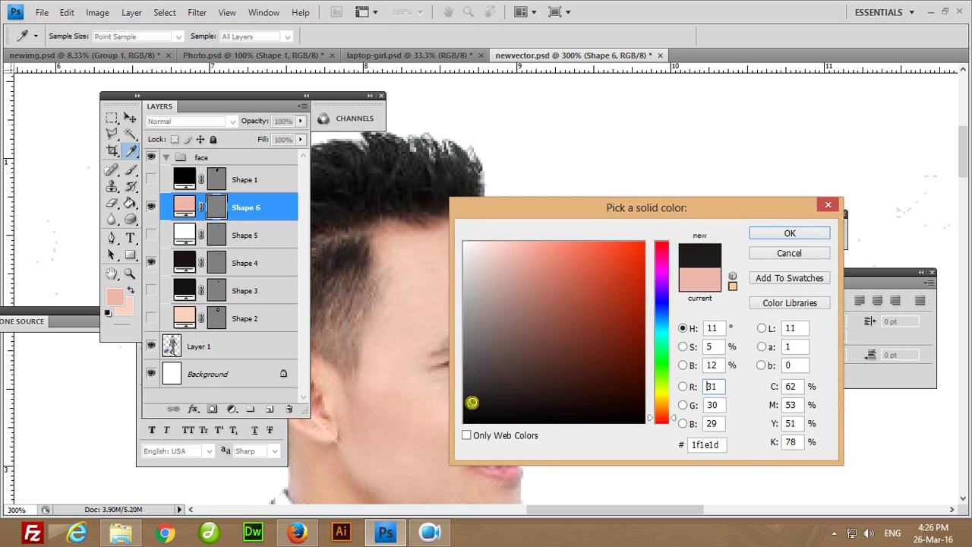
pyautogui.click(790, 234)
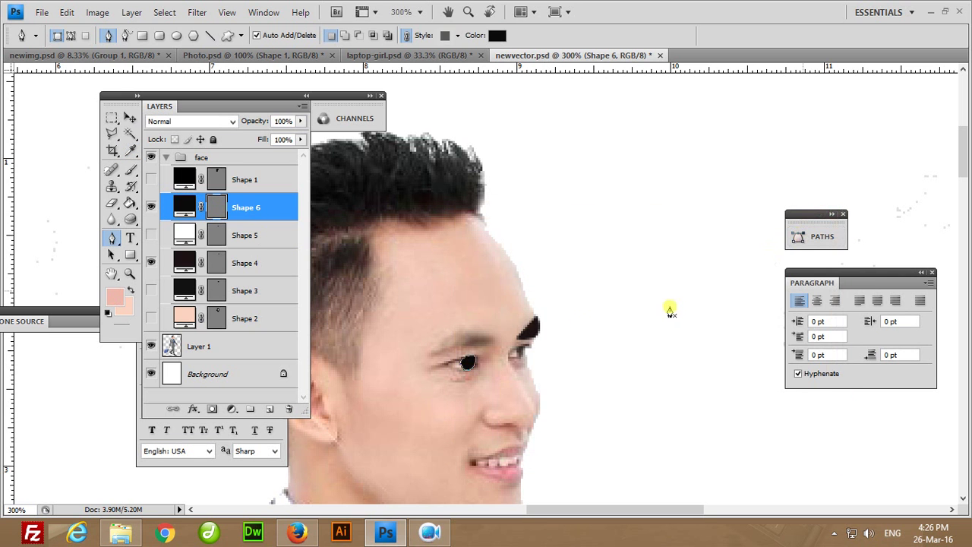
# Trace a shape over the right eye and fill it white #ffffff.
pyautogui.moveTo(506, 397); pyautogui.dragTo(463, 348)
pyautogui.click(454, 310)
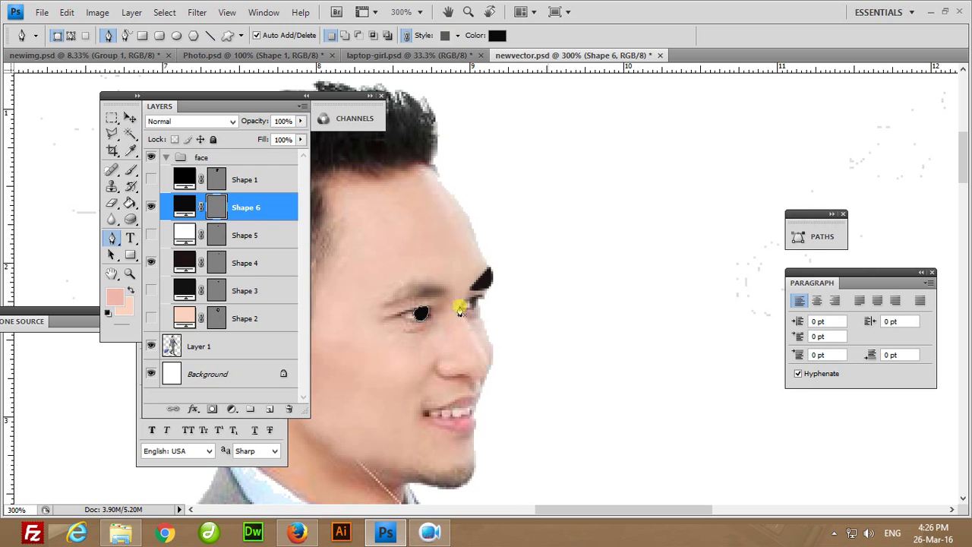
pyautogui.click(461, 310)
pyautogui.click(486, 296)
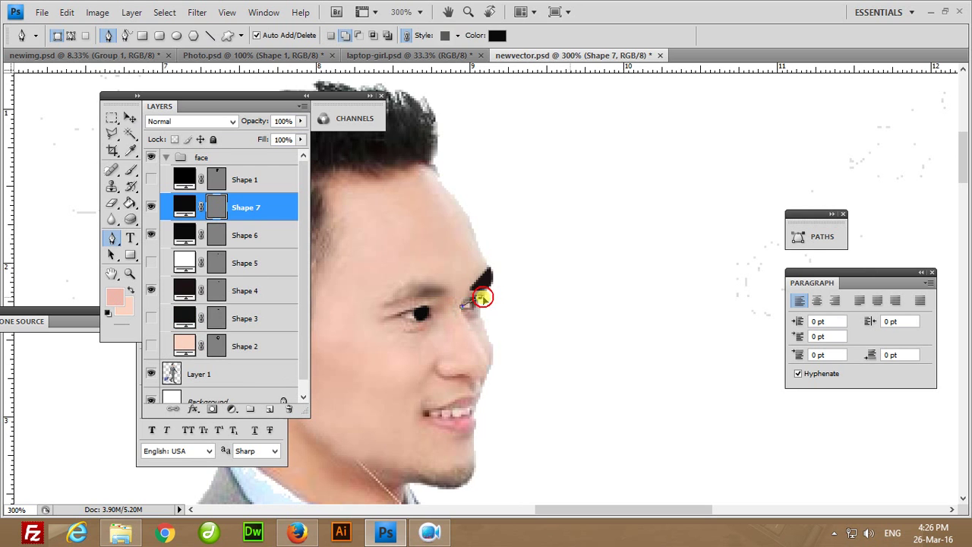
pyautogui.click(480, 306)
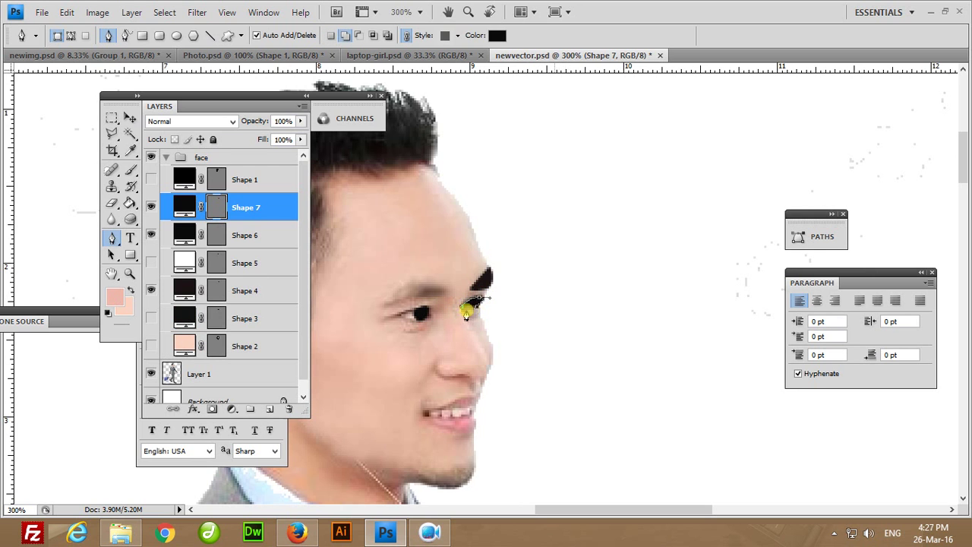
pyautogui.click(462, 308)
pyautogui.click(188, 207)
pyautogui.doubleClick(188, 207)
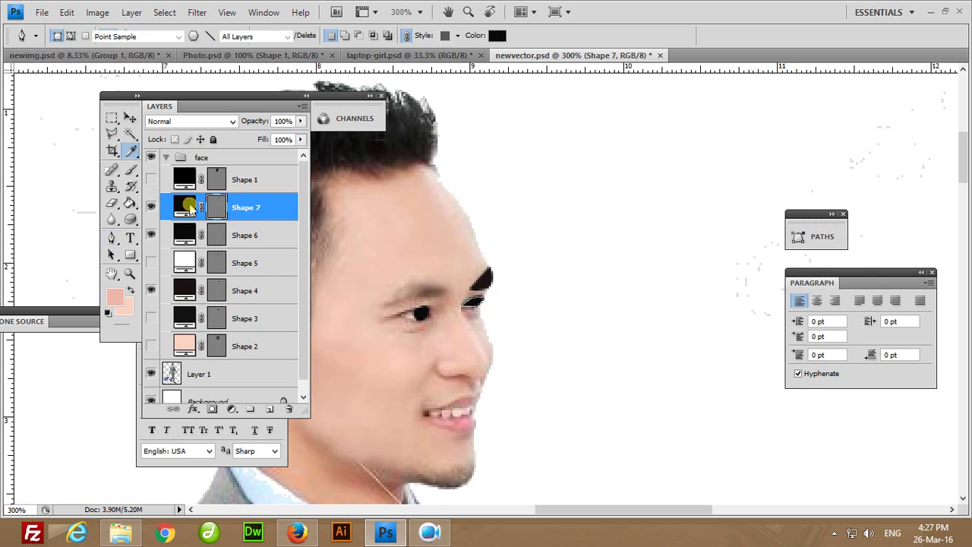
pyautogui.moveTo(590, 321); pyautogui.dragTo(401, 190)
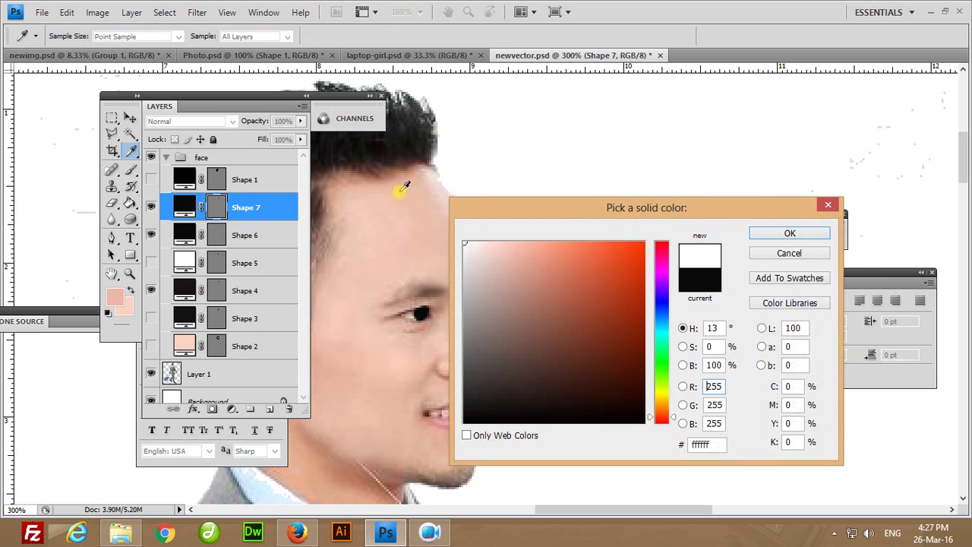
pyautogui.click(789, 233)
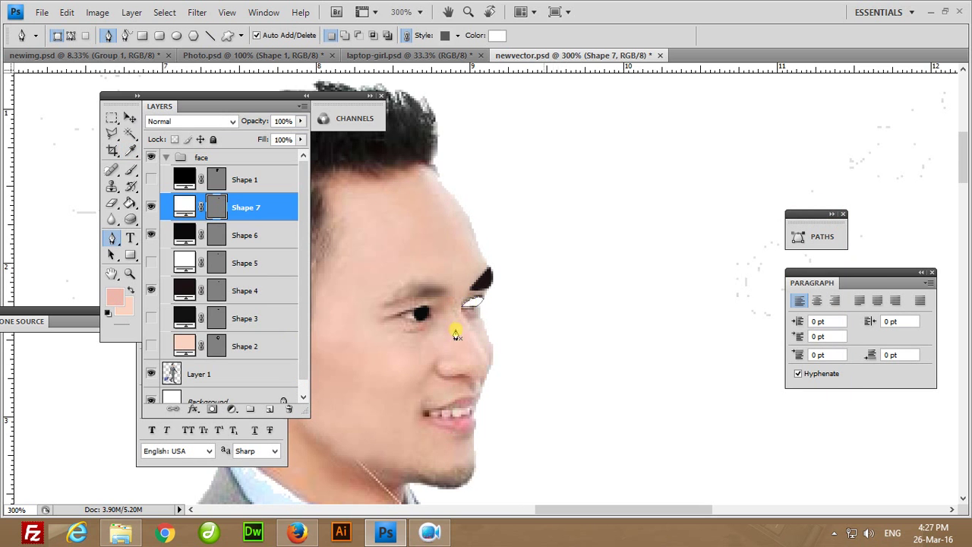
# Trace the upper lip as a closed shape starting from the mouth corner.
pyautogui.click(425, 411)
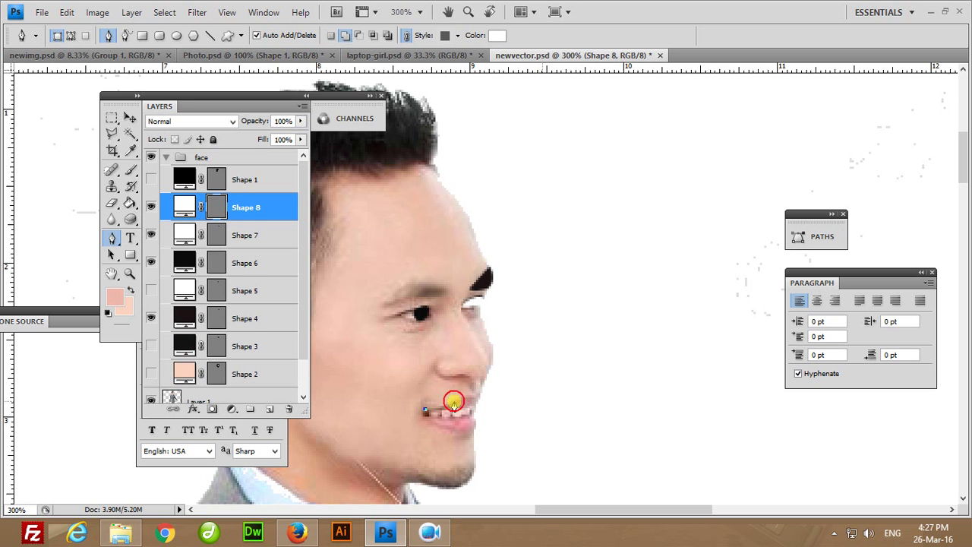
pyautogui.moveTo(454, 403)
pyautogui.mouseDown()
pyautogui.moveTo(477, 406)
pyautogui.moveTo(469, 408)
pyautogui.mouseUp()
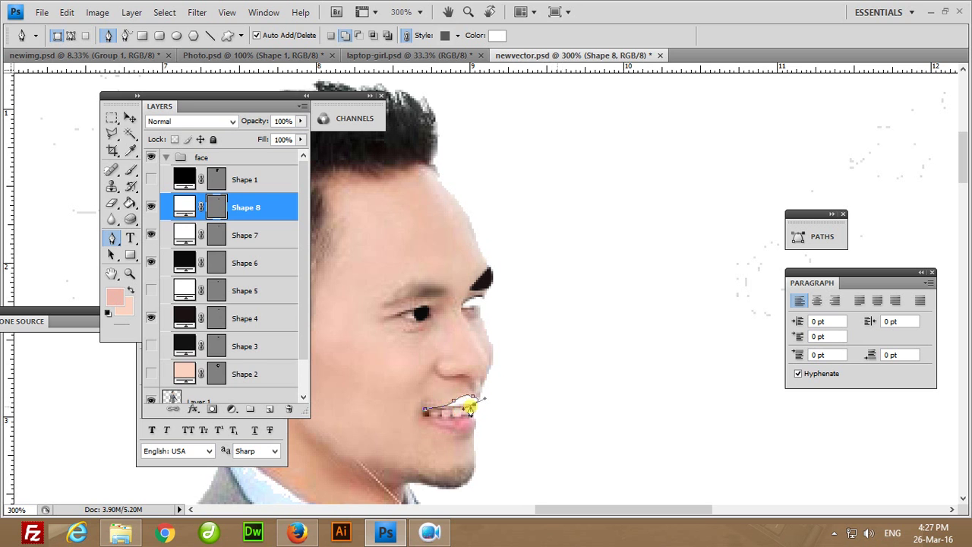
pyautogui.click(427, 410)
pyautogui.click(427, 411)
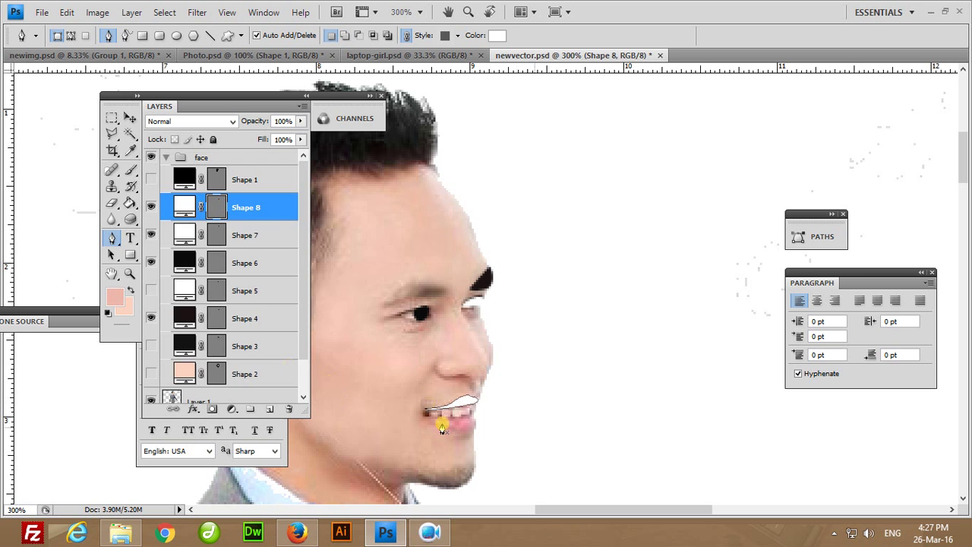
# Fill the lip shape with the pink tone #edb7ab.
pyautogui.doubleClick(183, 205)
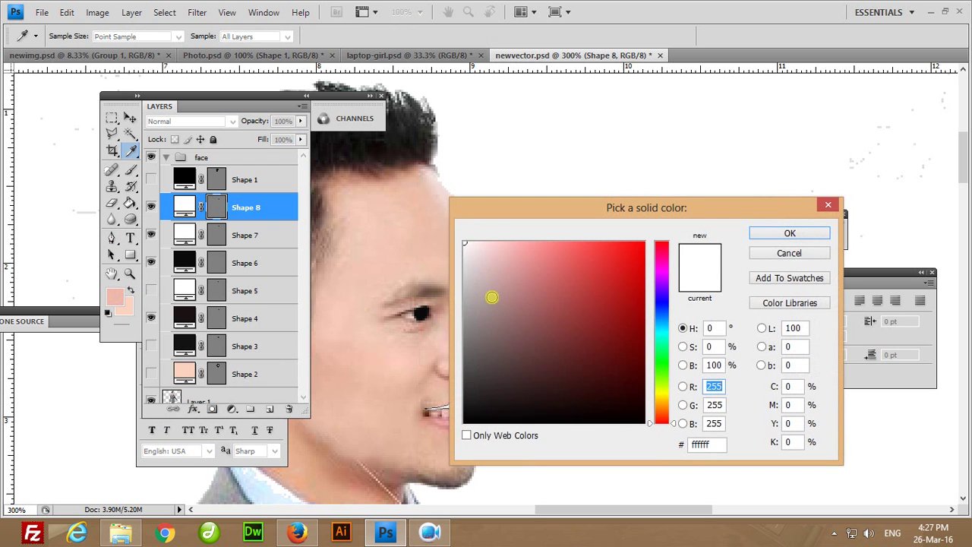
pyautogui.moveTo(665, 416); pyautogui.dragTo(665, 405)
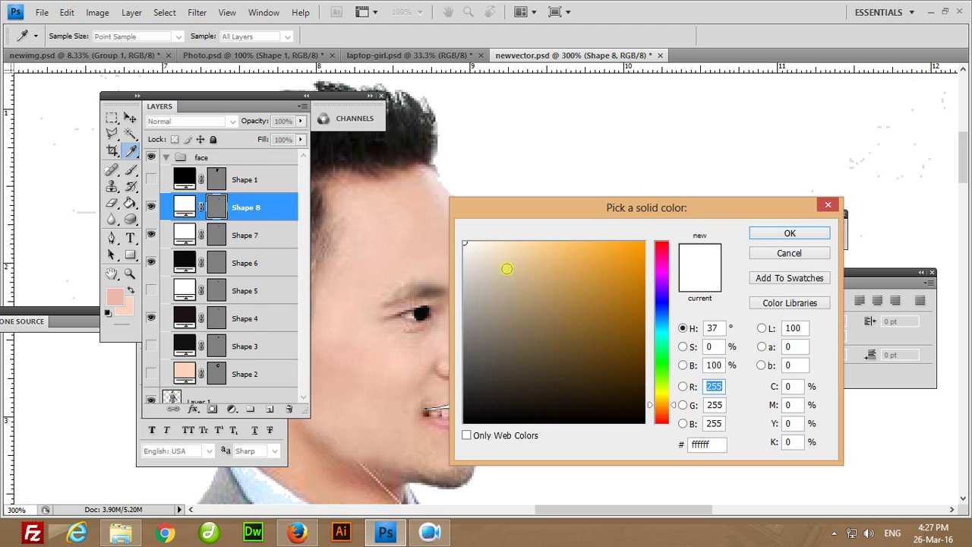
pyautogui.click(379, 360)
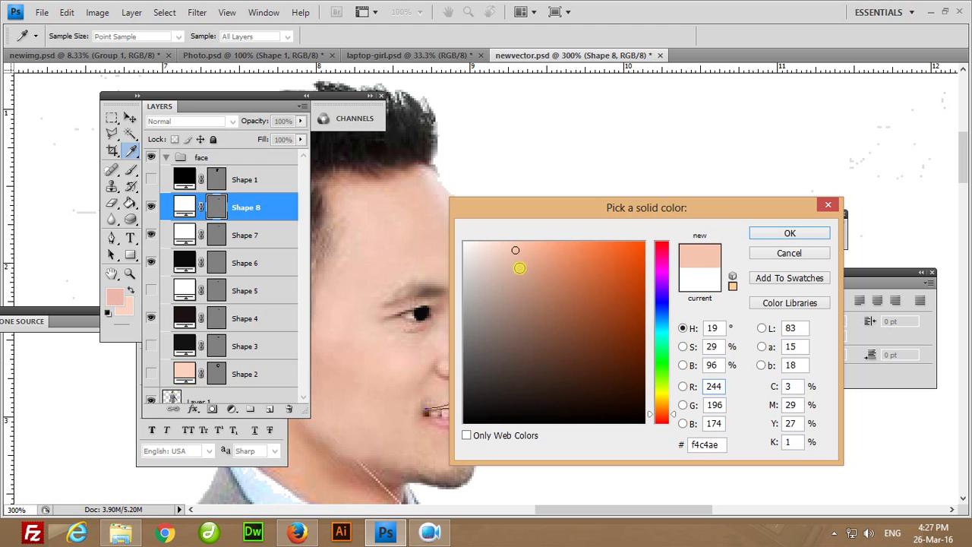
pyautogui.click(517, 264)
pyautogui.click(120, 296)
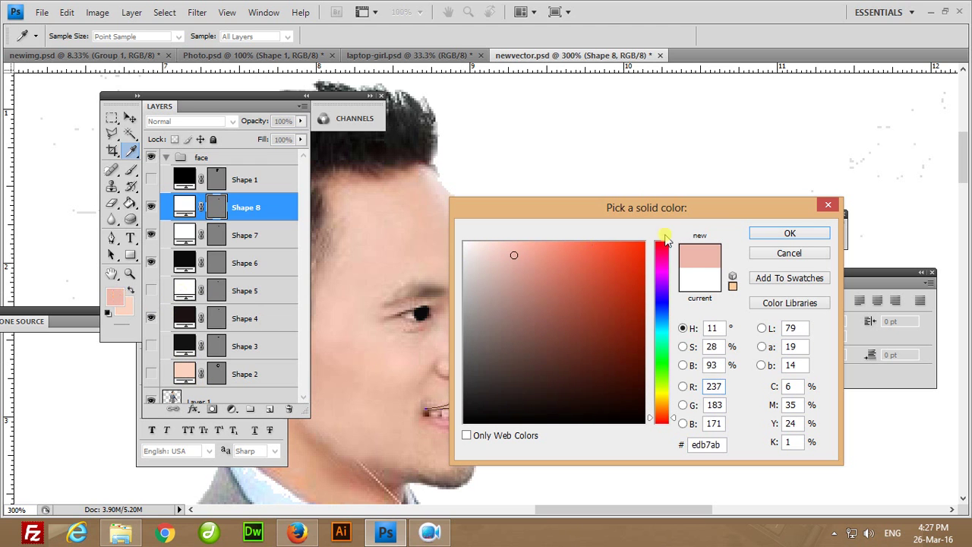
pyautogui.click(767, 233)
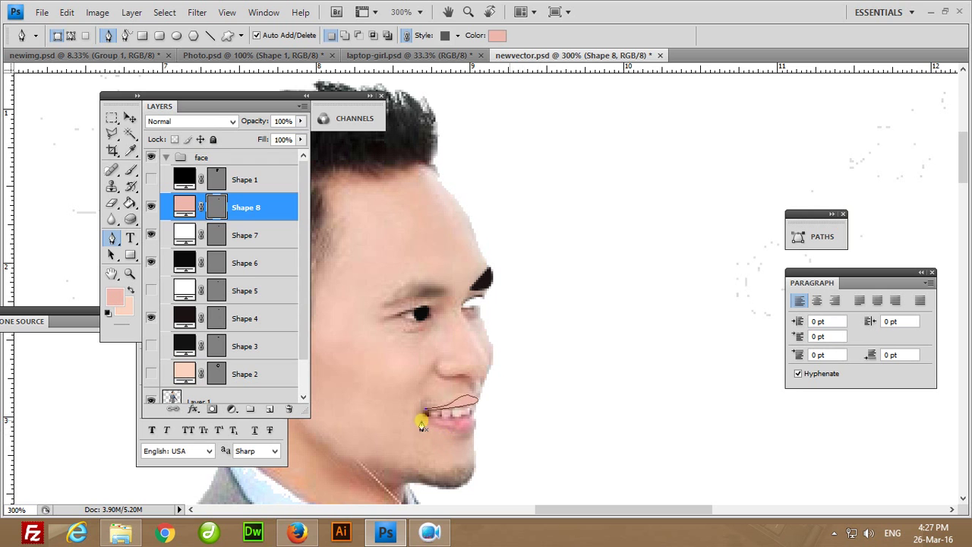
# Trace the lower lip below the teeth as a closed pink Shape 9.
pyautogui.click(424, 417)
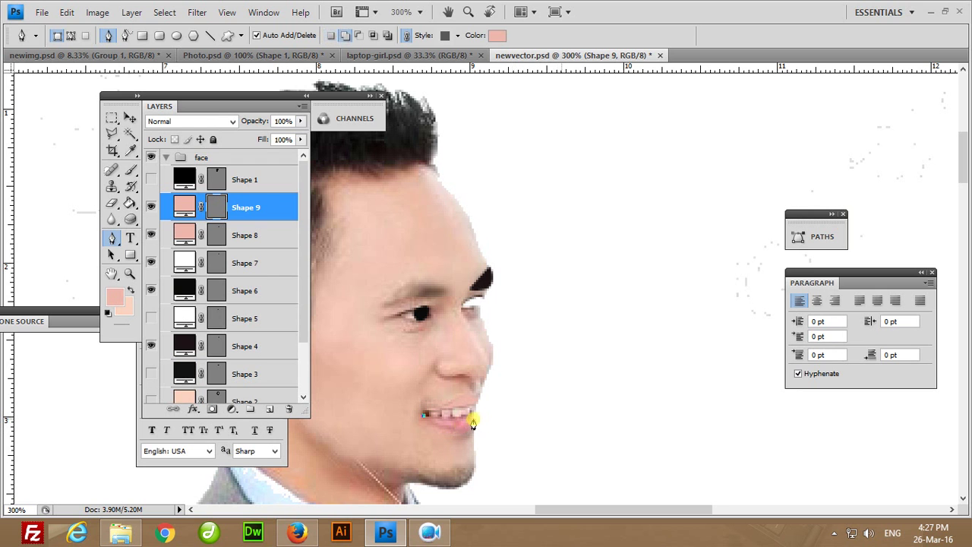
pyautogui.moveTo(470, 414); pyautogui.dragTo(476, 405)
pyautogui.moveTo(469, 432); pyautogui.dragTo(462, 433)
pyautogui.click(425, 418)
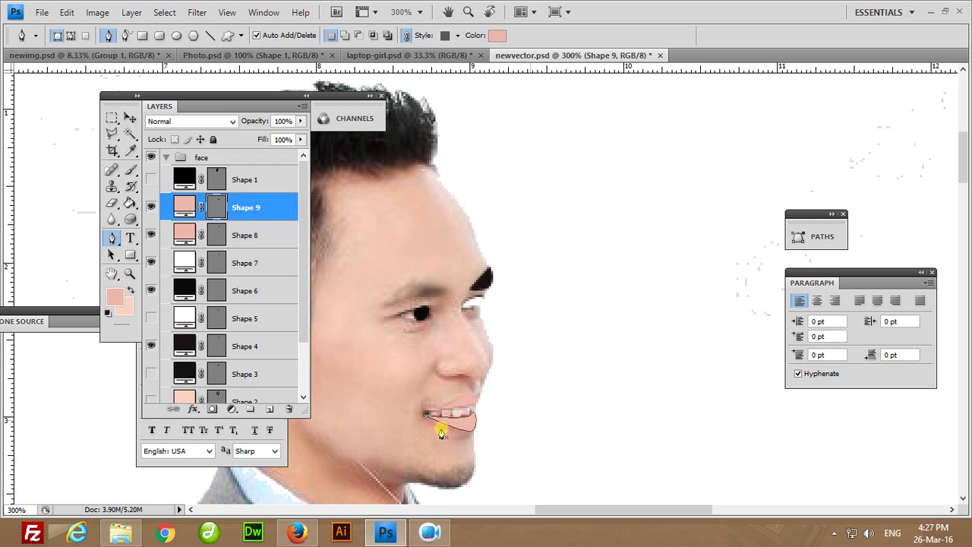
pyautogui.moveTo(456, 407); pyautogui.dragTo(548, 298)
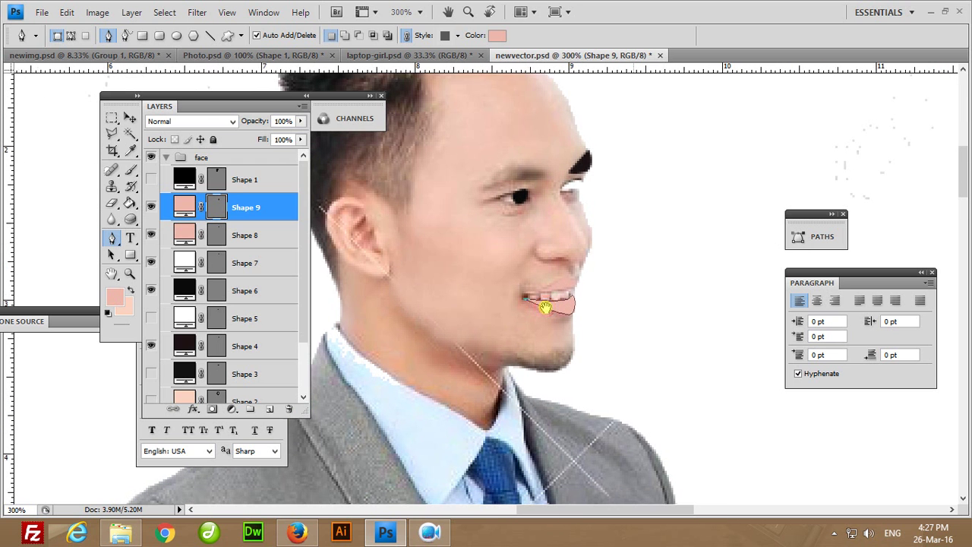
# Draw a thin curved pink Shape 10 along the jaw underside to the chin.
pyautogui.click(506, 368)
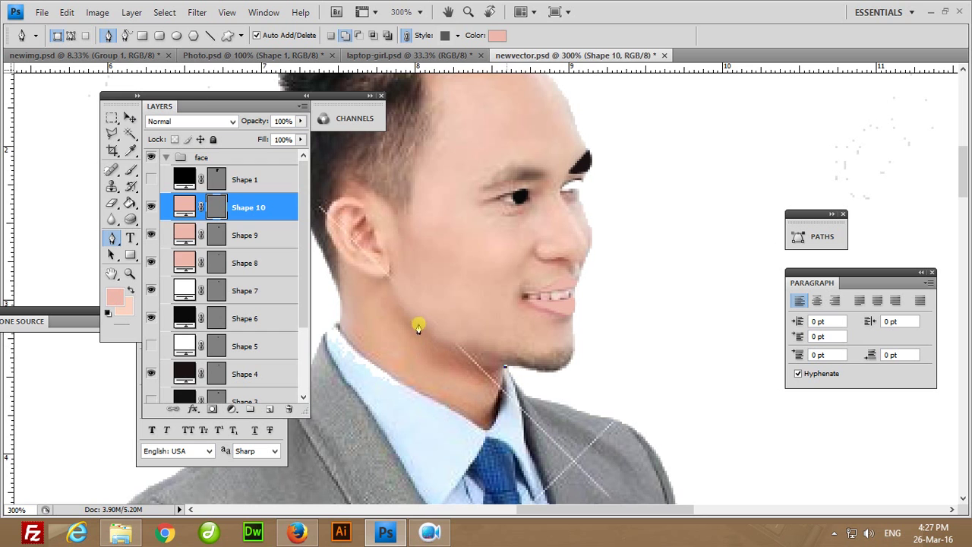
pyautogui.moveTo(418, 328); pyautogui.dragTo(387, 289)
pyautogui.keyDown('alt'); pyautogui.click(418, 329); pyautogui.keyUp('alt')
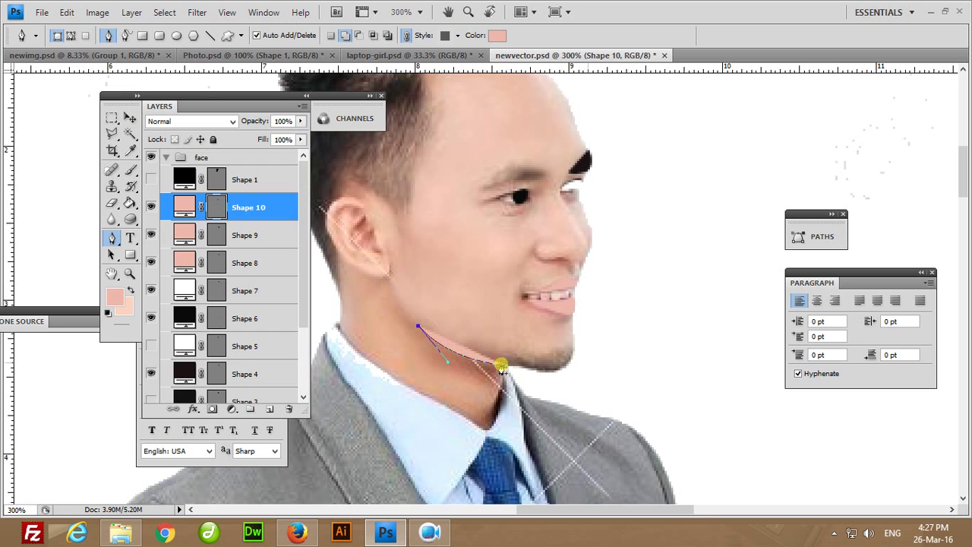
pyautogui.moveTo(502, 364); pyautogui.dragTo(515, 363)
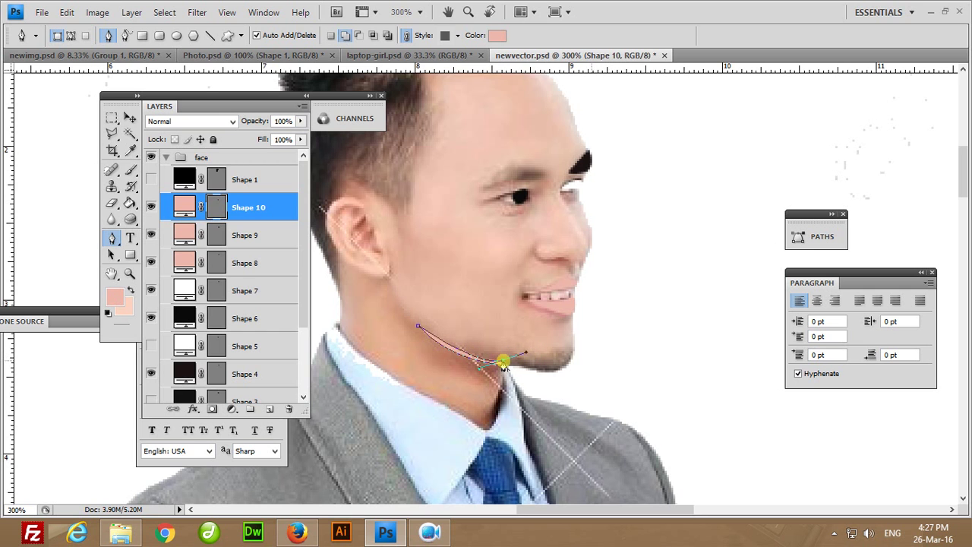
pyautogui.press('alt')
pyautogui.press('Return')
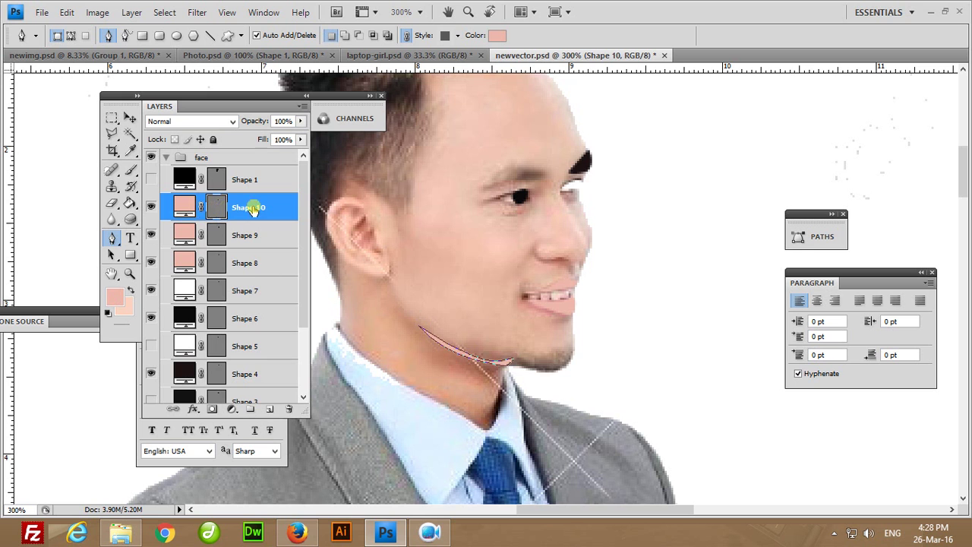
# Nudge the pink jawline shape slightly left into place with the Move tool.
pyautogui.click(244, 236)
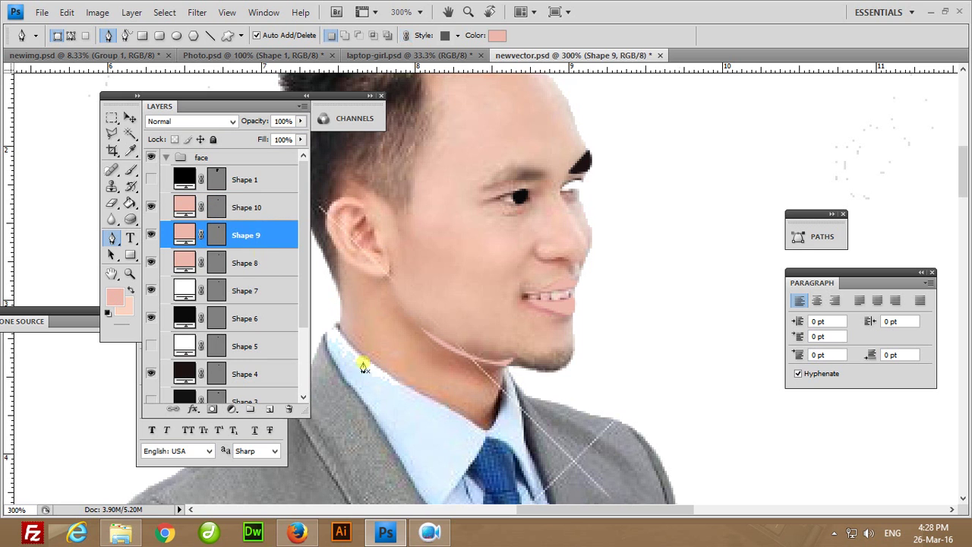
pyautogui.press('v')
pyautogui.moveTo(454, 351)
pyautogui.mouseDown()
pyautogui.moveTo(446, 349)
pyautogui.moveTo(471, 360)
pyautogui.moveTo(449, 356)
pyautogui.mouseUp()
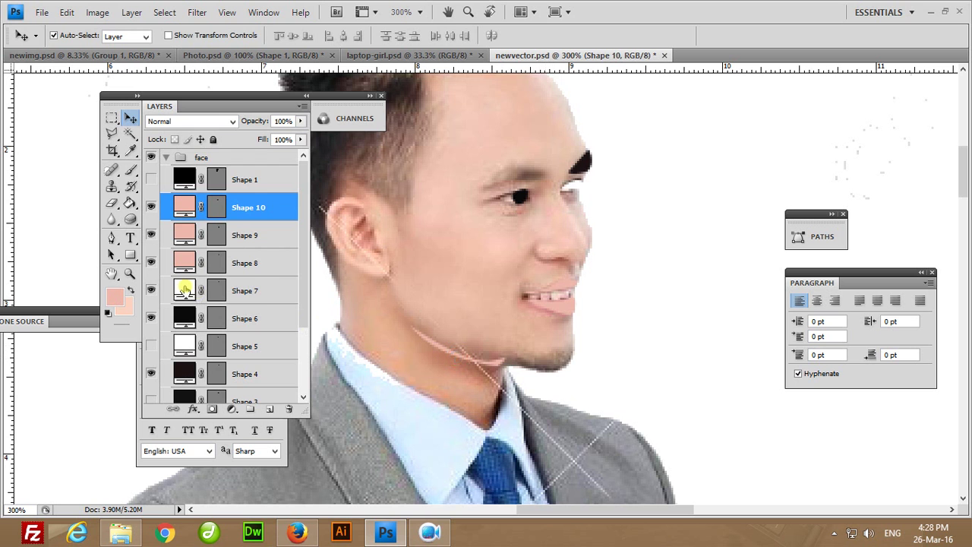
# Show Shape 5, Shape 1, Shape 3 and Shape 2, and hide photo Layer 1.
pyautogui.click(149, 346)
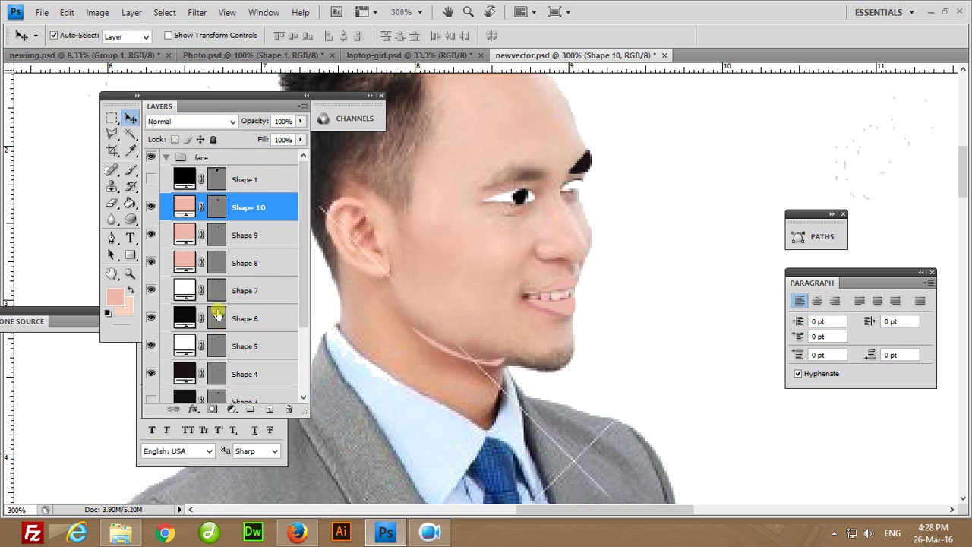
pyautogui.click(151, 182)
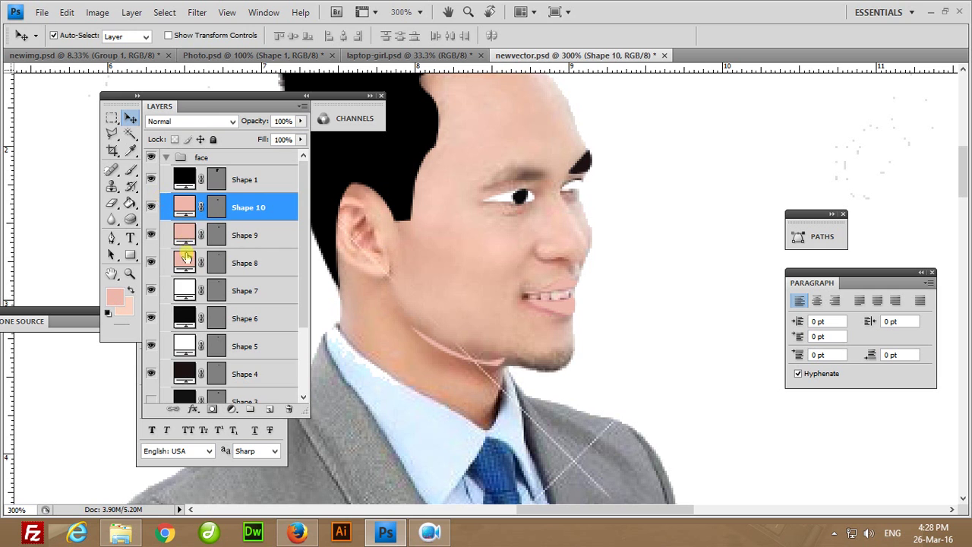
pyautogui.scroll(-2, 186, 345)
pyautogui.click(151, 353)
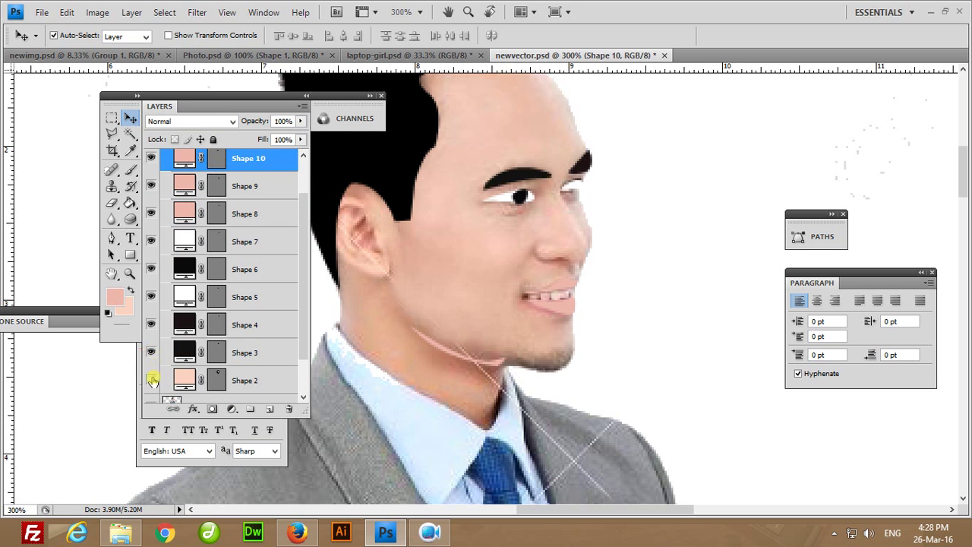
pyautogui.click(151, 380)
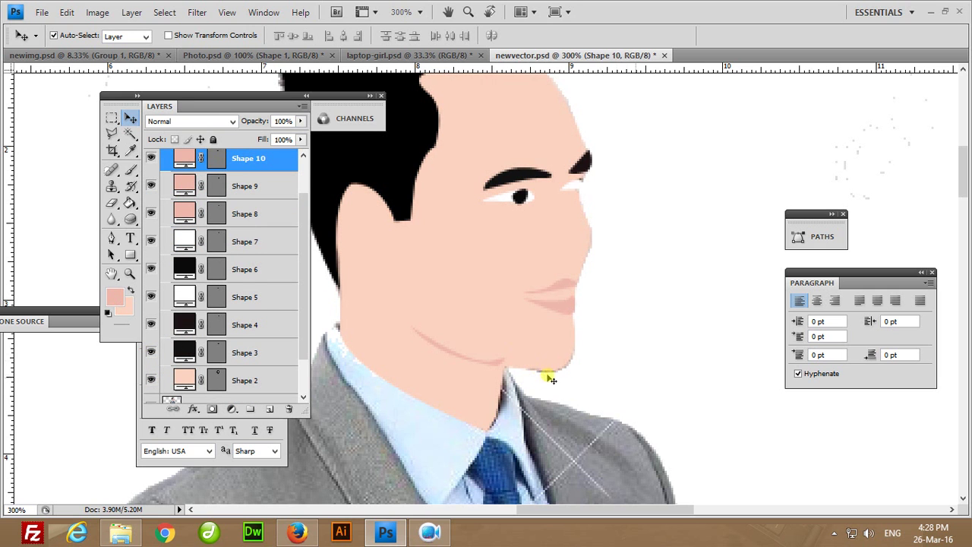
pyautogui.scroll(-2, 199, 334)
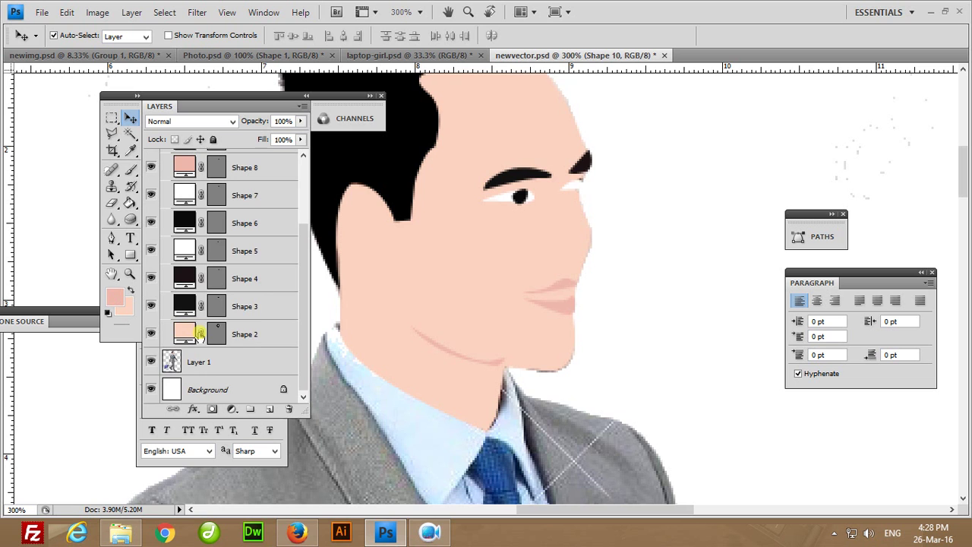
pyautogui.click(151, 363)
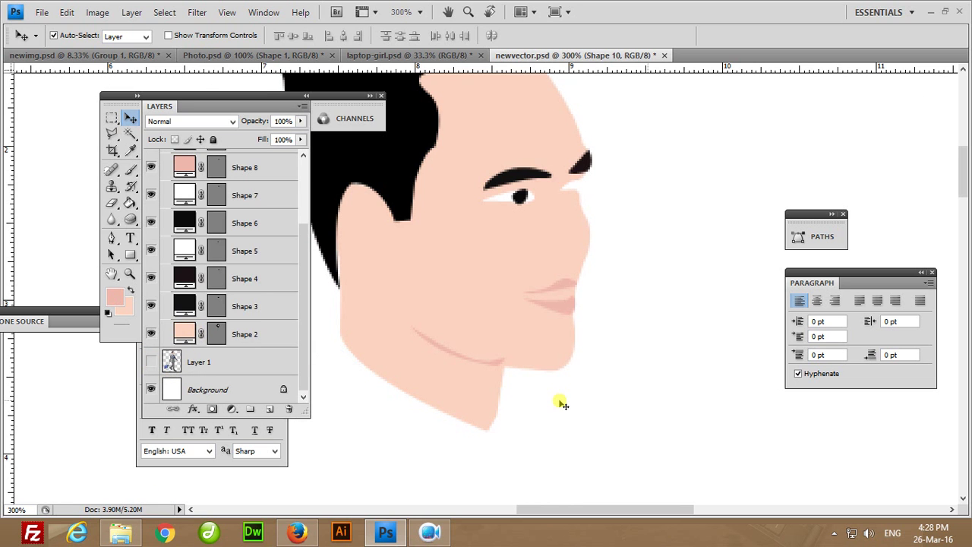
pyautogui.click(570, 193)
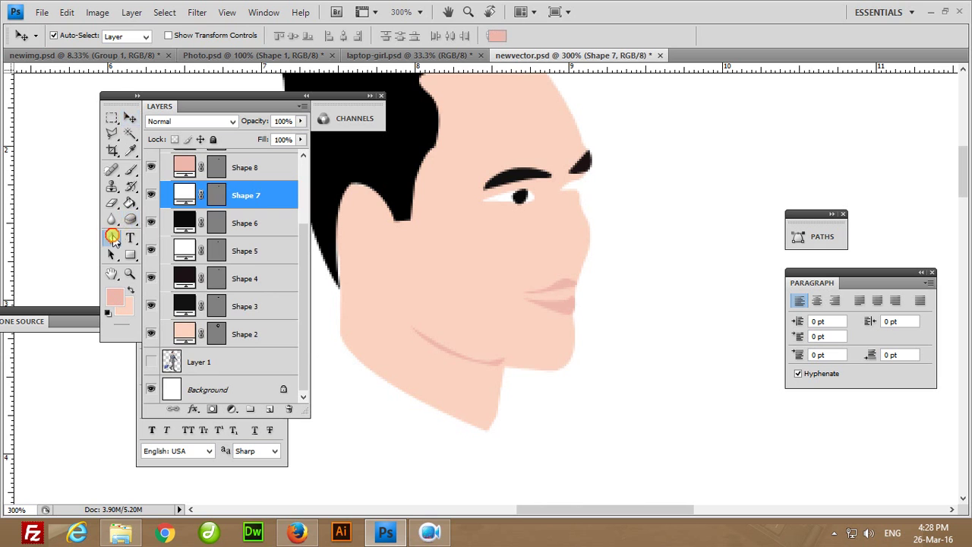
# Draw a small Shape 11 at the eyebrow's end beside the eye.
pyautogui.click(112, 237)
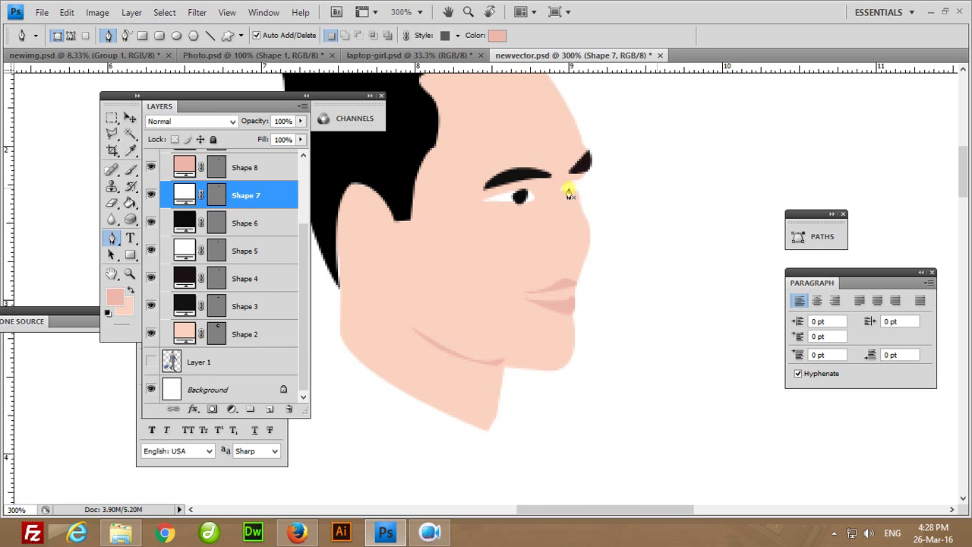
pyautogui.click(570, 193)
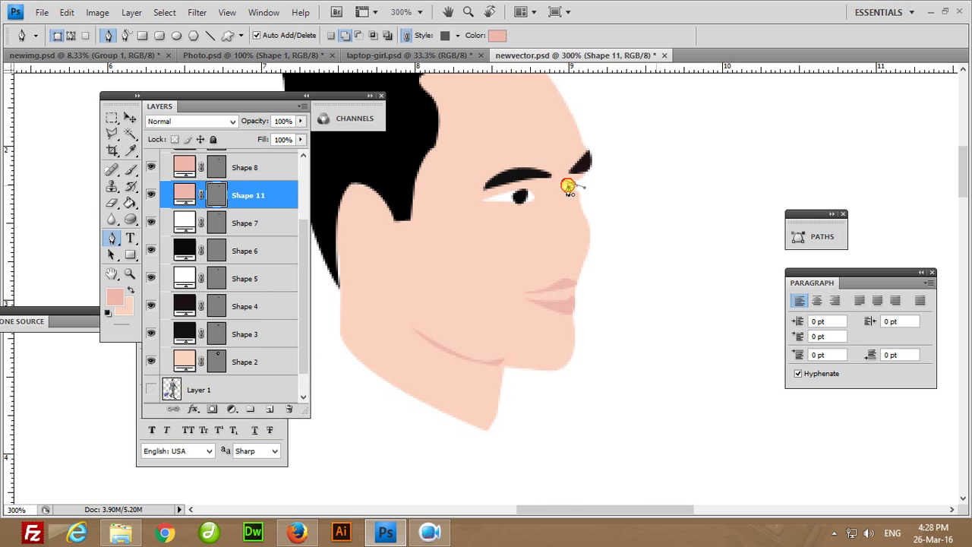
pyautogui.click(568, 190)
# Set Shape 11's fill colour to #111111 and collapse the face group.
pyautogui.doubleClick(184, 191)
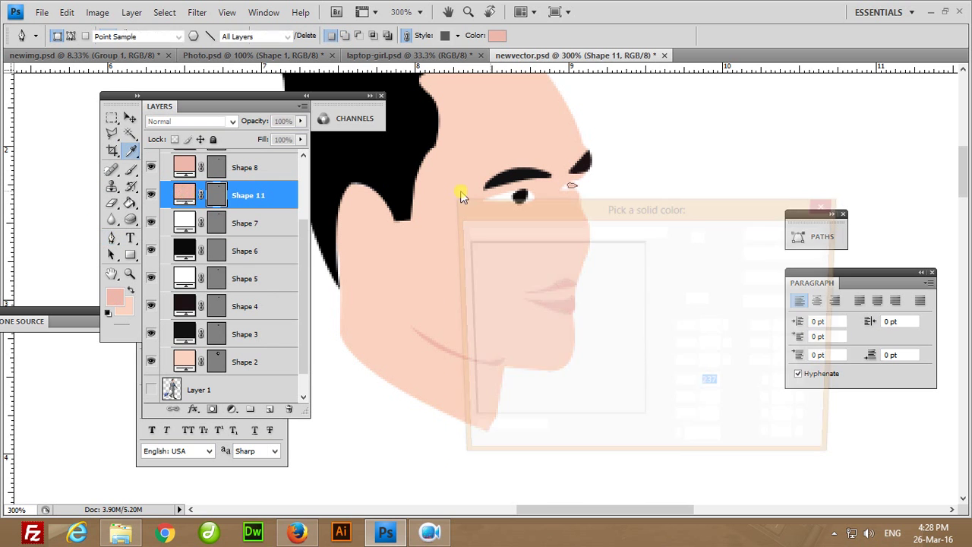
pyautogui.click(494, 181)
pyautogui.click(779, 233)
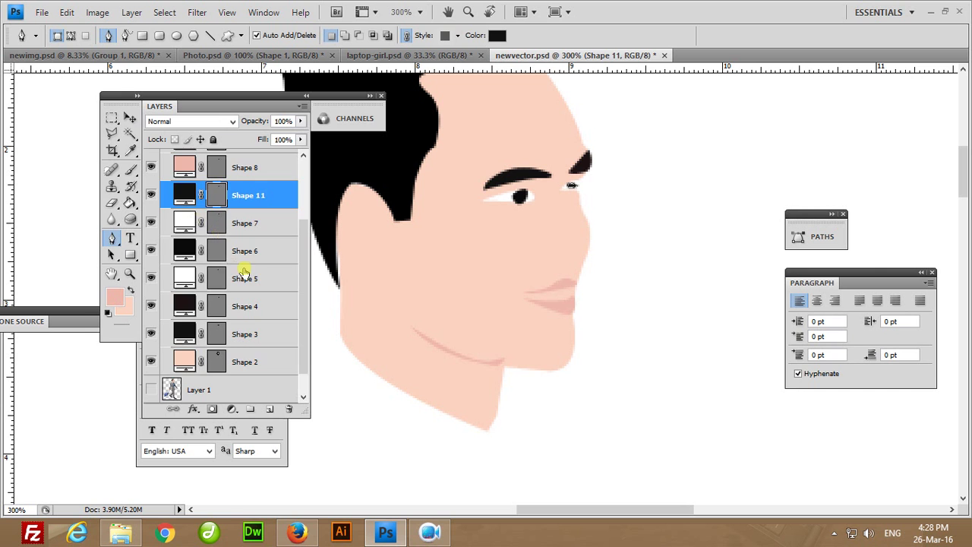
pyautogui.scroll(3, 243, 272)
pyautogui.click(166, 157)
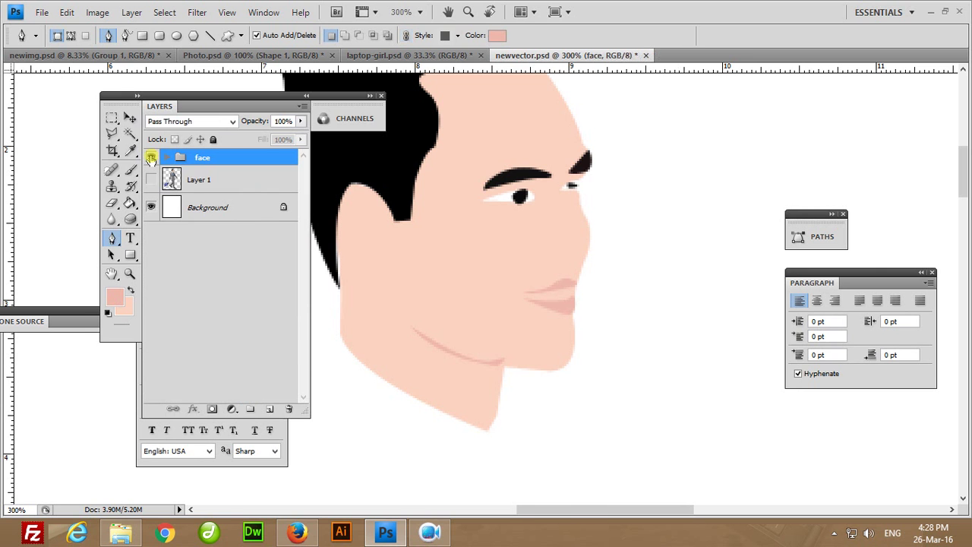
# Hide the face group, show photo Layer 1, and trace the nose as pink Shape 12.
pyautogui.click(151, 158)
pyautogui.click(151, 179)
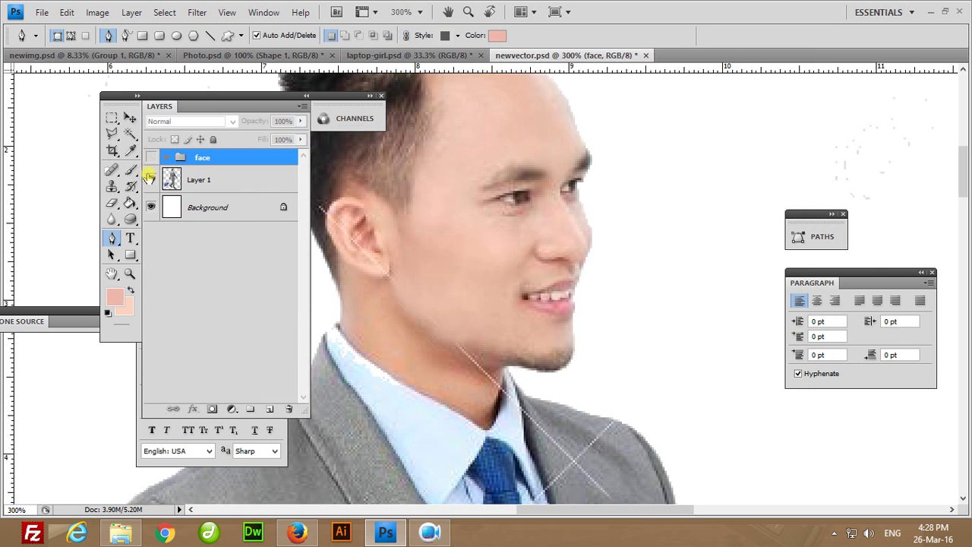
pyautogui.click(566, 208)
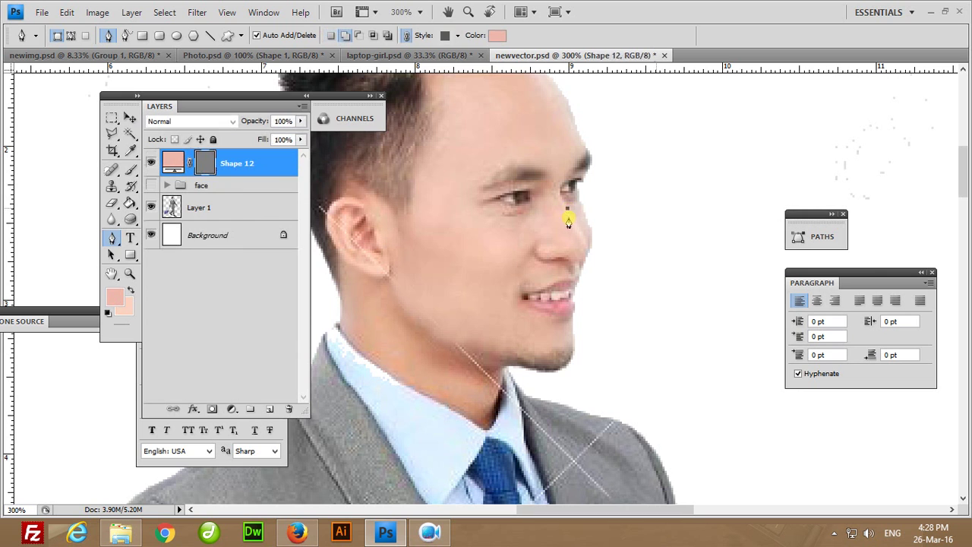
pyautogui.moveTo(571, 261); pyautogui.dragTo(529, 259)
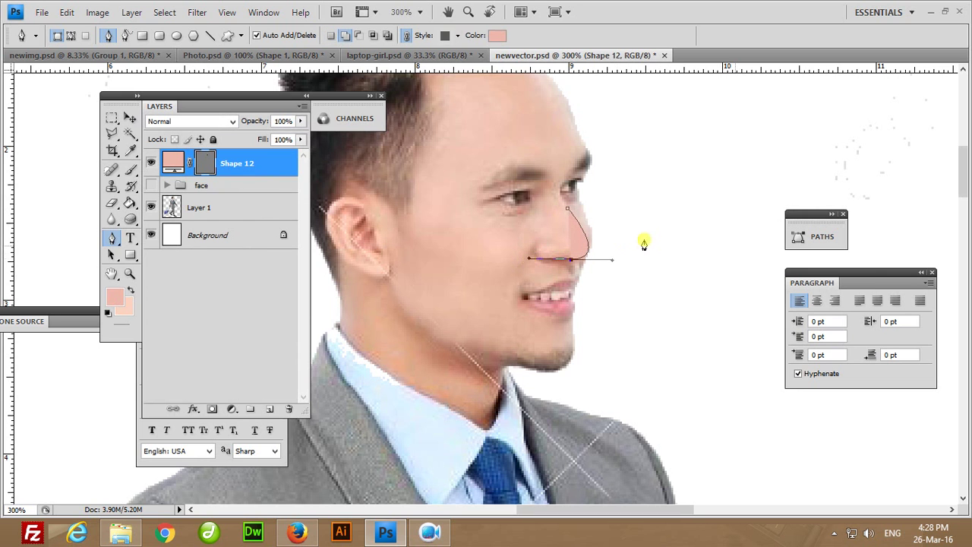
pyautogui.click(566, 209)
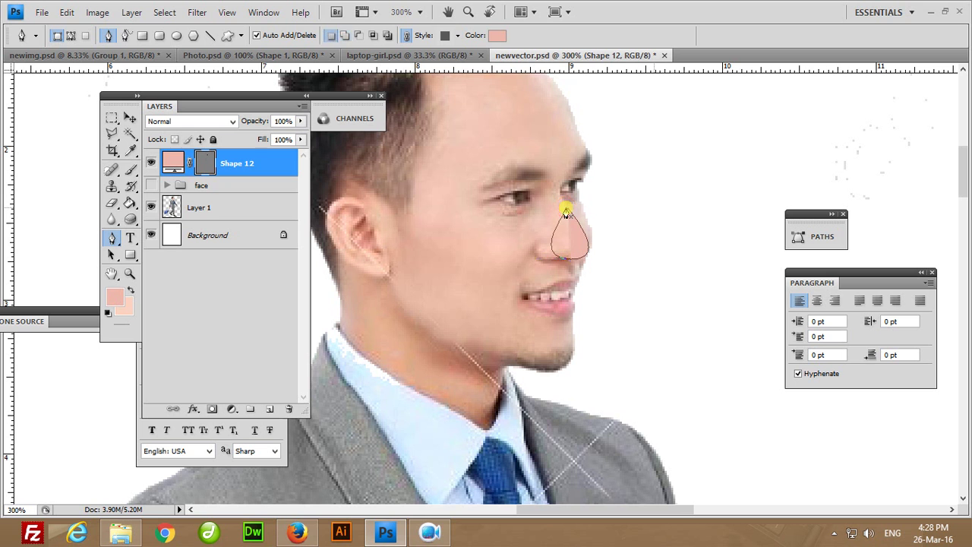
pyautogui.click(568, 261)
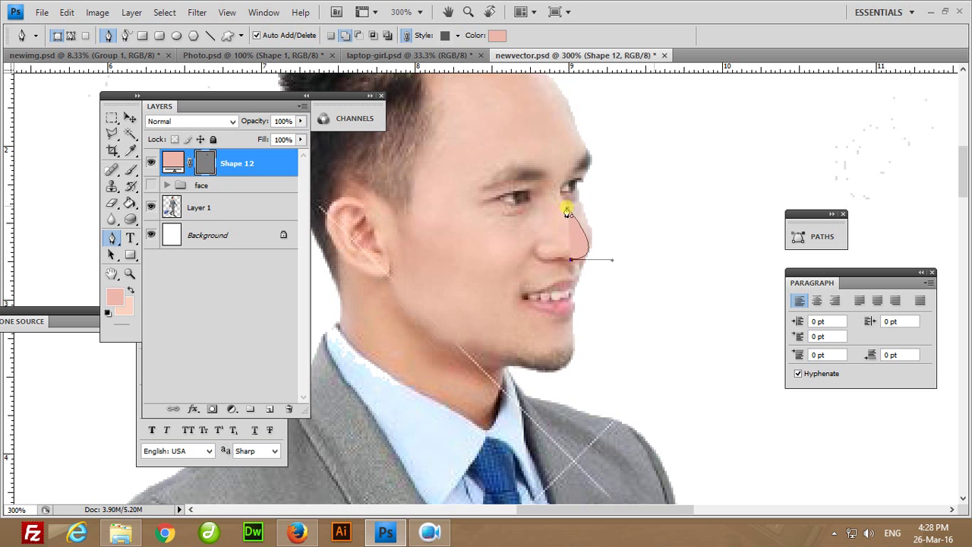
pyautogui.moveTo(567, 212); pyautogui.dragTo(532, 159)
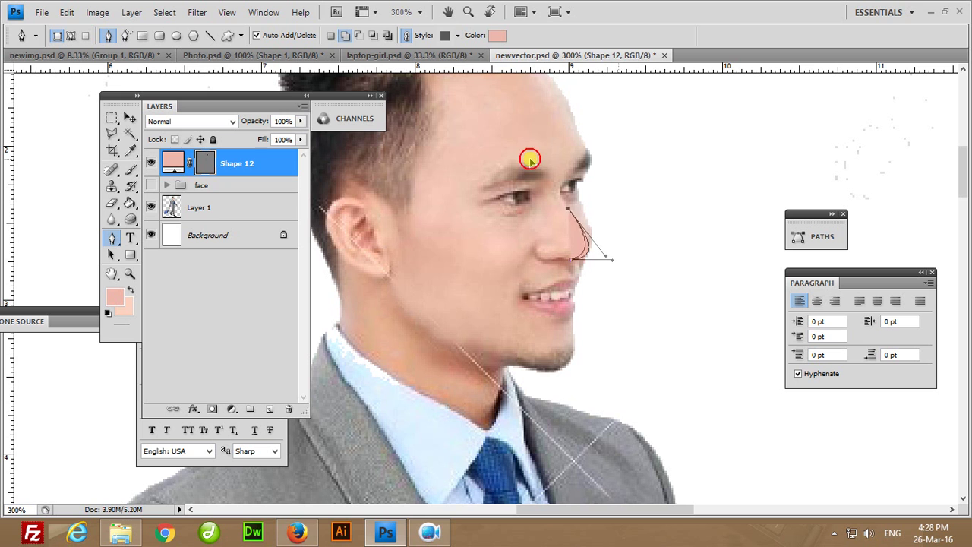
pyautogui.press('Return')
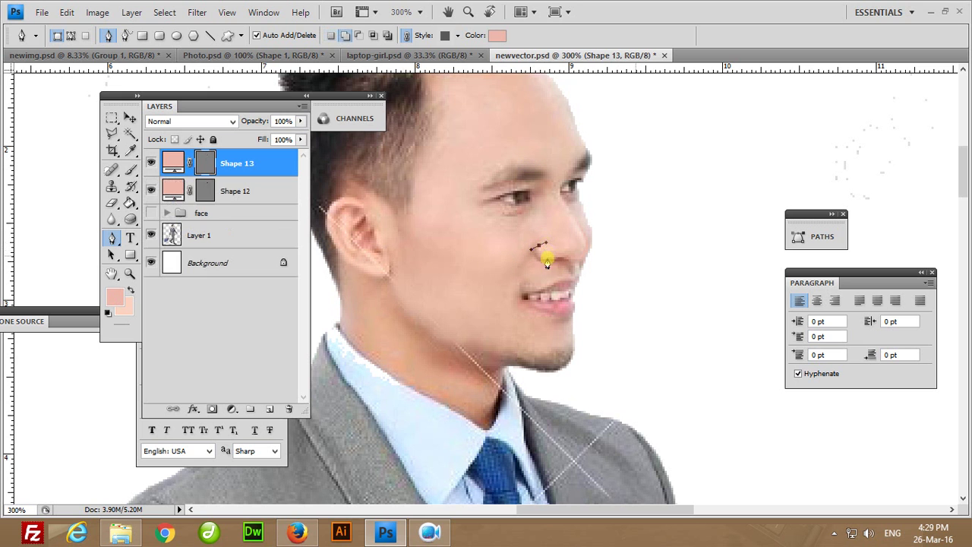
# Trace the small nostril curve under the nose tip as pink Shape 13.
pyautogui.click(540, 244)
pyautogui.moveTo(551, 262); pyautogui.dragTo(547, 256)
pyautogui.click(549, 269)
pyautogui.moveTo(565, 261); pyautogui.dragTo(568, 259)
pyautogui.moveTo(567, 266)
pyautogui.mouseDown()
pyautogui.moveTo(533, 252)
pyautogui.moveTo(551, 228)
pyautogui.mouseUp()
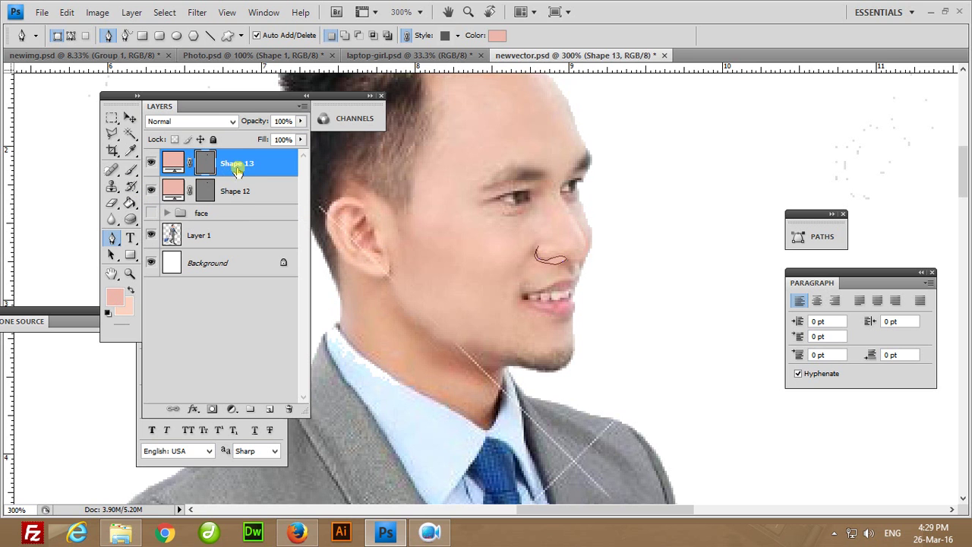
# Move Shape 12 and Shape 13 into the face group and make the group visible.
pyautogui.keyDown('shift'); pyautogui.click(235, 191); pyautogui.keyUp('shift')
pyautogui.click(168, 213)
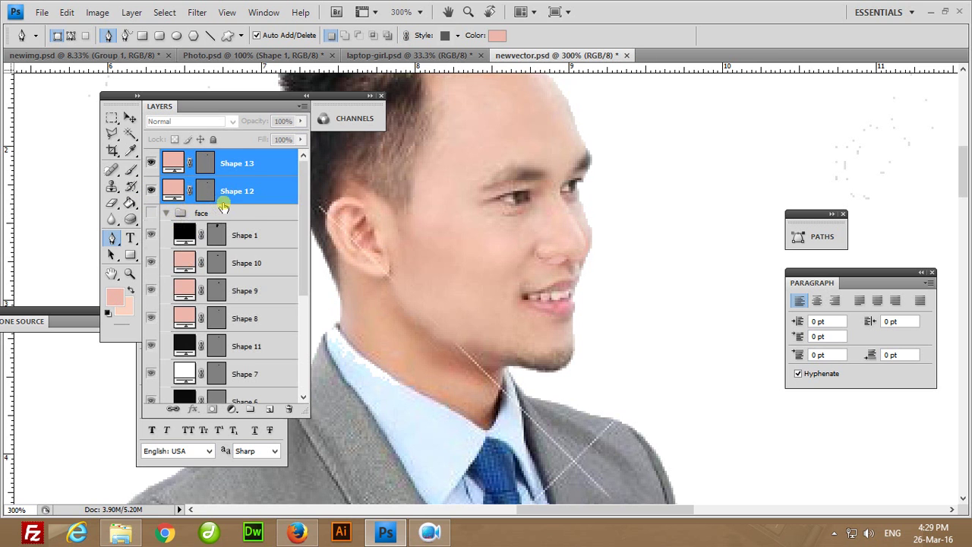
pyautogui.moveTo(222, 206); pyautogui.dragTo(223, 209)
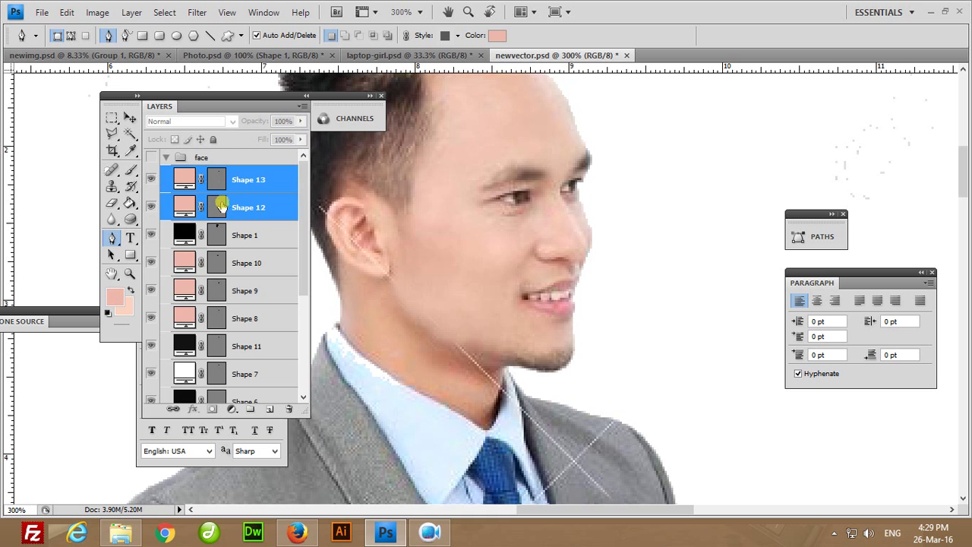
pyautogui.click(152, 156)
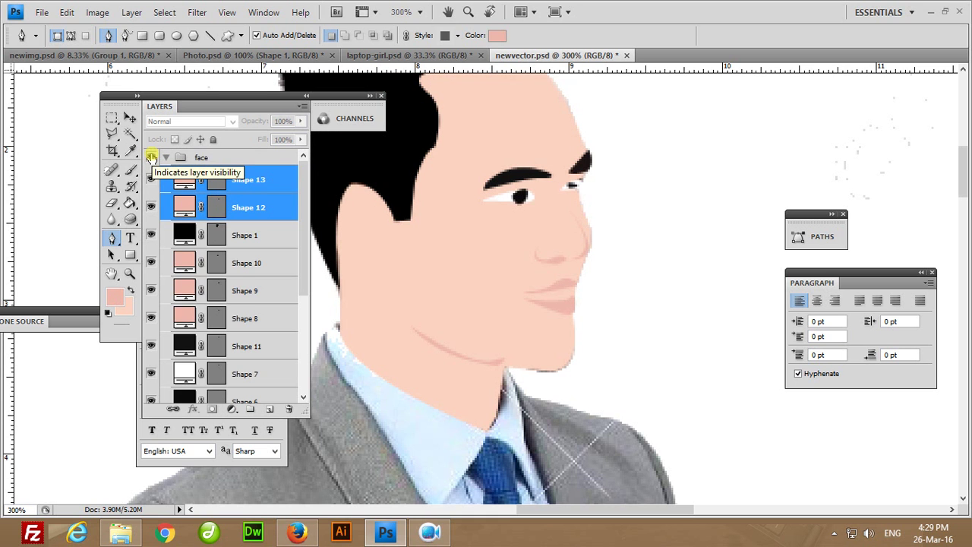
pyautogui.click(255, 182)
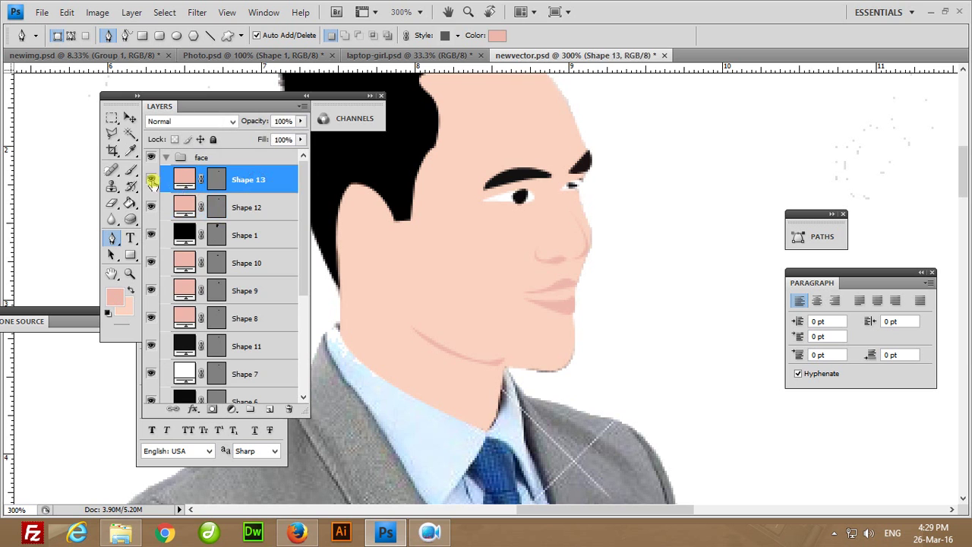
pyautogui.click(251, 208)
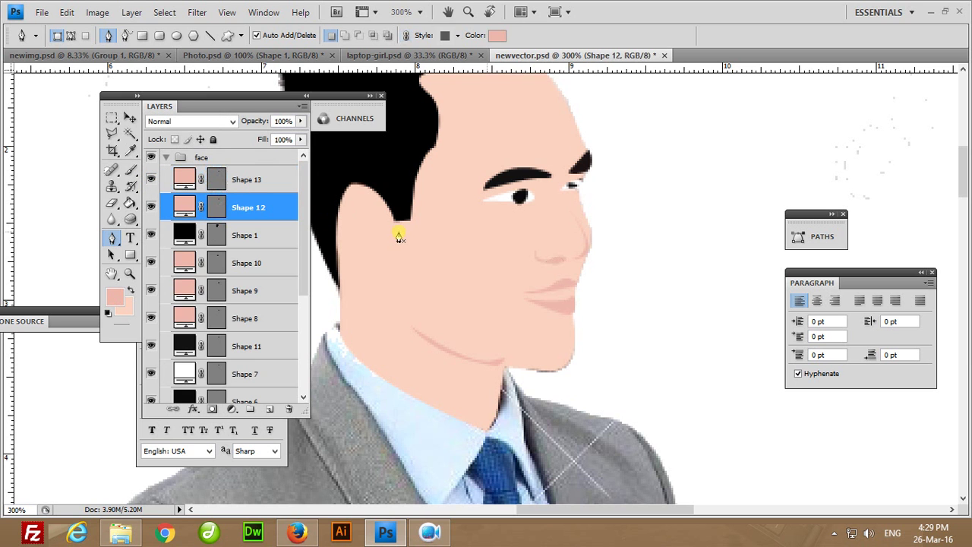
pyautogui.press('v')
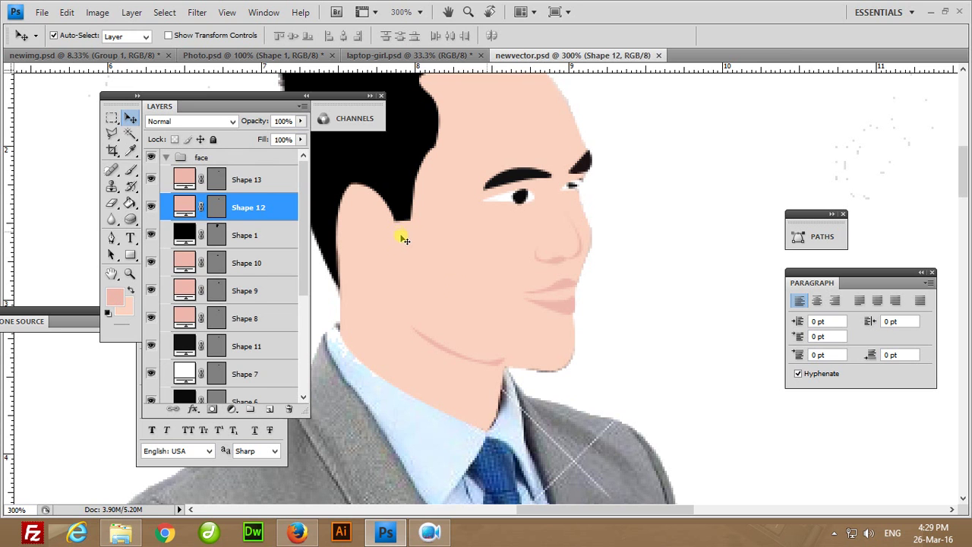
pyautogui.click(164, 157)
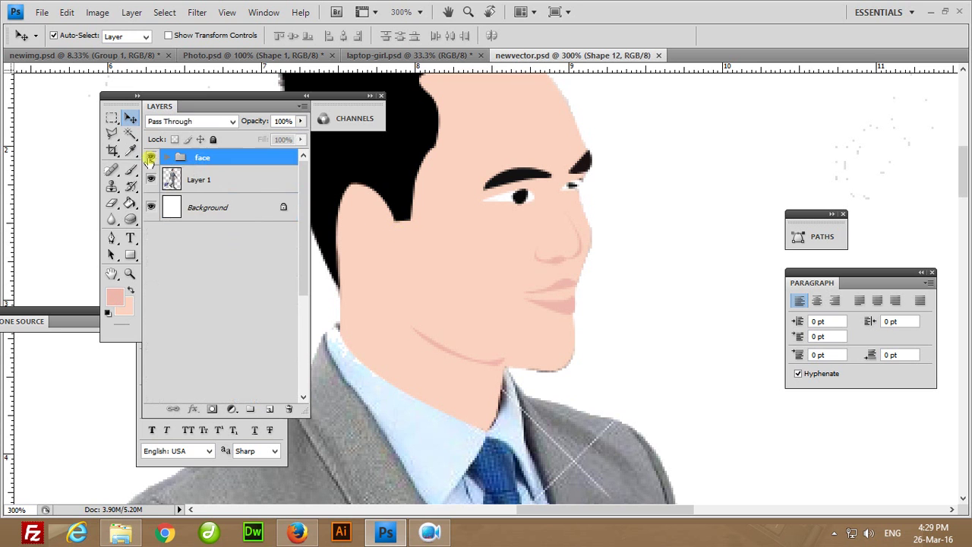
pyautogui.click(150, 158)
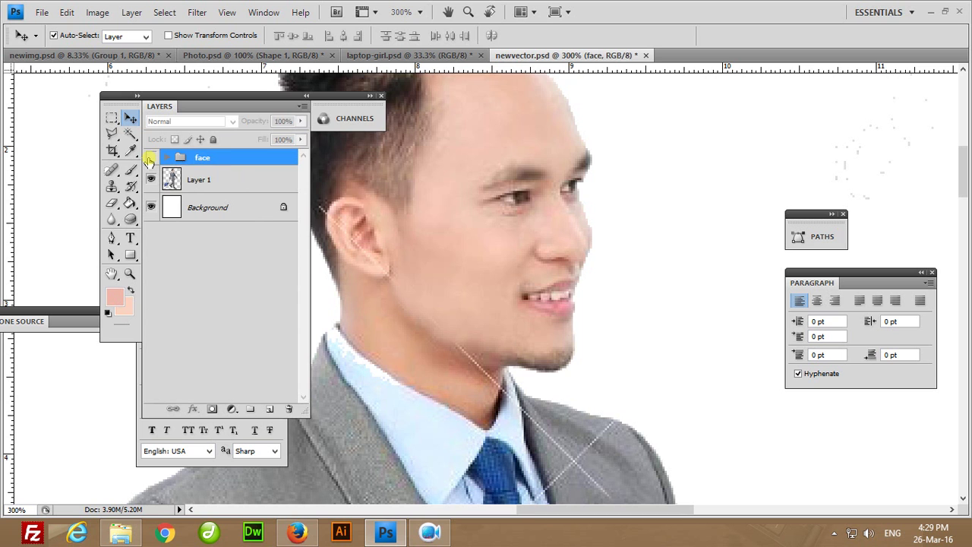
pyautogui.click(150, 158)
pyautogui.click(149, 158)
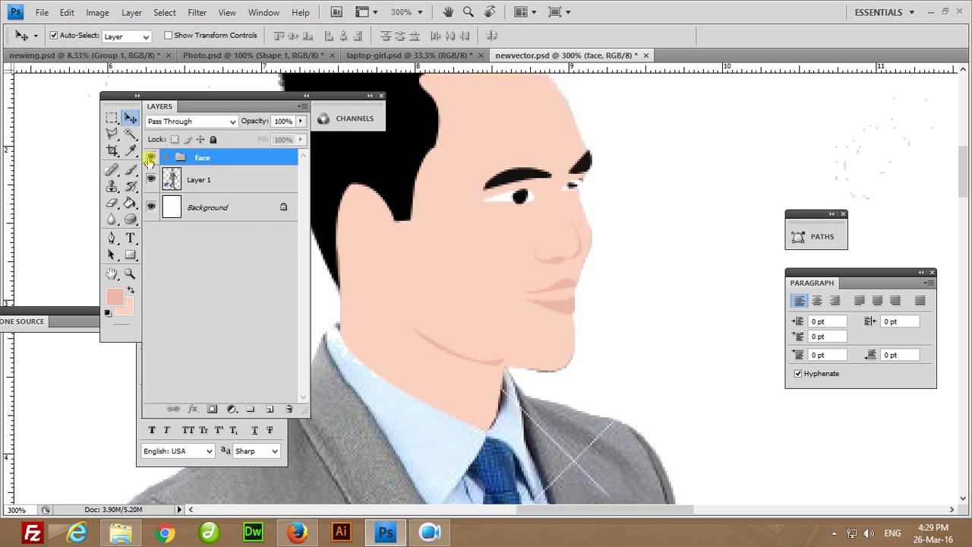
pyautogui.click(150, 158)
pyautogui.click(151, 179)
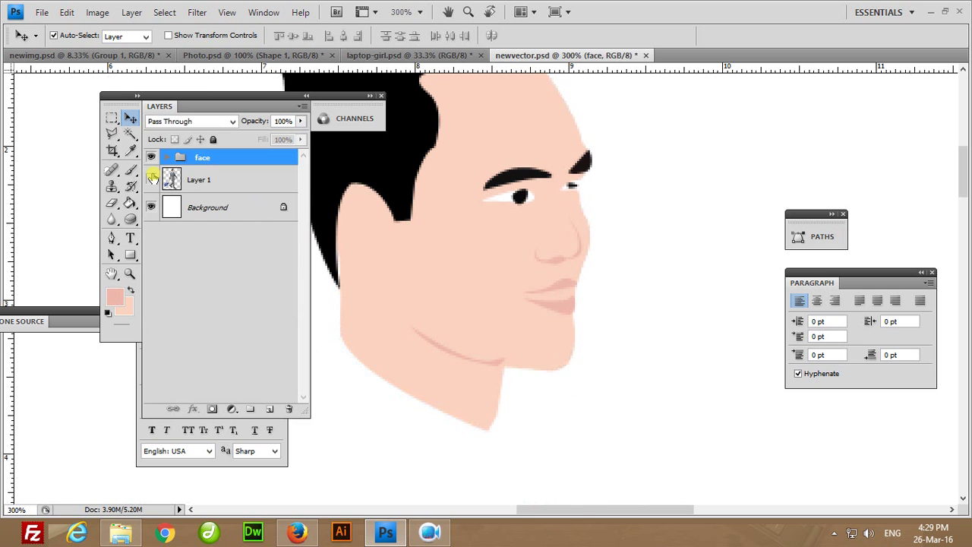
pyautogui.click(151, 179)
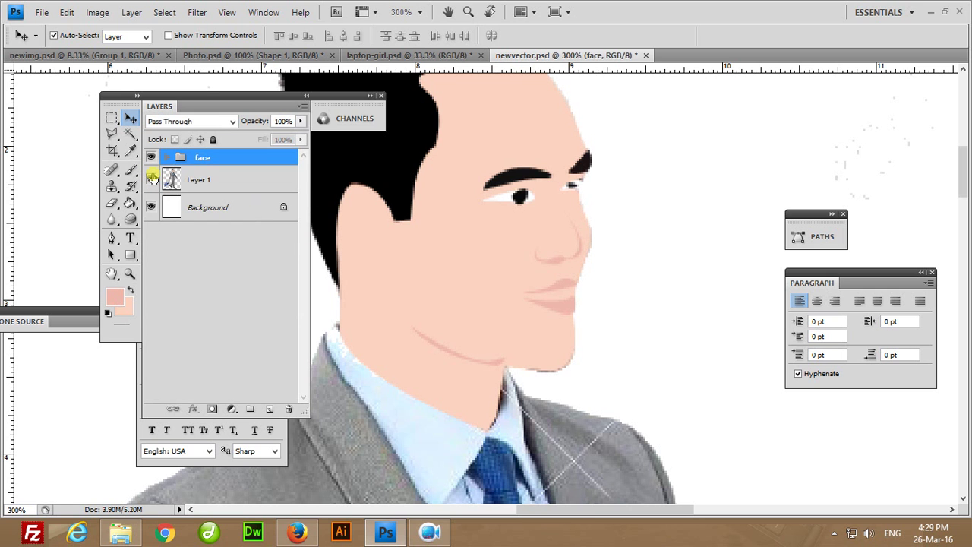
pyautogui.click(151, 157)
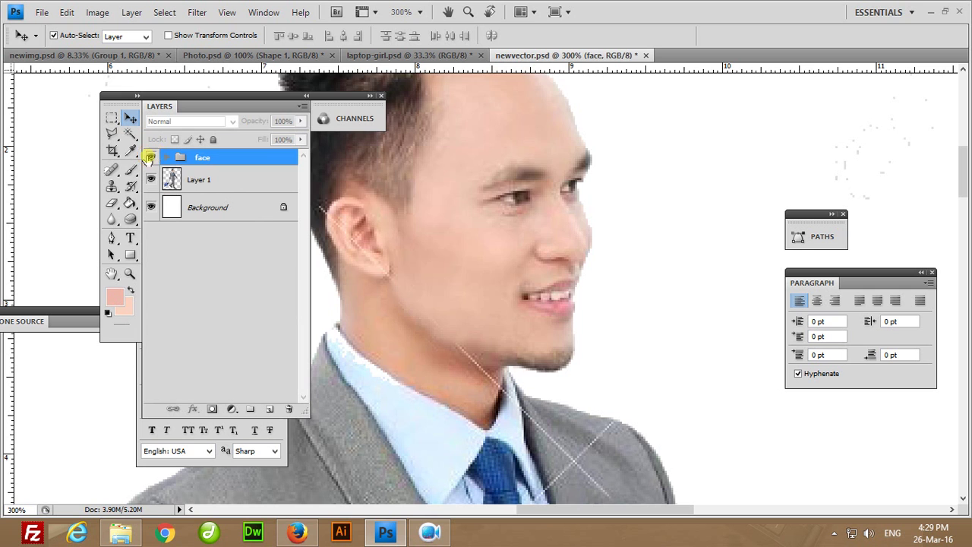
pyautogui.click(152, 158)
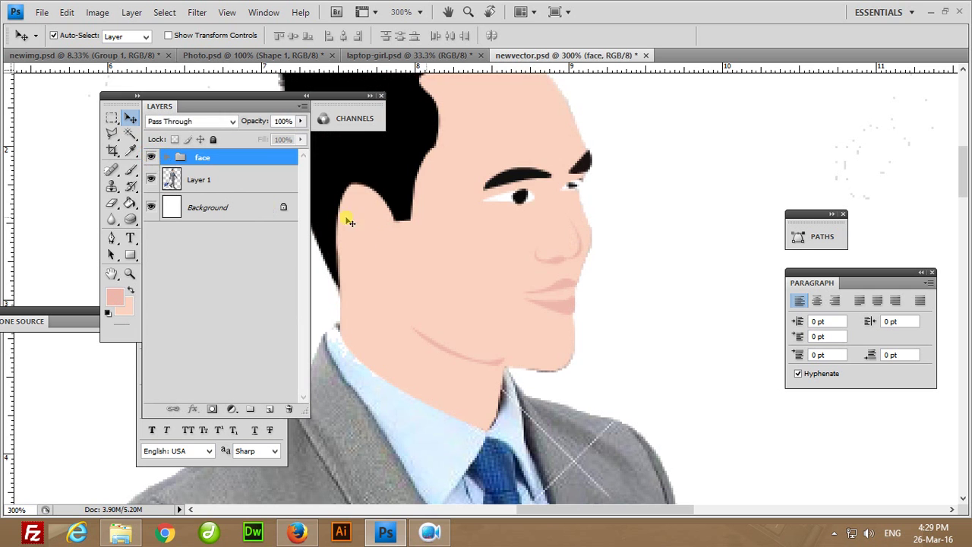
pyautogui.click(166, 157)
pyautogui.click(244, 187)
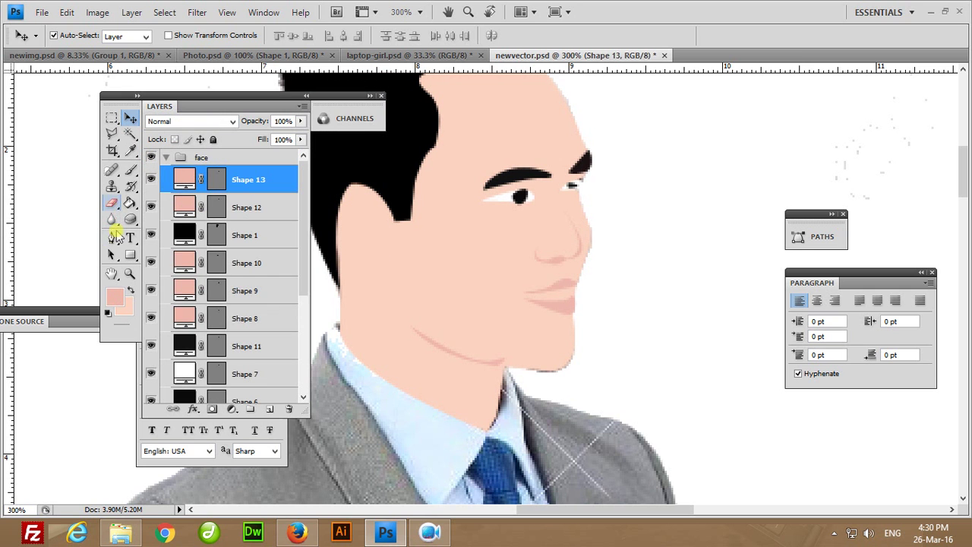
# Start an ear shape with the Pen tool, then undo and discard the attempt.
pyautogui.click(111, 238)
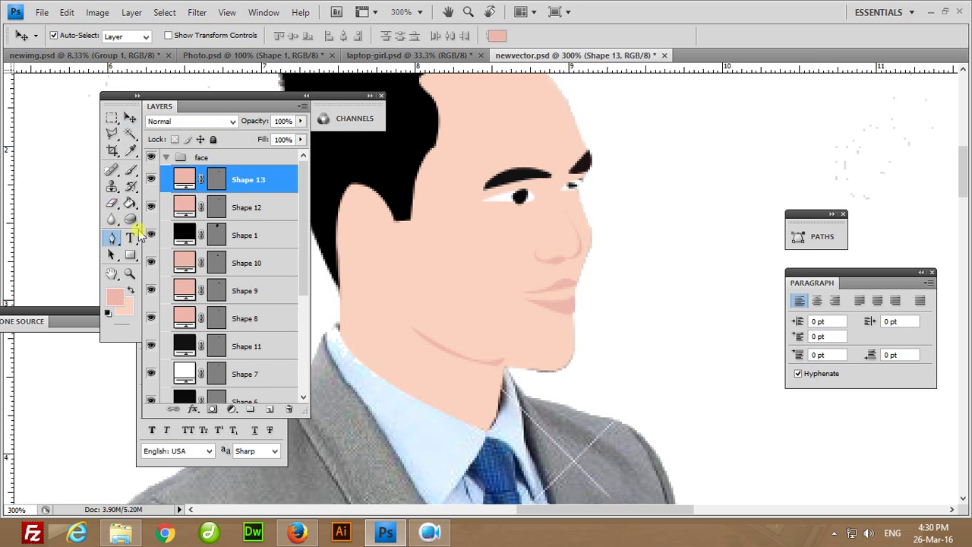
pyautogui.click(364, 254)
pyautogui.moveTo(380, 218); pyautogui.dragTo(423, 256)
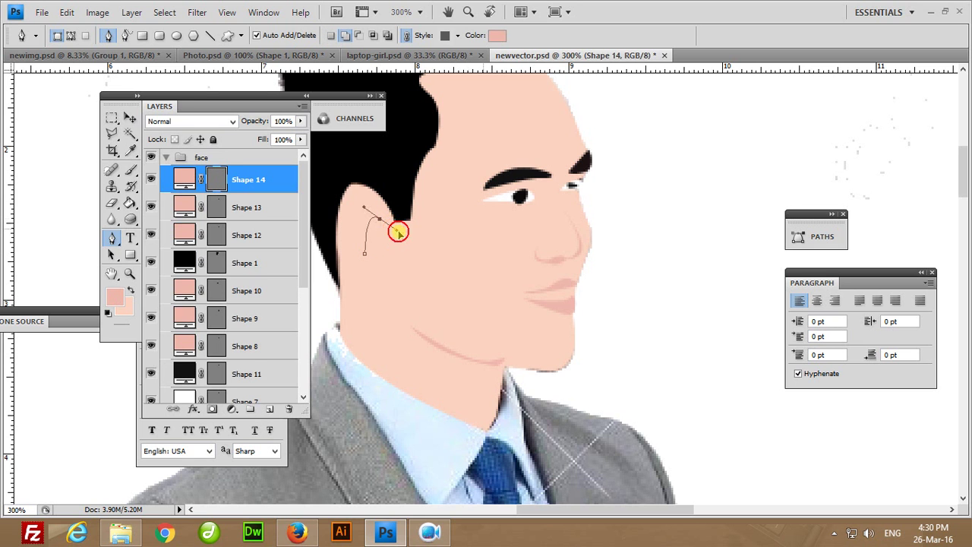
pyautogui.hotkey('ctrl', 'z')
pyautogui.hotkey('ctrl', 'alt', 'z')
# Draw the thin curved pink inner-ear Shape 14 inside the ear, then select Shape 12.
pyautogui.click(362, 262)
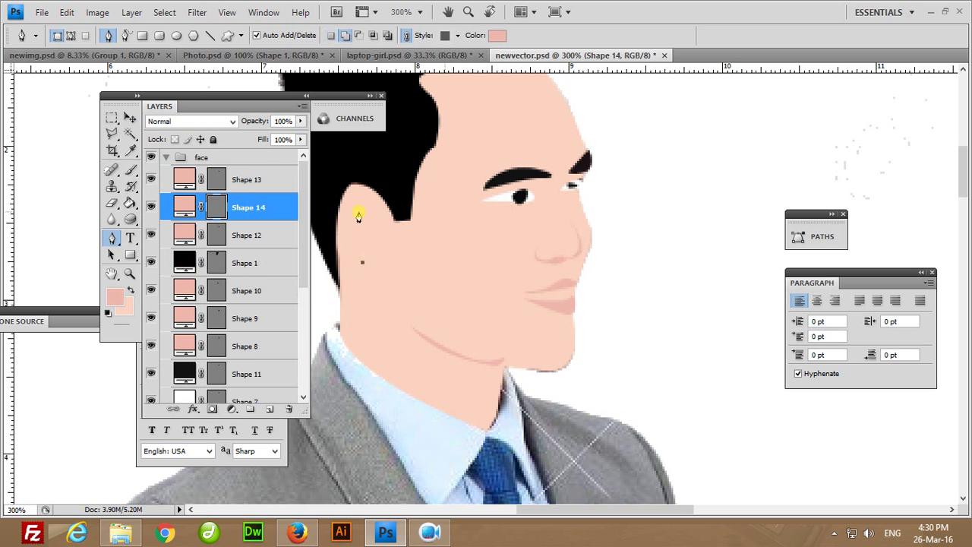
pyautogui.moveTo(356, 205); pyautogui.dragTo(383, 193)
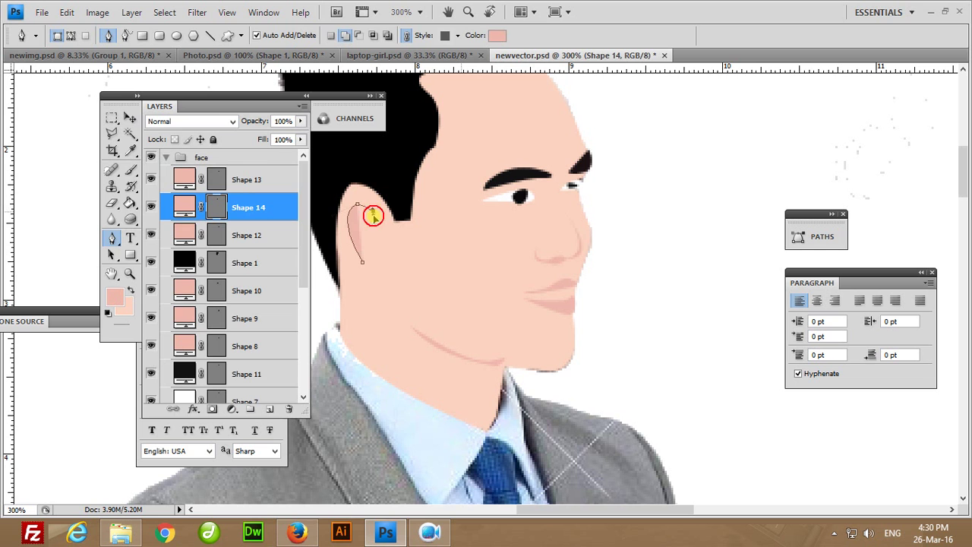
pyautogui.moveTo(373, 211); pyautogui.dragTo(373, 218)
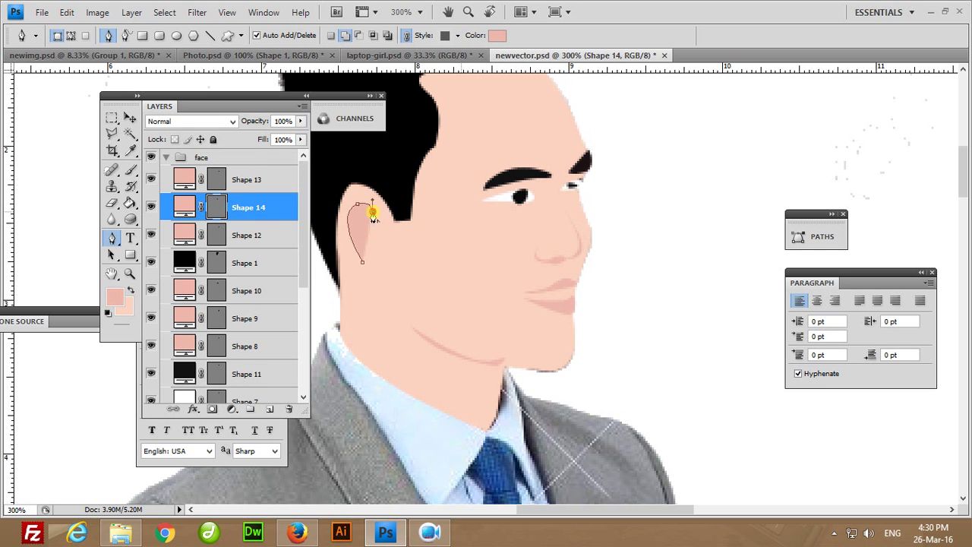
pyautogui.moveTo(363, 257); pyautogui.dragTo(393, 307)
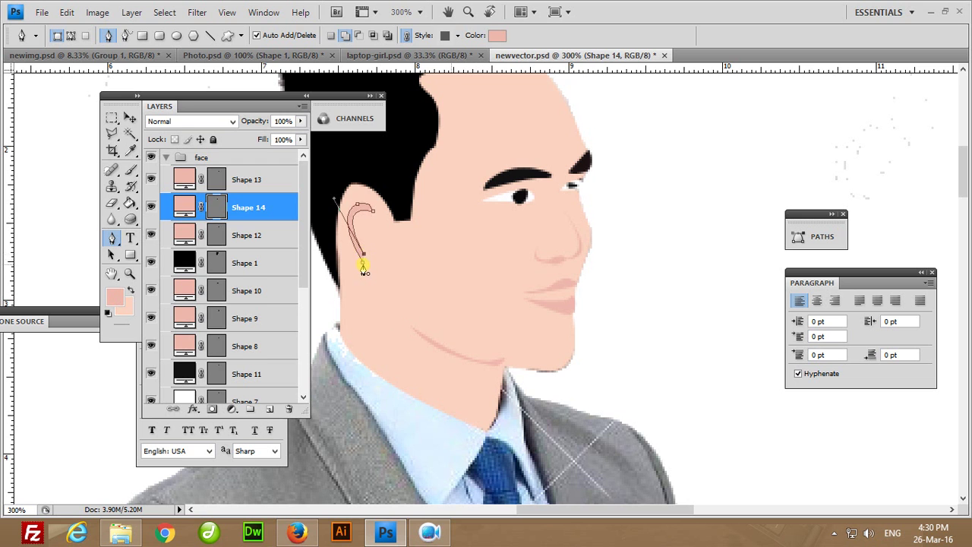
pyautogui.press('Return')
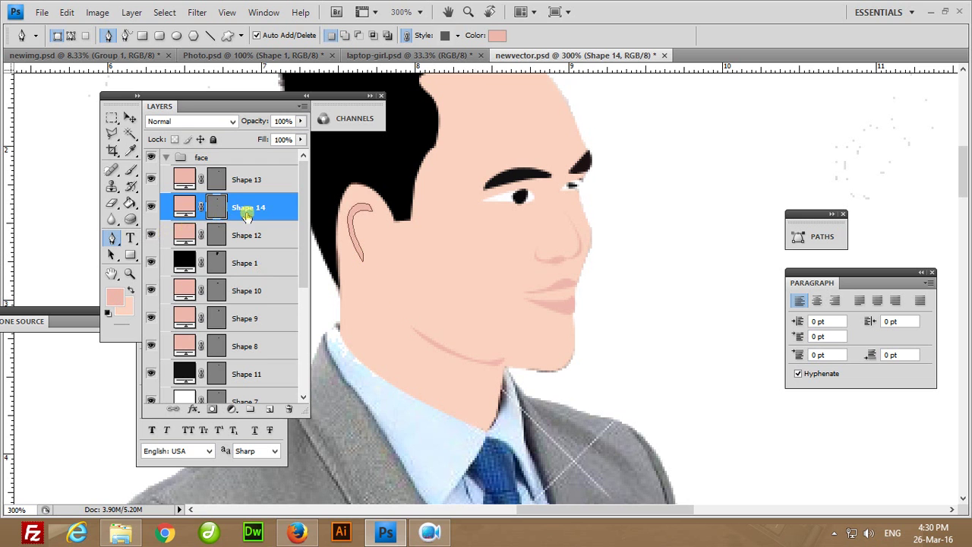
pyautogui.click(257, 237)
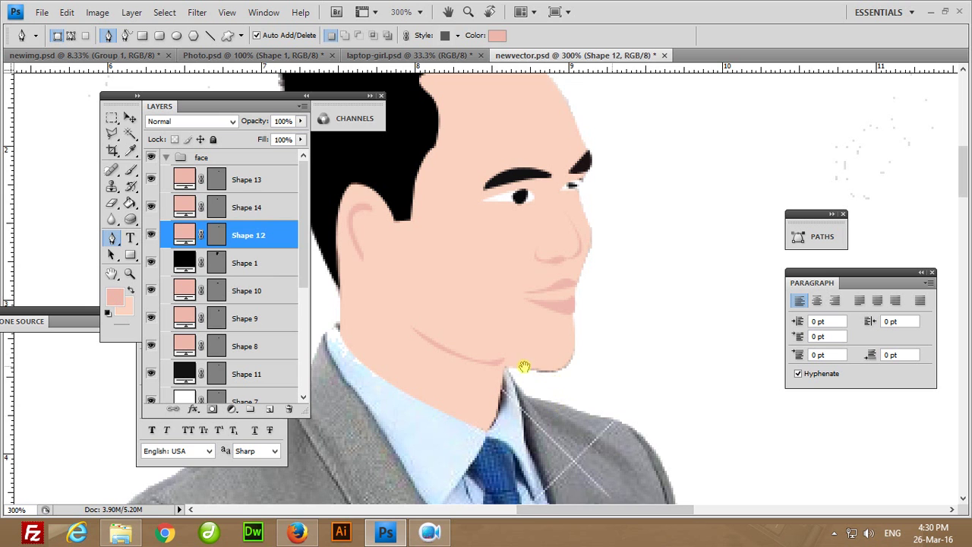
pyautogui.moveTo(499, 326); pyautogui.dragTo(548, 309)
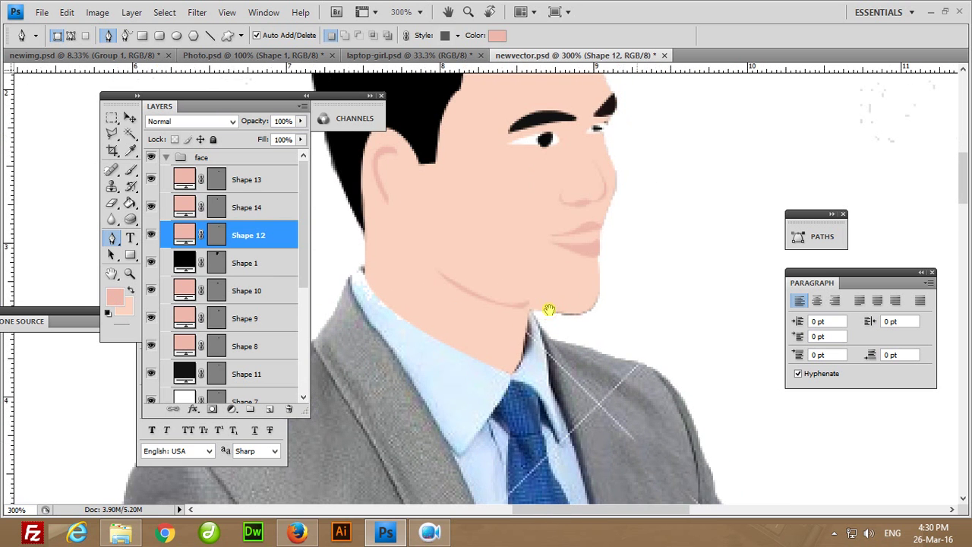
# Hide and collapse the face group, then select photo Layer 1.
pyautogui.click(157, 158)
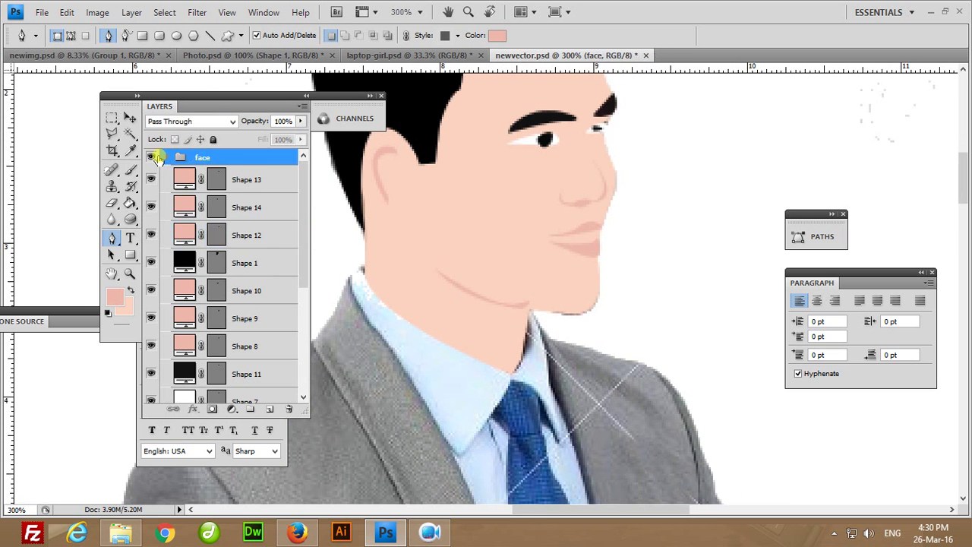
pyautogui.click(152, 157)
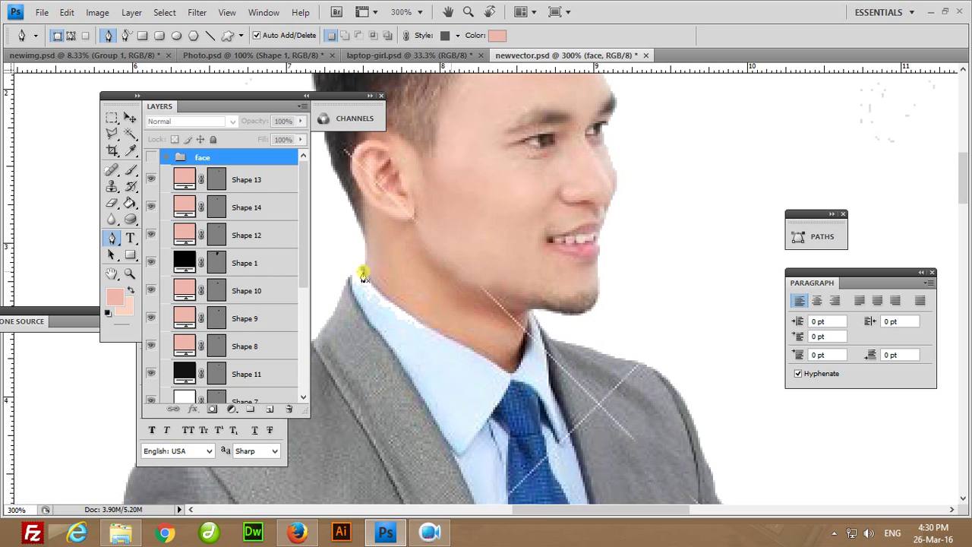
pyautogui.click(165, 158)
pyautogui.click(229, 182)
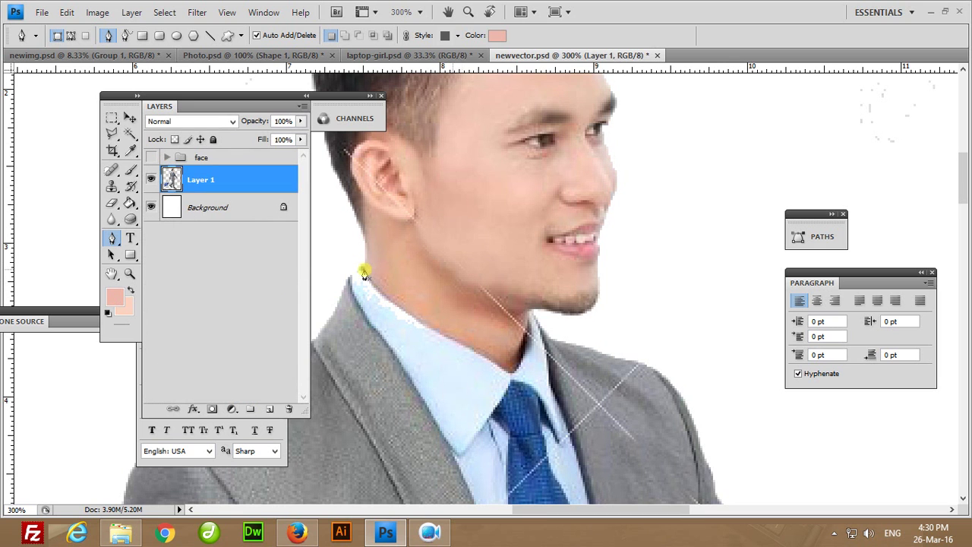
# Pen a closed pink Shape 15 covering the neck down to the tie knot.
pyautogui.click(363, 270)
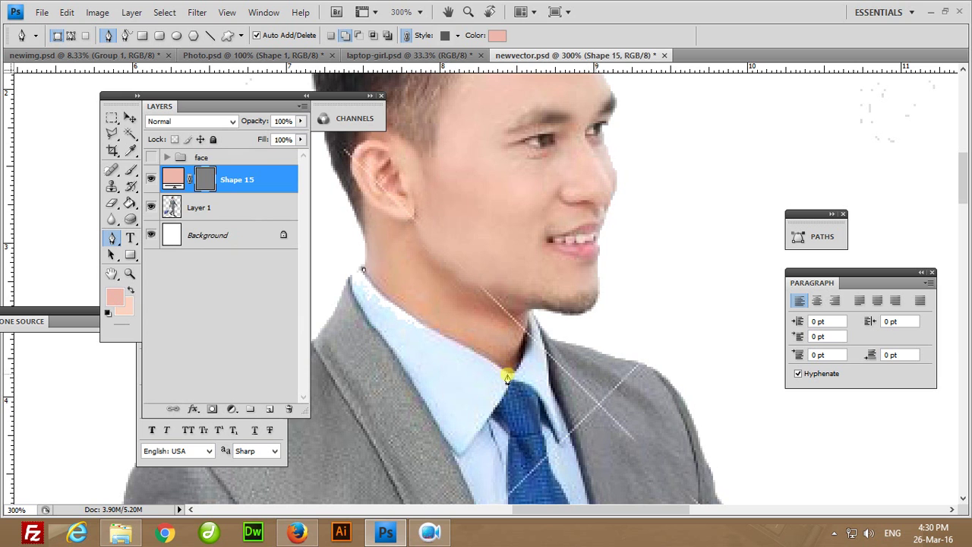
pyautogui.moveTo(506, 376); pyautogui.dragTo(613, 431)
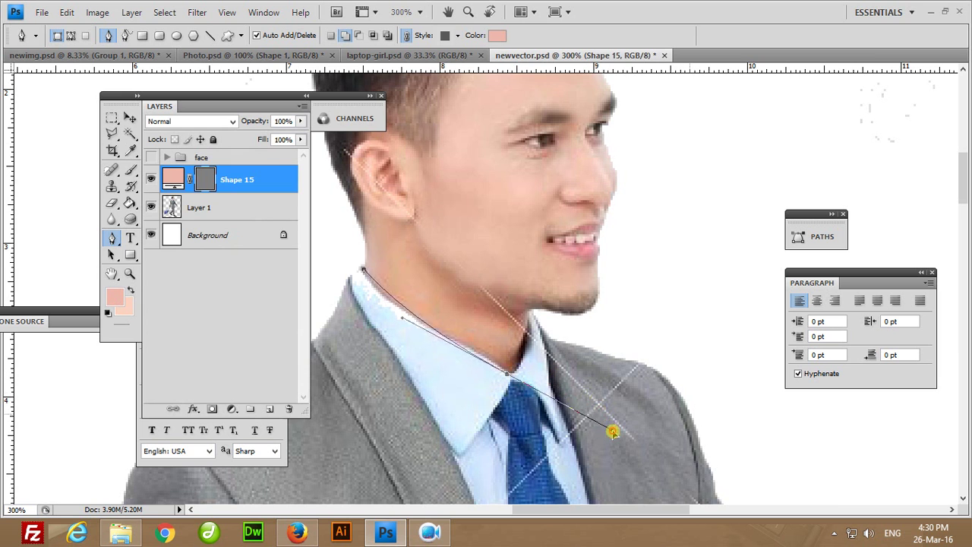
pyautogui.keyDown('alt'); pyautogui.click(506, 374); pyautogui.keyUp('alt')
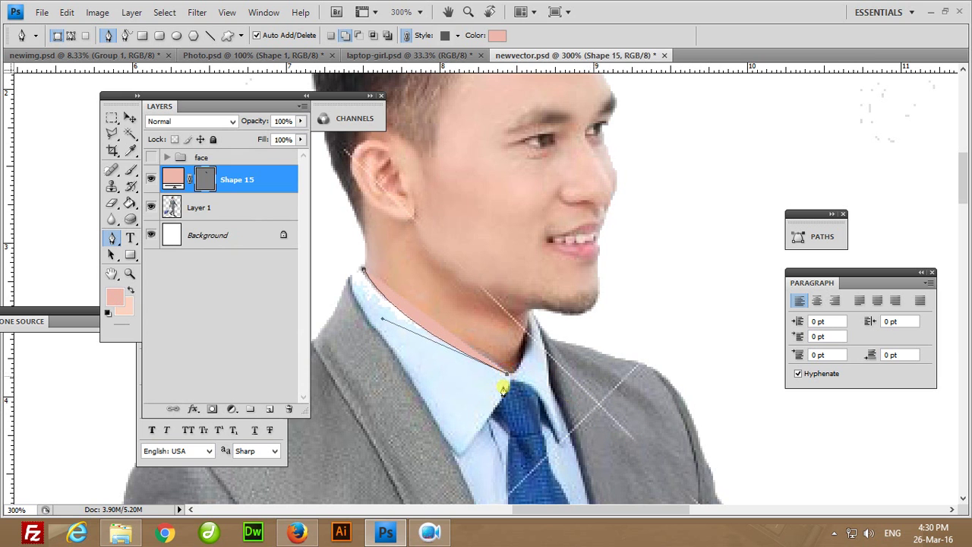
pyautogui.moveTo(460, 459)
pyautogui.mouseDown()
pyautogui.moveTo(387, 521)
pyautogui.moveTo(396, 426)
pyautogui.moveTo(389, 435)
pyautogui.mouseUp()
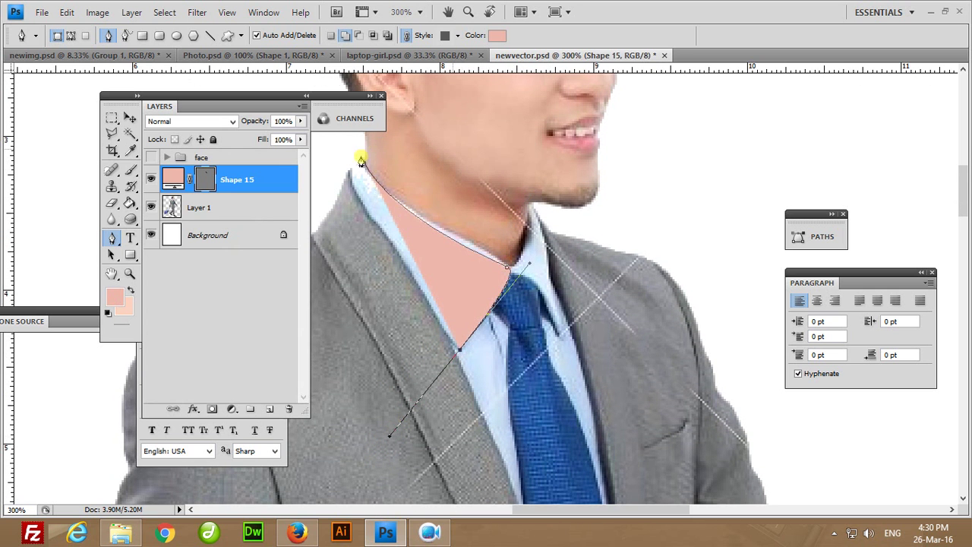
pyautogui.click(362, 161)
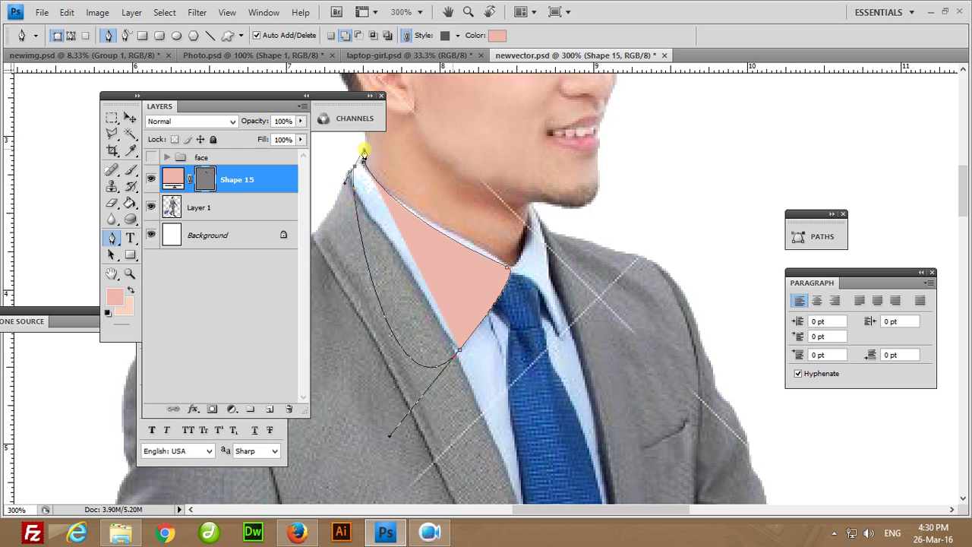
pyautogui.keyDown('alt'); pyautogui.click(457, 348); pyautogui.keyUp('alt')
pyautogui.keyDown('alt'); pyautogui.click(461, 351); pyautogui.keyUp('alt')
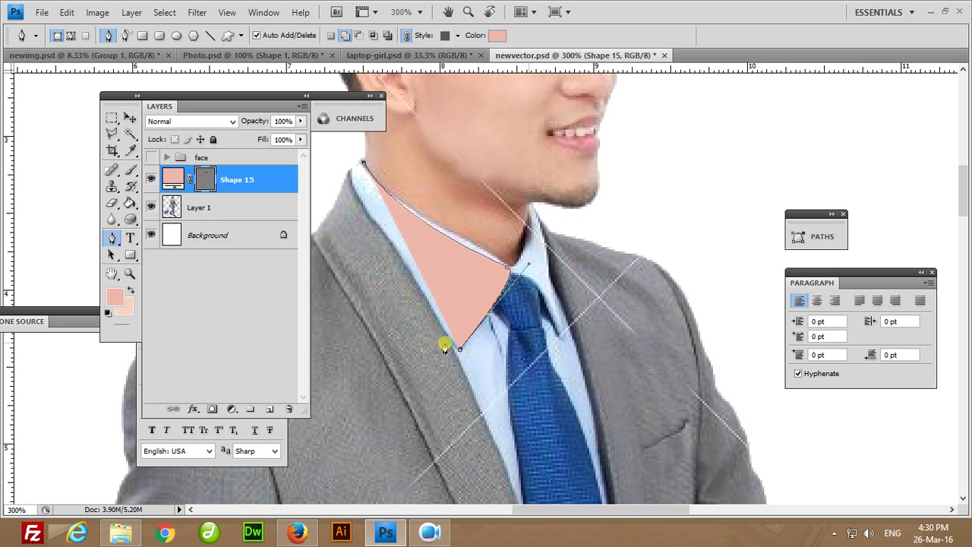
pyautogui.hotkey('ctrl', 'z')
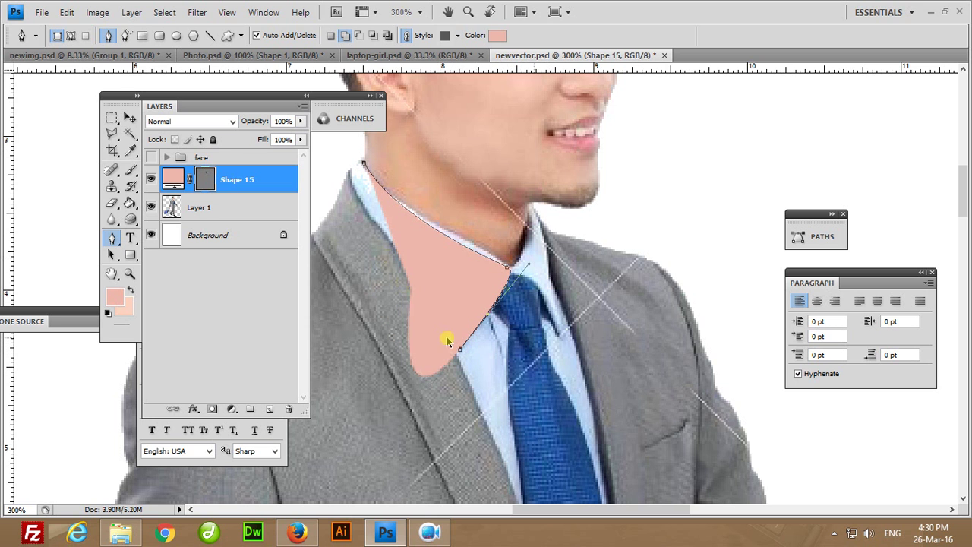
pyautogui.keyDown('alt'); pyautogui.click(461, 351); pyautogui.keyUp('alt')
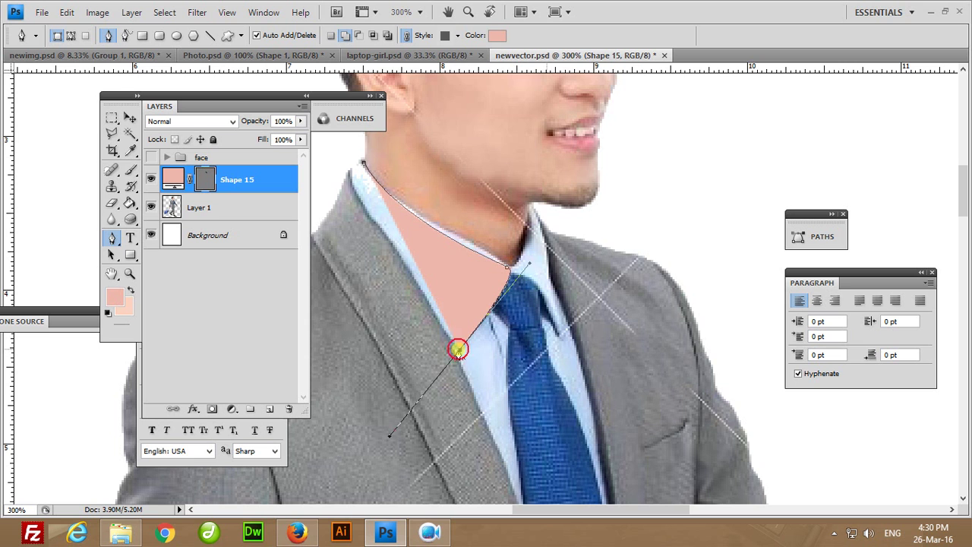
pyautogui.click(390, 273)
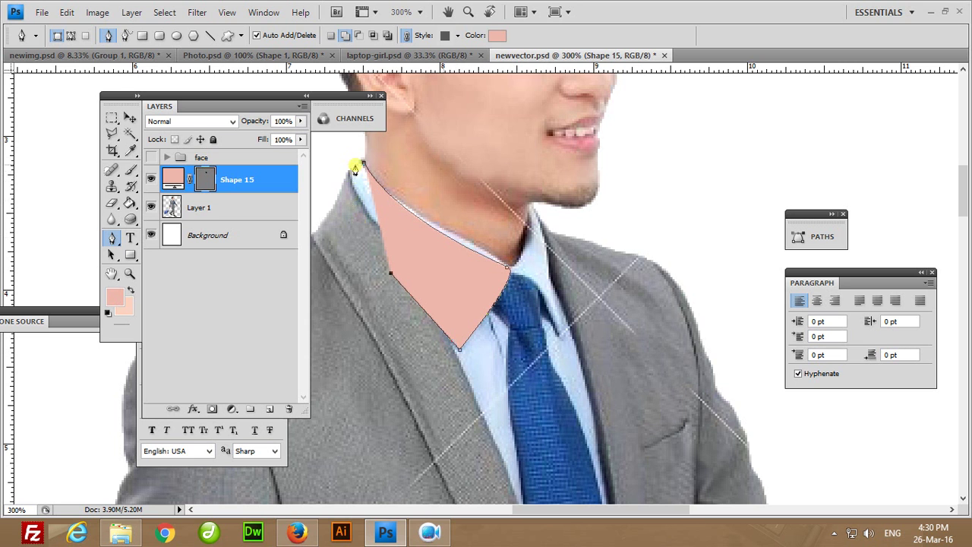
pyautogui.moveTo(363, 162); pyautogui.dragTo(407, 160)
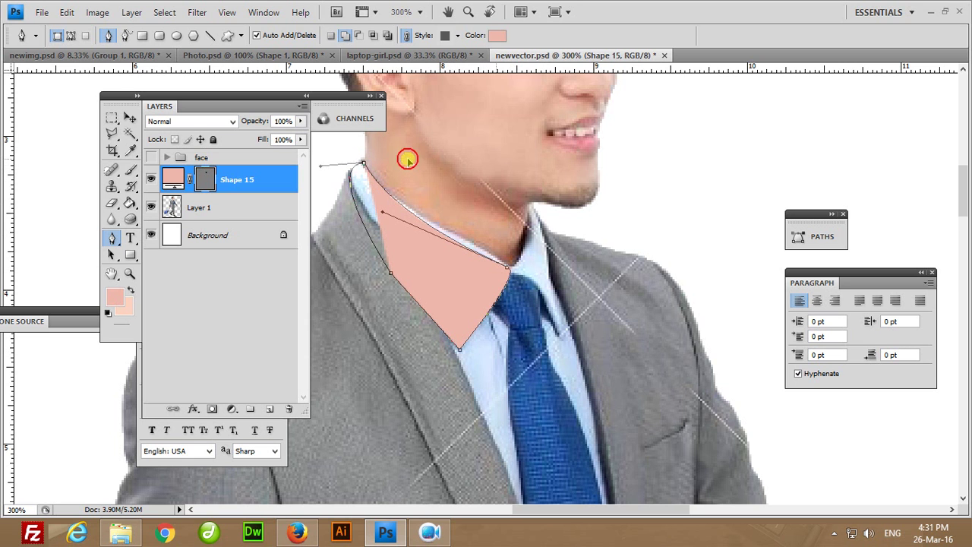
pyautogui.press('Return')
# Change Shape 15's fill colour to white.
pyautogui.doubleClick(173, 180)
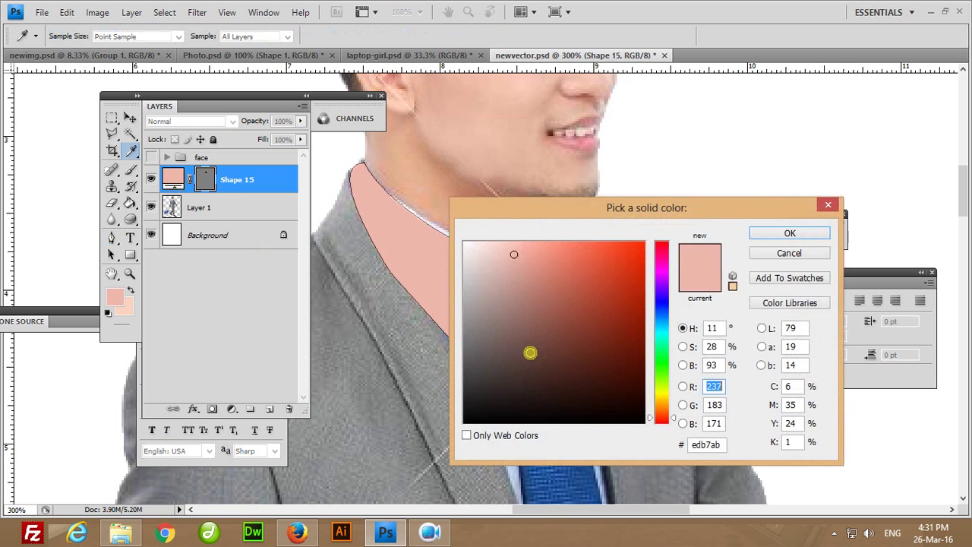
pyautogui.click(465, 240)
pyautogui.click(778, 234)
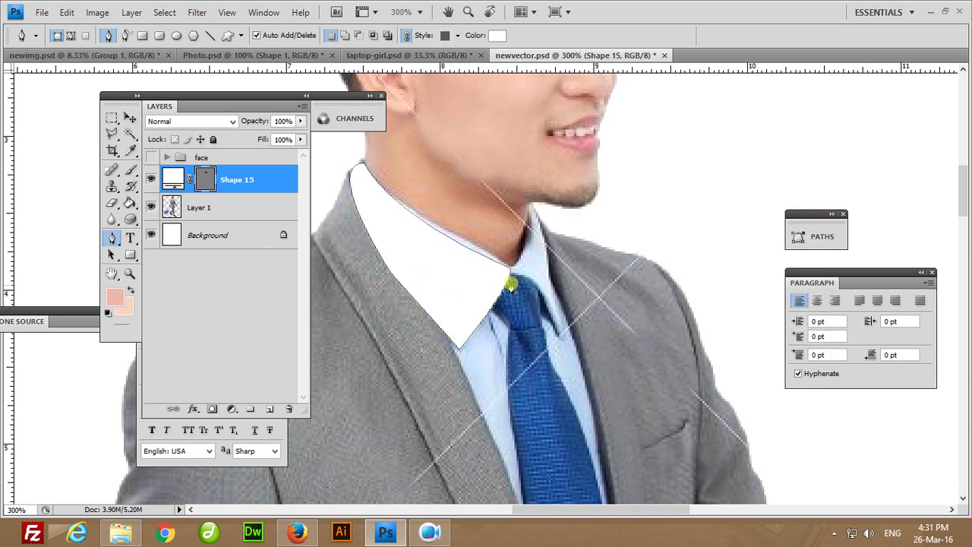
# Trace a white Shape 16 over the right shirt collar beside the tie knot.
pyautogui.click(511, 270)
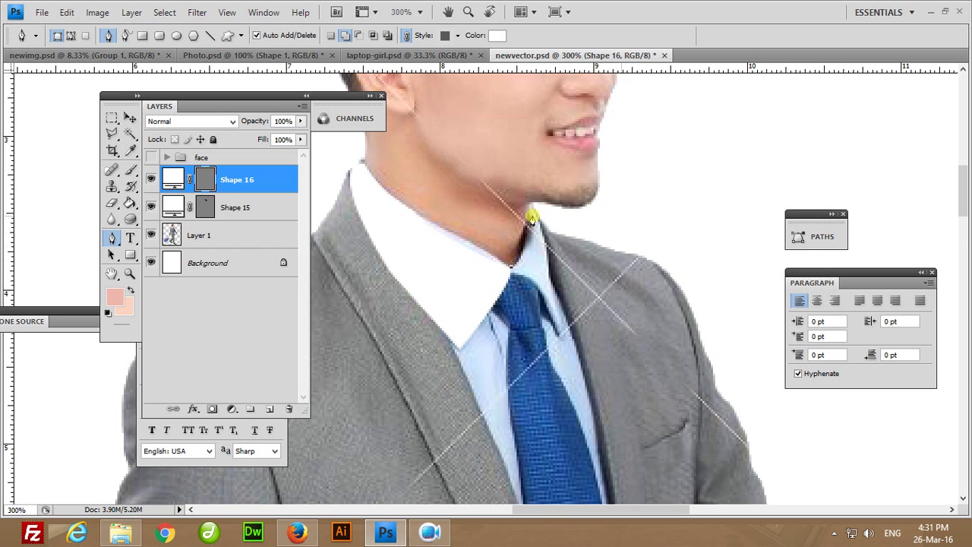
pyautogui.moveTo(526, 216); pyautogui.dragTo(530, 206)
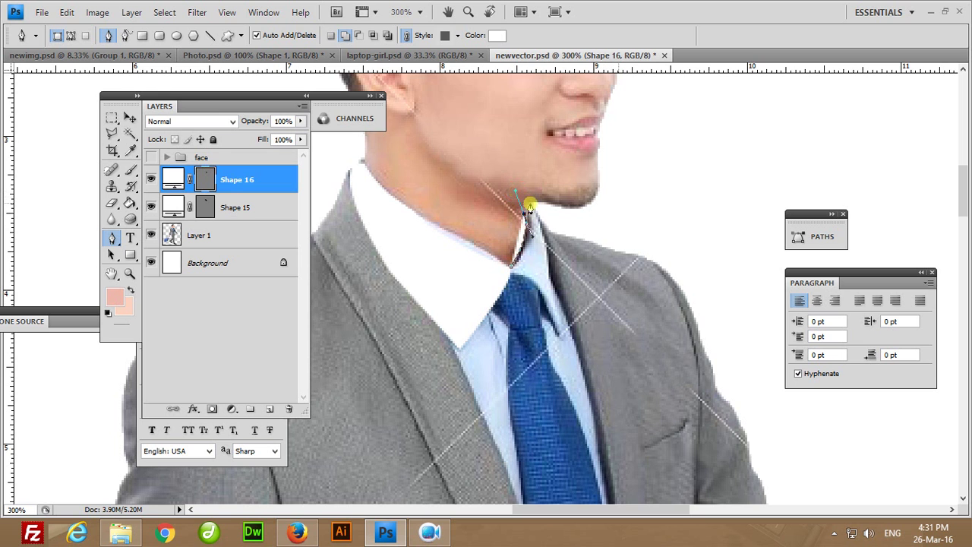
pyautogui.moveTo(527, 203); pyautogui.dragTo(530, 207)
pyautogui.click(543, 245)
pyautogui.moveTo(545, 245); pyautogui.dragTo(545, 270)
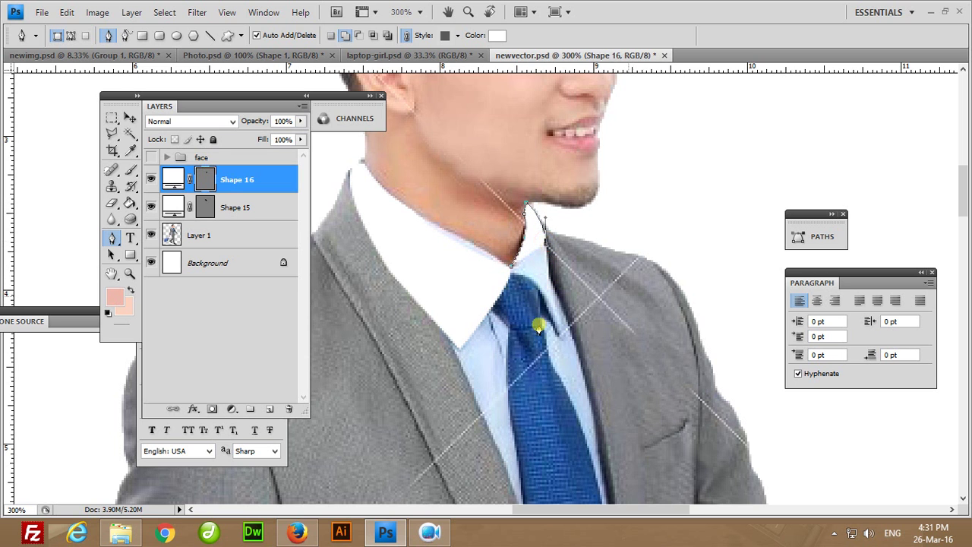
pyautogui.click(559, 338)
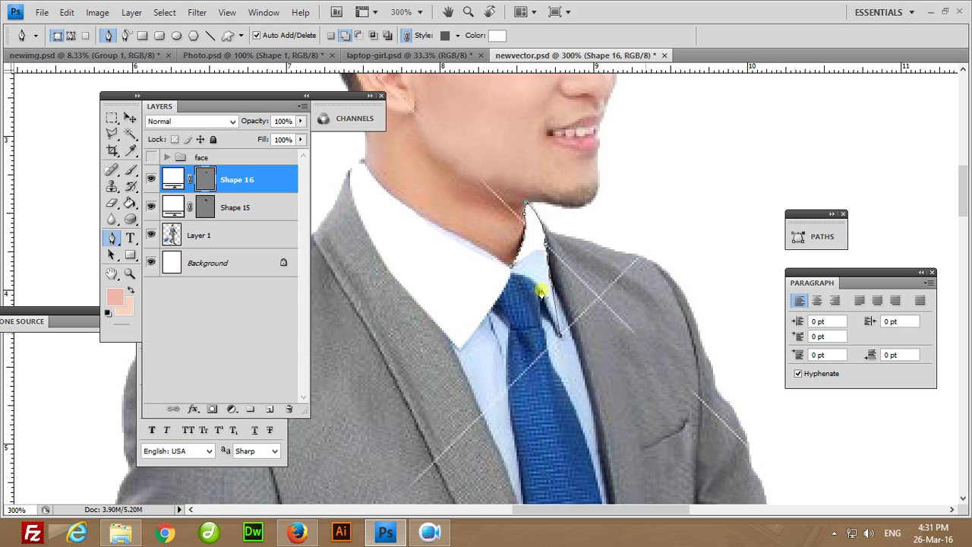
pyautogui.click(516, 276)
pyautogui.moveTo(513, 275); pyautogui.dragTo(497, 271)
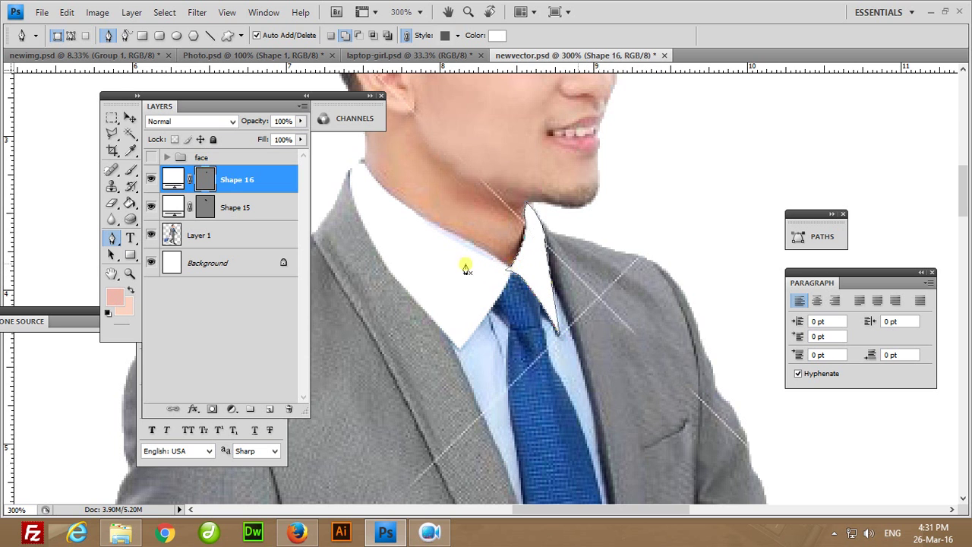
pyautogui.press('Return')
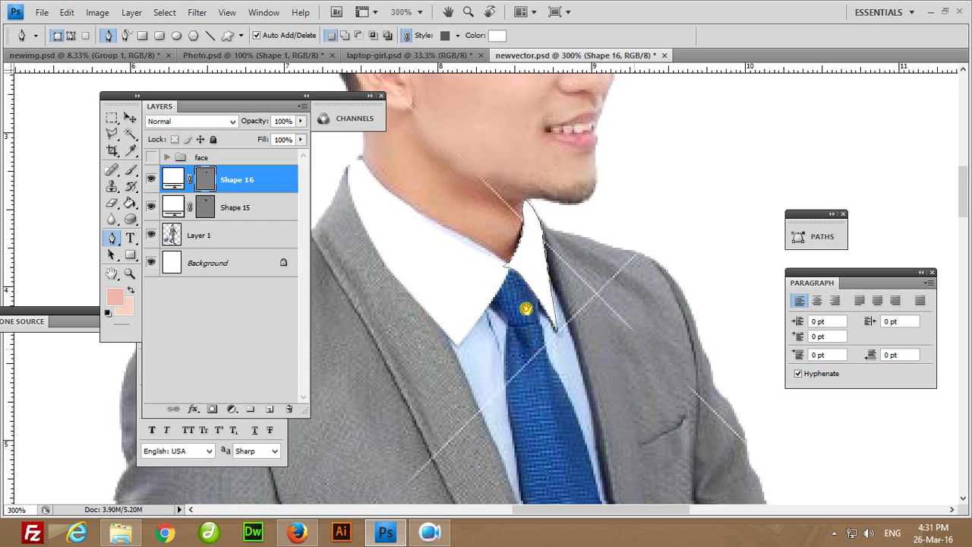
pyautogui.moveTo(521, 311); pyautogui.dragTo(503, 271)
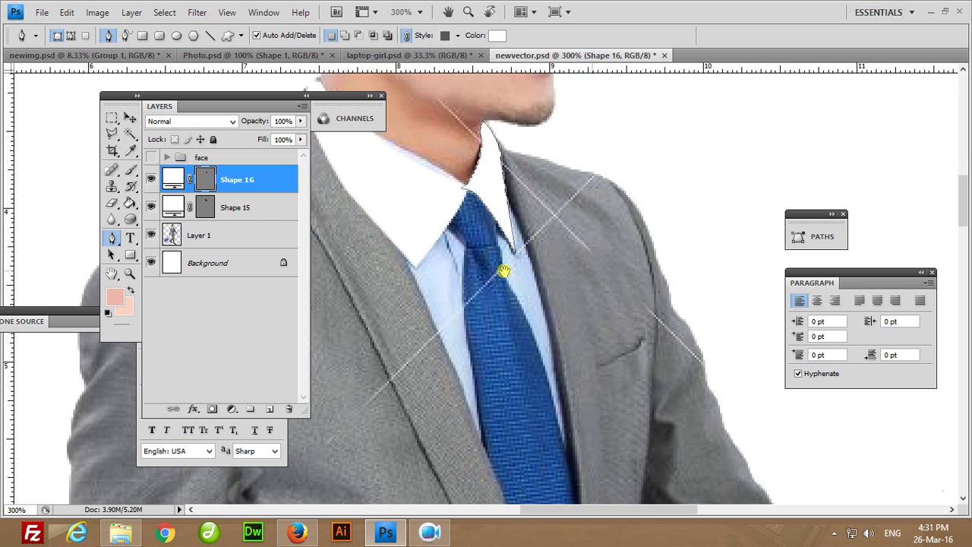
pyautogui.click(462, 246)
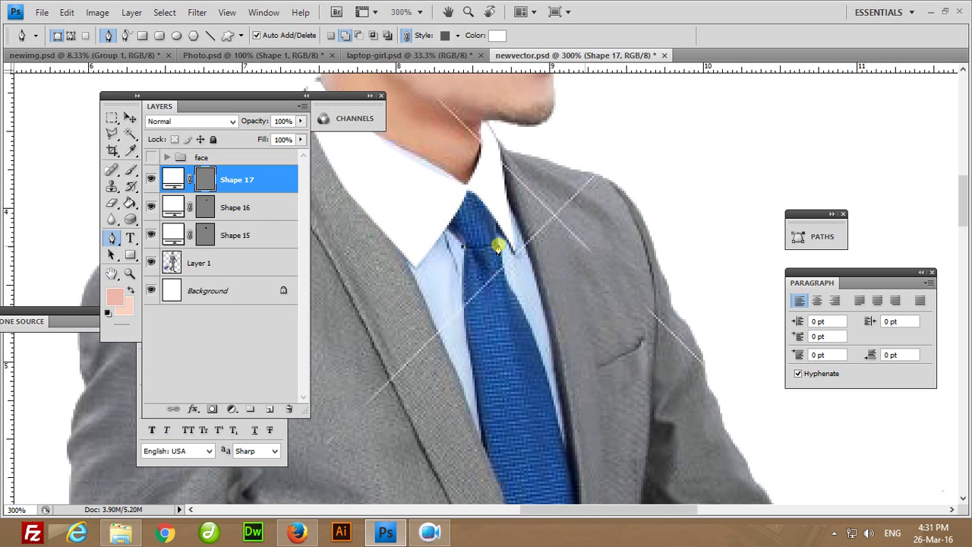
# Trace the tie knot outline with six pen anchors to create Shape 17.
pyautogui.click(498, 244)
pyautogui.click(496, 217)
pyautogui.click(468, 188)
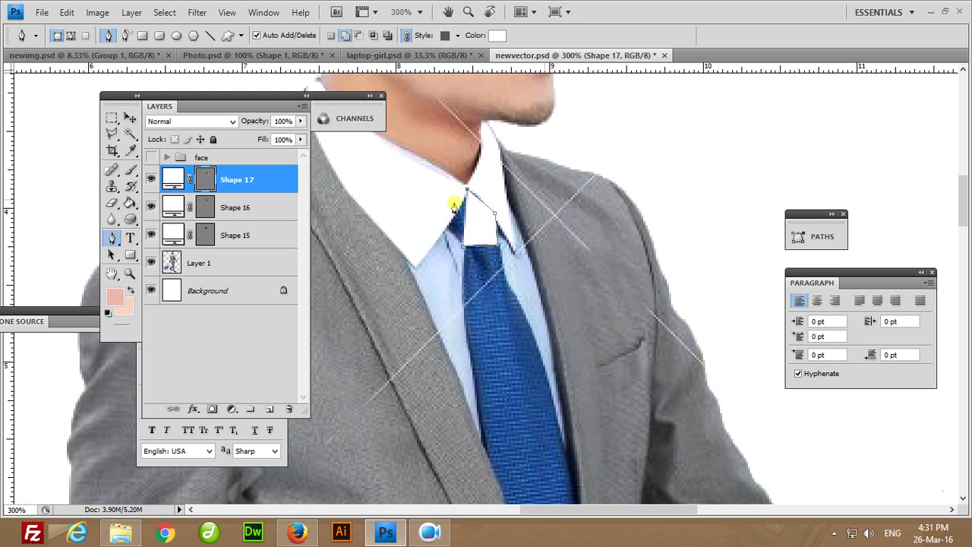
pyautogui.click(448, 204)
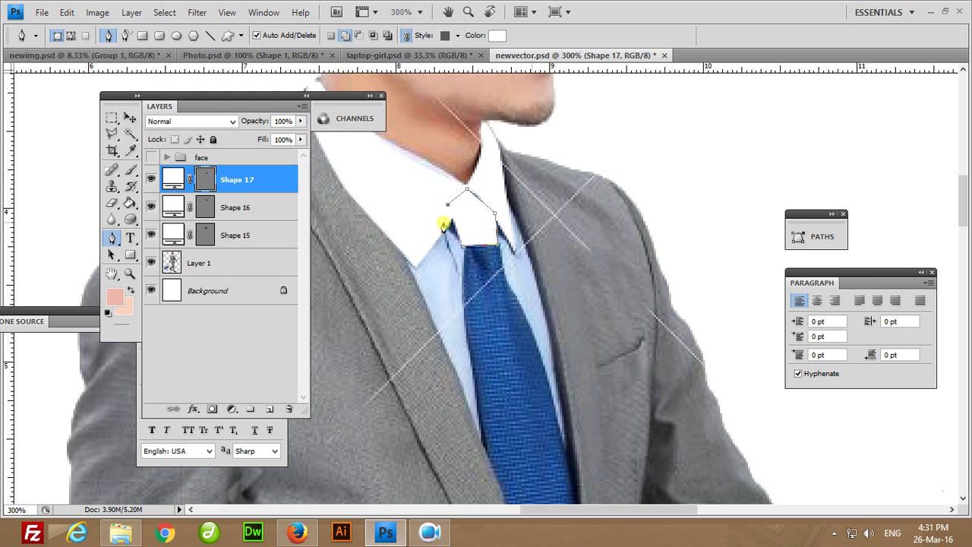
pyautogui.click(444, 223)
pyautogui.click(462, 237)
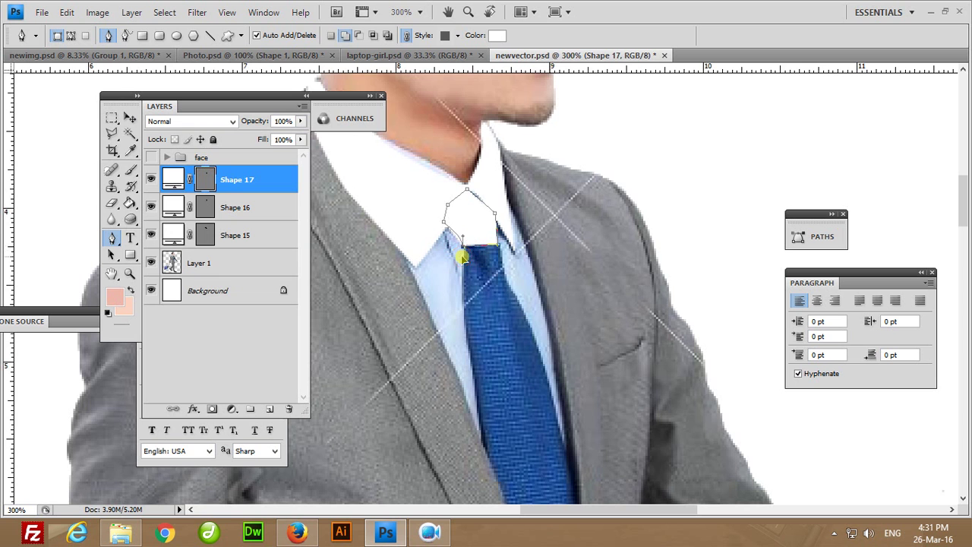
# Fill the knot shape with a blue sampled from the tie.
pyautogui.doubleClick(172, 180)
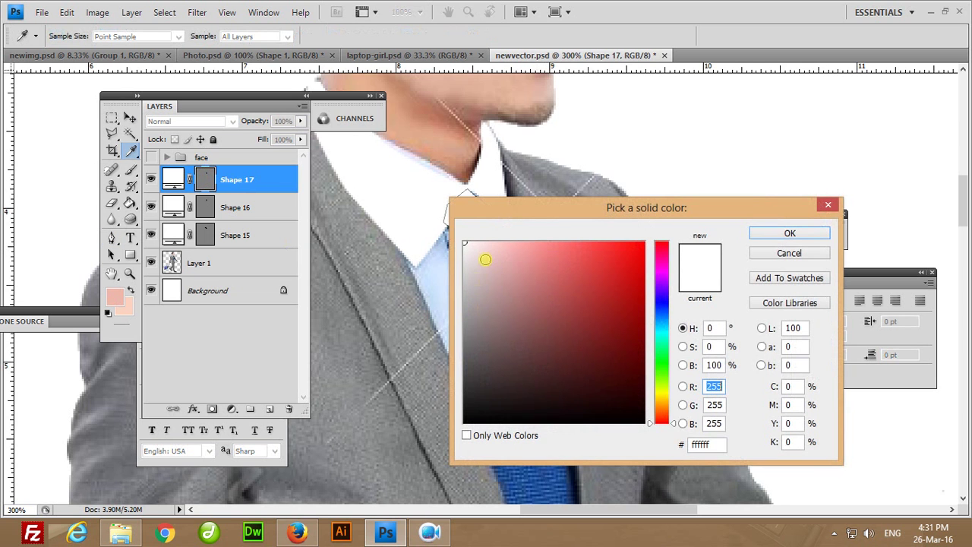
pyautogui.moveTo(564, 220); pyautogui.dragTo(831, 245)
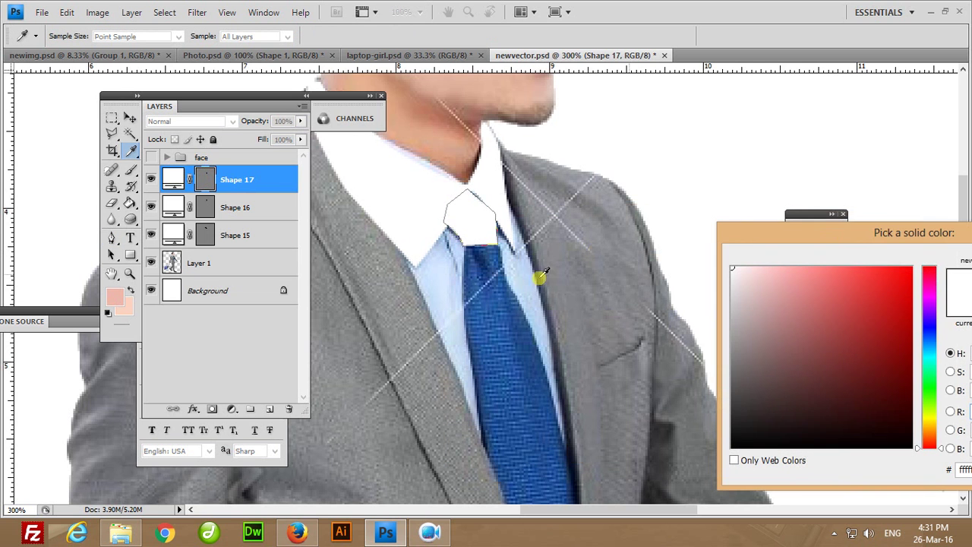
pyautogui.click(507, 300)
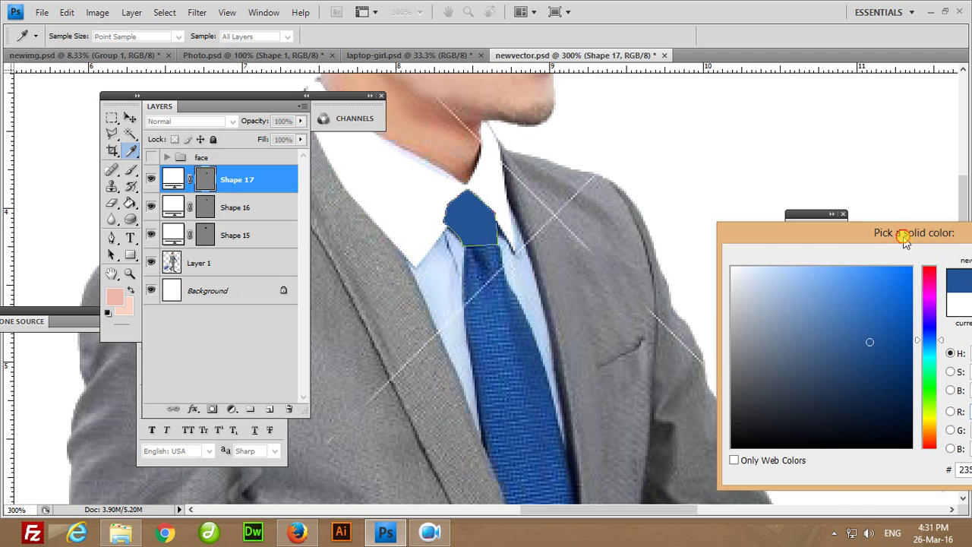
pyautogui.moveTo(907, 238); pyautogui.dragTo(685, 264)
pyautogui.click(826, 282)
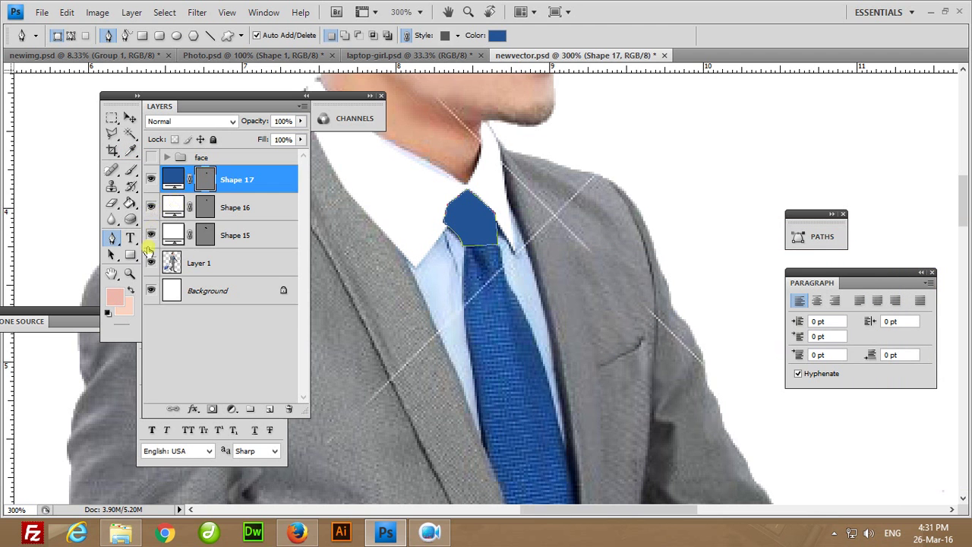
# Toggle the white background and photo layers off and on to check the drawn shapes.
pyautogui.click(151, 291)
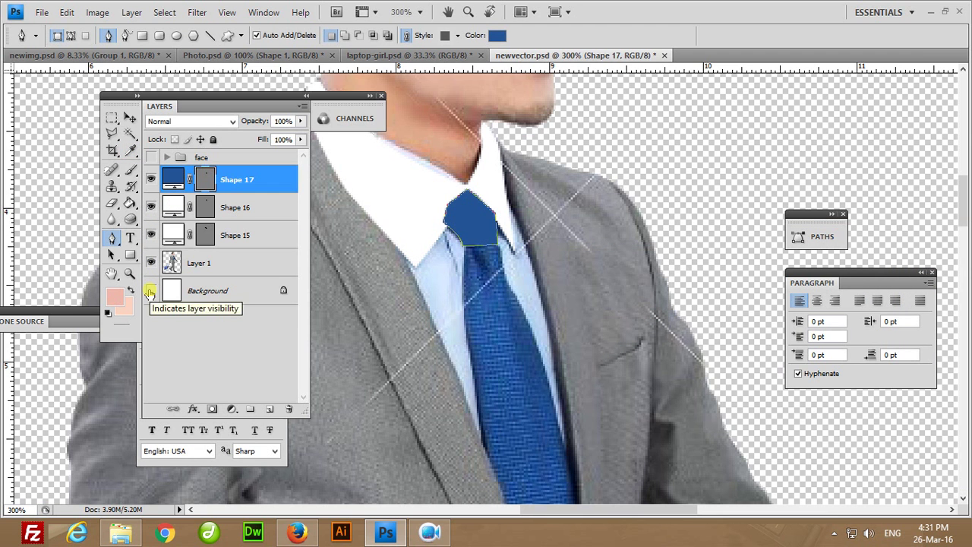
pyautogui.click(151, 291)
pyautogui.click(150, 262)
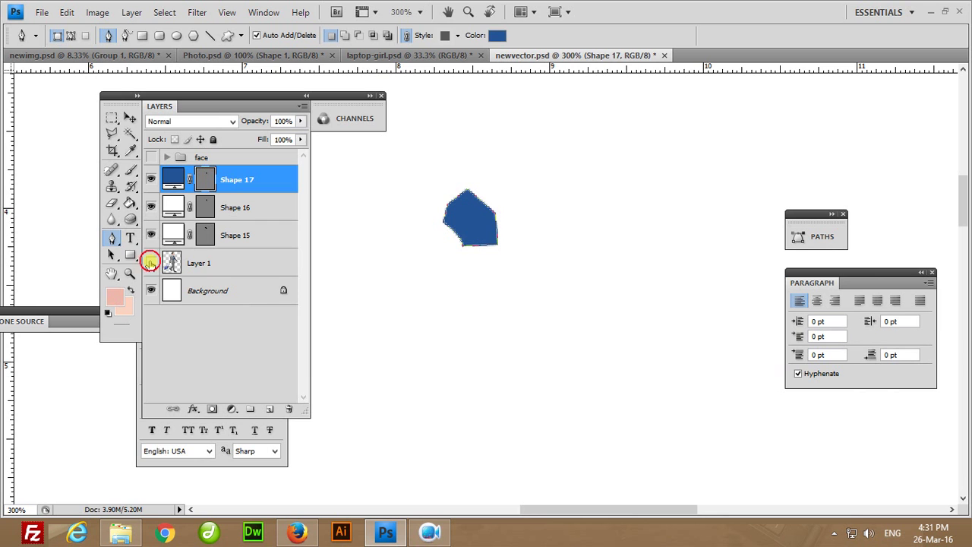
pyautogui.click(151, 262)
pyautogui.click(241, 257)
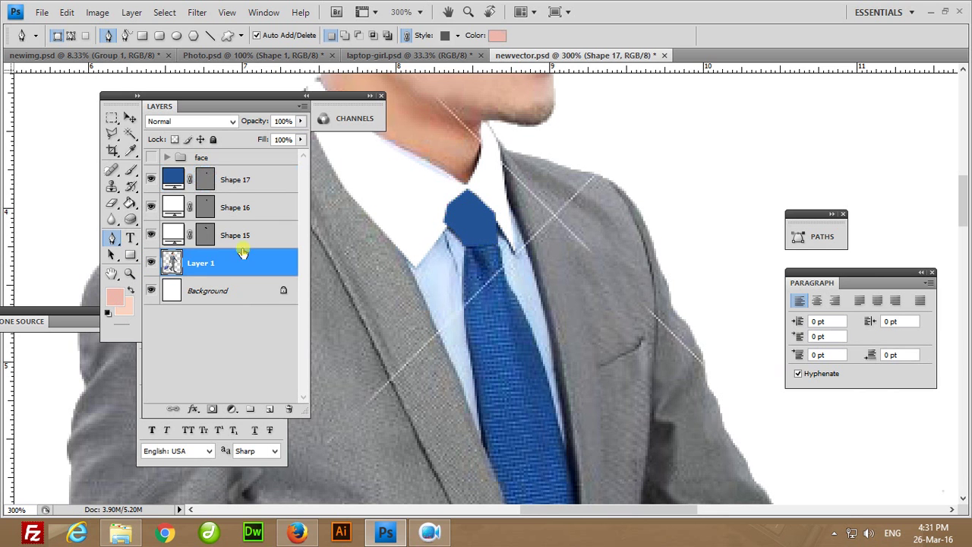
# Group the knot and two collar shape layers and name the group 'shirt'.
pyautogui.click(253, 183)
pyautogui.keyDown('shift'); pyautogui.click(259, 236); pyautogui.keyUp('shift')
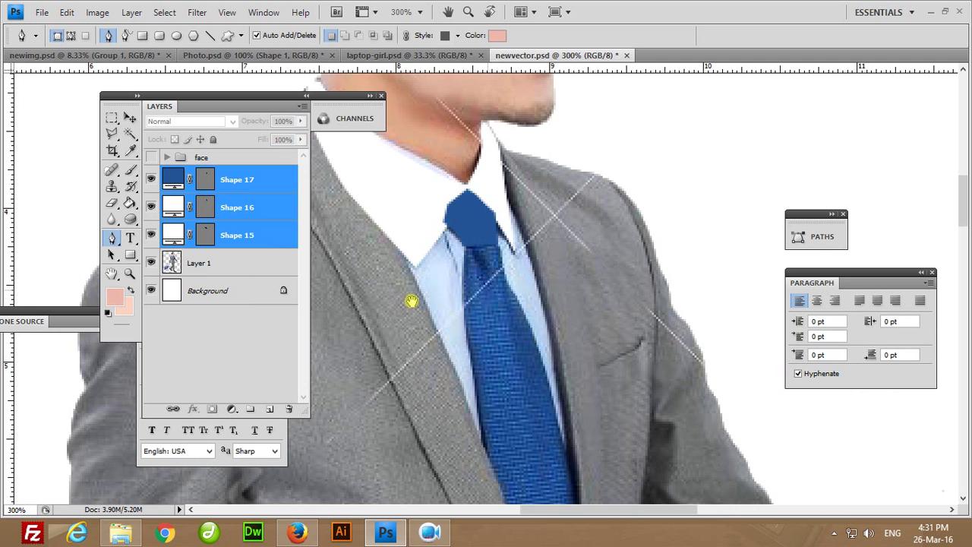
pyautogui.moveTo(413, 299); pyautogui.dragTo(515, 431)
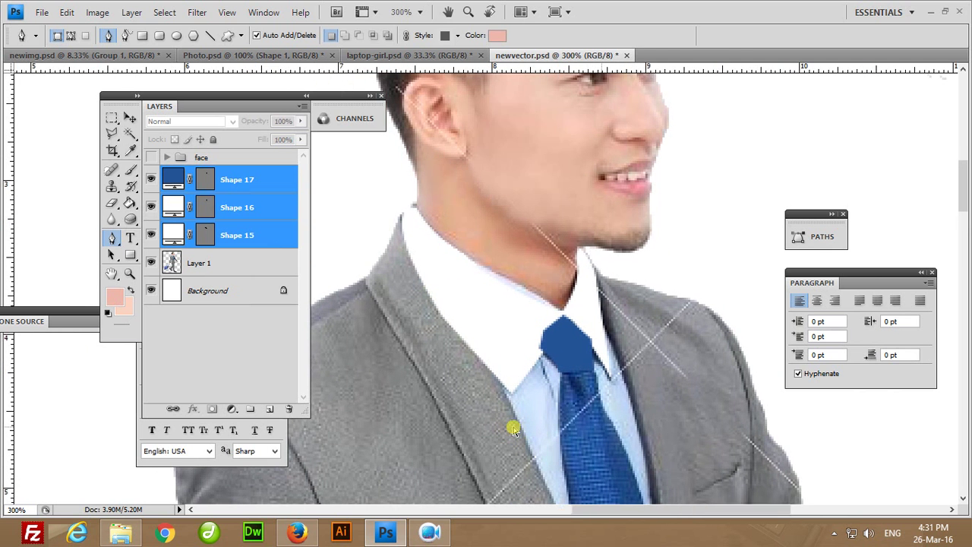
pyautogui.hotkey('ctrl', '-')
pyautogui.hotkey('ctrl', '-')
pyautogui.moveTo(582, 399)
pyautogui.mouseDown()
pyautogui.moveTo(553, 321)
pyautogui.moveTo(556, 298)
pyautogui.mouseUp()
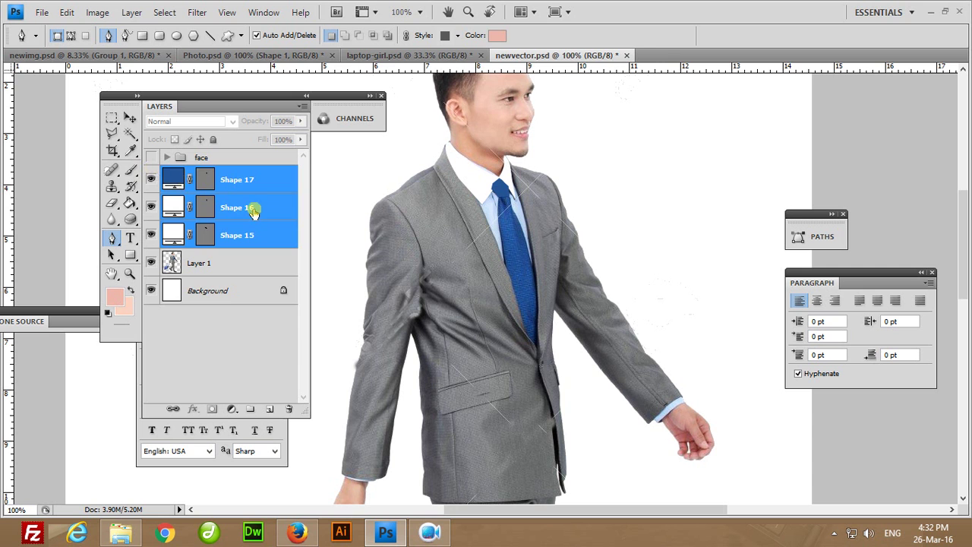
pyautogui.hotkey('ctrl', 'g')
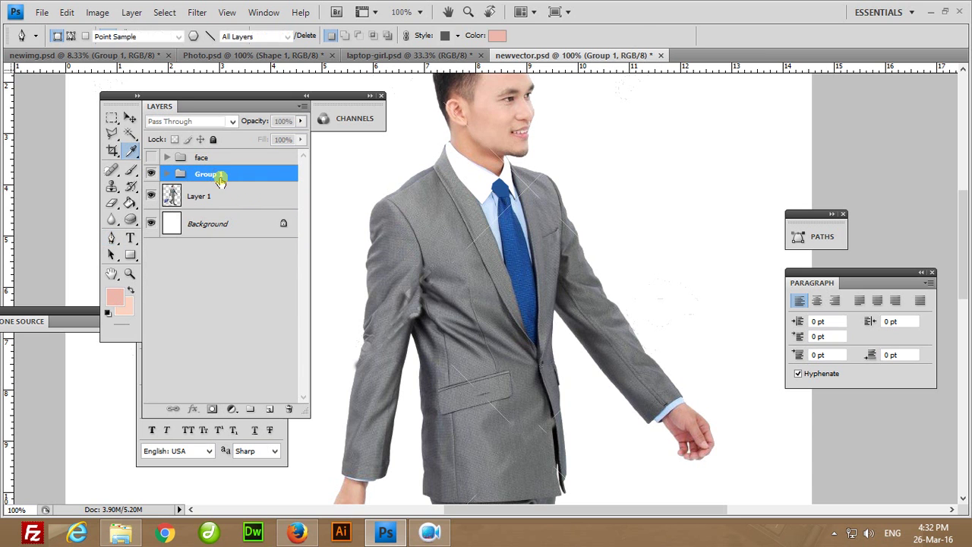
pyautogui.keyDown('alt'); pyautogui.doubleClick(219, 179); pyautogui.keyUp('alt')
pyautogui.write('shirt')
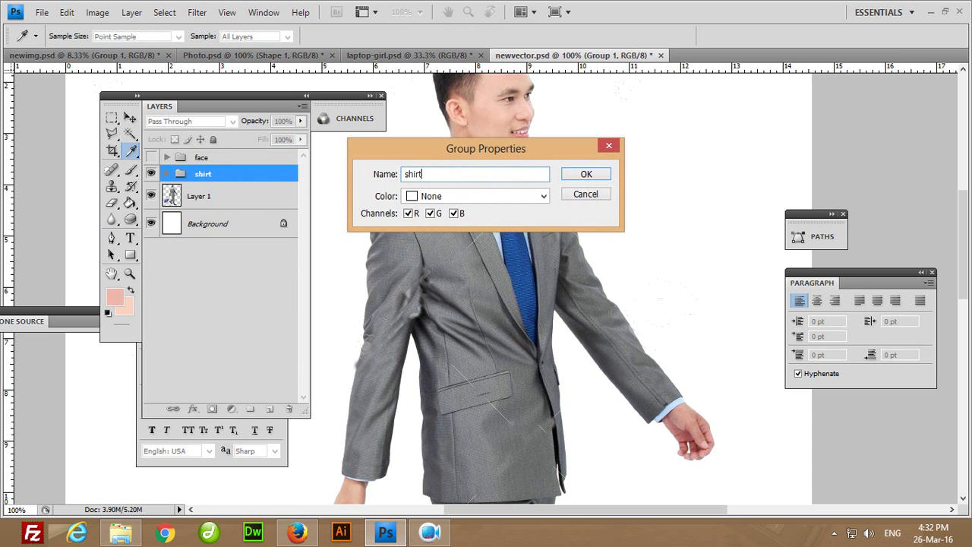
pyautogui.click(584, 175)
# Return to the Pen tool, pan to the jacket, and undo a stray path.
pyautogui.press('p')
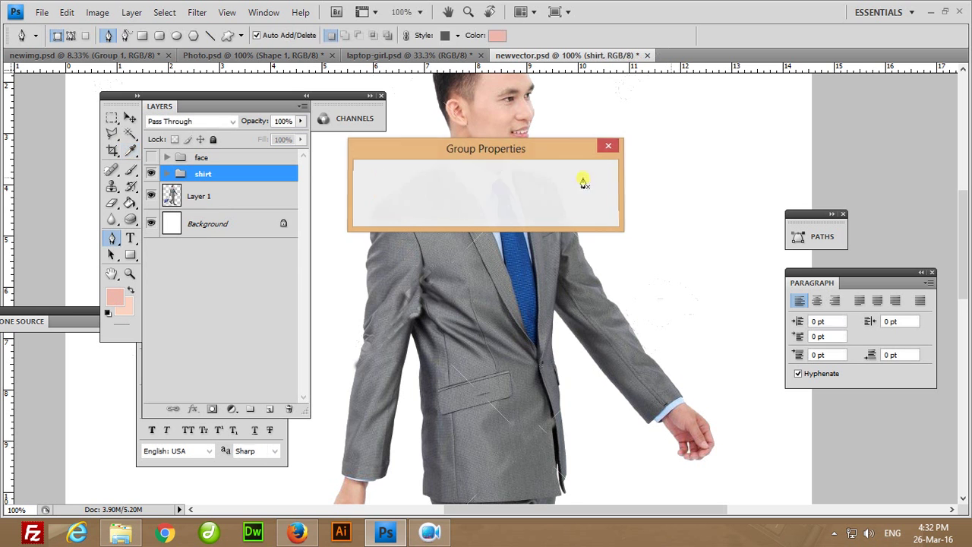
pyautogui.moveTo(545, 299); pyautogui.dragTo(568, 251)
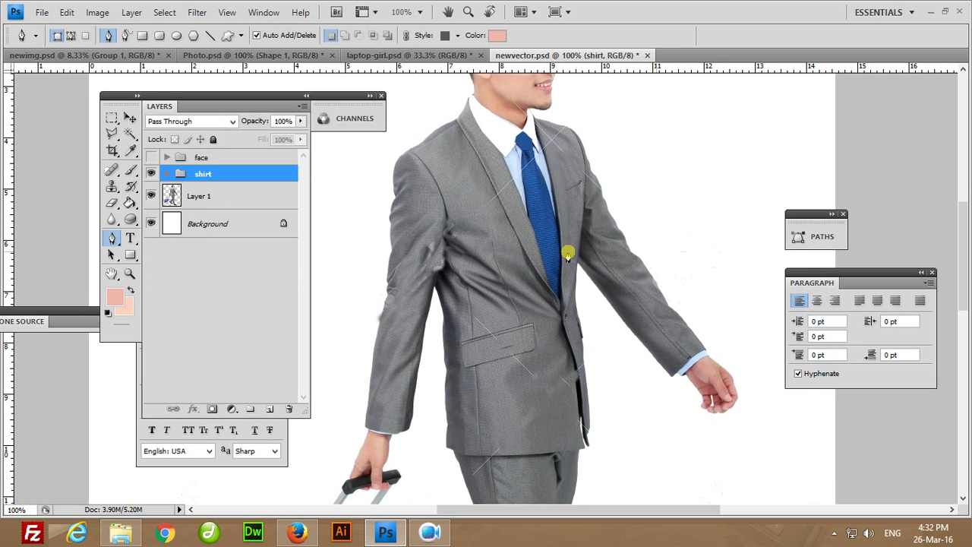
pyautogui.scroll(1, 566, 254)
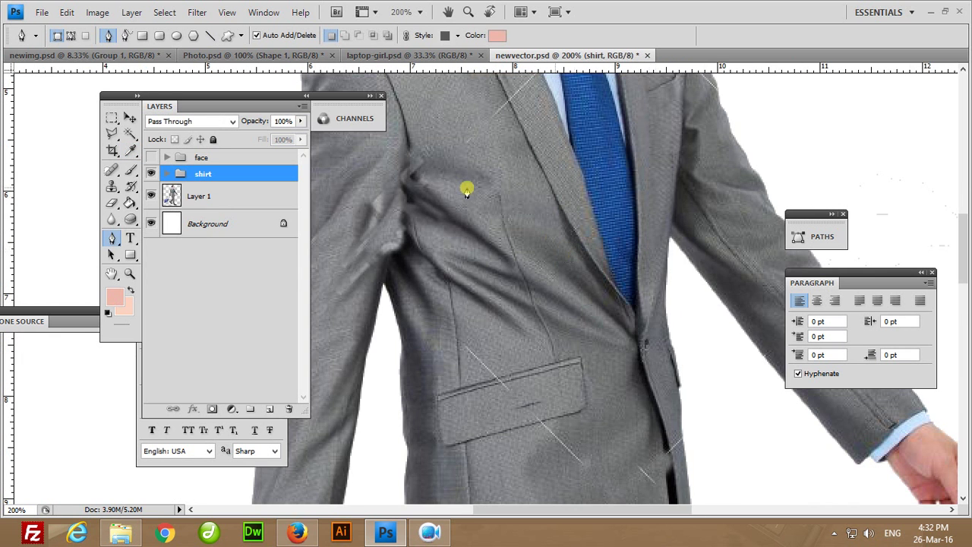
pyautogui.moveTo(464, 189); pyautogui.dragTo(559, 407)
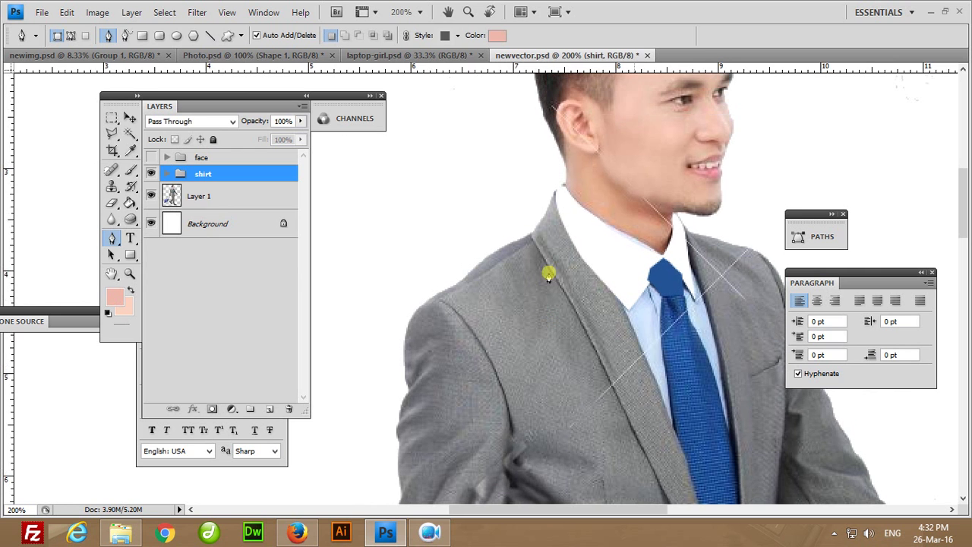
pyautogui.moveTo(568, 352)
pyautogui.mouseDown()
pyautogui.moveTo(529, 305)
pyautogui.moveTo(512, 169)
pyautogui.moveTo(491, 217)
pyautogui.mouseUp()
pyautogui.click(516, 292)
pyautogui.hotkey('ctrl', 'z')
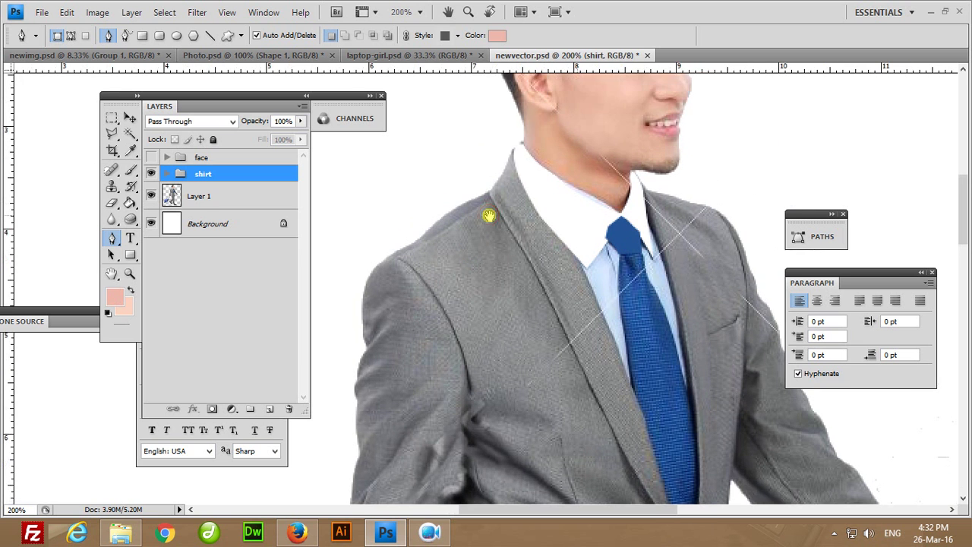
# Trace the left lapel from its neck end down to its bottom as Shape 18.
pyautogui.click(514, 153)
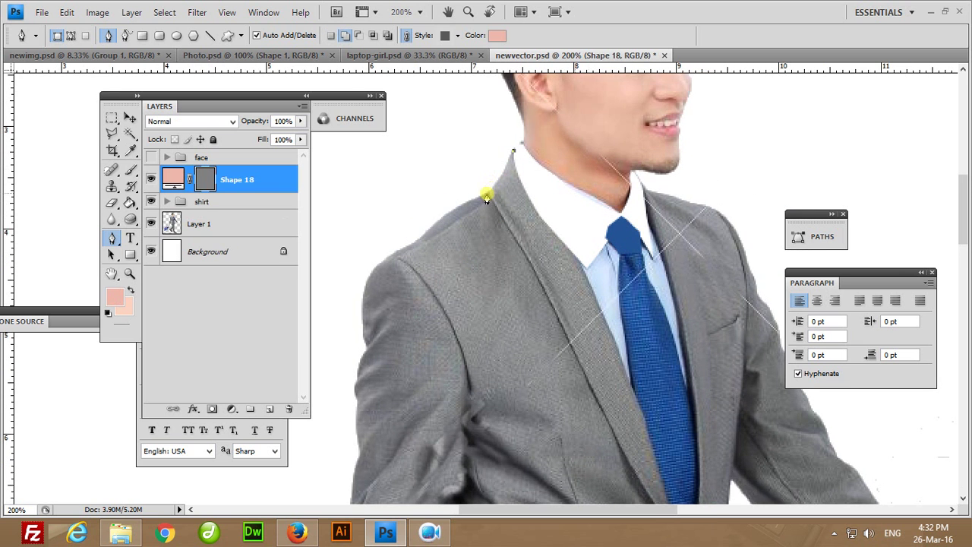
pyautogui.moveTo(503, 298); pyautogui.dragTo(443, 202)
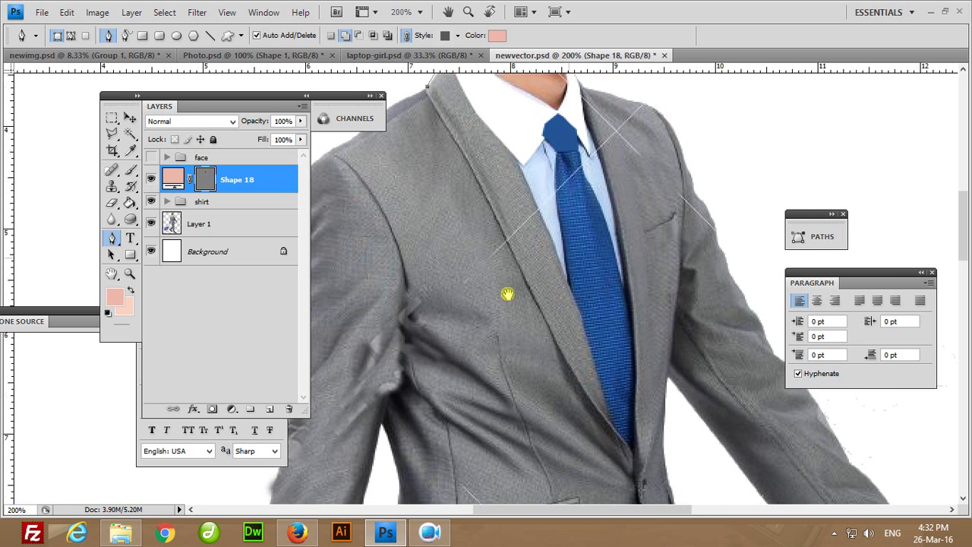
pyautogui.click(556, 343)
pyautogui.click(565, 354)
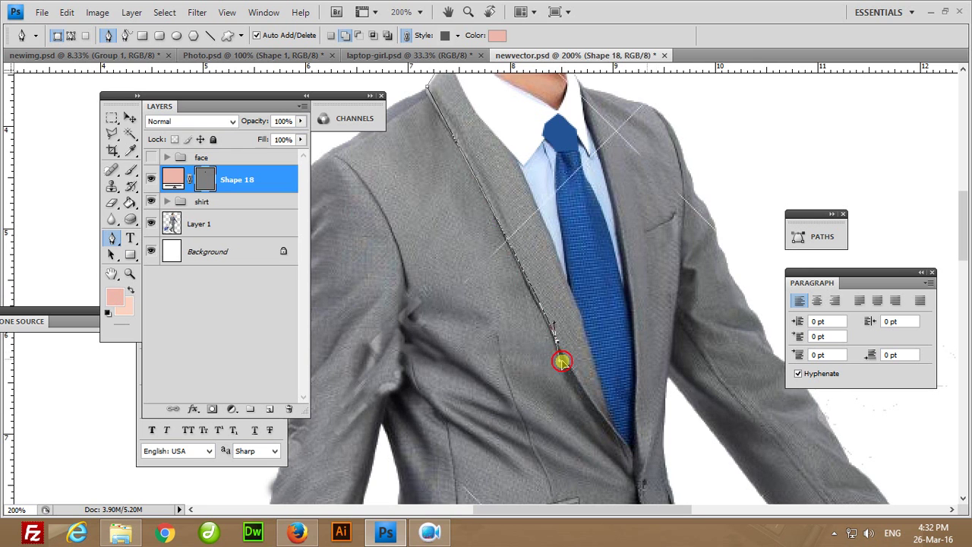
pyautogui.click(624, 442)
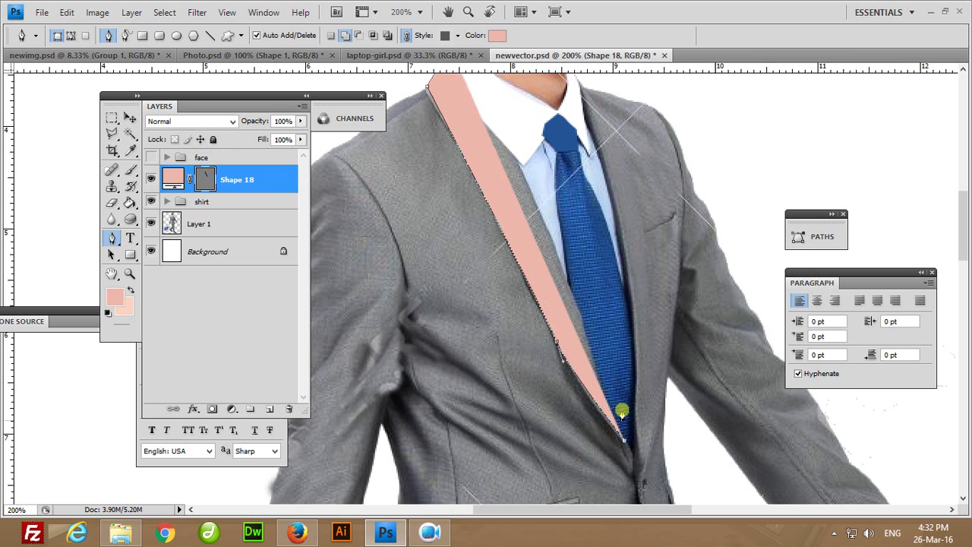
# Set the lapel shape's fill to 0% and run its outline back up to the collar.
pyautogui.moveTo(298, 143); pyautogui.dragTo(173, 151)
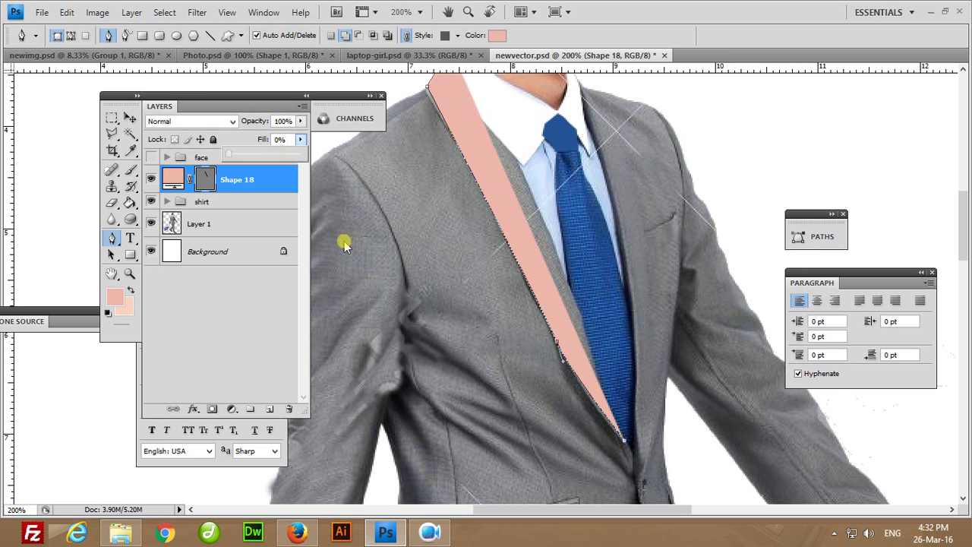
pyautogui.click(633, 465)
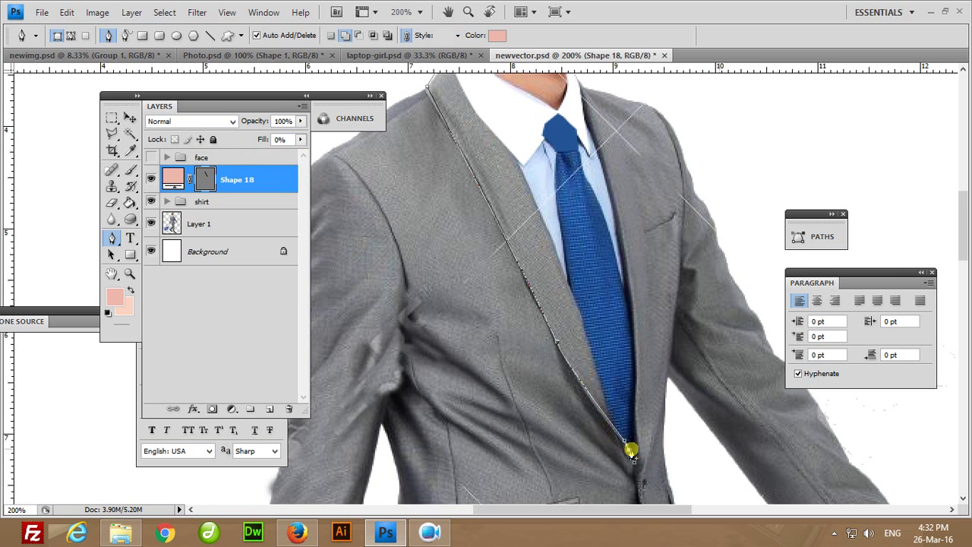
pyautogui.click(515, 157)
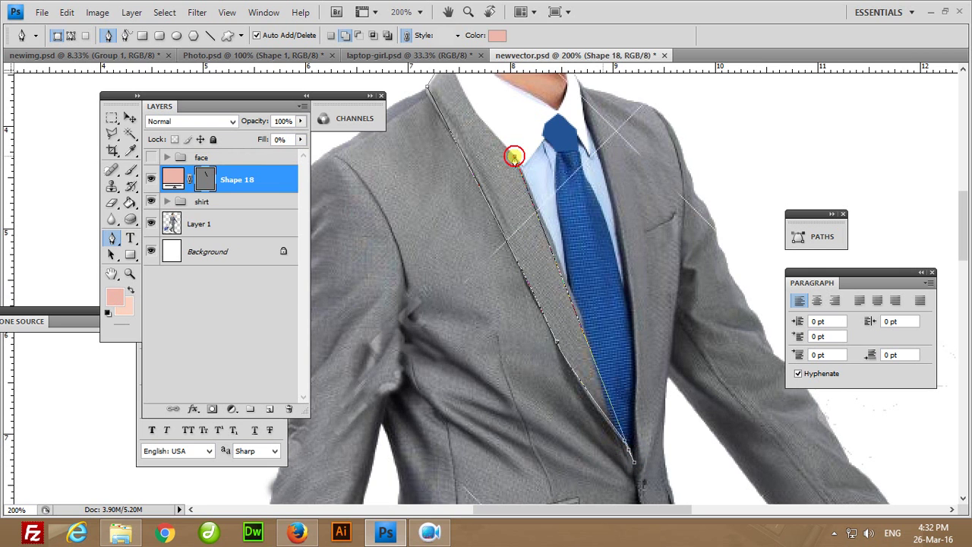
pyautogui.moveTo(497, 147); pyautogui.dragTo(503, 296)
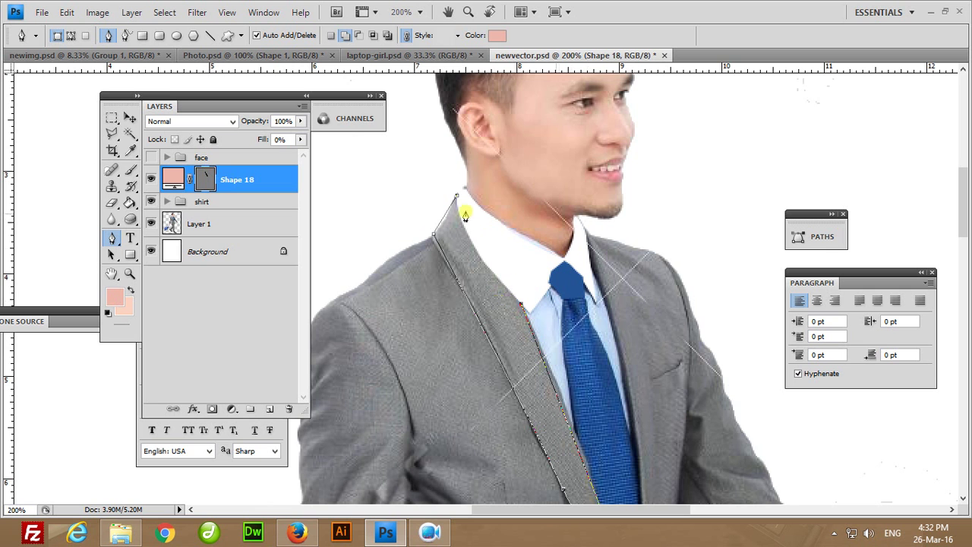
# Set both the lapel shape's fill and the foreground colour to the suit's grey #949695.
pyautogui.doubleClick(165, 176)
pyautogui.click(503, 307)
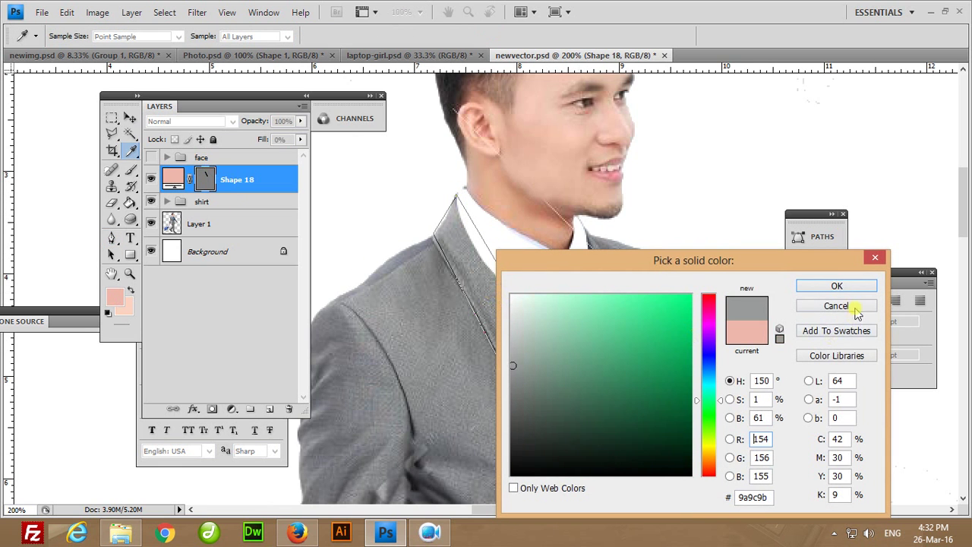
pyautogui.click(836, 286)
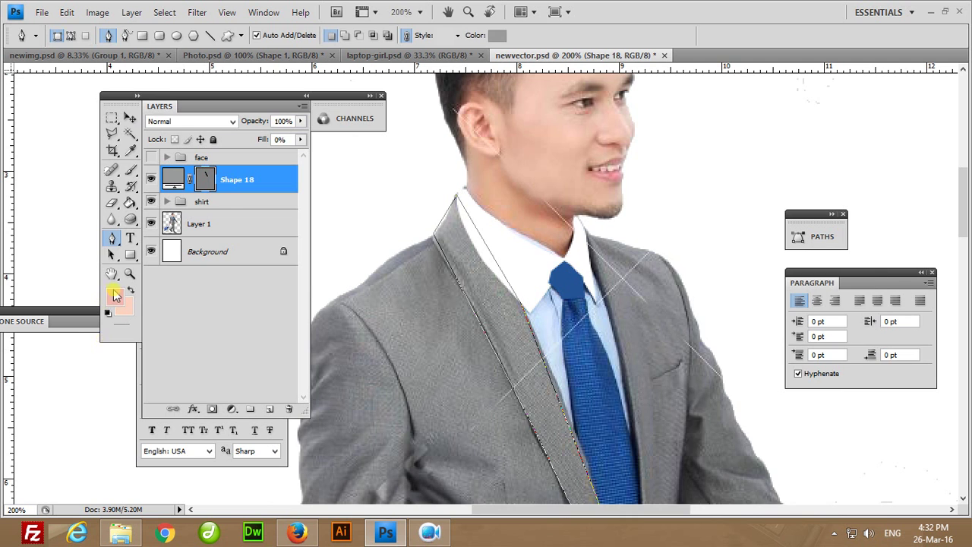
pyautogui.click(114, 294)
pyautogui.click(492, 299)
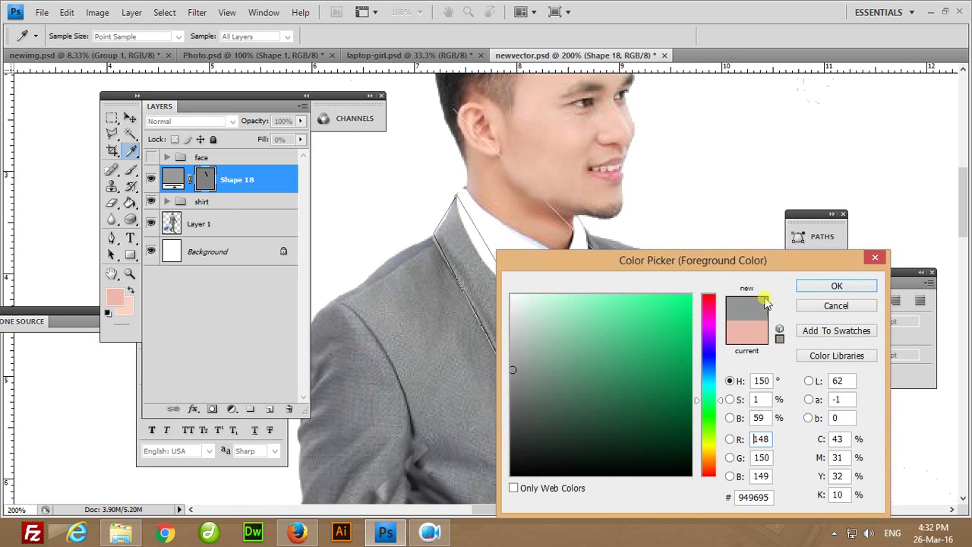
pyautogui.click(836, 286)
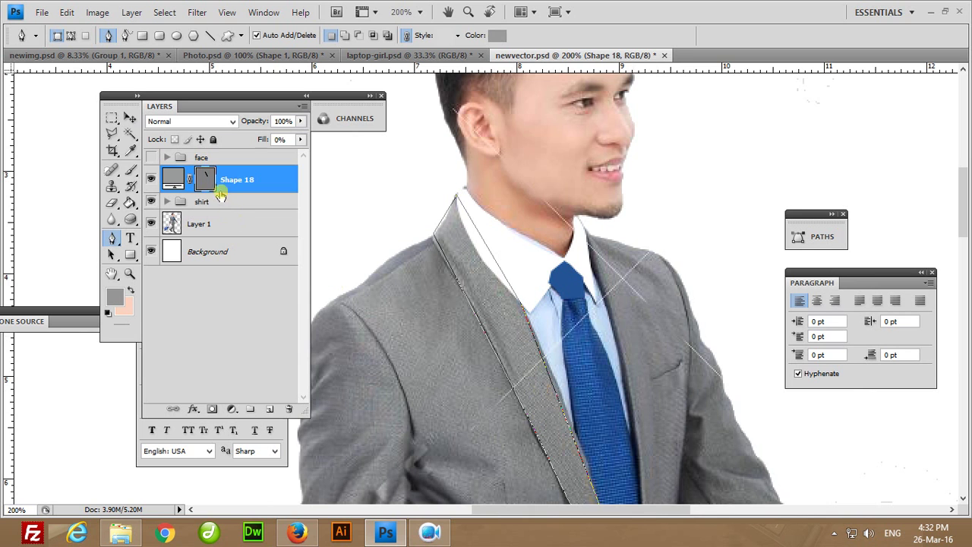
# Raise the shirt group above the lapel layer Shape 18.
pyautogui.click(224, 200)
pyautogui.hotkey('ctrl', ']')
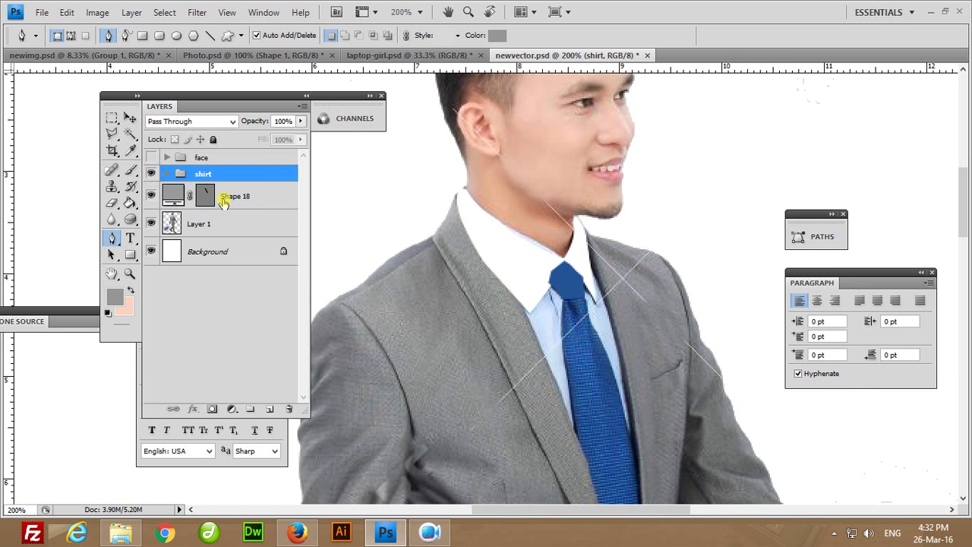
pyautogui.click(224, 201)
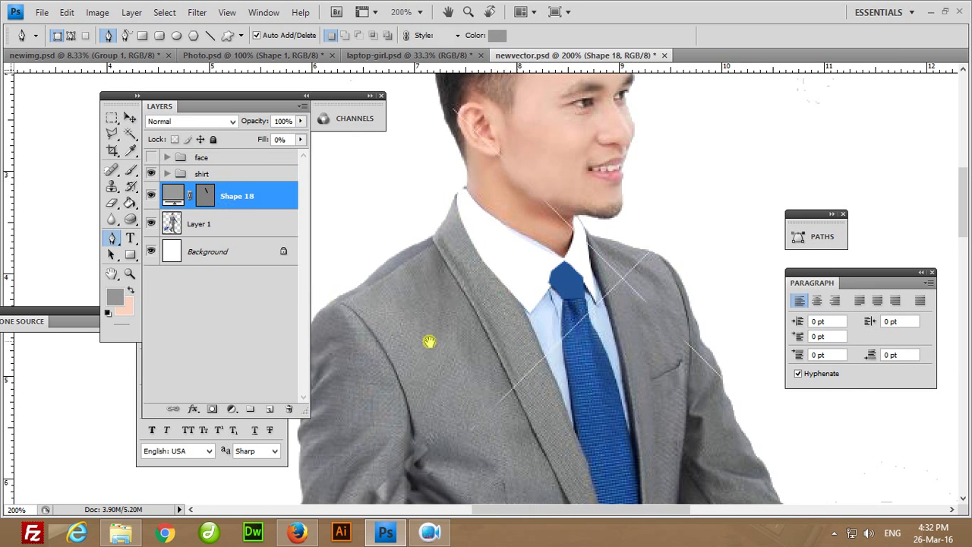
pyautogui.moveTo(431, 340); pyautogui.dragTo(533, 311)
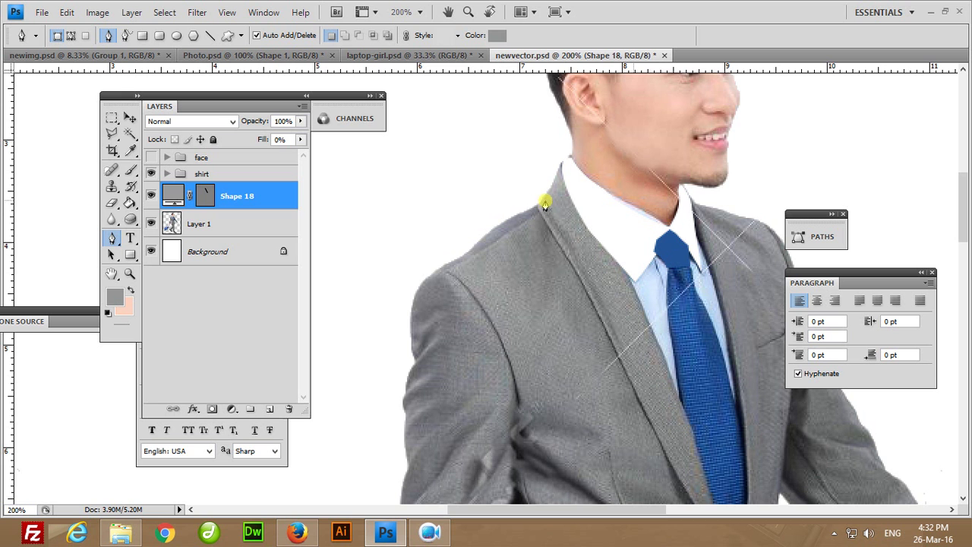
# Trace the jacket body from the shoulder top down its side toward the hem.
pyautogui.click(544, 202)
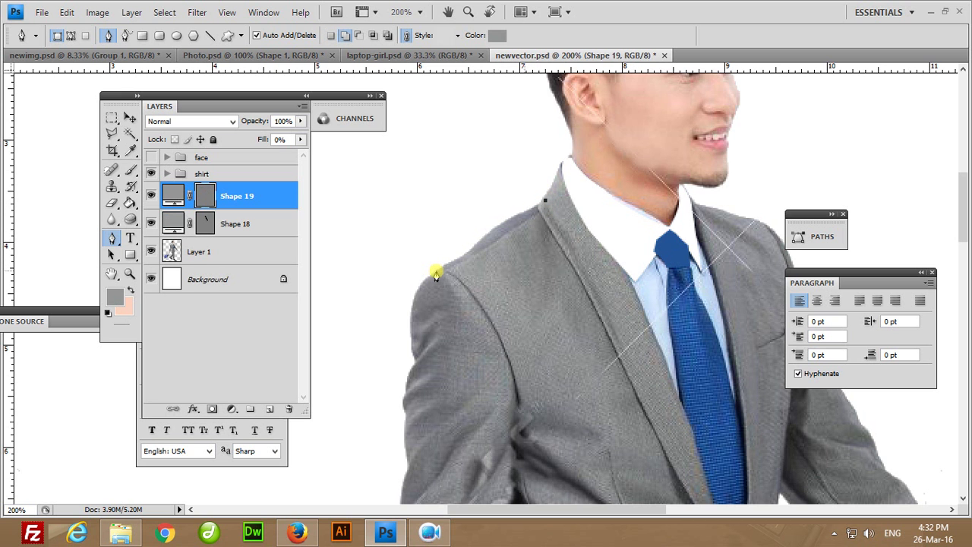
pyautogui.moveTo(515, 324); pyautogui.dragTo(471, 199)
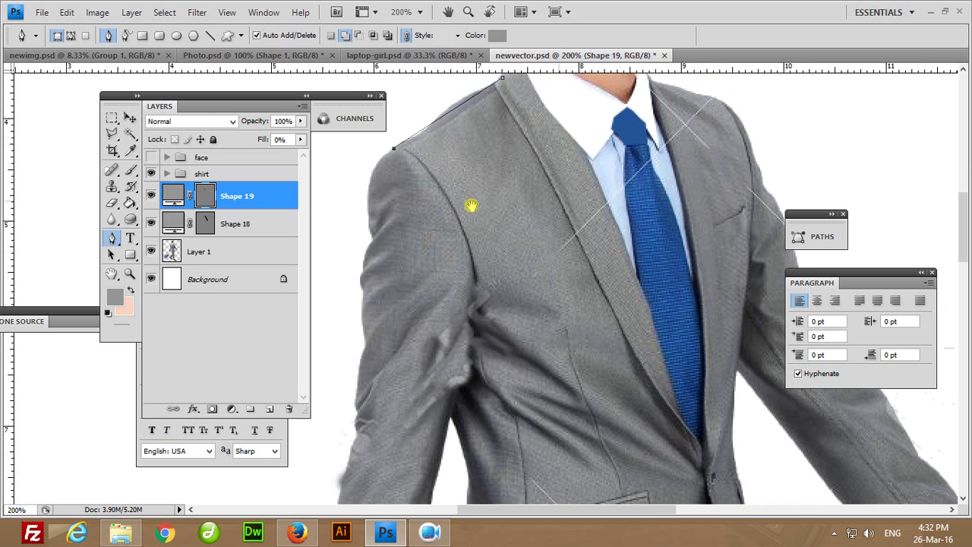
pyautogui.click(461, 302)
pyautogui.scroll(-5, 509, 304)
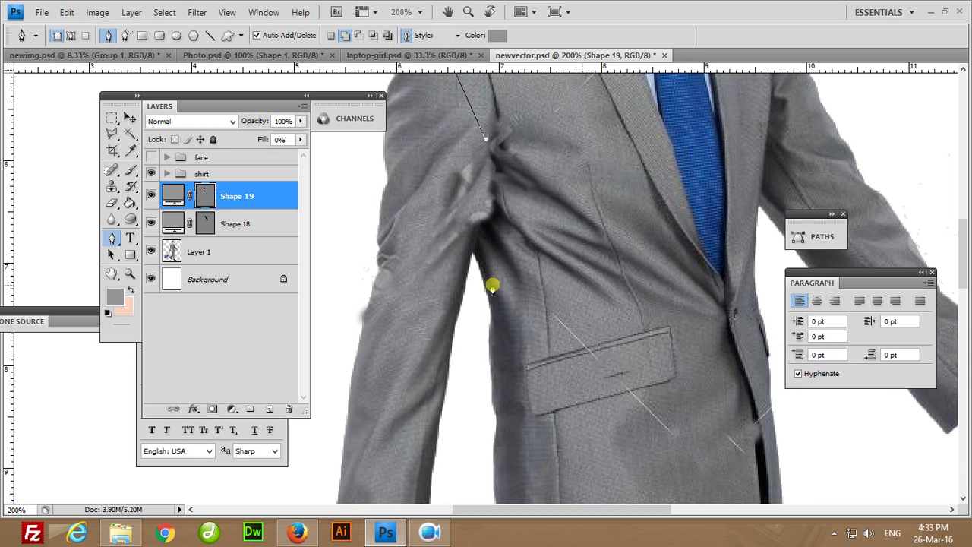
pyautogui.click(472, 254)
pyautogui.scroll(-4, 507, 281)
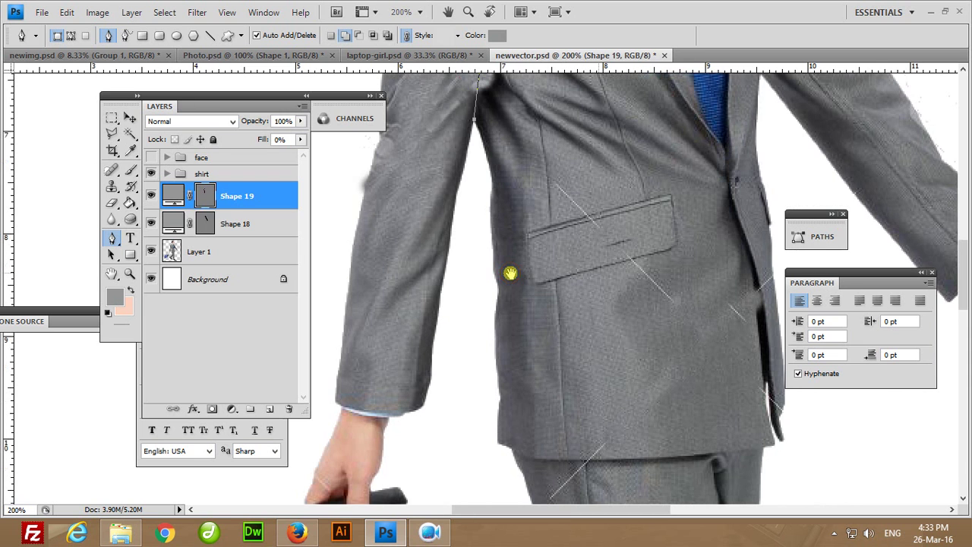
pyautogui.moveTo(493, 238); pyautogui.dragTo(491, 322)
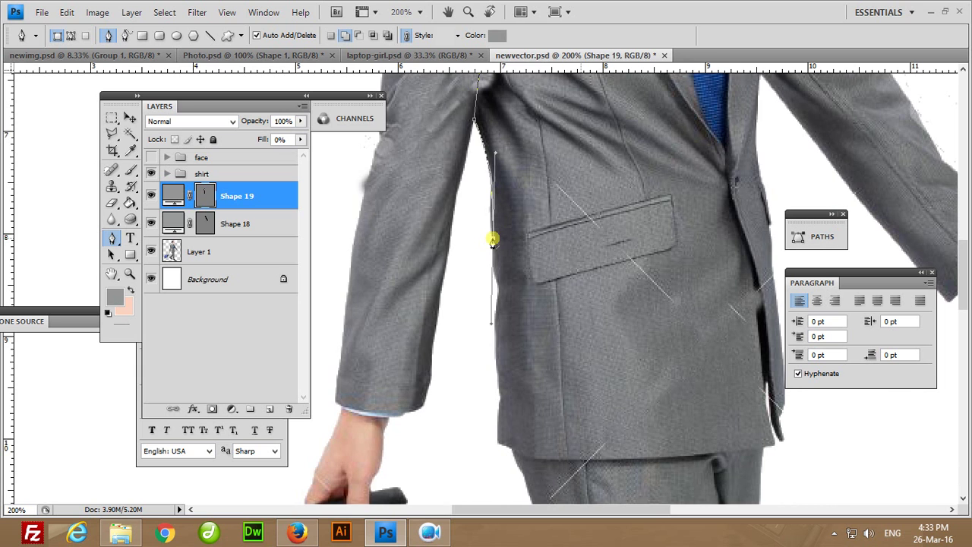
pyautogui.moveTo(500, 286); pyautogui.dragTo(501, 292)
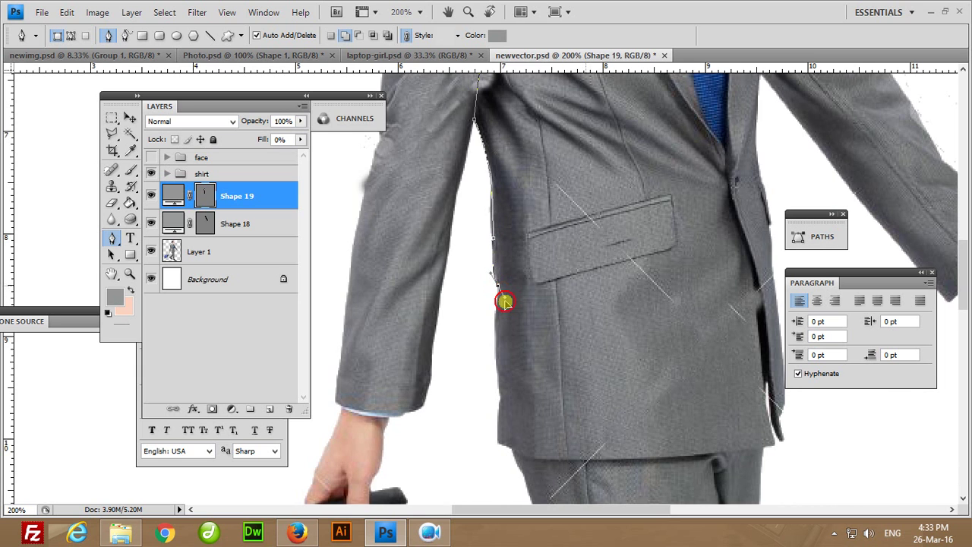
pyautogui.keyDown('alt'); pyautogui.click(497, 285); pyautogui.keyUp('alt')
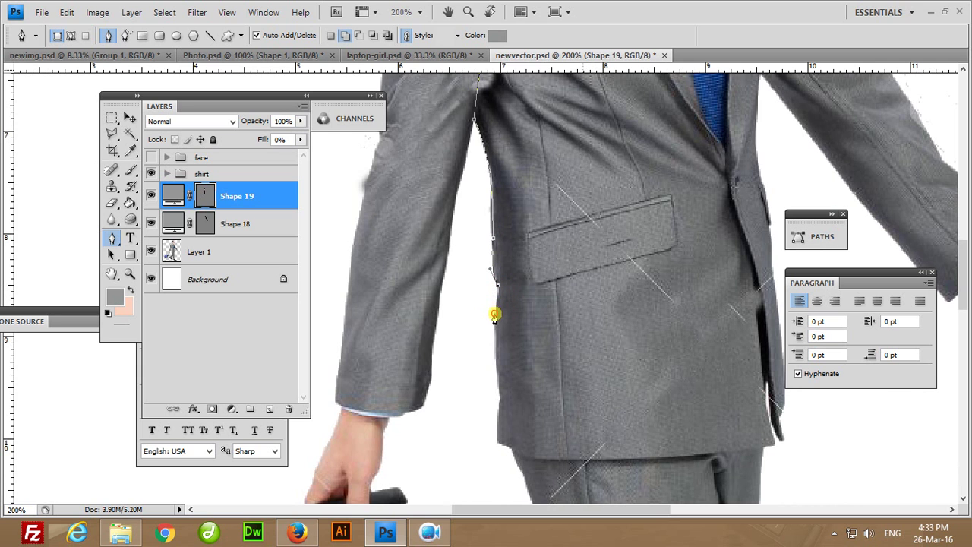
pyautogui.moveTo(495, 317); pyautogui.dragTo(494, 335)
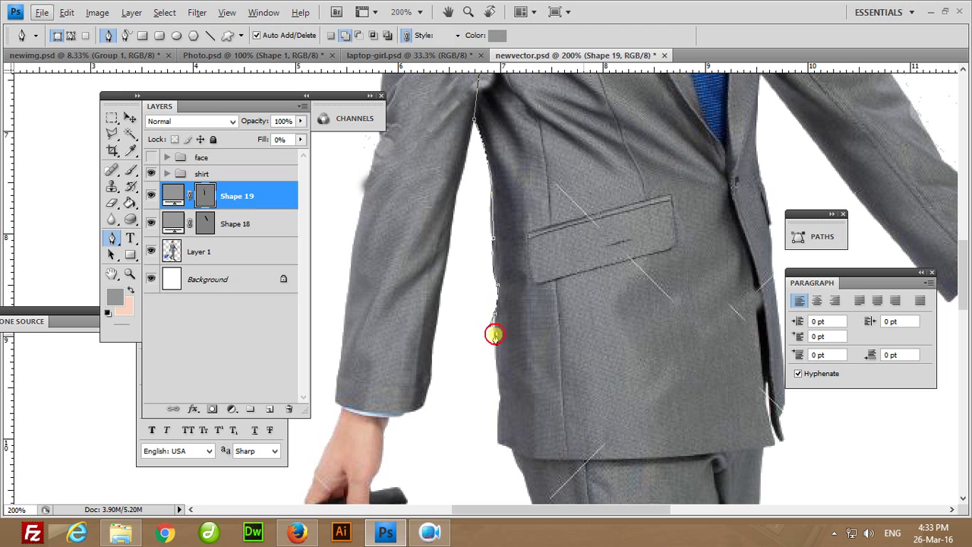
pyautogui.click(496, 374)
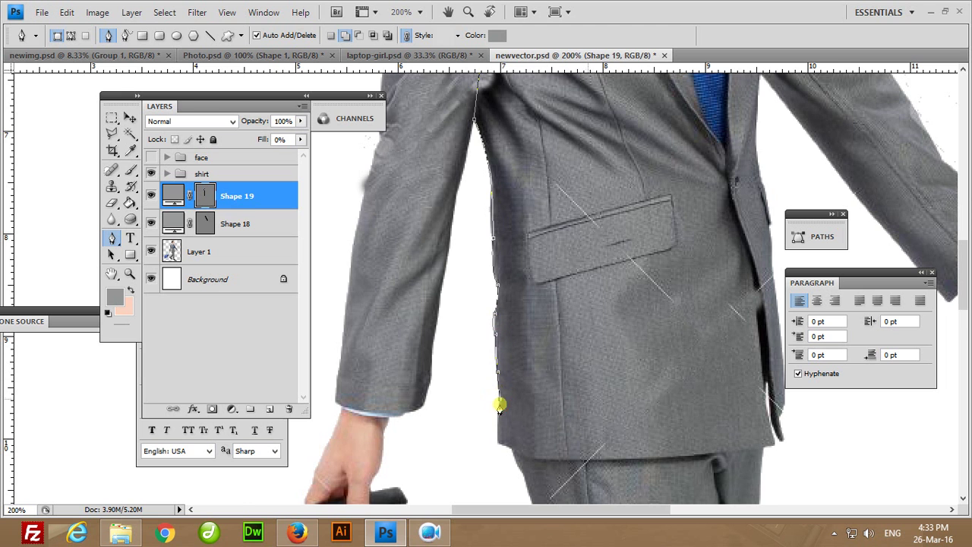
# Continue the outline along the hem, up the front edge, and close it at the collar.
pyautogui.scroll(-3, 486, 319)
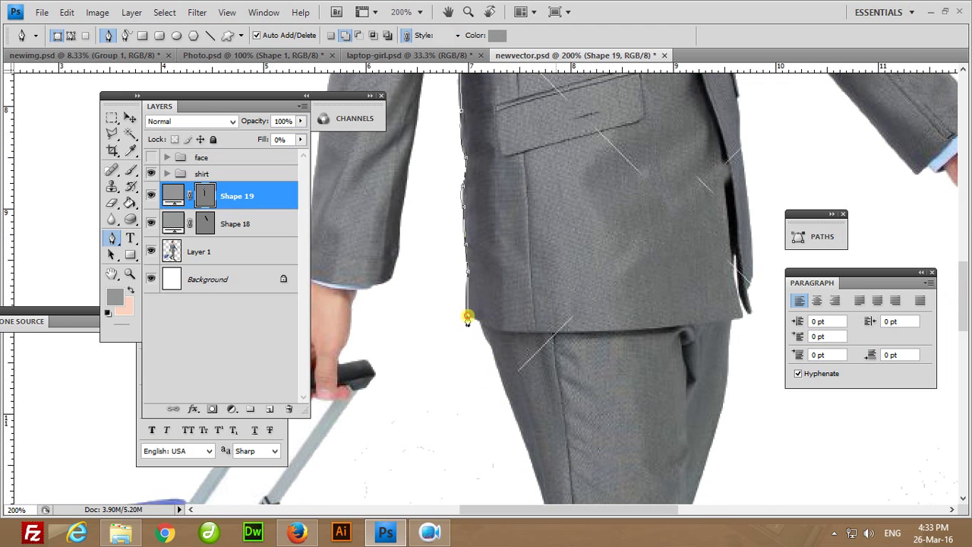
pyautogui.click(562, 335)
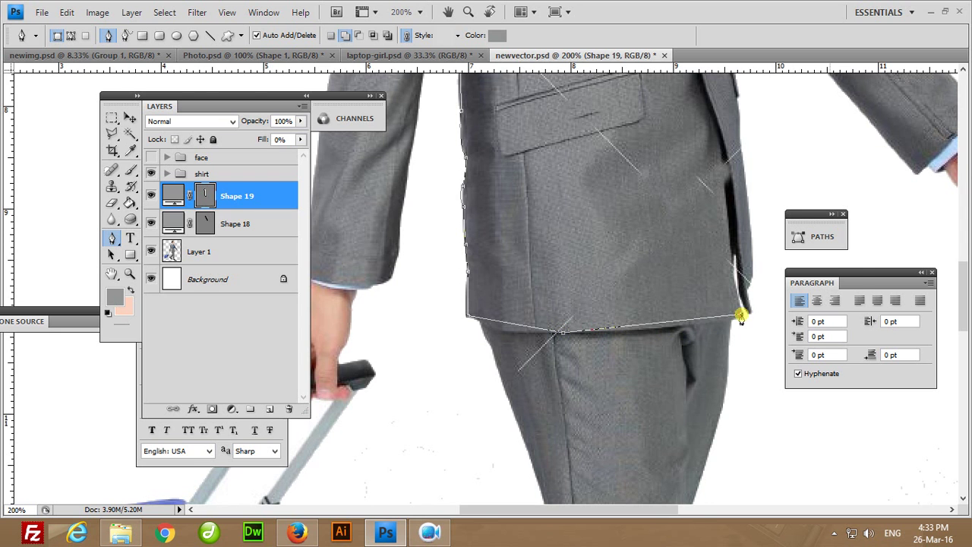
pyautogui.moveTo(740, 317); pyautogui.dragTo(585, 441)
pyautogui.click(587, 259)
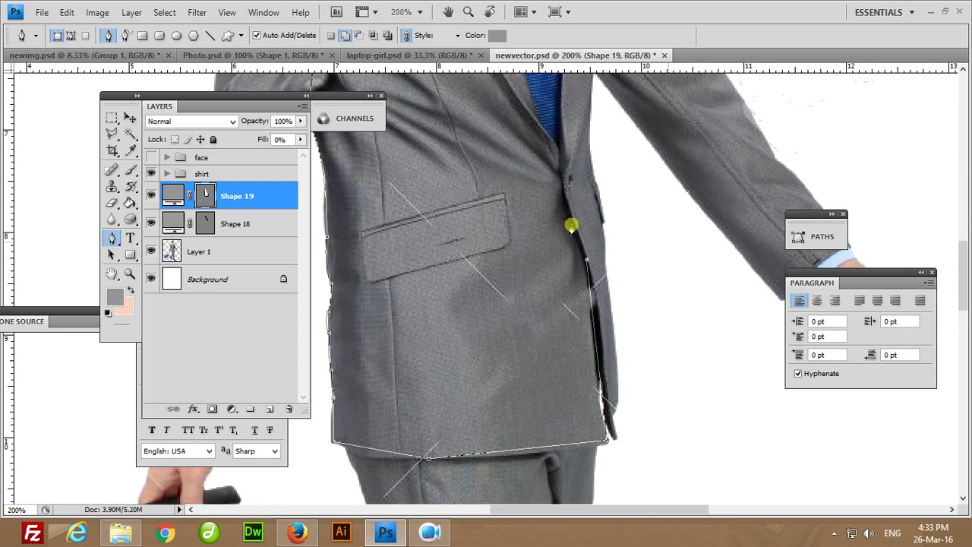
pyautogui.moveTo(571, 226); pyautogui.dragTo(567, 337)
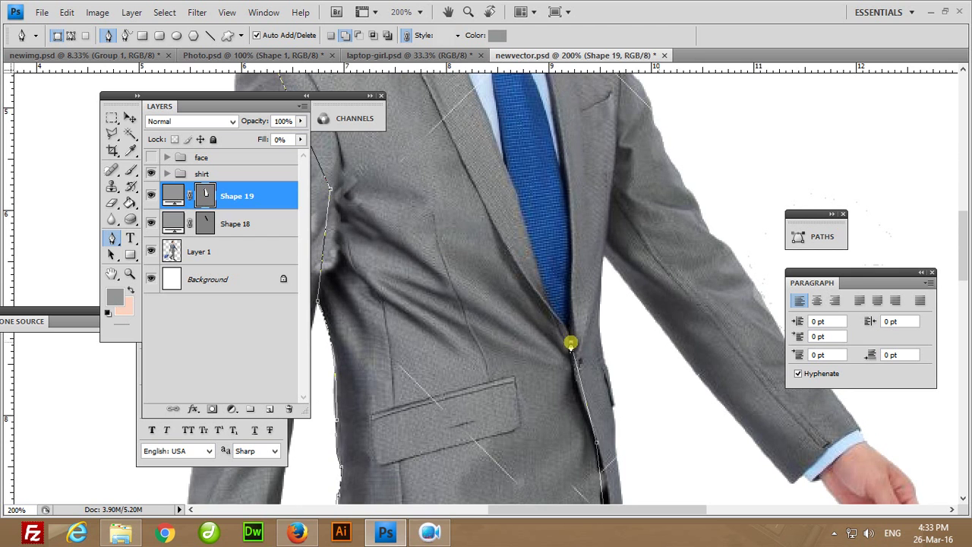
pyautogui.moveTo(521, 314); pyautogui.dragTo(597, 451)
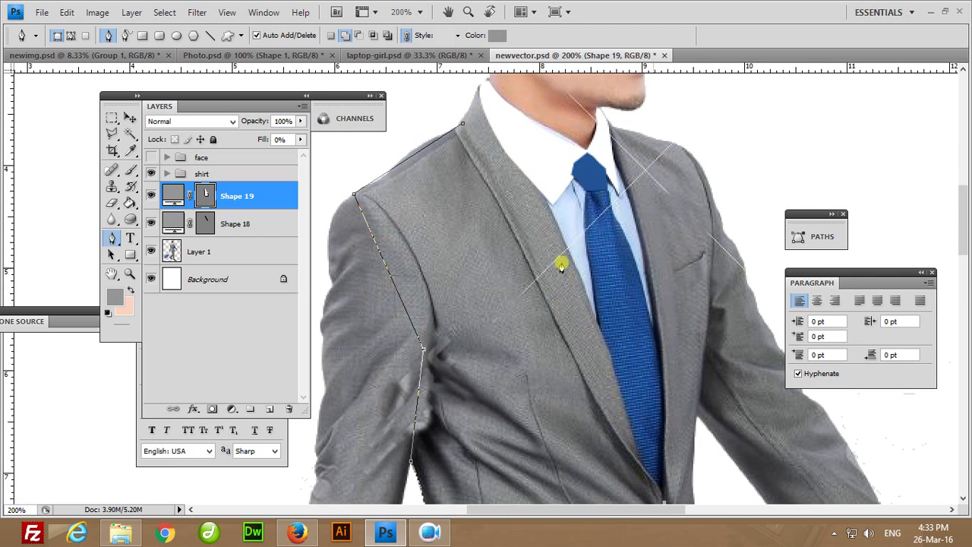
pyautogui.click(477, 134)
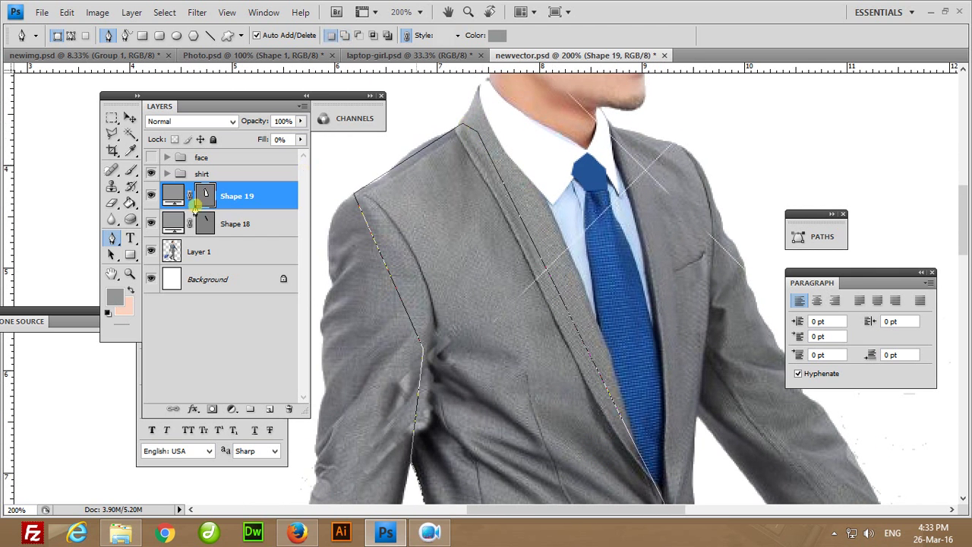
# Finish the jacket outline, set its fill to 100%, and move it below Shape 18.
pyautogui.click(187, 196)
pyautogui.moveTo(301, 139); pyautogui.dragTo(309, 159)
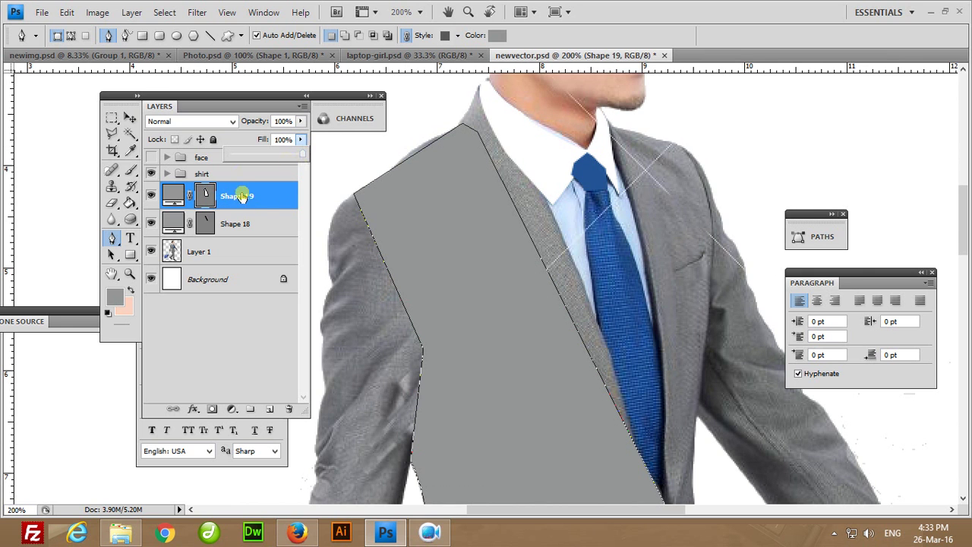
pyautogui.click(251, 210)
pyautogui.hotkey('ctrl', '[')
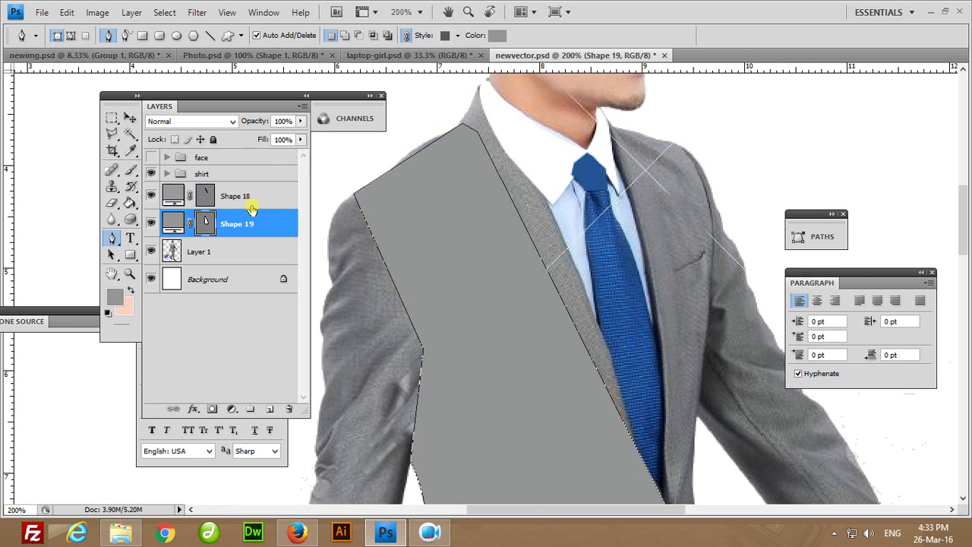
# Set the lapel Shape 18 to 100% fill and hide both jacket shapes.
pyautogui.click(256, 196)
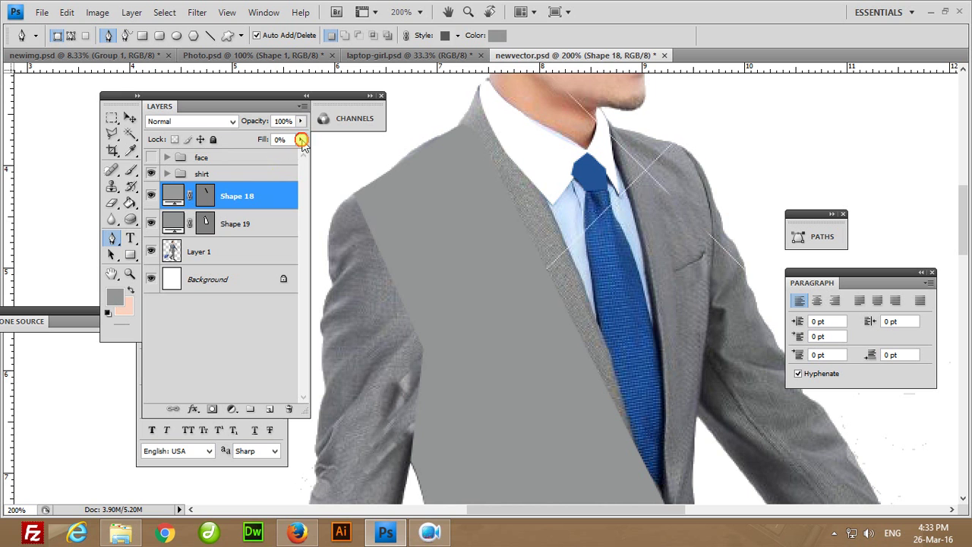
pyautogui.moveTo(302, 141); pyautogui.dragTo(326, 174)
pyautogui.click(241, 196)
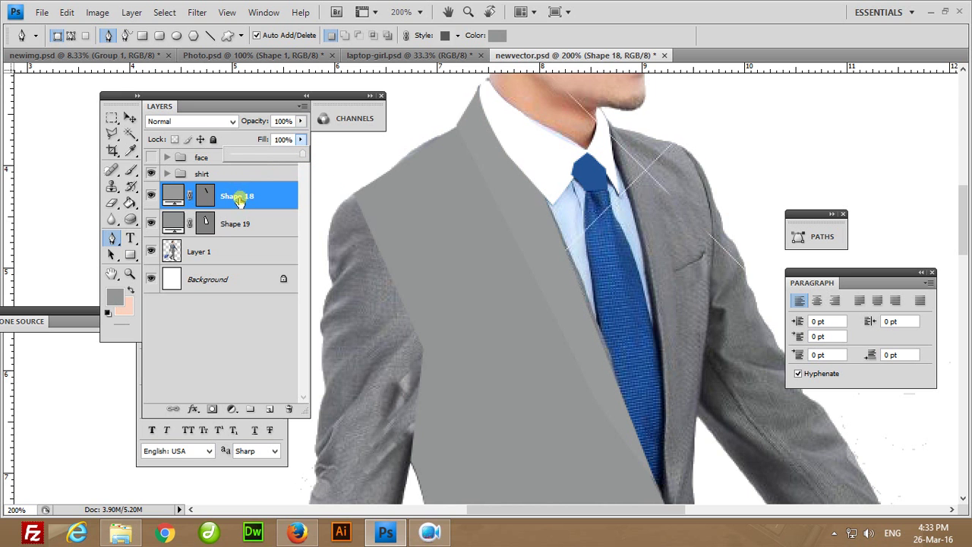
pyautogui.scroll(-3, 391, 301)
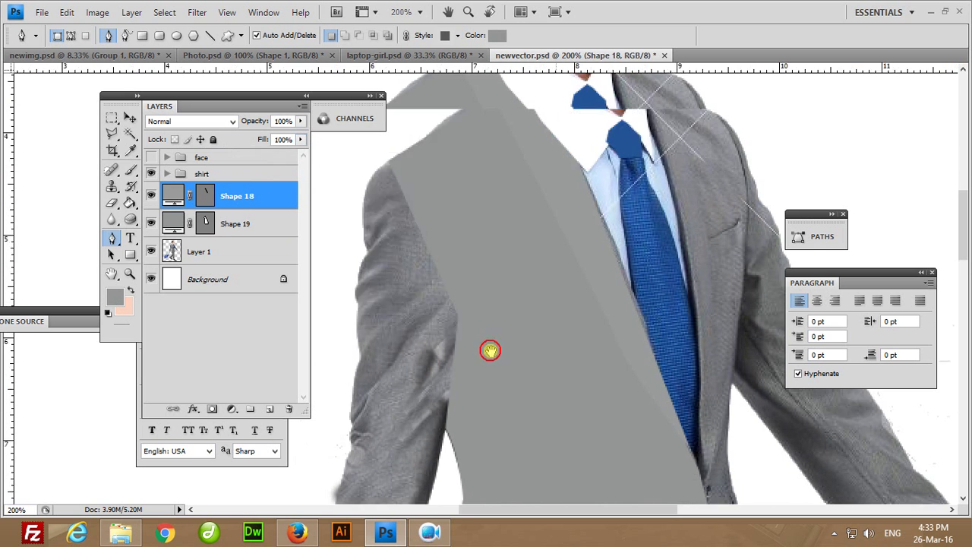
pyautogui.scroll(4, 490, 349)
pyautogui.hscroll(-3, 490, 349)
pyautogui.moveTo(151, 221); pyautogui.dragTo(152, 196)
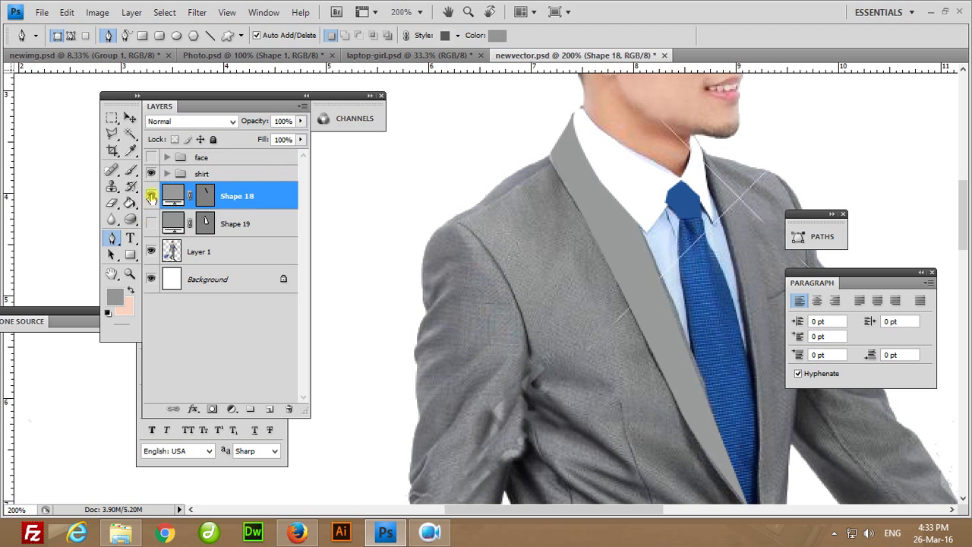
# Start the sleeve shape at the shoulder and add a corner point down its inner edge.
pyautogui.click(448, 224)
pyautogui.scroll(-1, 554, 326)
pyautogui.scroll(-2, 549, 303)
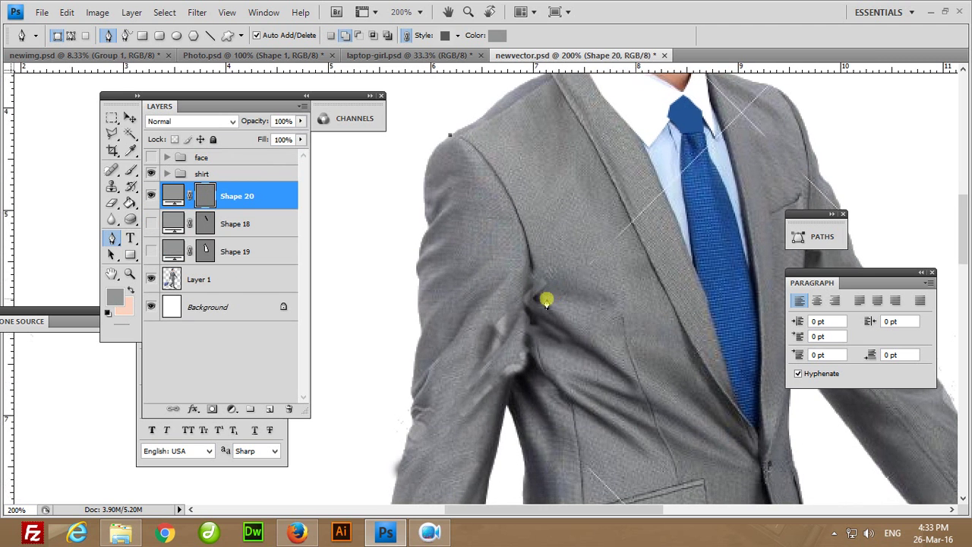
pyautogui.moveTo(534, 299); pyautogui.dragTo(538, 431)
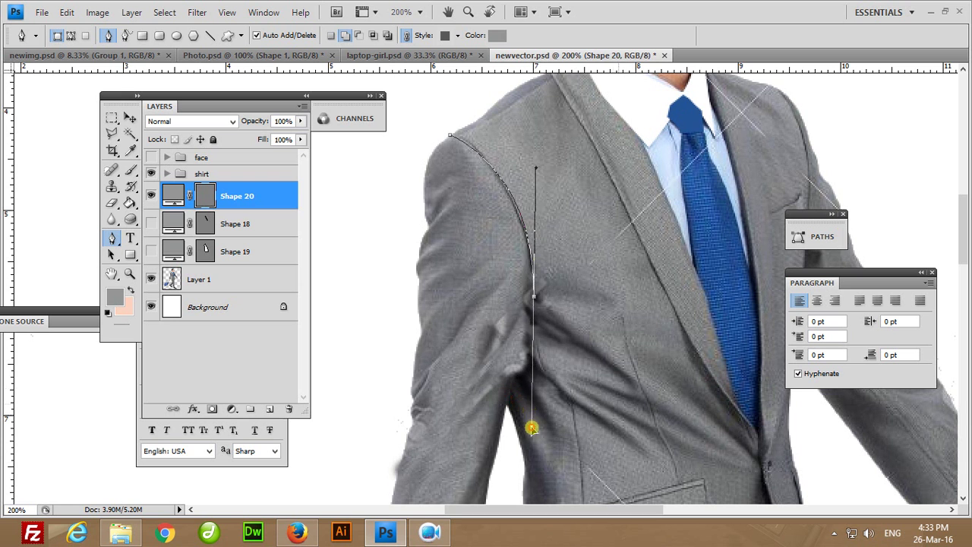
pyautogui.keyDown('alt'); pyautogui.click(534, 296); pyautogui.keyUp('alt')
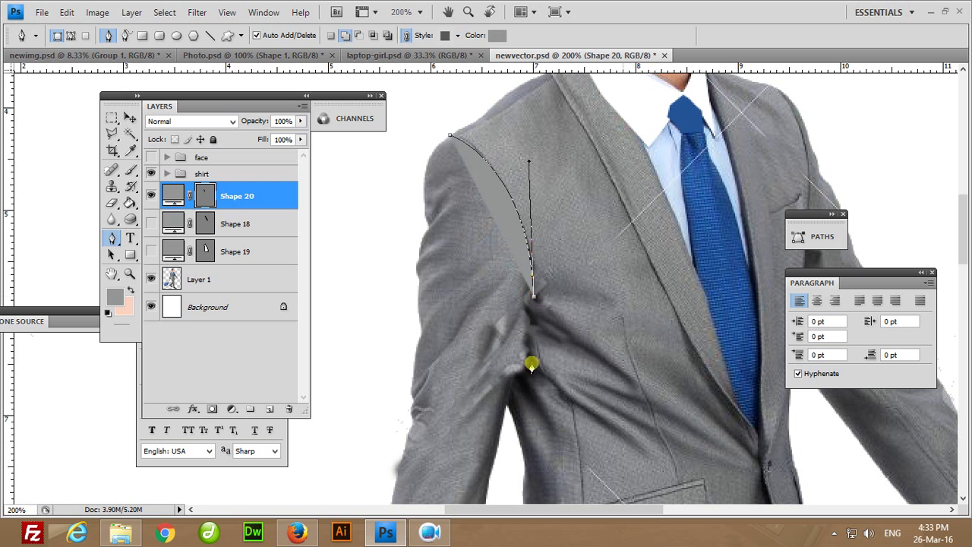
pyautogui.moveTo(539, 304); pyautogui.dragTo(563, 137)
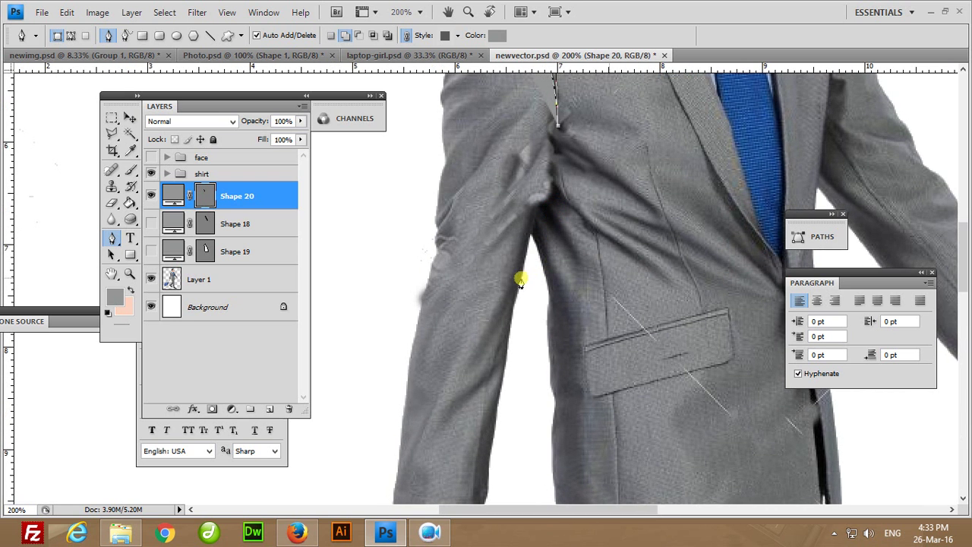
pyautogui.moveTo(496, 472); pyautogui.dragTo(532, 211)
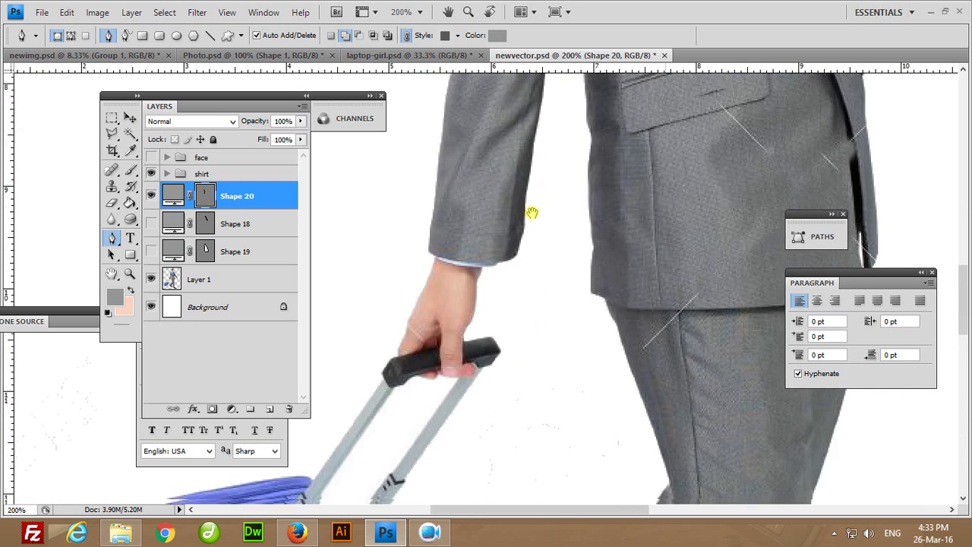
# Trace the cuff and the sleeve's outer edge back up, then finish the Shape 20 path.
pyautogui.click(518, 251)
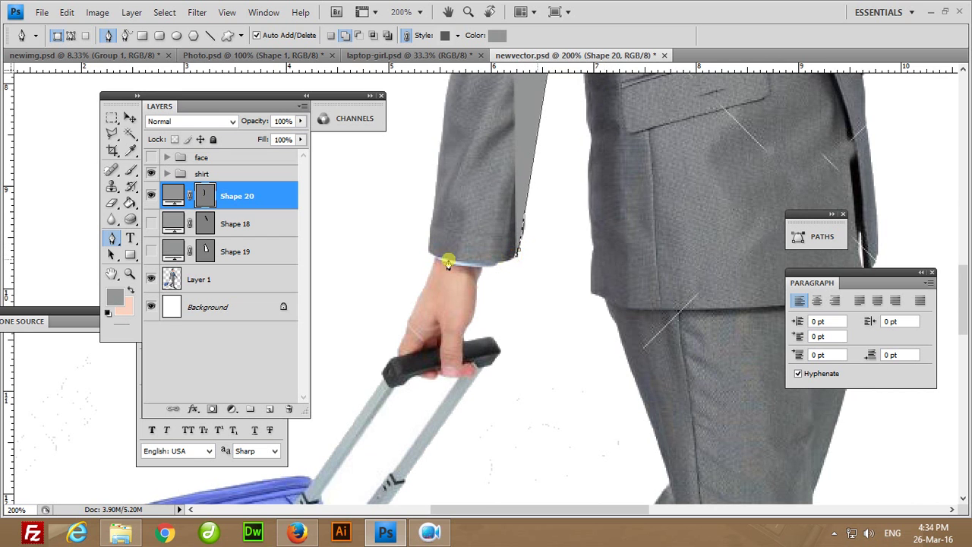
pyautogui.moveTo(428, 251); pyautogui.dragTo(407, 223)
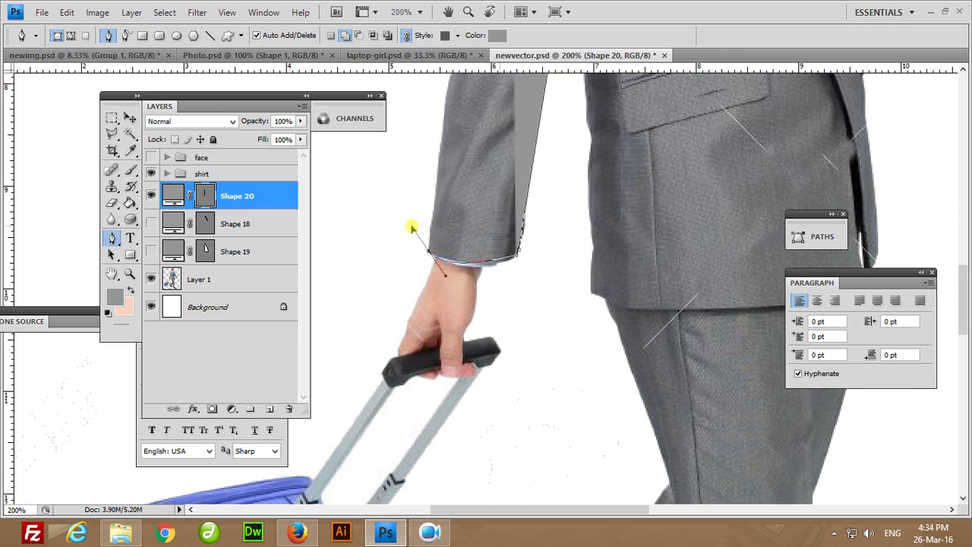
pyautogui.moveTo(506, 167); pyautogui.dragTo(508, 433)
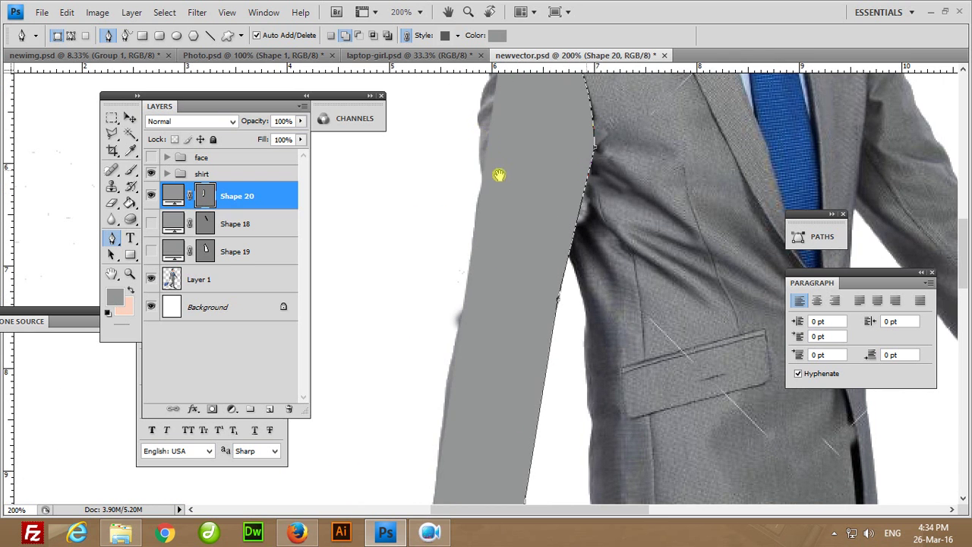
pyautogui.moveTo(499, 174); pyautogui.dragTo(508, 269)
pyautogui.click(490, 273)
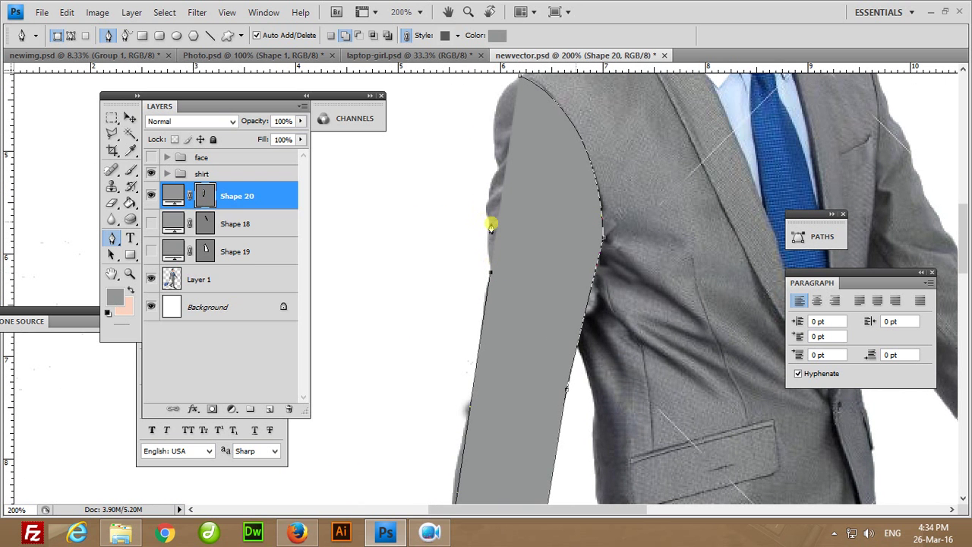
pyautogui.moveTo(488, 219); pyautogui.dragTo(507, 168)
pyautogui.moveTo(517, 85)
pyautogui.mouseDown()
pyautogui.moveTo(580, 85)
pyautogui.moveTo(569, 113)
pyautogui.mouseUp()
pyautogui.press('Return')
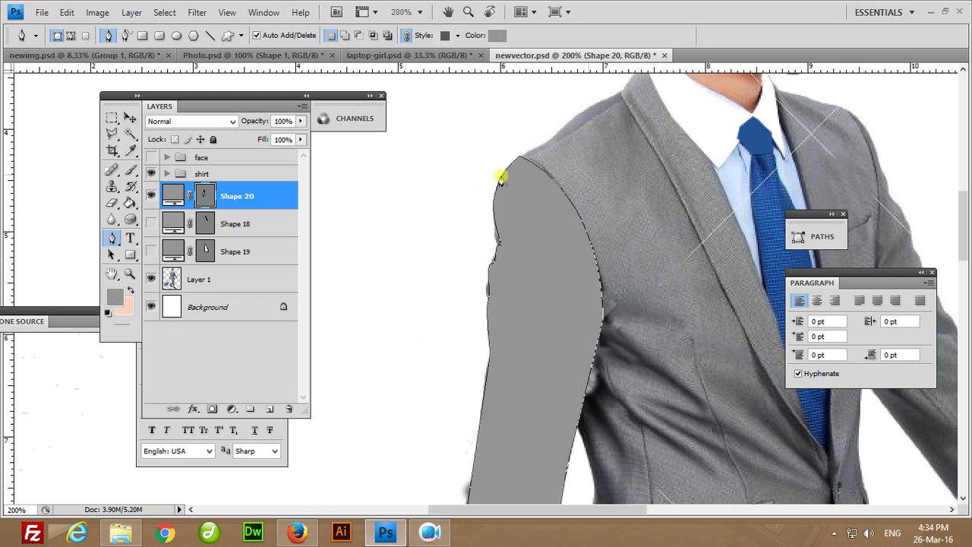
# Add an Inner Shadow to the sleeve shape with shadow colour light grey adadad.
pyautogui.click(268, 212)
pyautogui.click(263, 197)
pyautogui.click(191, 410)
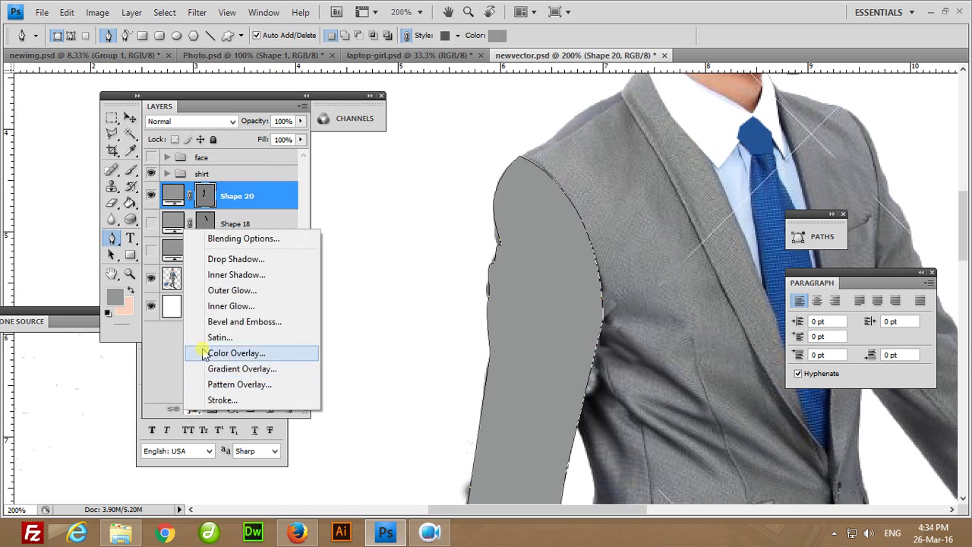
pyautogui.click(220, 274)
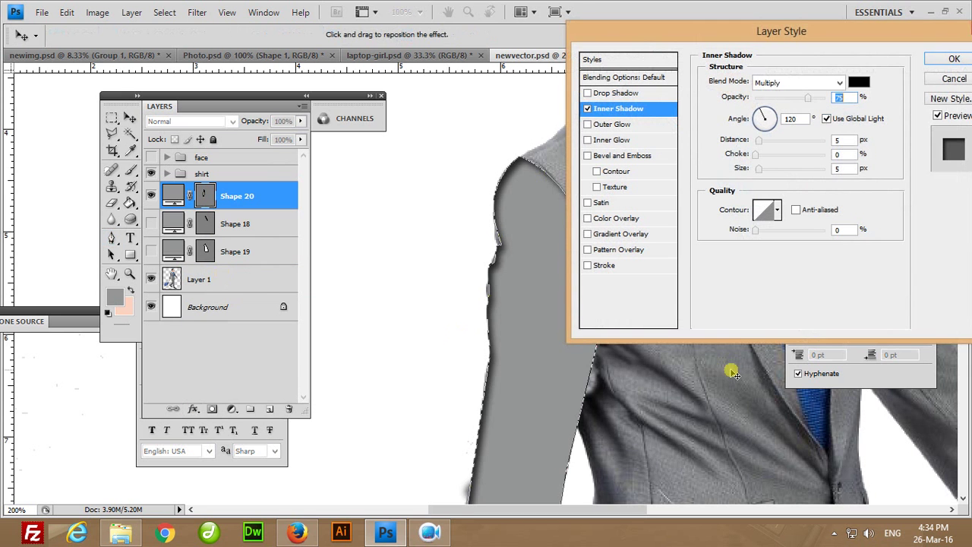
pyautogui.click(858, 82)
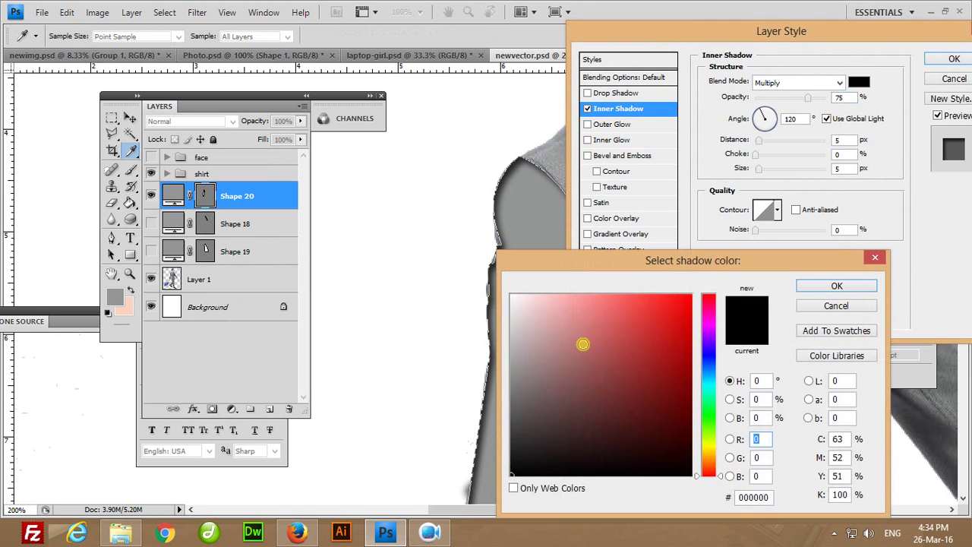
pyautogui.click(488, 369)
pyautogui.moveTo(539, 272); pyautogui.dragTo(729, 122)
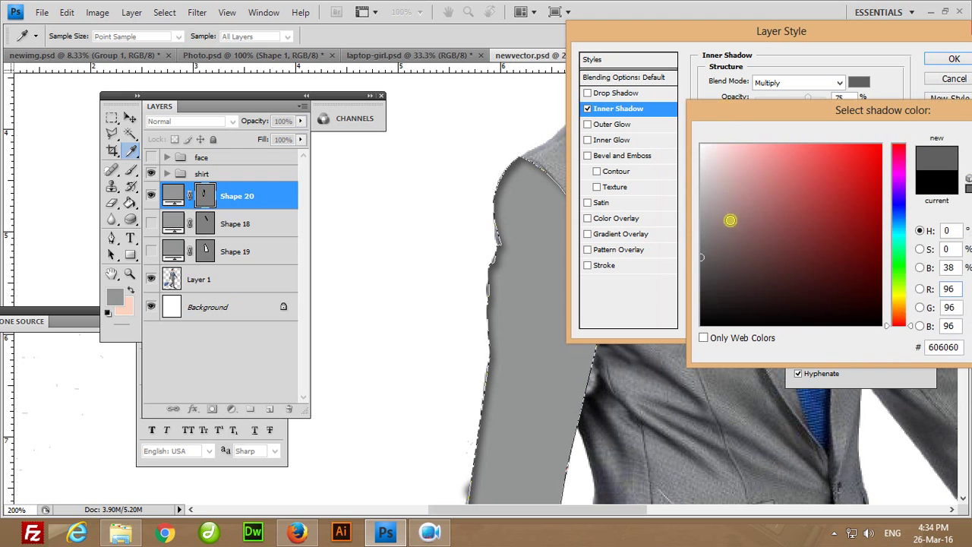
pyautogui.moveTo(731, 219); pyautogui.dragTo(701, 202)
pyautogui.moveTo(759, 117); pyautogui.dragTo(552, 179)
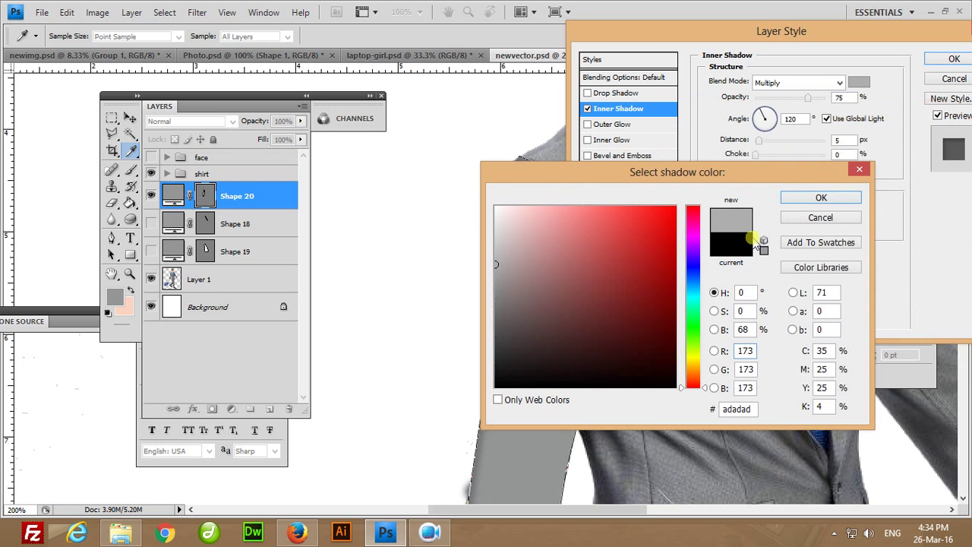
pyautogui.click(799, 199)
pyautogui.click(953, 60)
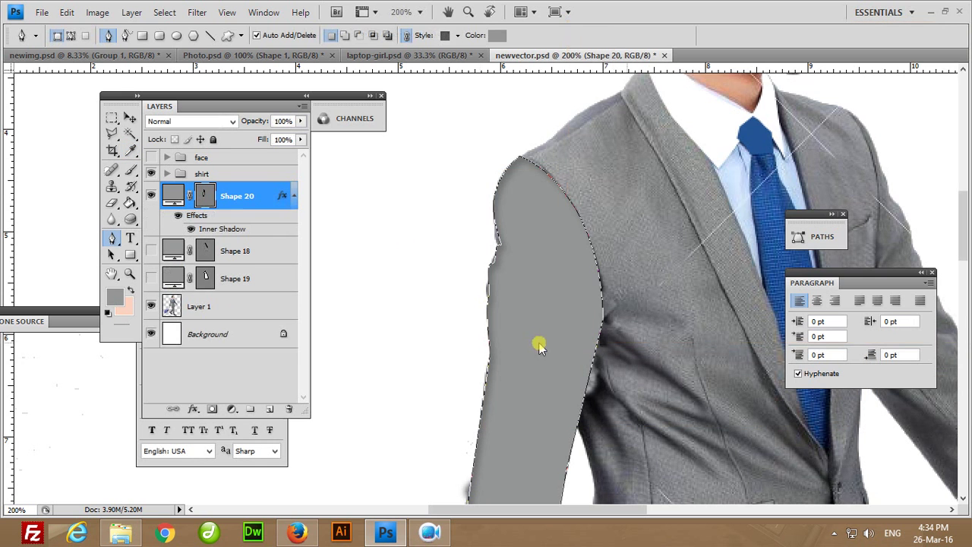
# Copy the sleeve's layer style and paste it onto the lapel shape, making it visible.
pyautogui.rightClick(241, 202)
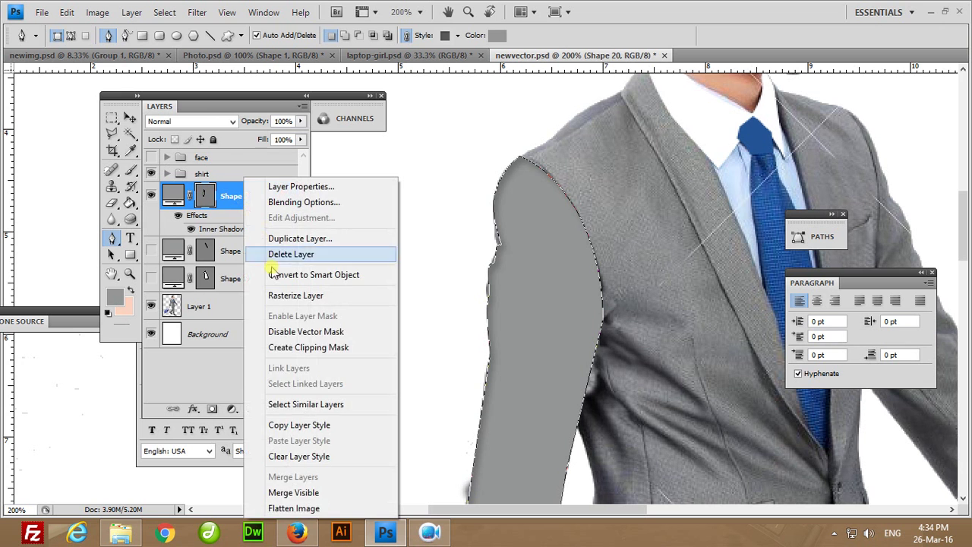
pyautogui.click(291, 423)
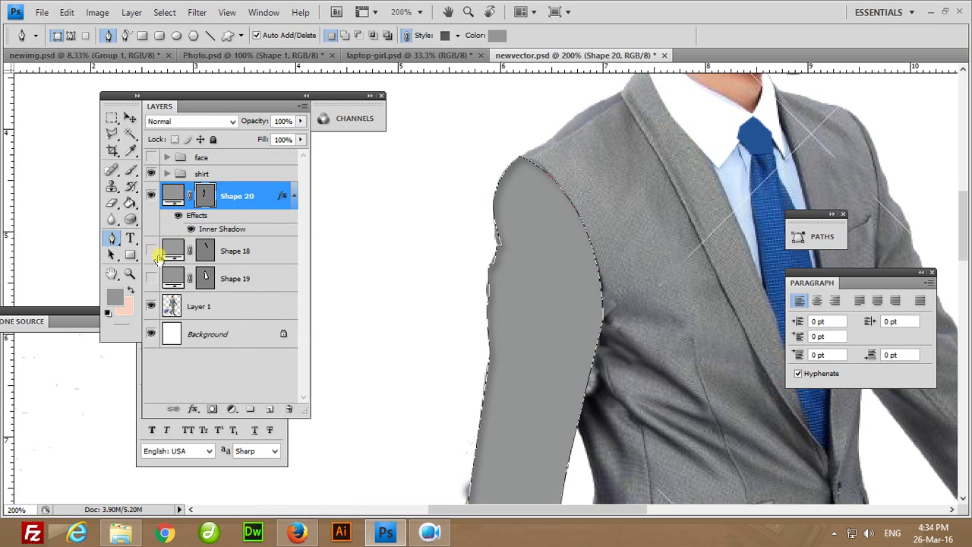
pyautogui.click(151, 250)
pyautogui.rightClick(215, 250)
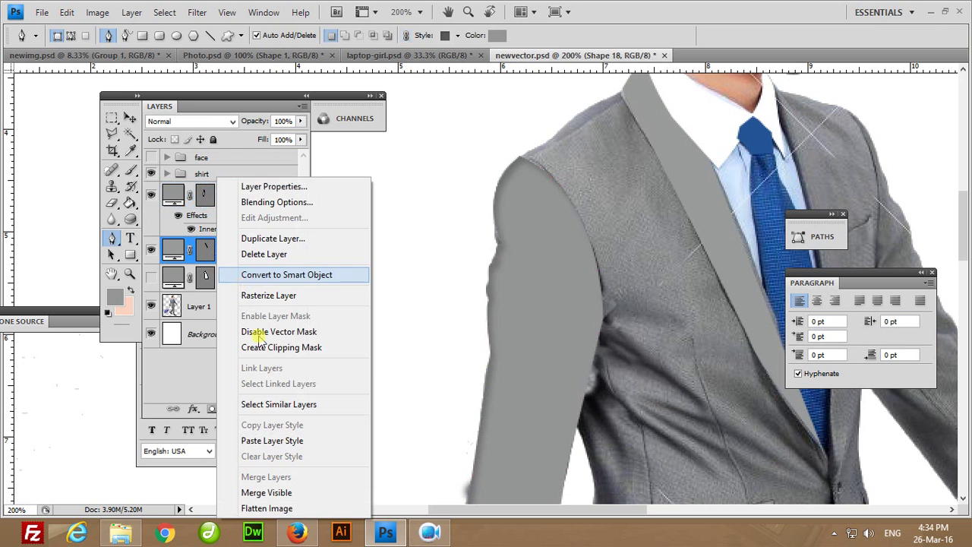
pyautogui.click(272, 441)
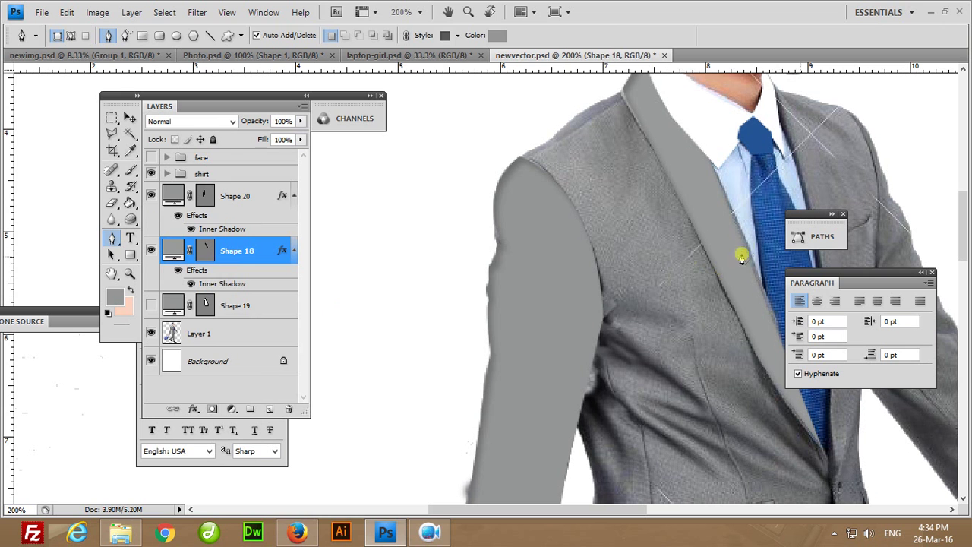
# Paste the inner shadow onto the jacket body shape, show it, and zoom out to the whole figure.
pyautogui.click(237, 306)
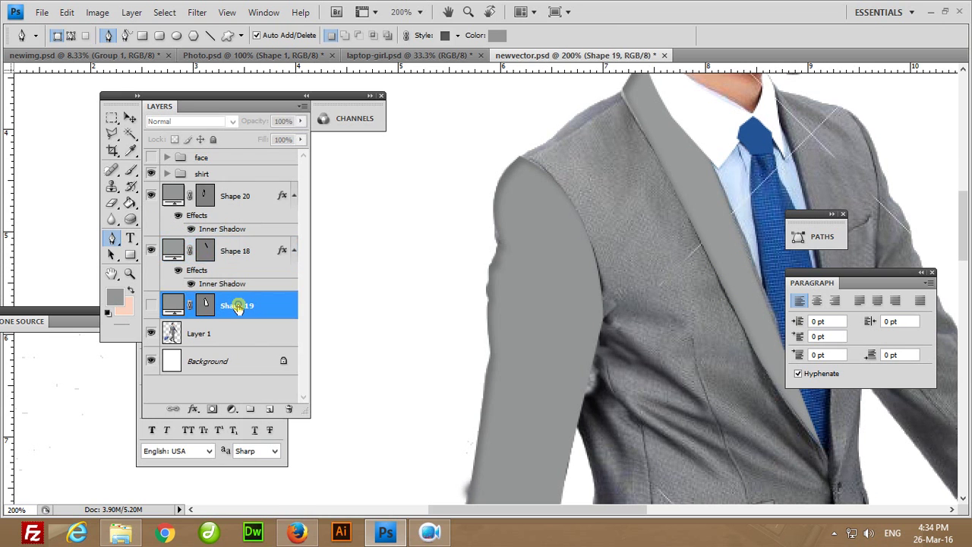
pyautogui.rightClick(235, 307)
pyautogui.click(311, 441)
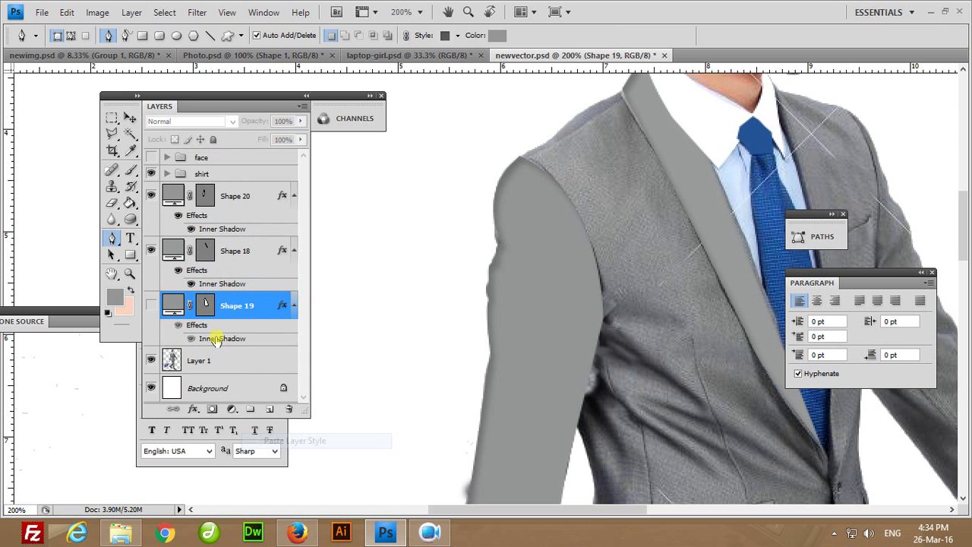
pyautogui.click(151, 304)
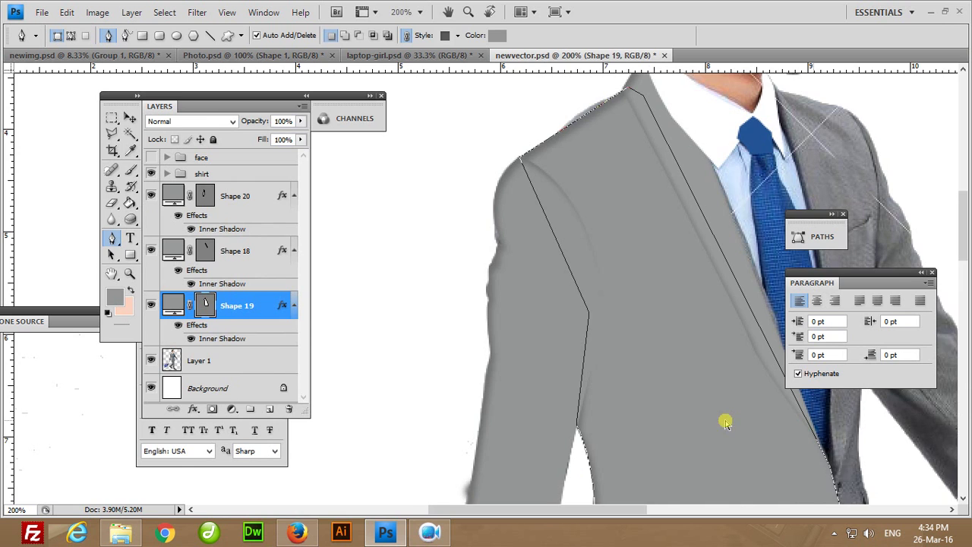
pyautogui.hotkey('ctrl', '-')
pyautogui.hotkey('ctrl', '-')
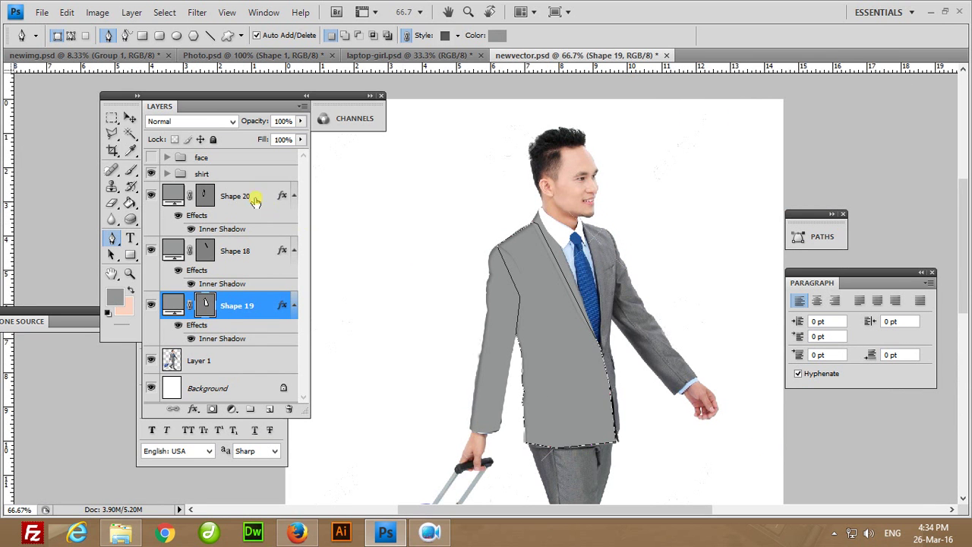
pyautogui.click(255, 200)
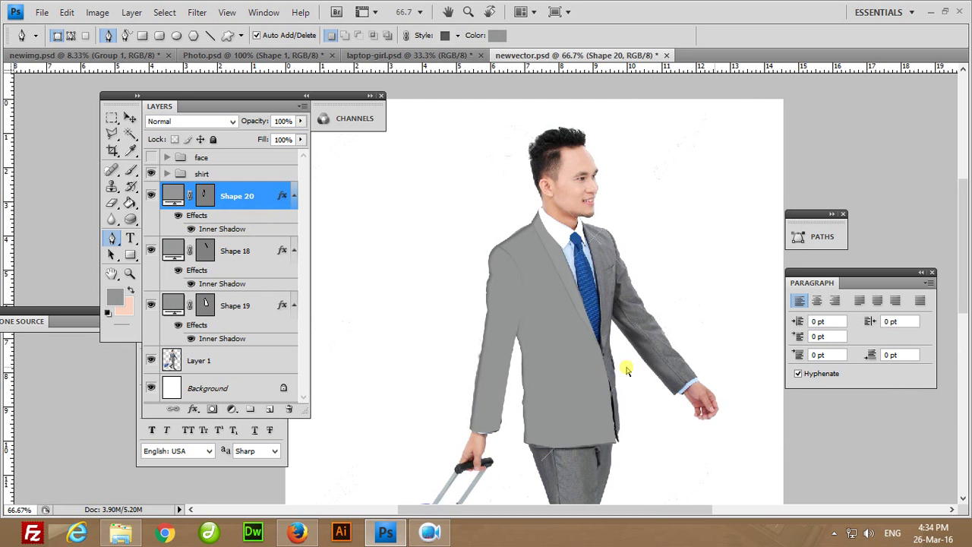
# Group Shapes 18, 19 and 20 into Group 1 and hide it to reveal the photo's jacket.
pyautogui.hotkey('ctrl', '+')
pyautogui.hotkey('ctrl', '+')
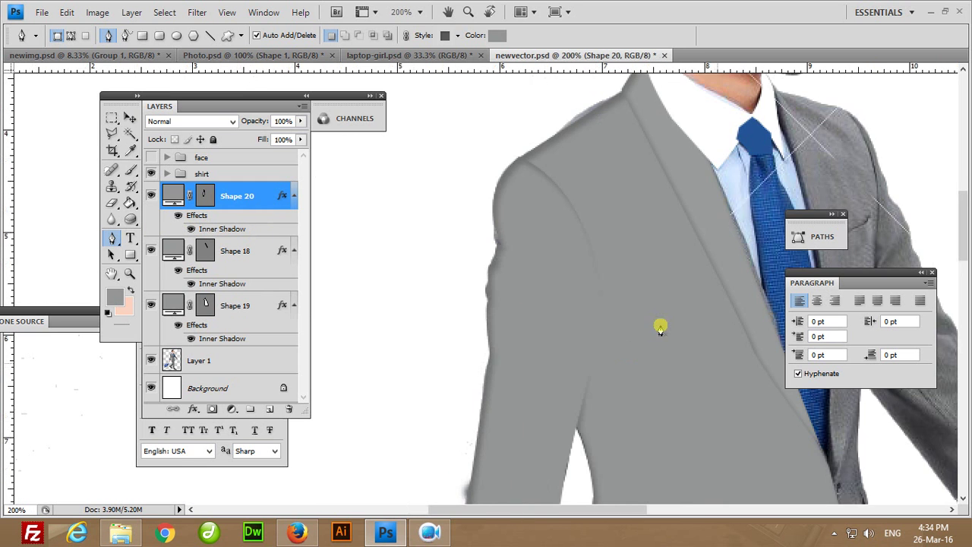
pyautogui.moveTo(699, 226)
pyautogui.mouseDown()
pyautogui.moveTo(378, 380)
pyautogui.moveTo(475, 334)
pyautogui.mouseUp()
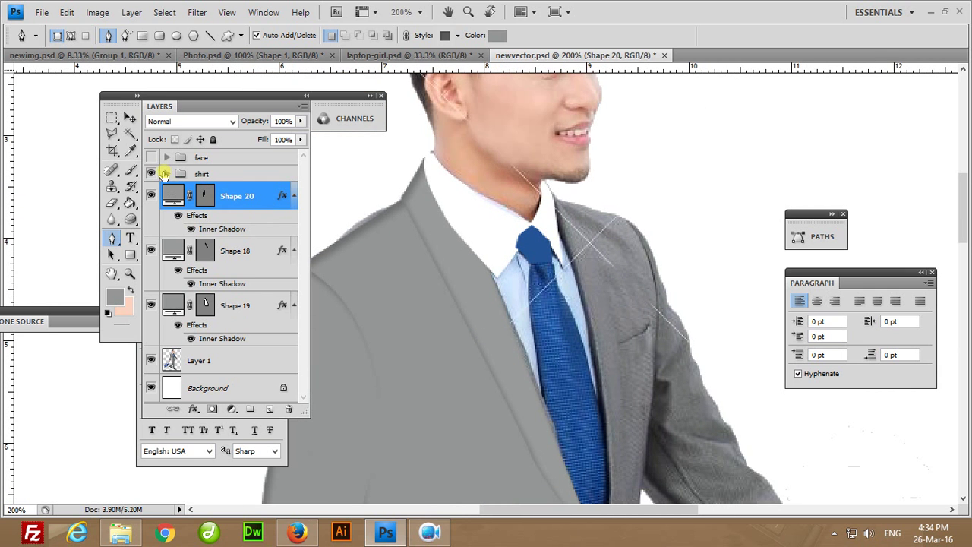
pyautogui.keyDown('shift'); pyautogui.click(251, 306); pyautogui.keyUp('shift')
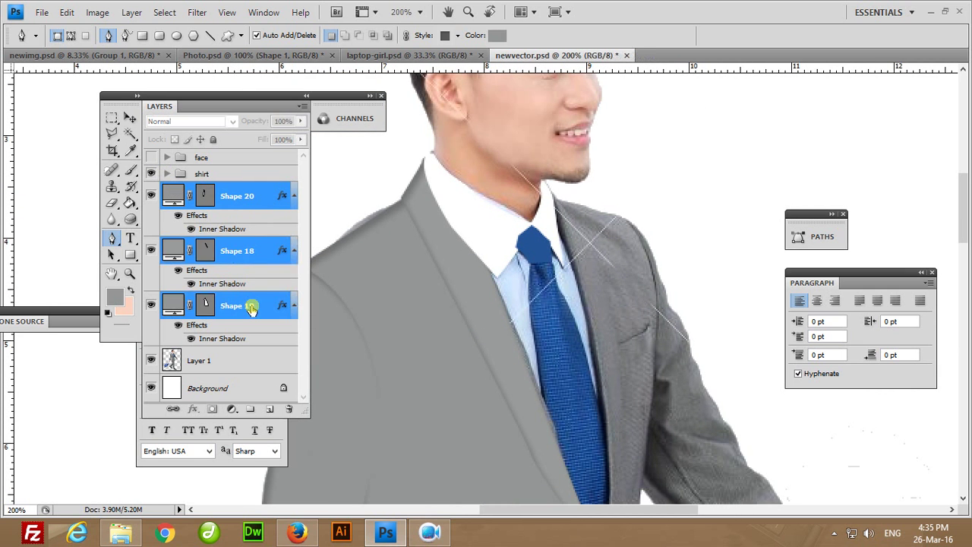
pyautogui.hotkey('ctrl', 'g')
pyautogui.click(151, 190)
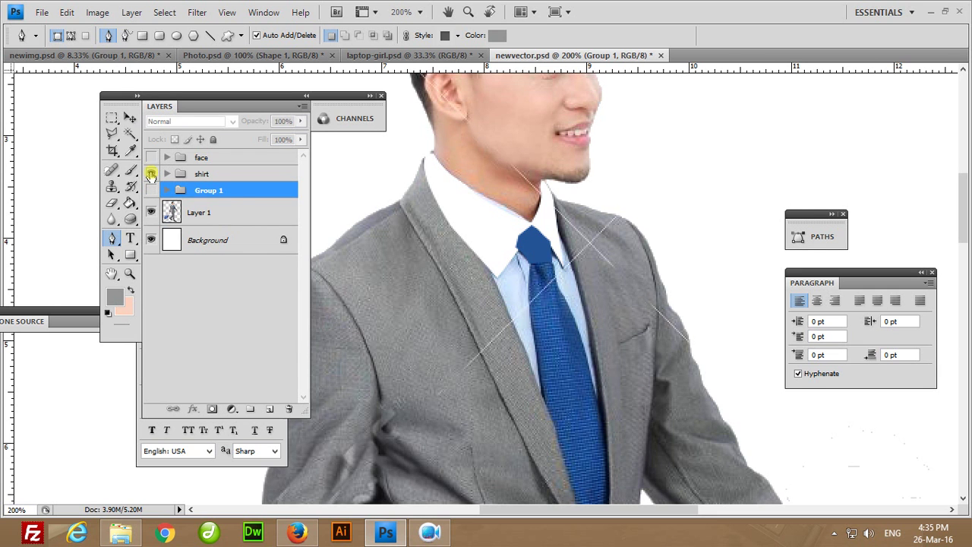
# Trace a new tie shape, Shape 21, over the photo's tie above Shape 17 in the shirt group.
pyautogui.click(166, 173)
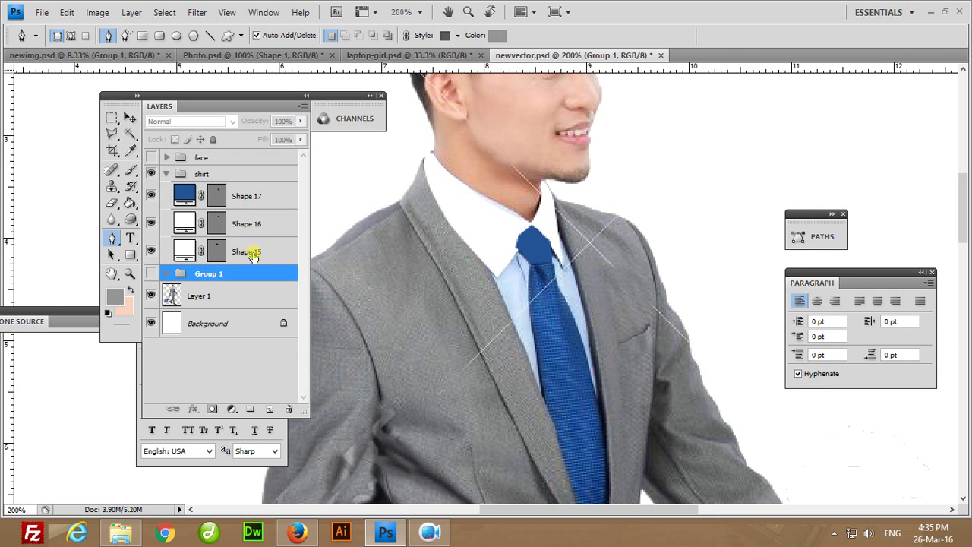
pyautogui.click(250, 201)
pyautogui.hscroll(3, 515, 419)
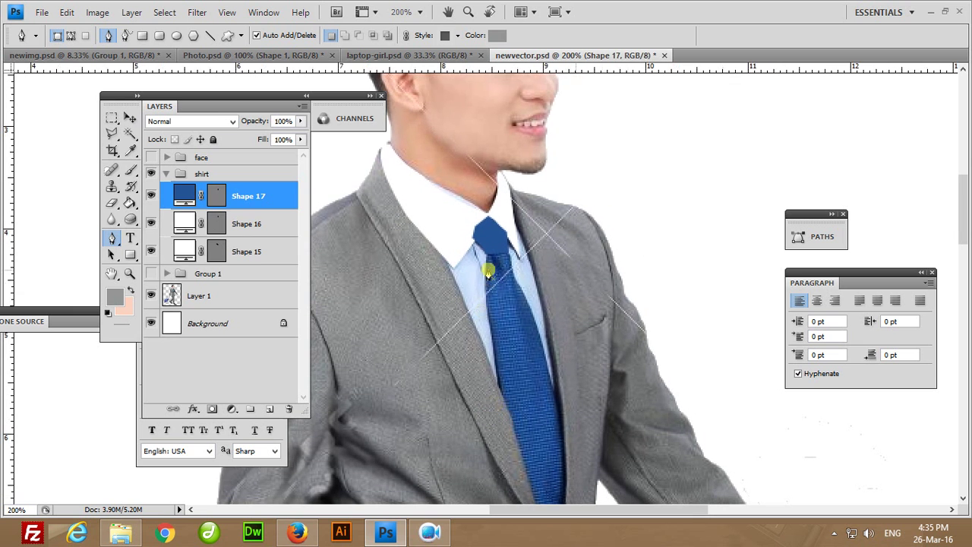
pyautogui.click(489, 256)
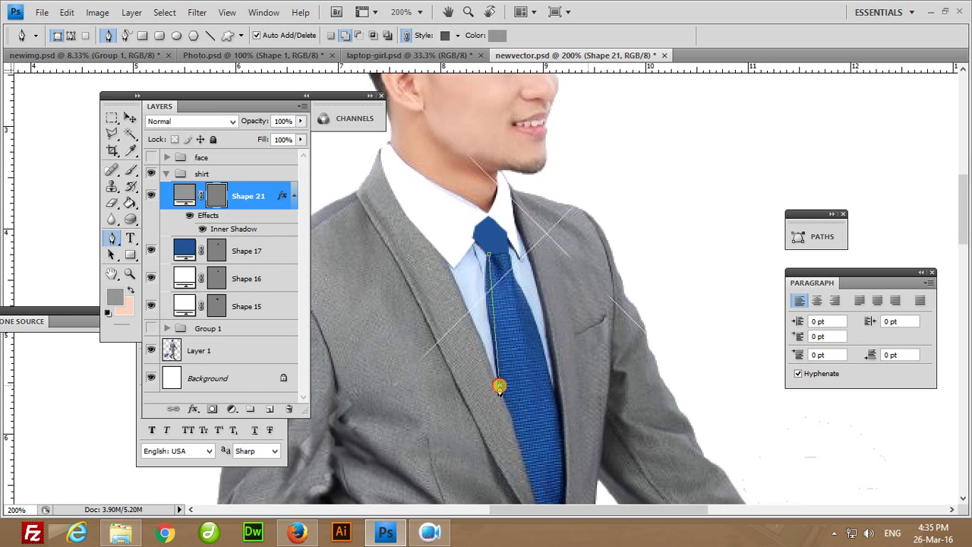
pyautogui.moveTo(499, 386)
pyautogui.mouseDown()
pyautogui.moveTo(514, 439)
pyautogui.moveTo(471, 325)
pyautogui.moveTo(495, 391)
pyautogui.mouseUp()
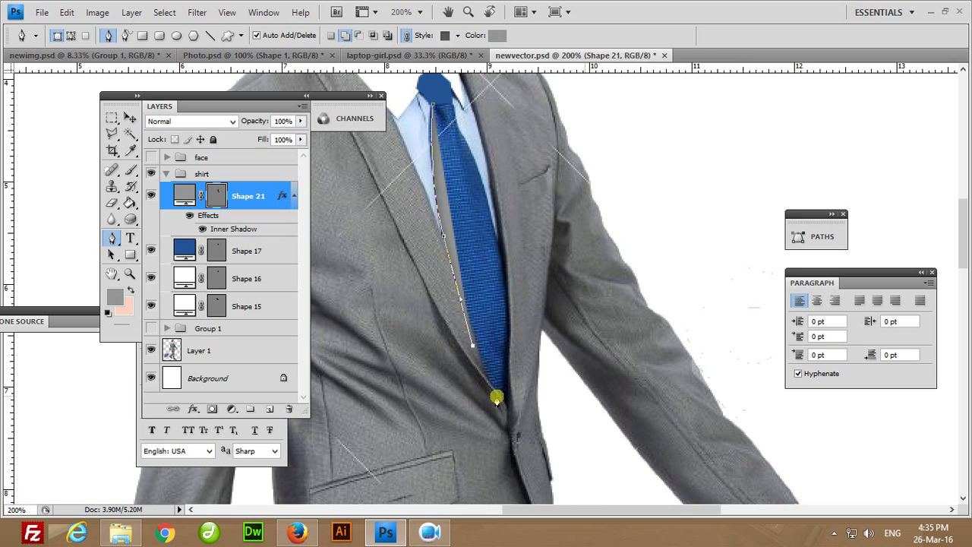
pyautogui.click(496, 396)
pyautogui.click(508, 405)
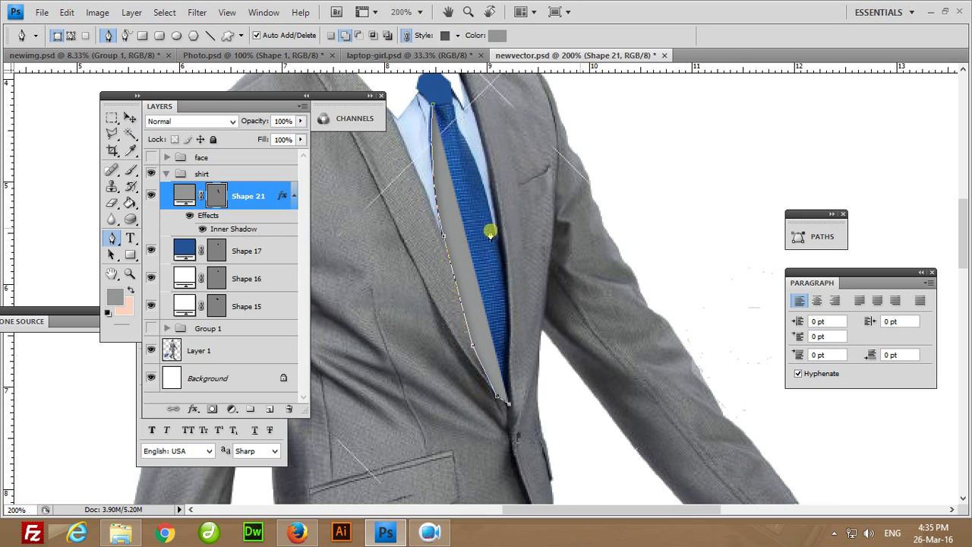
pyautogui.moveTo(495, 228); pyautogui.dragTo(467, 196)
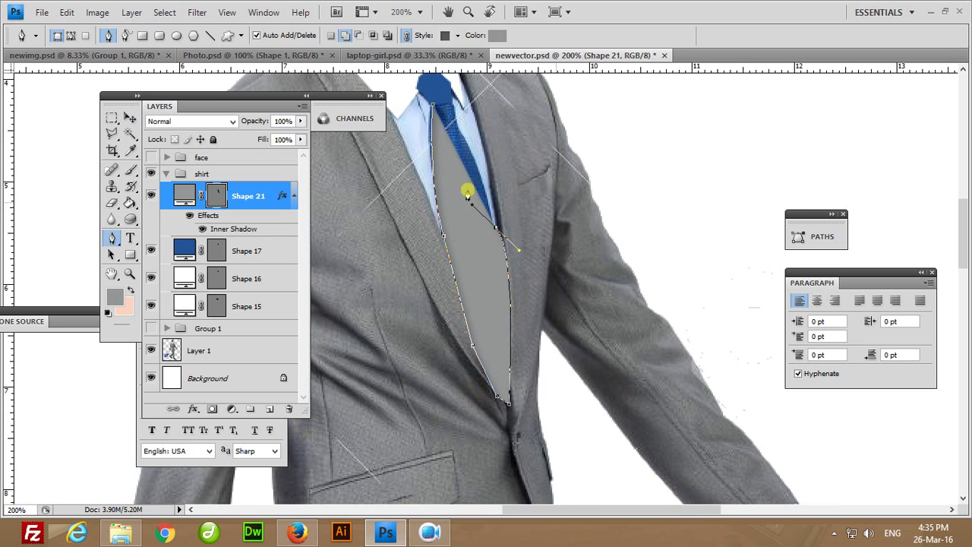
pyautogui.click(496, 228)
pyautogui.click(432, 109)
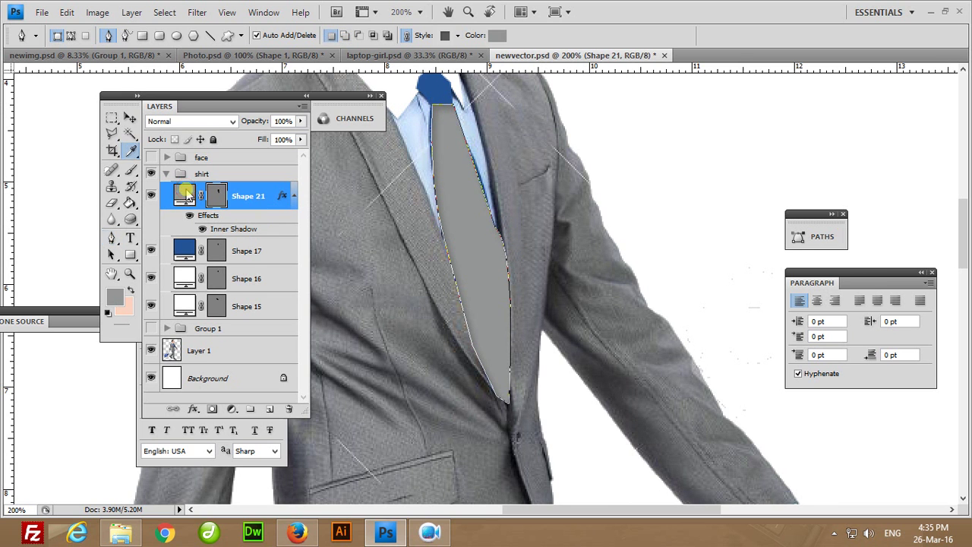
# Fill Shape 21 with blue sampled from the tie and collapse the shirt group.
pyautogui.doubleClick(185, 196)
pyautogui.click(434, 87)
pyautogui.click(804, 199)
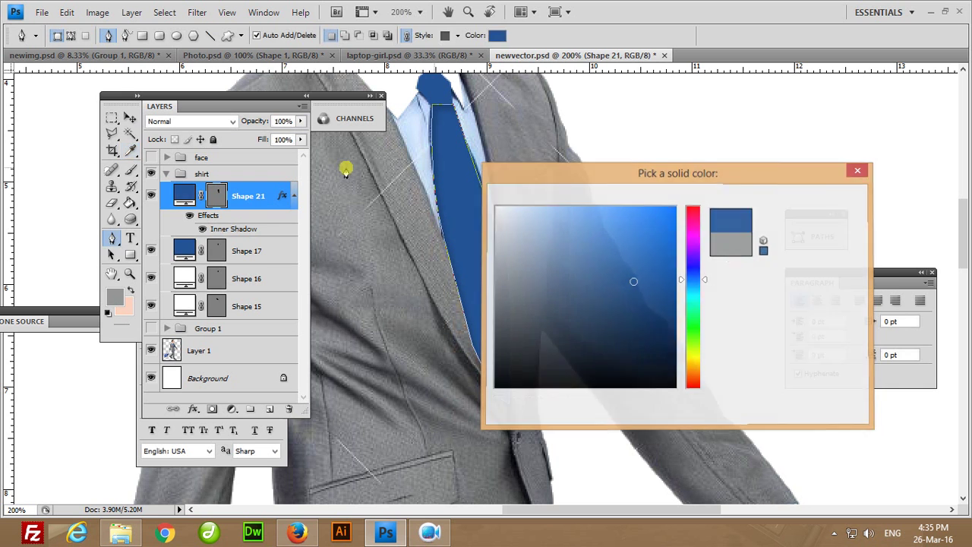
pyautogui.click(249, 250)
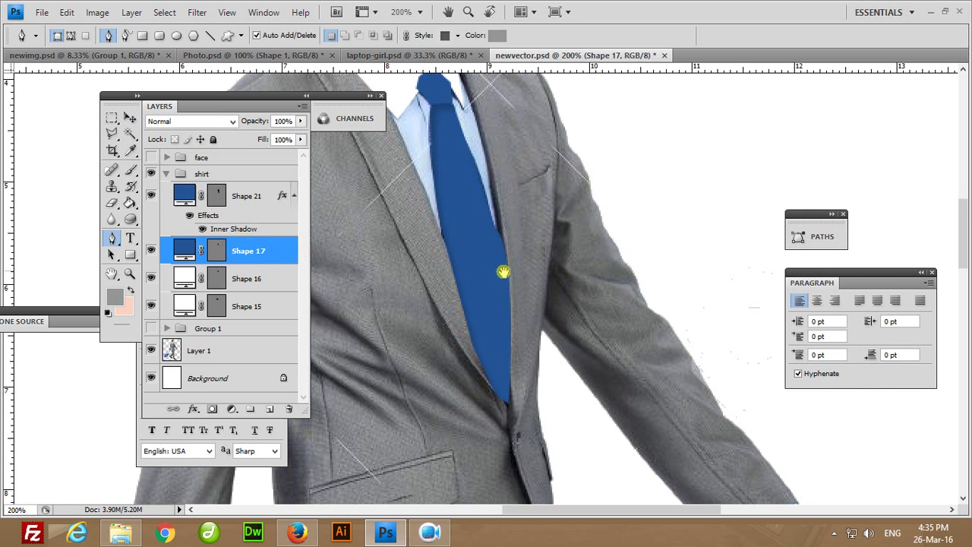
pyautogui.moveTo(503, 268); pyautogui.dragTo(525, 379)
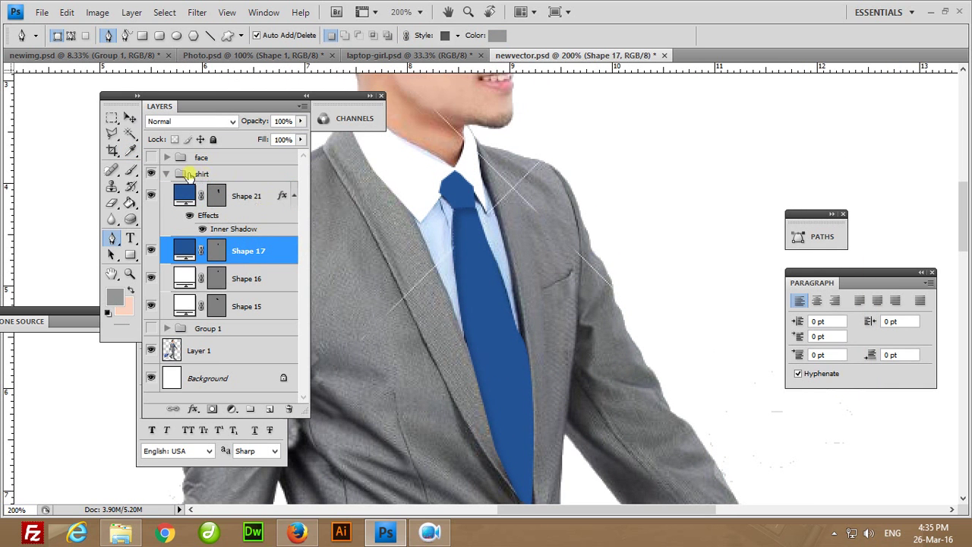
pyautogui.click(166, 174)
pyautogui.click(206, 183)
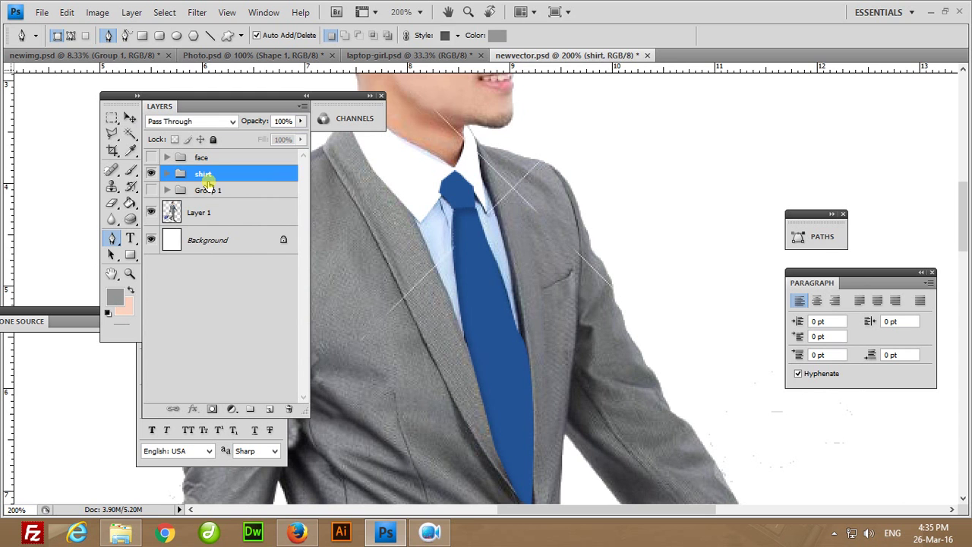
# Move the shirt group below Group 1 and start Shape 22 from the tie up to the collar and shoulder.
pyautogui.moveTo(207, 185); pyautogui.dragTo(207, 187)
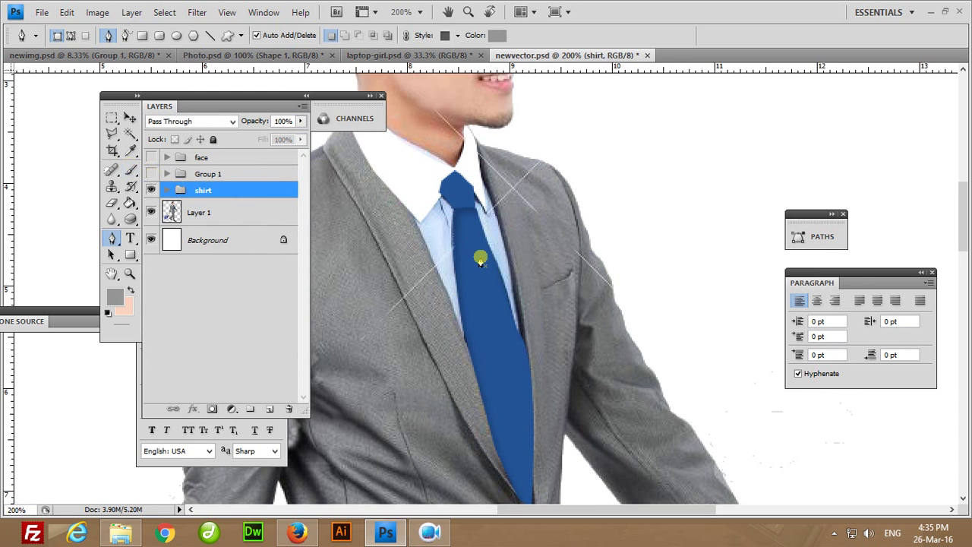
pyautogui.moveTo(510, 331); pyautogui.dragTo(457, 373)
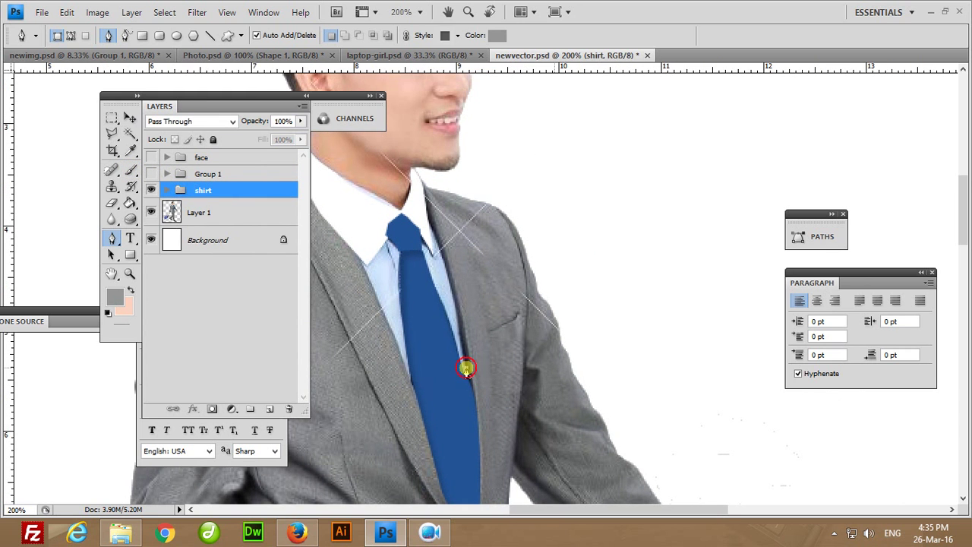
pyautogui.click(466, 368)
pyautogui.click(426, 186)
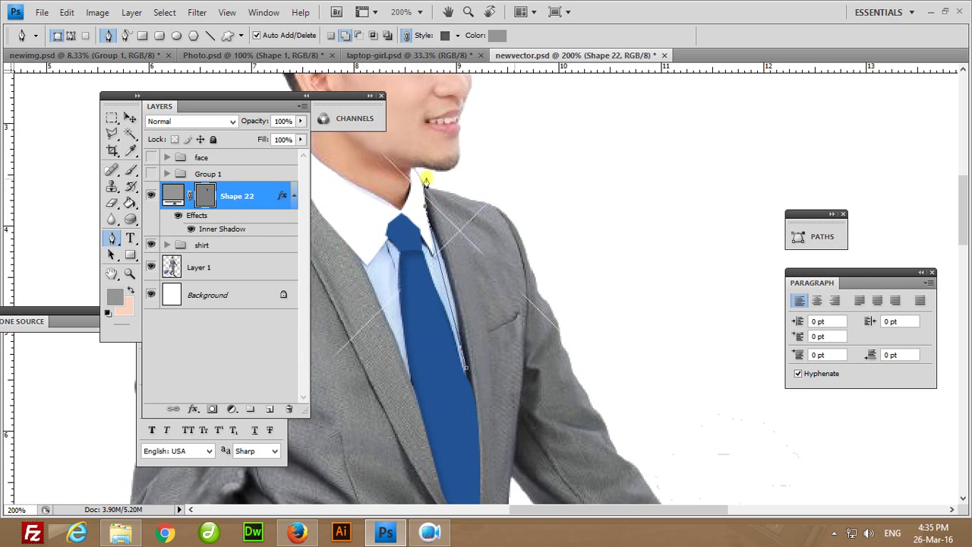
pyautogui.click(412, 172)
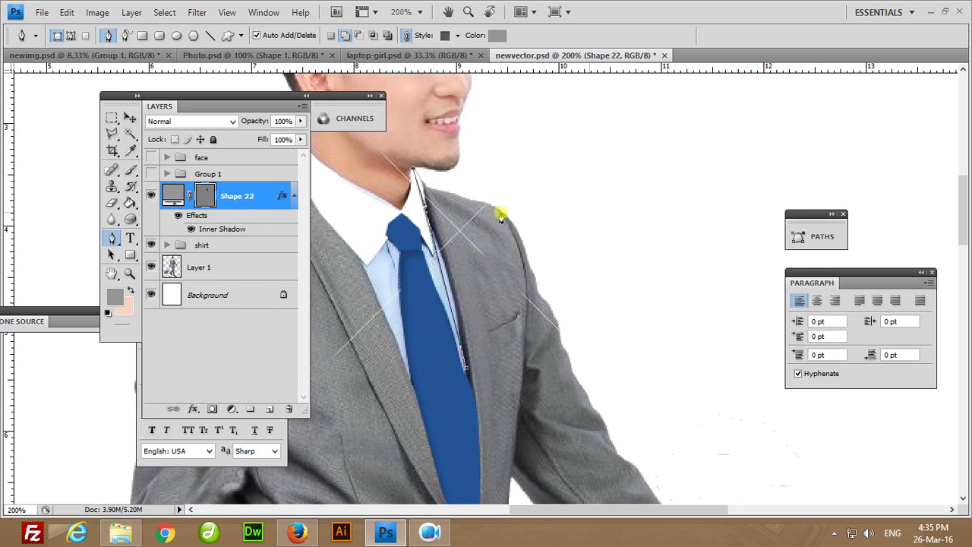
pyautogui.moveTo(485, 203); pyautogui.dragTo(549, 205)
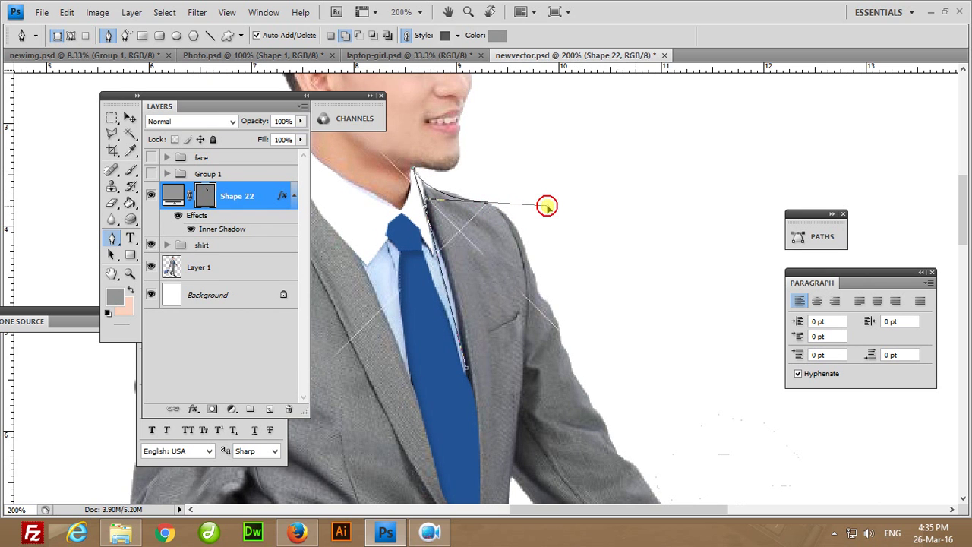
pyautogui.moveTo(525, 328); pyautogui.dragTo(525, 361)
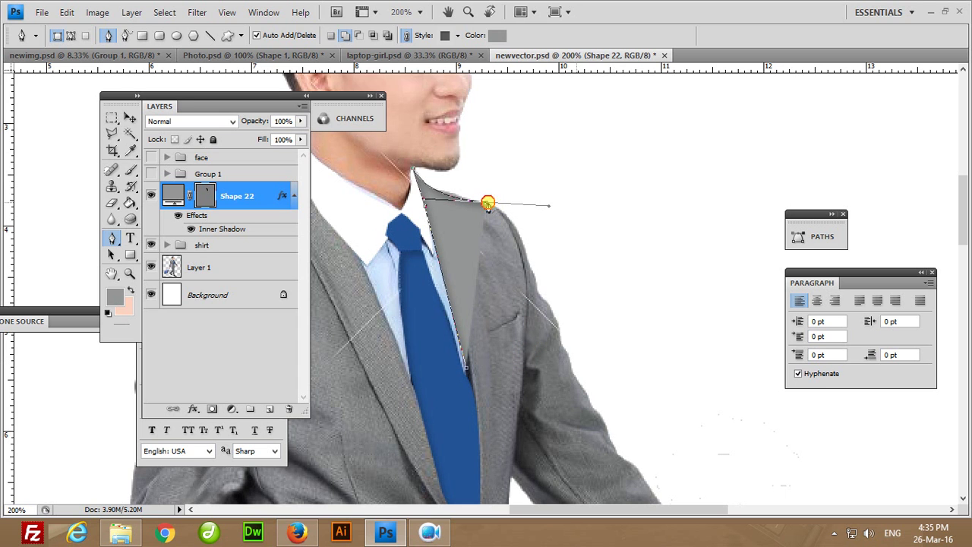
pyautogui.click(518, 260)
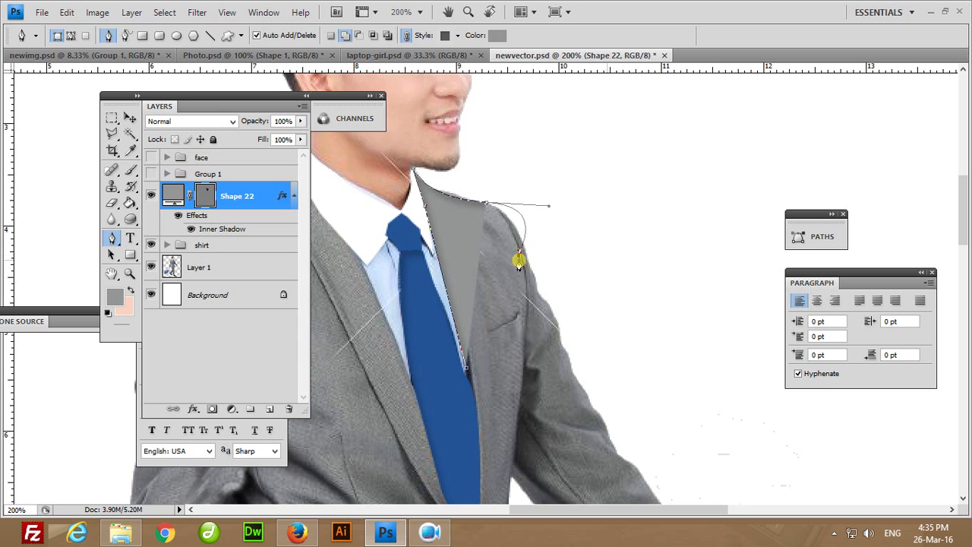
pyautogui.hotkey('ctrl', 'z')
pyautogui.keyDown('alt'); pyautogui.click(486, 203); pyautogui.keyUp('alt')
pyautogui.click(519, 260)
# Continue Shape 22's outline down the jacket's front edge to the tie tip.
pyautogui.moveTo(504, 321); pyautogui.dragTo(496, 142)
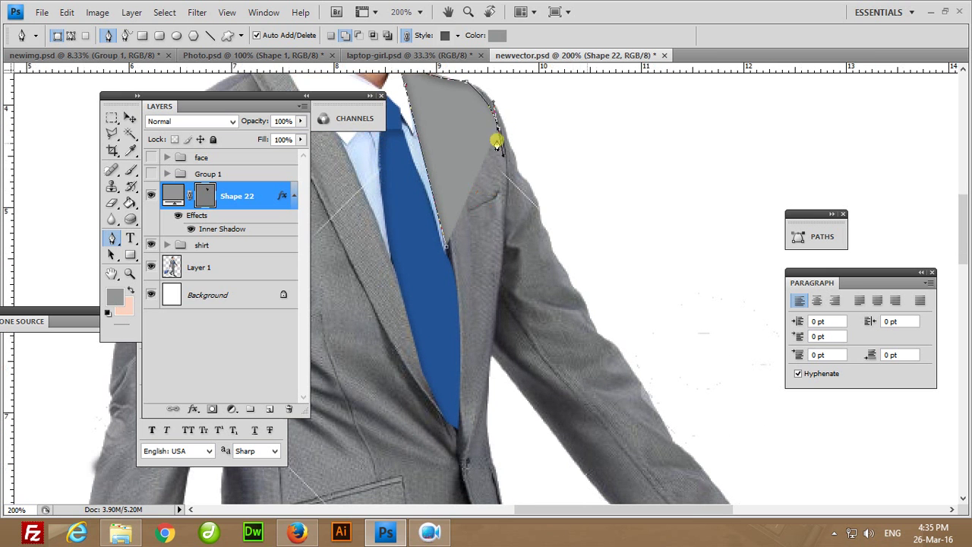
pyautogui.moveTo(500, 303); pyautogui.dragTo(498, 234)
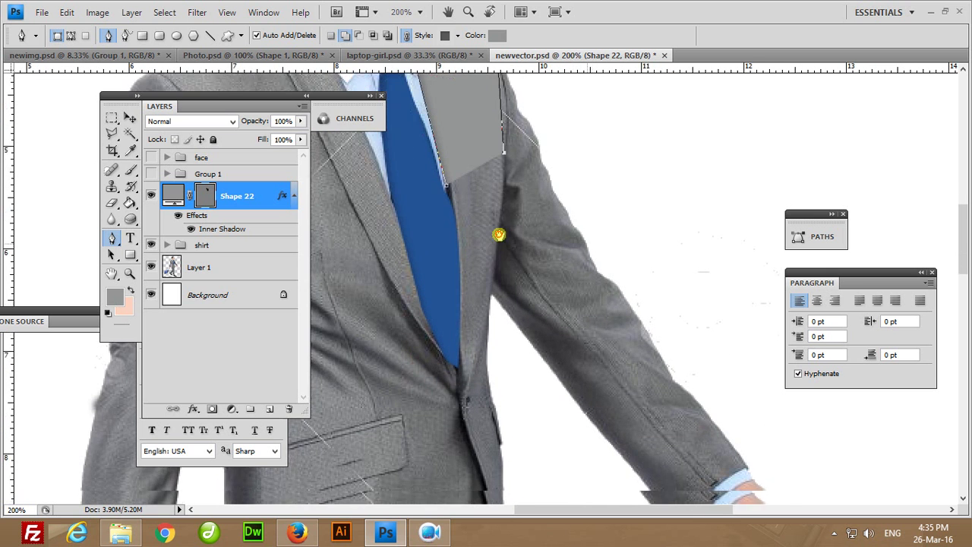
pyautogui.moveTo(493, 347)
pyautogui.mouseDown()
pyautogui.moveTo(493, 219)
pyautogui.moveTo(485, 256)
pyautogui.mouseUp()
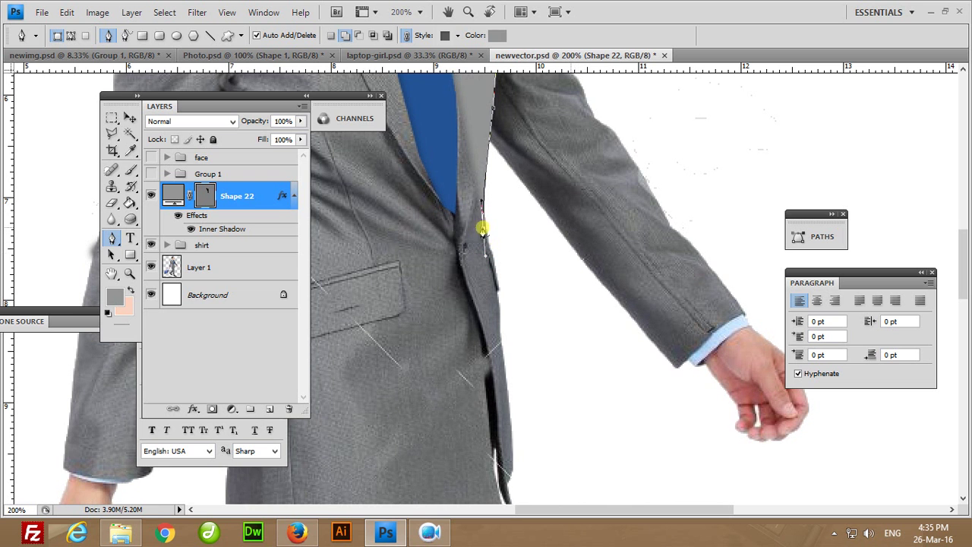
pyautogui.moveTo(493, 289)
pyautogui.mouseDown()
pyautogui.moveTo(481, 241)
pyautogui.moveTo(483, 312)
pyautogui.moveTo(495, 329)
pyautogui.mouseUp()
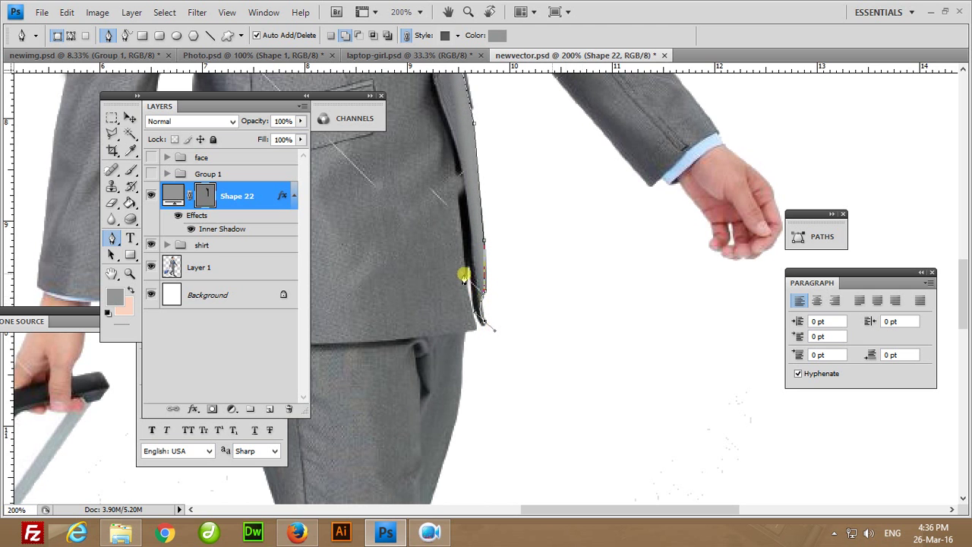
pyautogui.moveTo(449, 190); pyautogui.dragTo(475, 210)
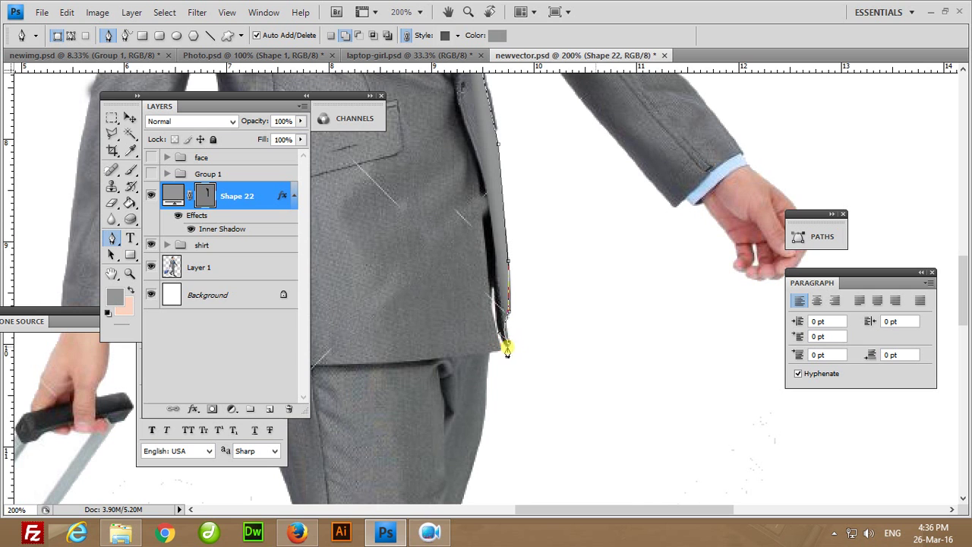
pyautogui.moveTo(506, 349); pyautogui.dragTo(501, 324)
pyautogui.moveTo(471, 234); pyautogui.dragTo(491, 371)
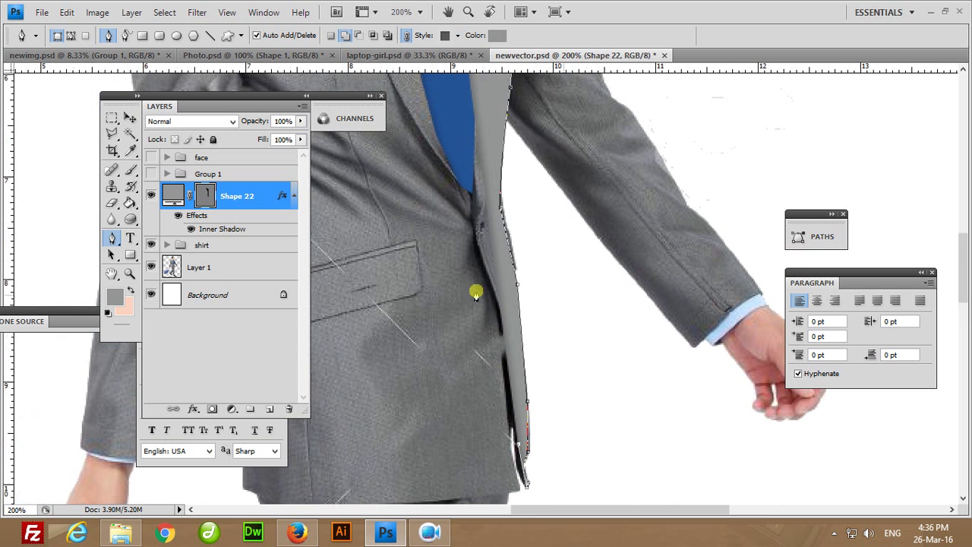
pyautogui.moveTo(484, 275); pyautogui.dragTo(495, 282)
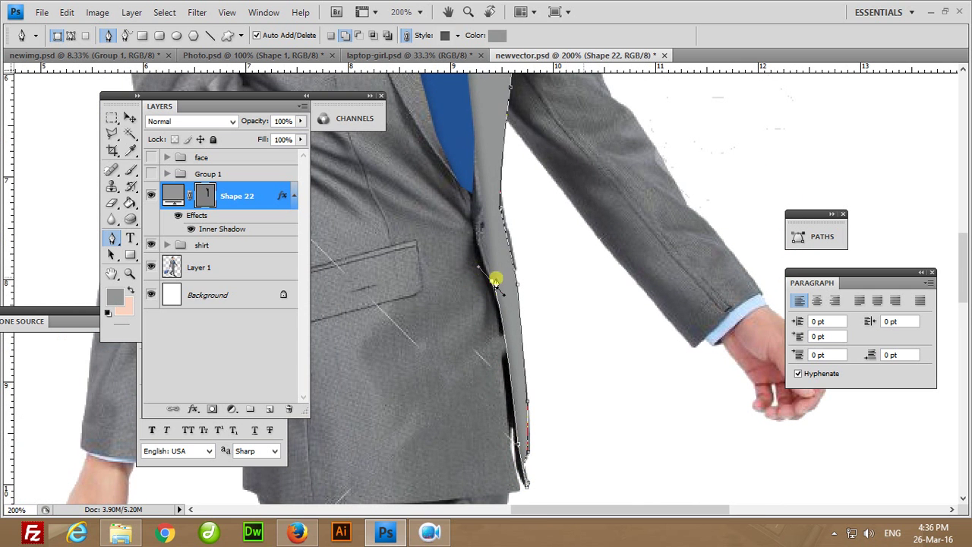
pyautogui.click(480, 220)
pyautogui.moveTo(483, 190); pyautogui.dragTo(516, 405)
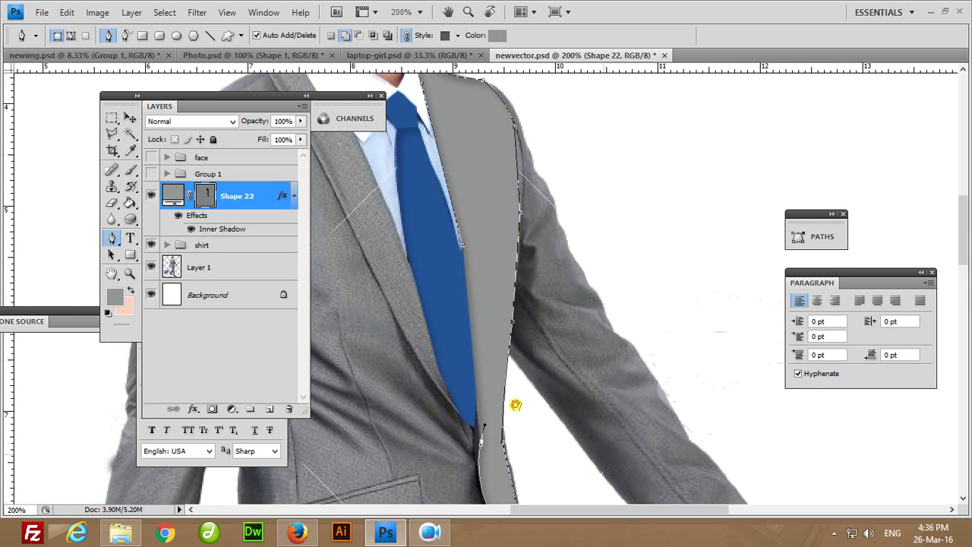
# Set Shape 22's fill to 0% and finish its path along the tie edge.
pyautogui.click(298, 140)
pyautogui.moveTo(287, 157); pyautogui.dragTo(174, 158)
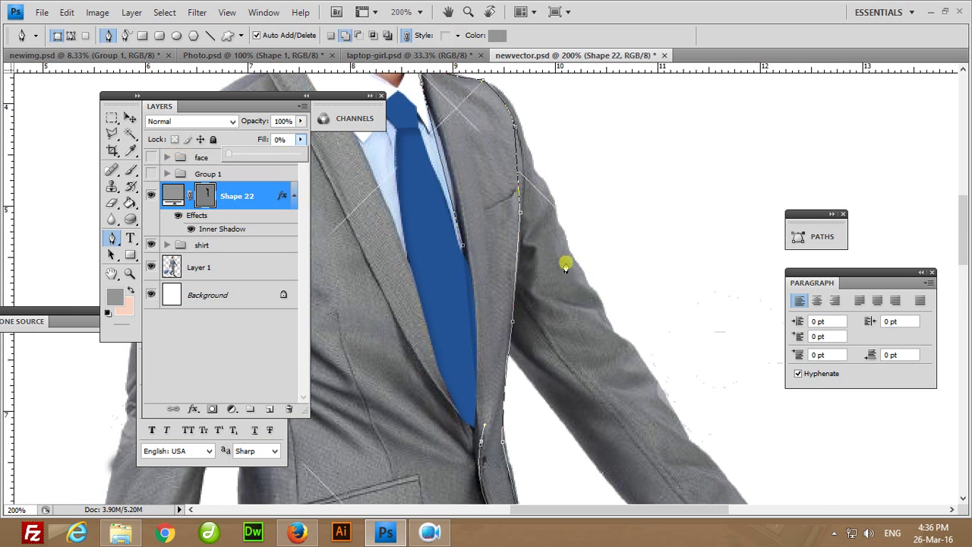
pyautogui.moveTo(488, 246); pyautogui.dragTo(512, 322)
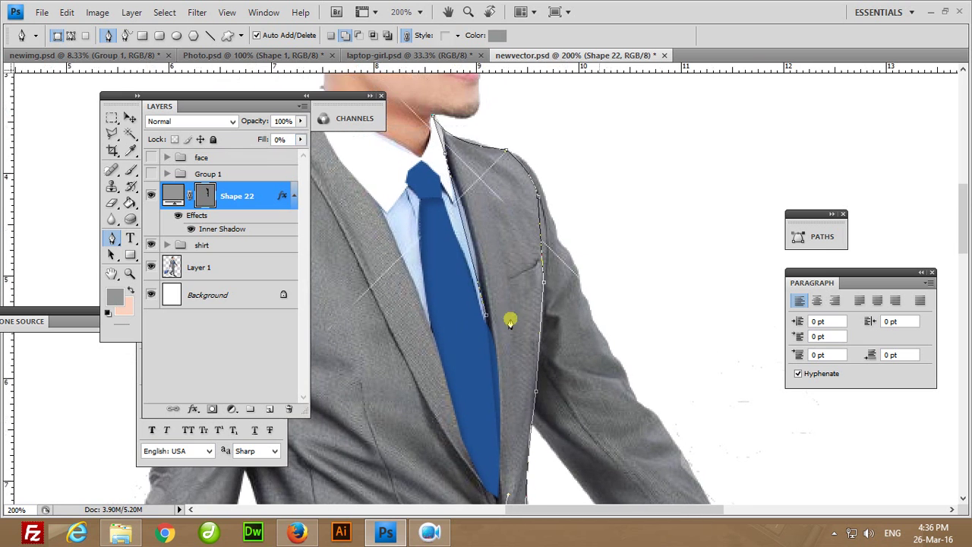
pyautogui.click(489, 305)
pyautogui.moveTo(481, 225); pyautogui.dragTo(524, 345)
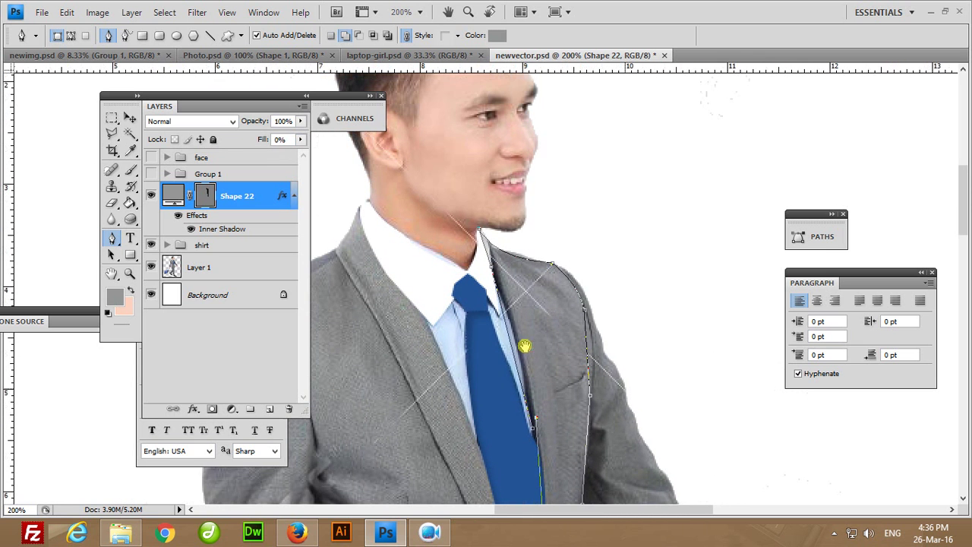
pyautogui.click(533, 436)
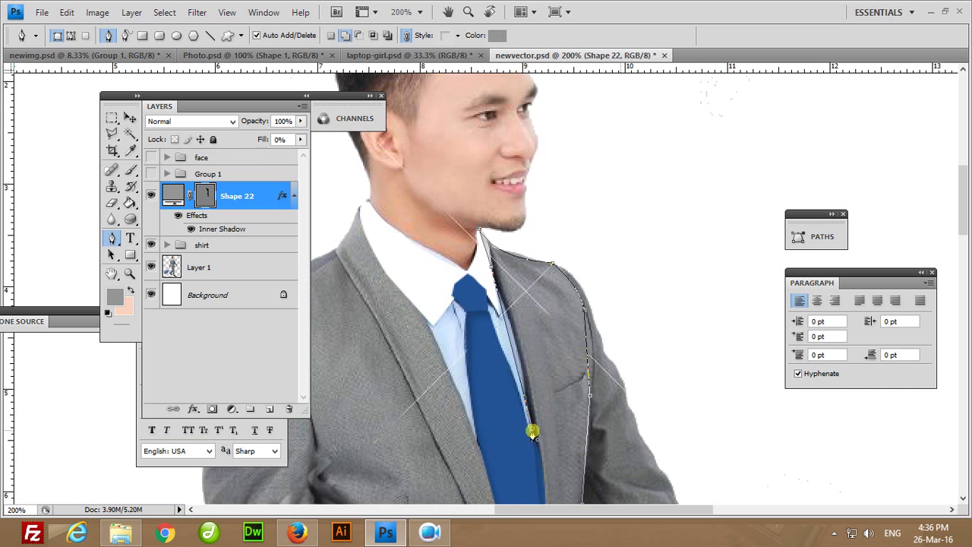
pyautogui.press('Return')
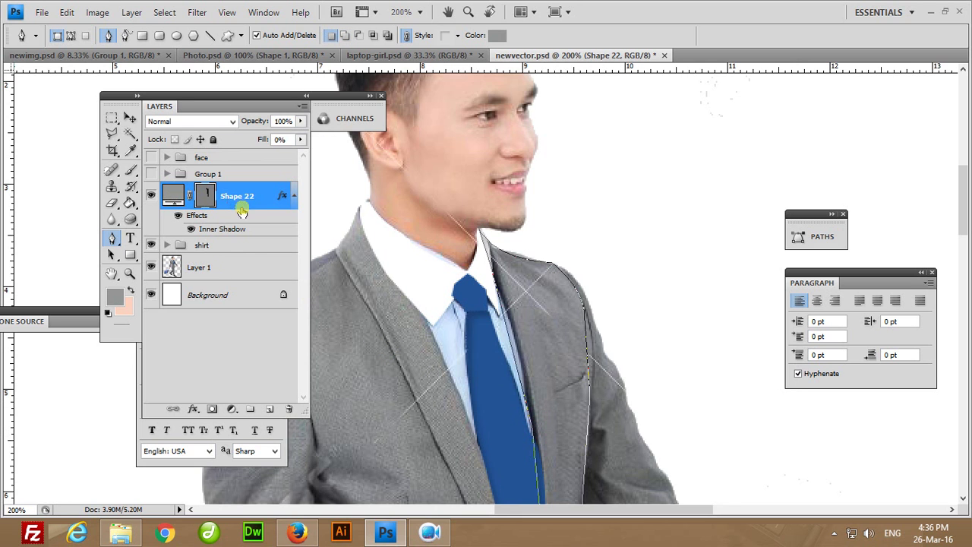
# Move Shape 22 into Group 1.
pyautogui.click(249, 252)
pyautogui.moveTo(684, 403)
pyautogui.mouseDown()
pyautogui.moveTo(645, 299)
pyautogui.moveTo(698, 397)
pyautogui.mouseUp()
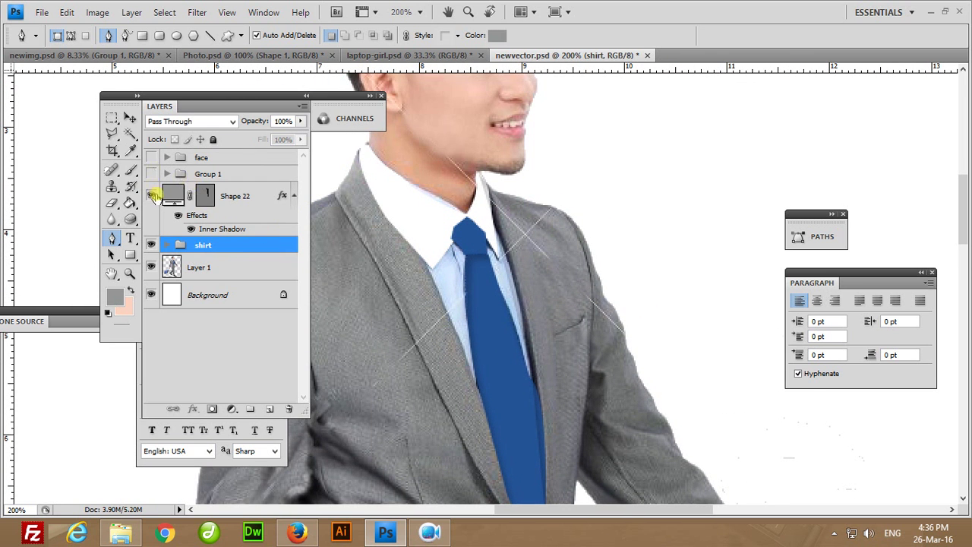
pyautogui.click(167, 245)
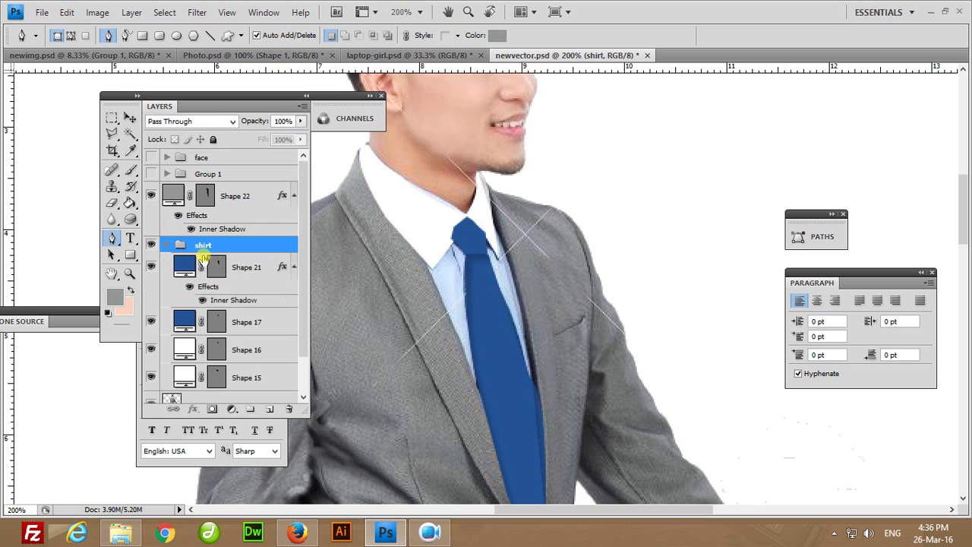
pyautogui.moveTo(238, 207); pyautogui.dragTo(238, 173)
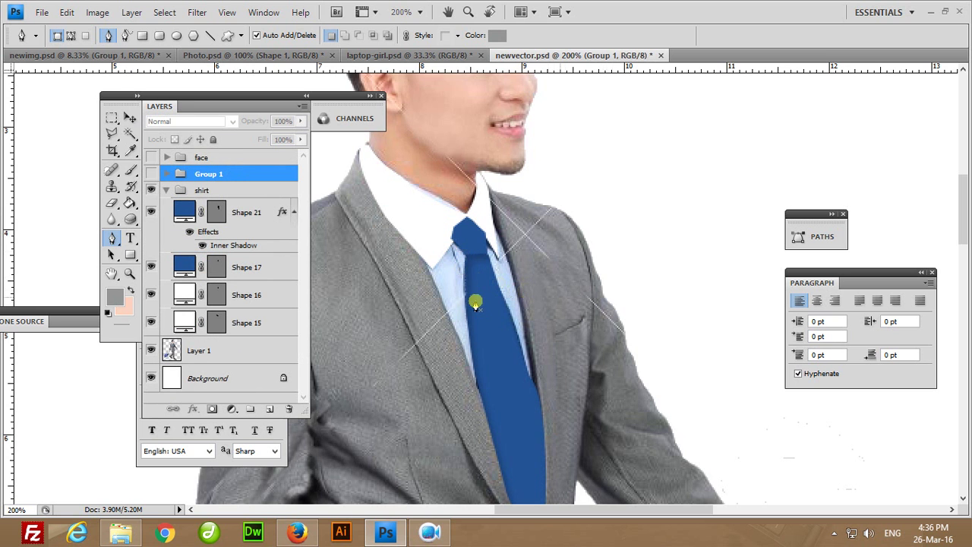
# Move Shape 21 and Shape 17 down two places below Shape 15, then collapse the shirt group.
pyautogui.click(244, 211)
pyautogui.keyDown('shift'); pyautogui.click(253, 269); pyautogui.keyUp('shift')
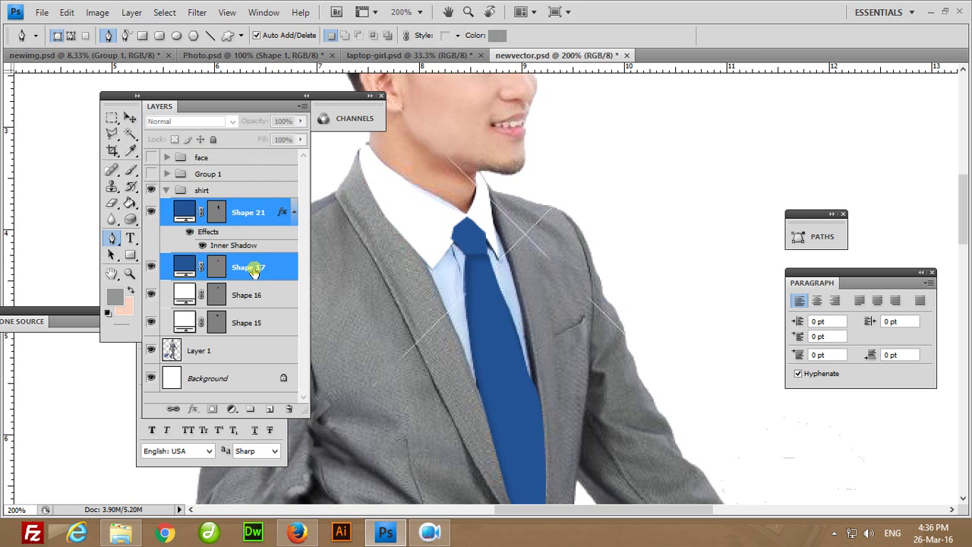
pyautogui.hotkey('ctrl', '[')
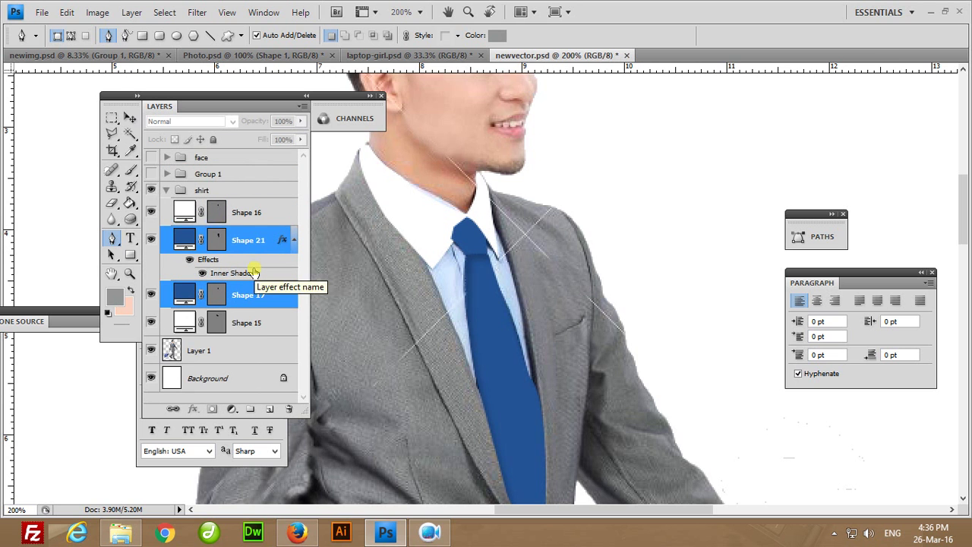
pyautogui.hotkey('ctrl', '[')
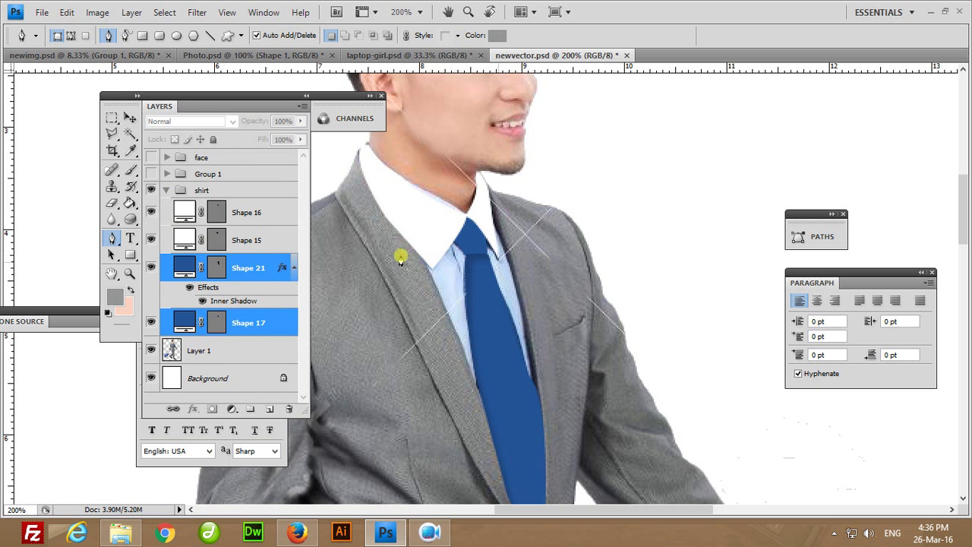
pyautogui.click(167, 191)
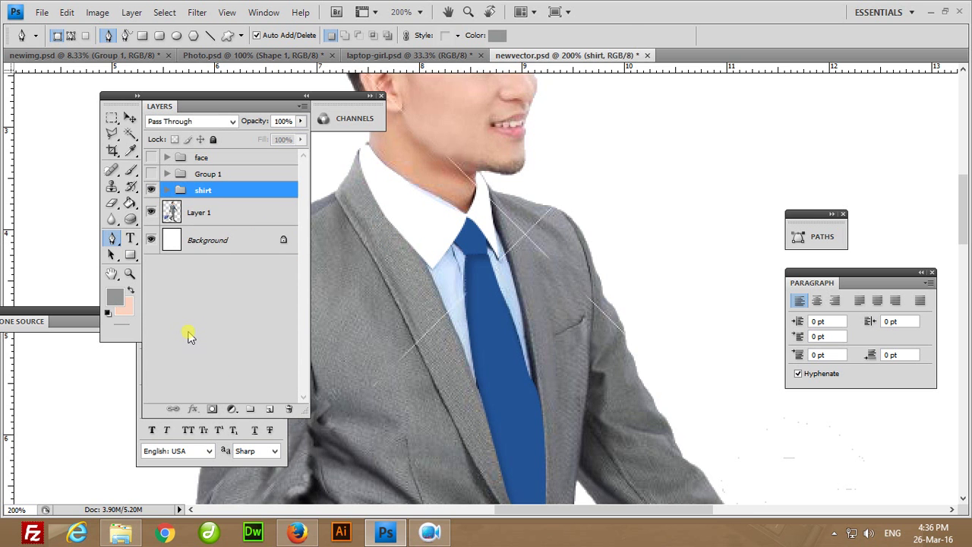
# Zoom out and preview the vector art with the photo hidden and face, Group 1 and shirt shown.
pyautogui.hotkey('ctrl', '-')
pyautogui.hotkey('ctrl', '-')
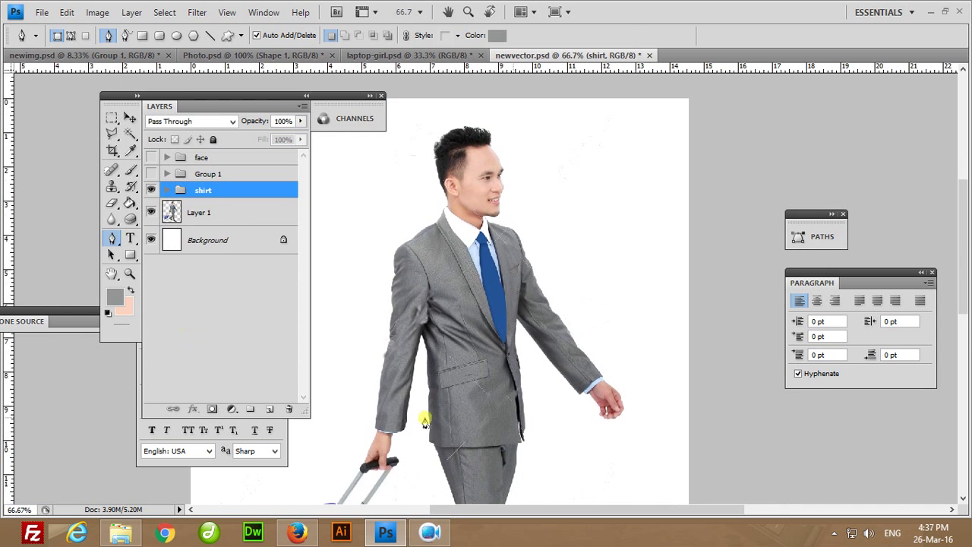
pyautogui.scroll(-2, 423, 412)
pyautogui.scroll(-6, 426, 421)
pyautogui.hotkey('ctrl', '-')
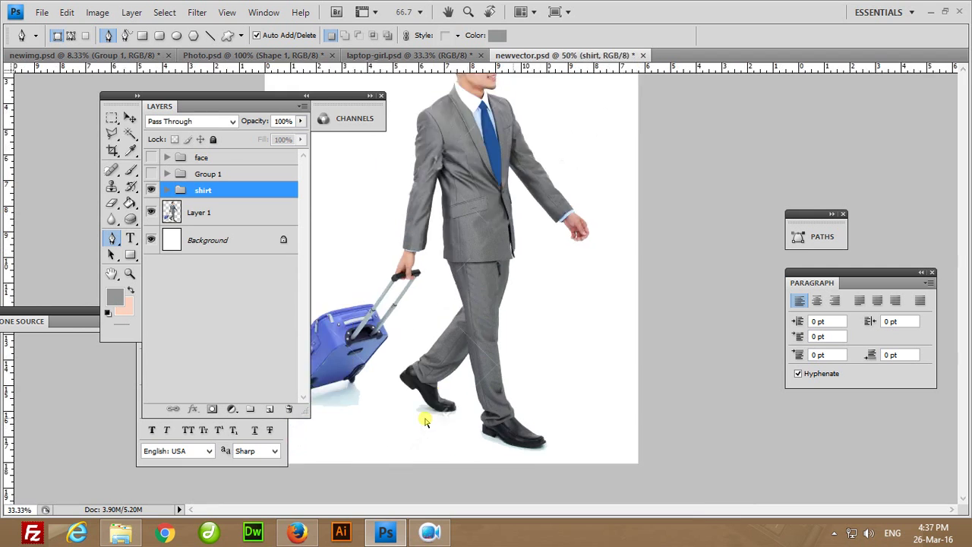
pyautogui.hotkey('ctrl', '-')
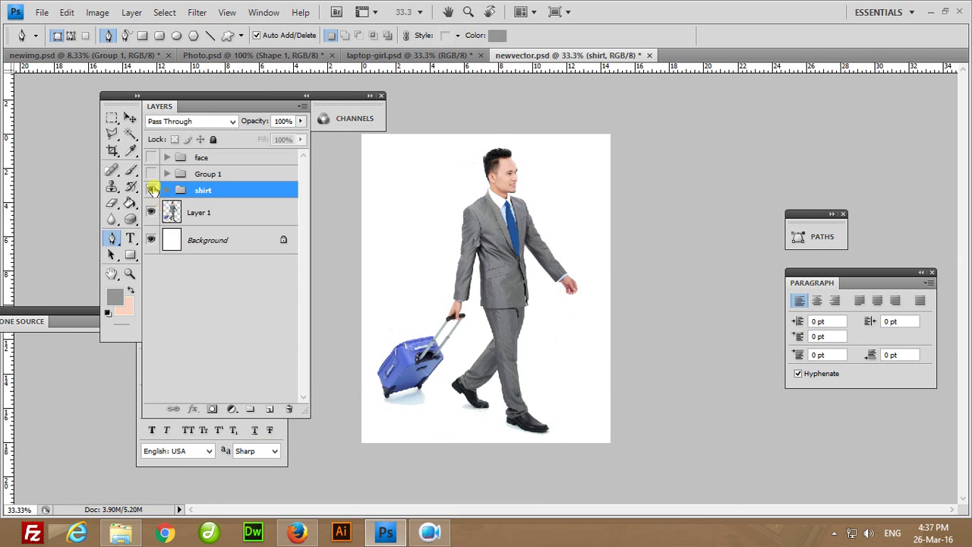
pyautogui.click(152, 190)
pyautogui.click(151, 212)
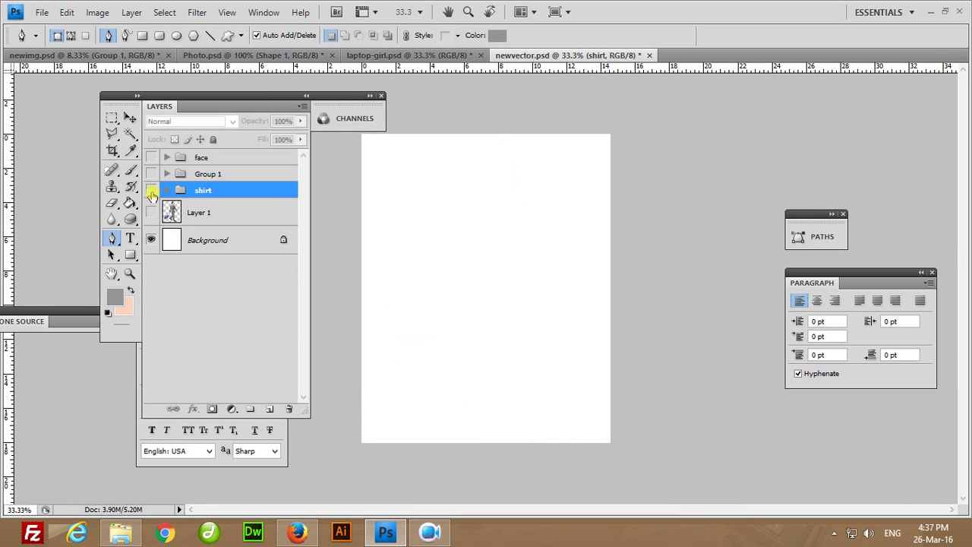
pyautogui.click(151, 190)
pyautogui.click(152, 174)
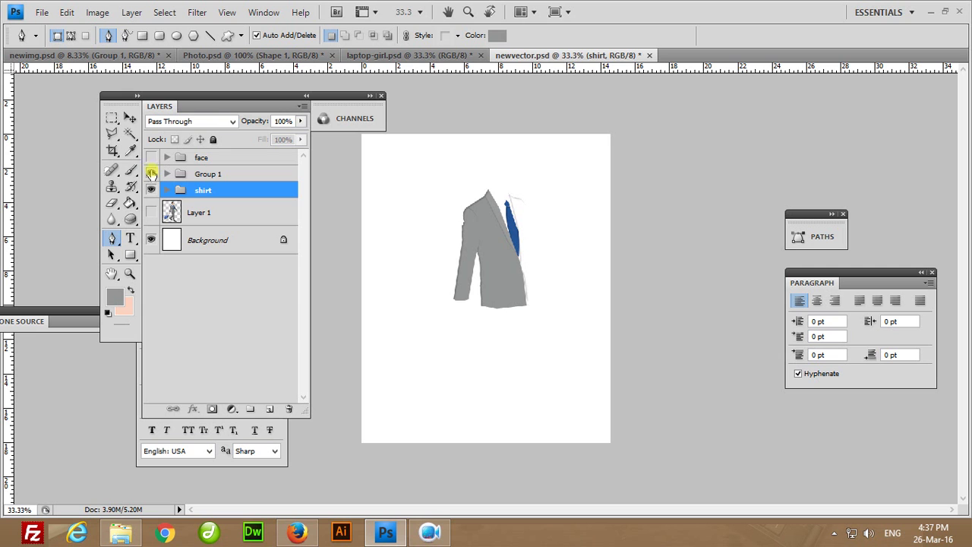
pyautogui.click(152, 157)
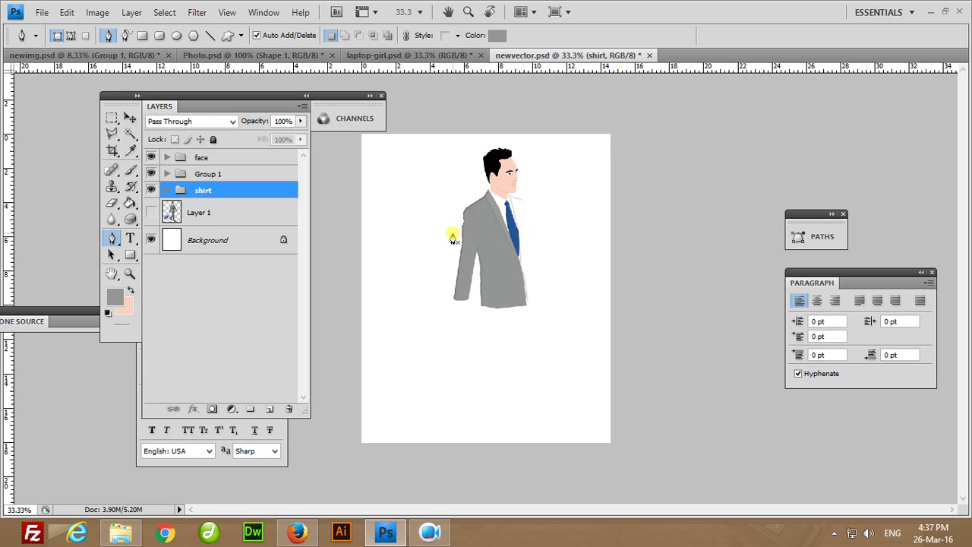
# Restore Shape 22's fill to 100% solid grey.
pyautogui.press('v')
pyautogui.click(520, 209)
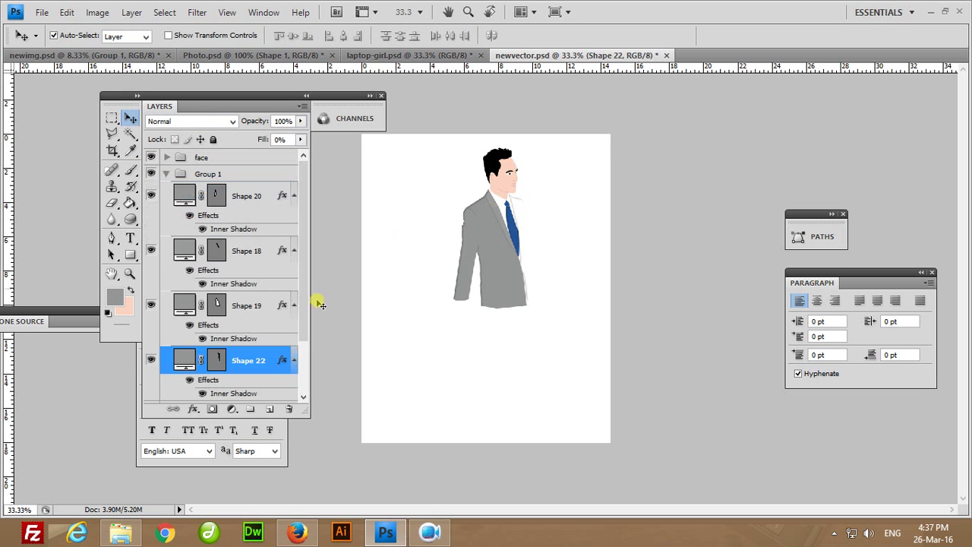
pyautogui.click(301, 139)
pyautogui.moveTo(315, 167); pyautogui.dragTo(319, 173)
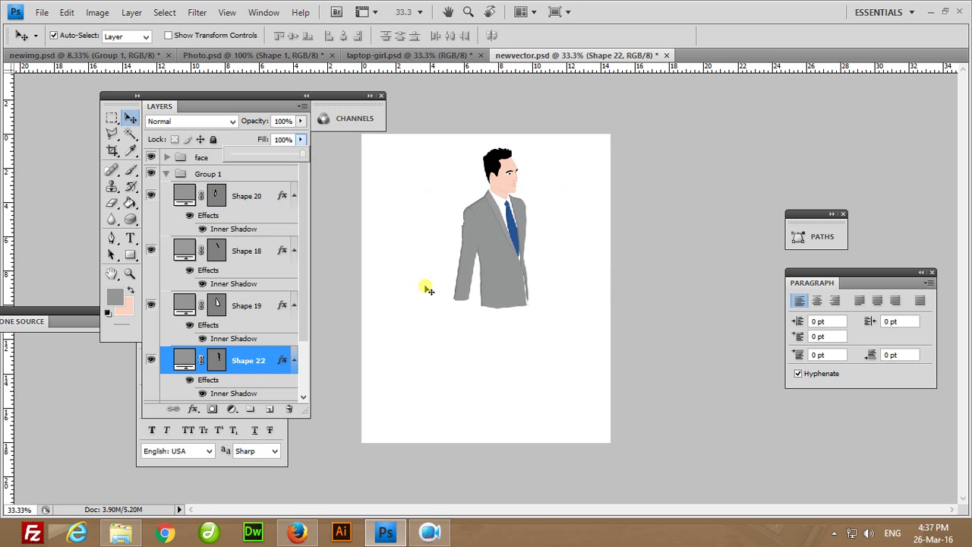
# Hide Group 1, shirt and face groups and show the original photo layer.
pyautogui.hotkey('ctrl', '+')
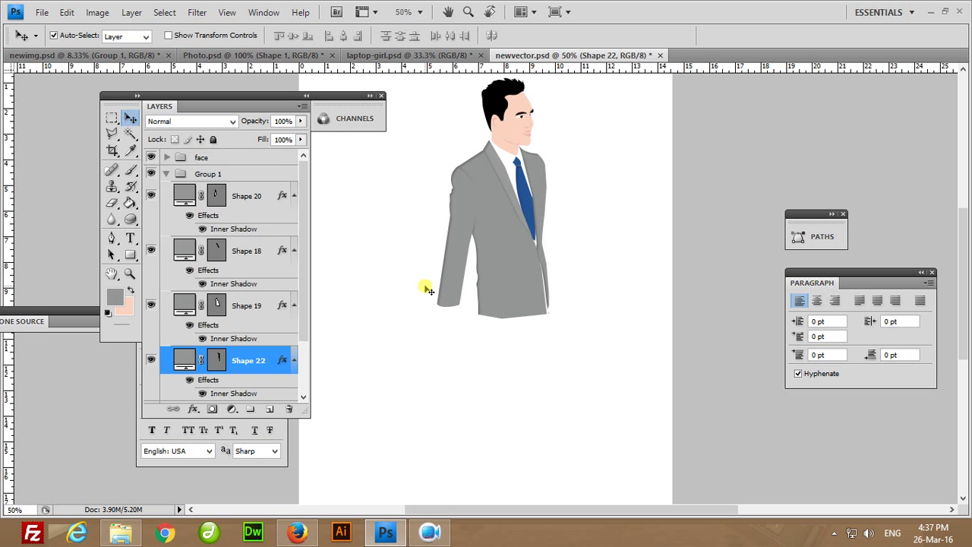
pyautogui.click(166, 174)
pyautogui.click(151, 190)
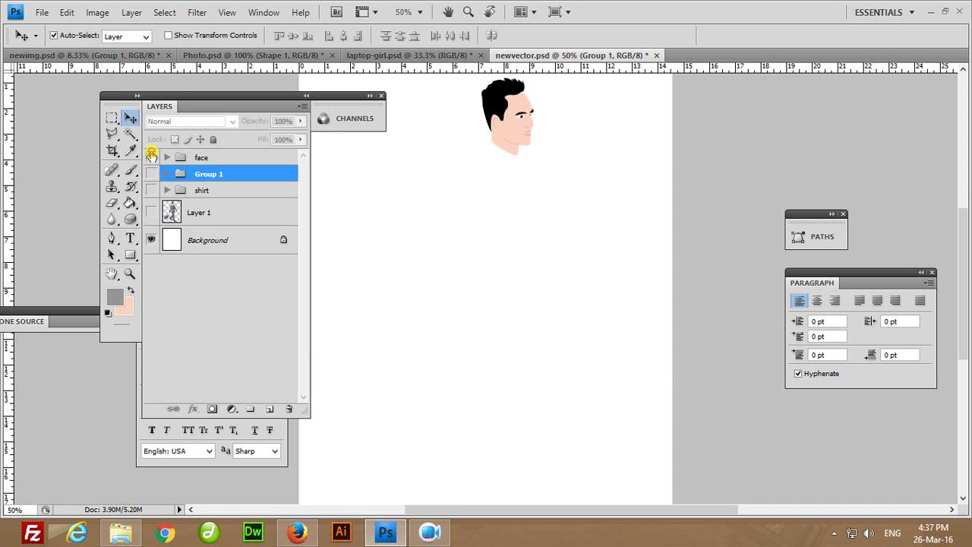
pyautogui.click(151, 156)
pyautogui.click(151, 213)
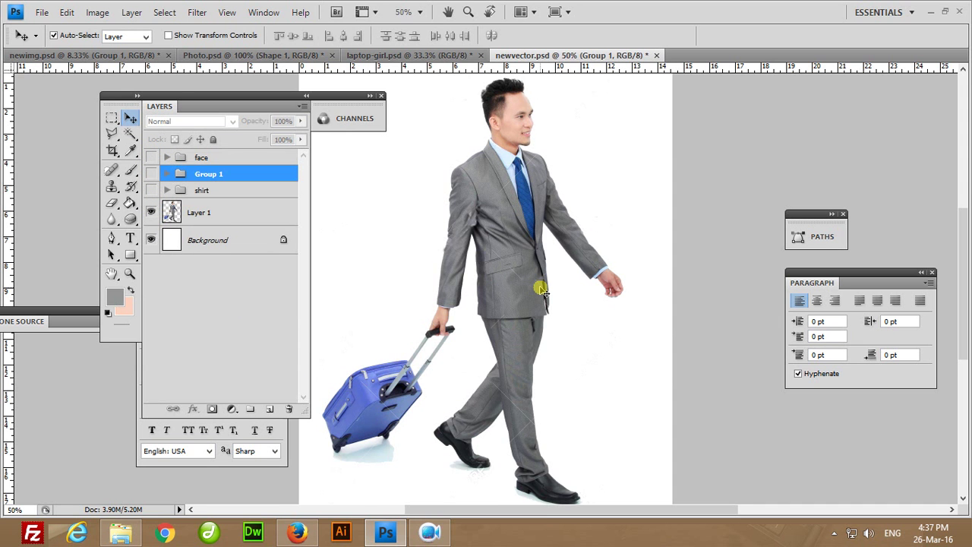
# Set the Pen tool to shape mode, expand Group 1 and select Shape 19.
pyautogui.scroll(2, 543, 291)
pyautogui.moveTo(640, 223)
pyautogui.mouseDown()
pyautogui.moveTo(568, 400)
pyautogui.moveTo(511, 365)
pyautogui.mouseUp()
pyautogui.scroll(1, 511, 364)
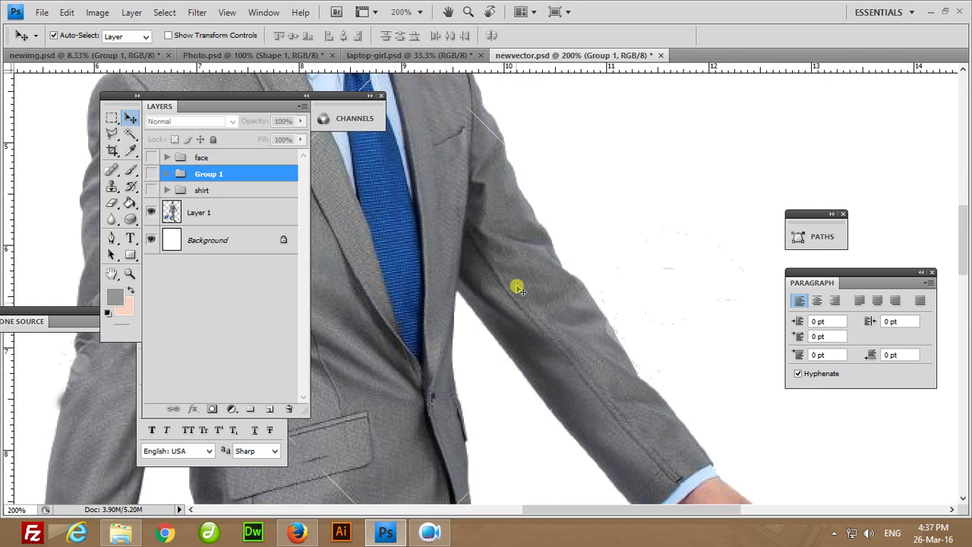
pyautogui.moveTo(516, 284); pyautogui.dragTo(504, 360)
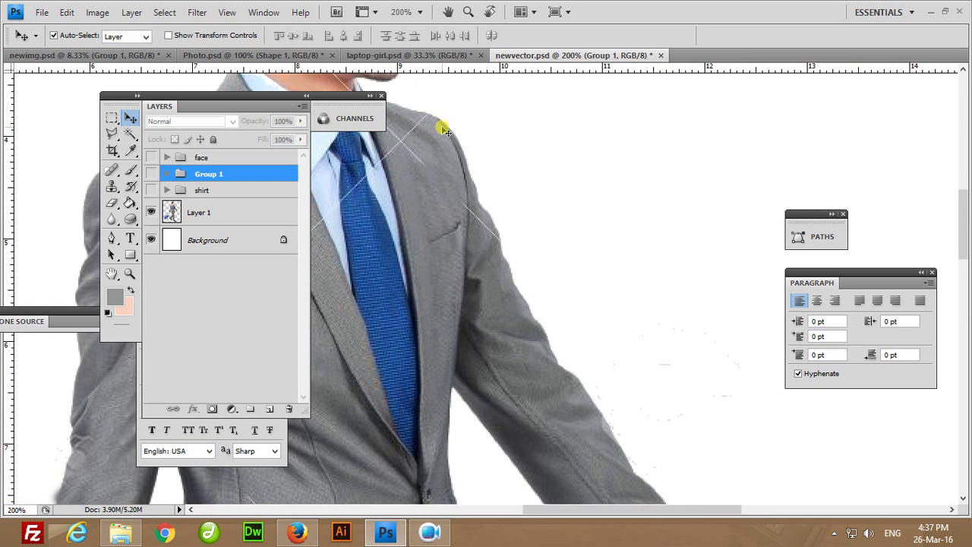
pyautogui.click(445, 130)
pyautogui.click(116, 238)
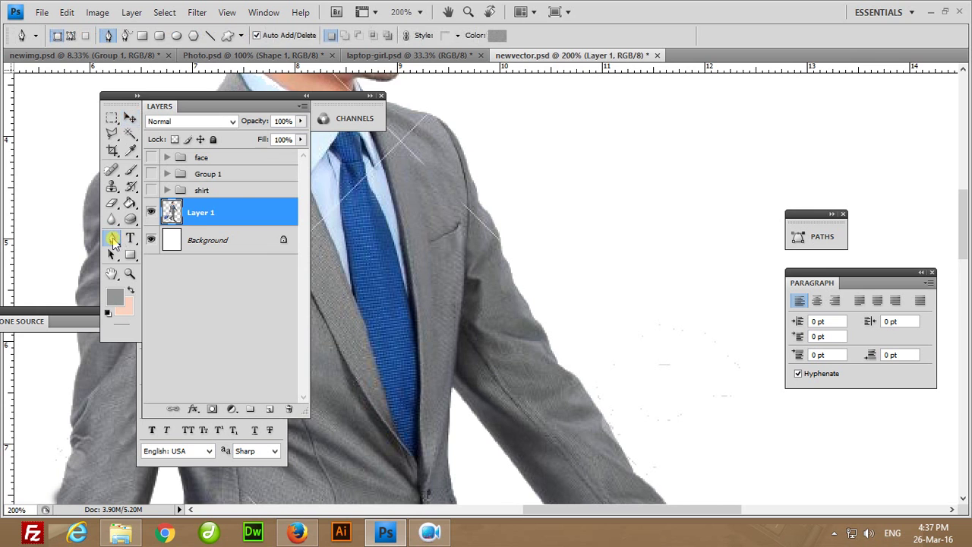
pyautogui.click(242, 180)
pyautogui.click(167, 173)
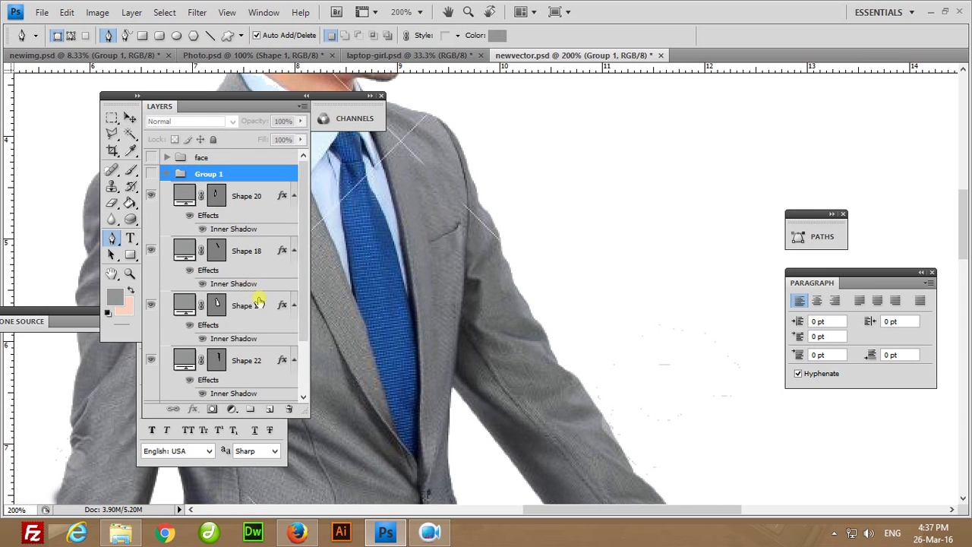
pyautogui.click(258, 304)
# Start Shape 23 at the shoulder and trace the inner sleeve down to the cuff.
pyautogui.click(433, 120)
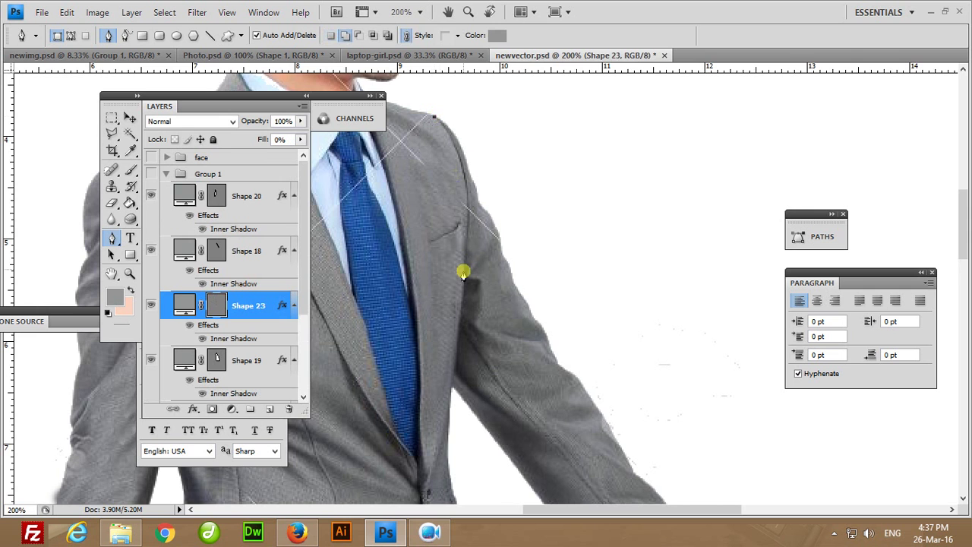
pyautogui.moveTo(464, 269); pyautogui.dragTo(445, 379)
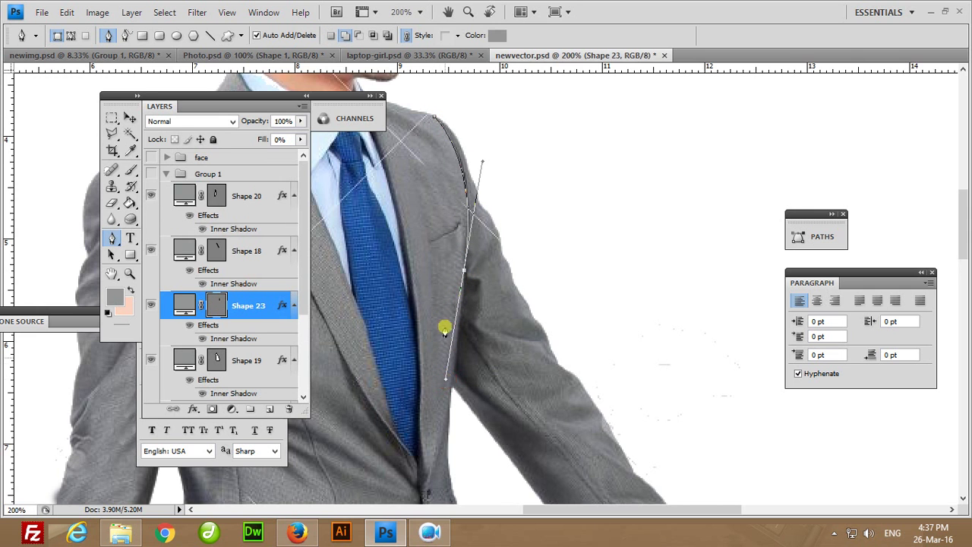
pyautogui.keyDown('alt'); pyautogui.click(463, 269); pyautogui.keyUp('alt')
pyautogui.scroll(-3, 433, 215)
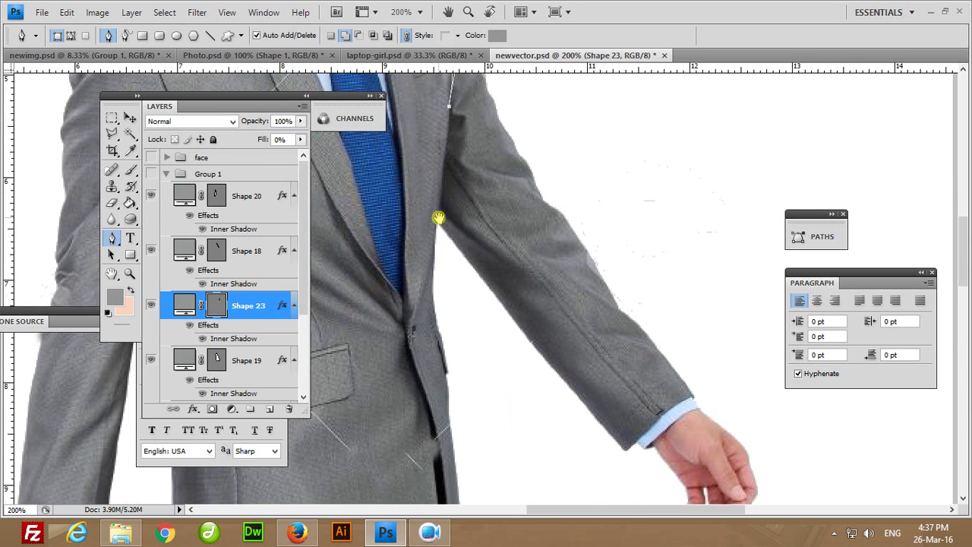
pyautogui.click(437, 219)
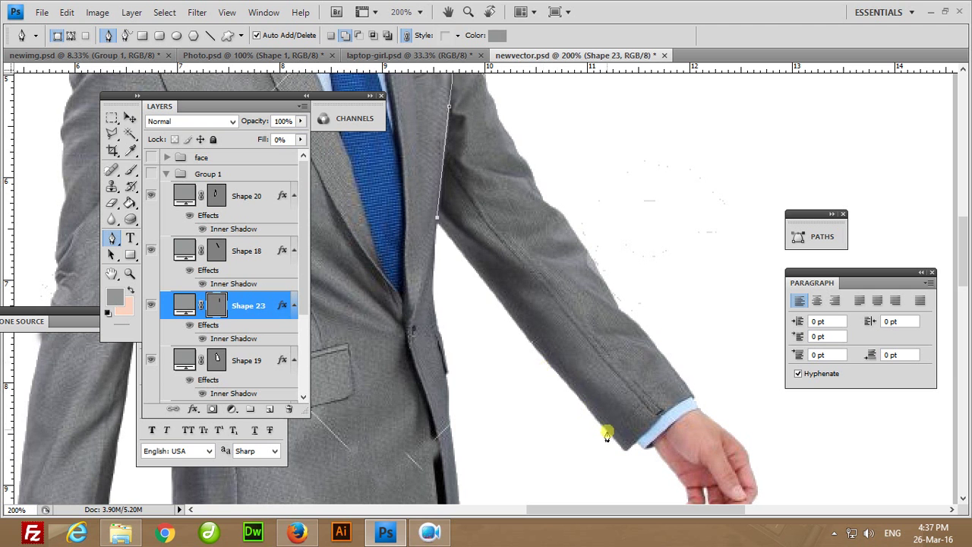
pyautogui.click(624, 449)
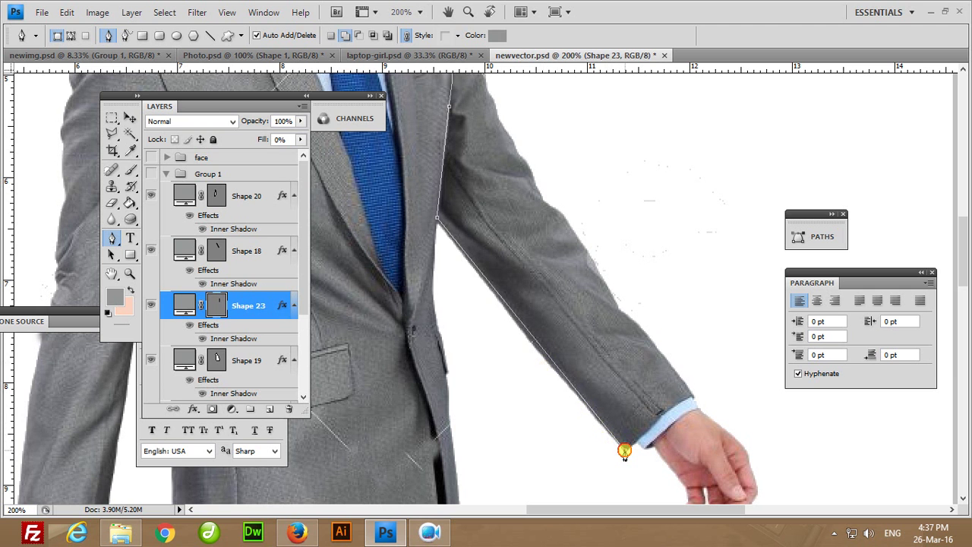
pyautogui.click(692, 397)
# Trace the outer sleeve edge back up and close Shape 23 at the shoulder.
pyautogui.hscroll(-3, 625, 313)
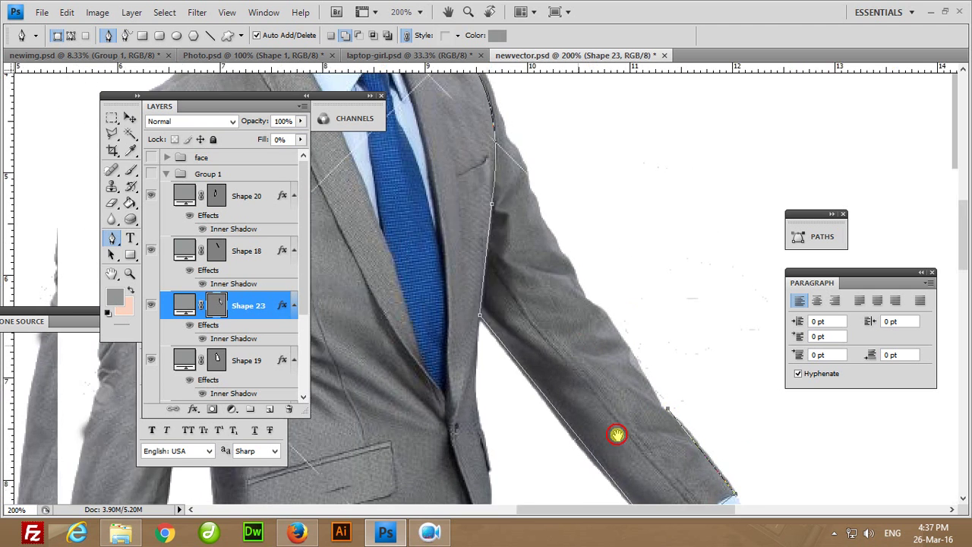
pyautogui.scroll(3, 616, 375)
pyautogui.moveTo(622, 390); pyautogui.dragTo(615, 388)
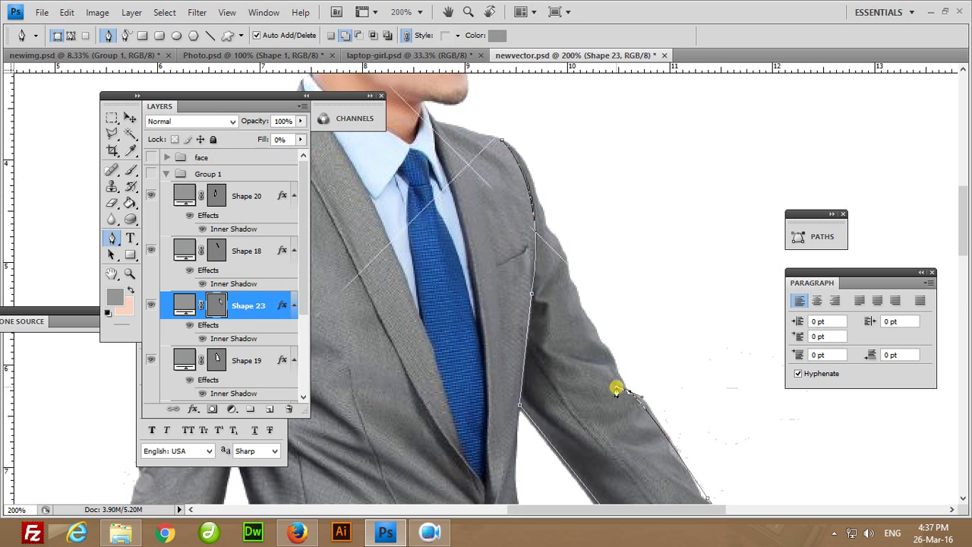
pyautogui.click(615, 363)
pyautogui.click(596, 328)
pyautogui.click(566, 282)
pyautogui.click(556, 238)
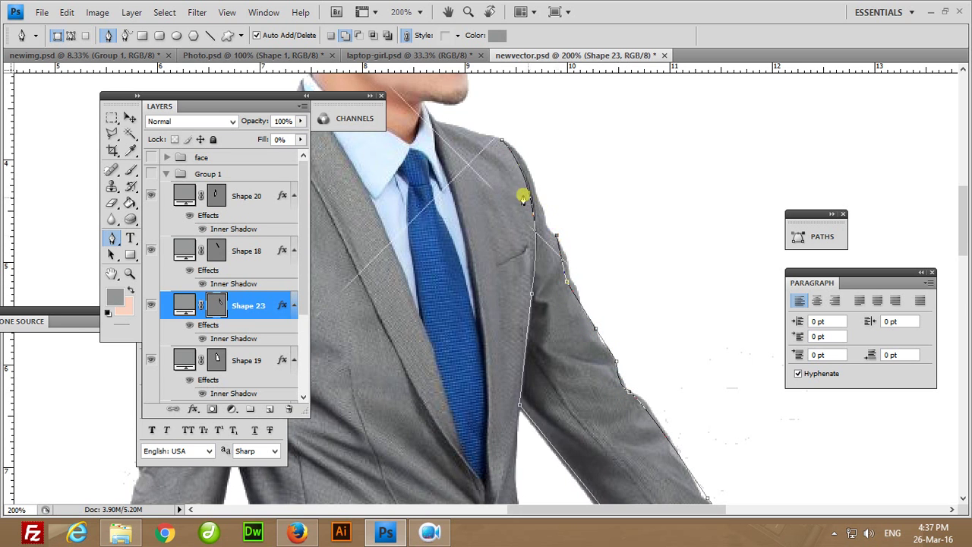
pyautogui.moveTo(500, 143); pyautogui.dragTo(468, 134)
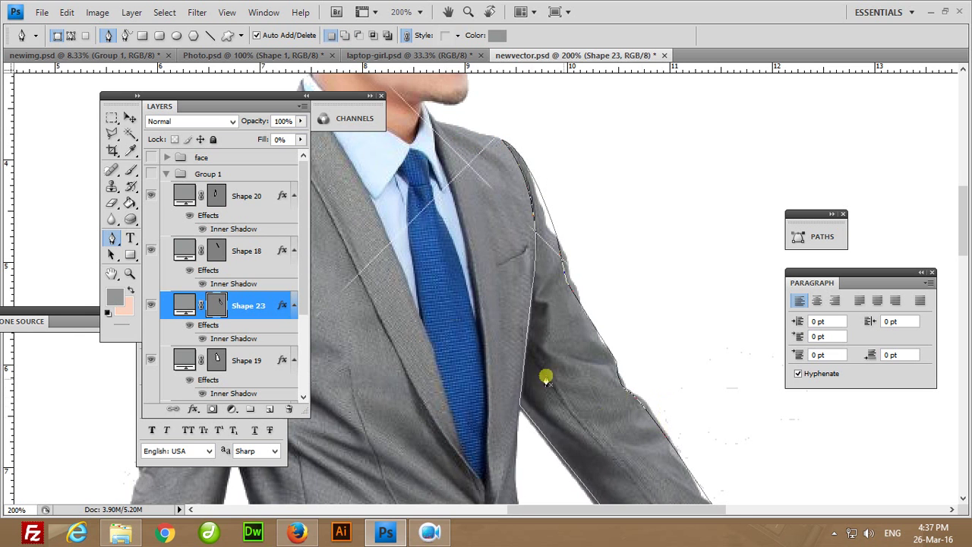
pyautogui.scroll(-5, 503, 284)
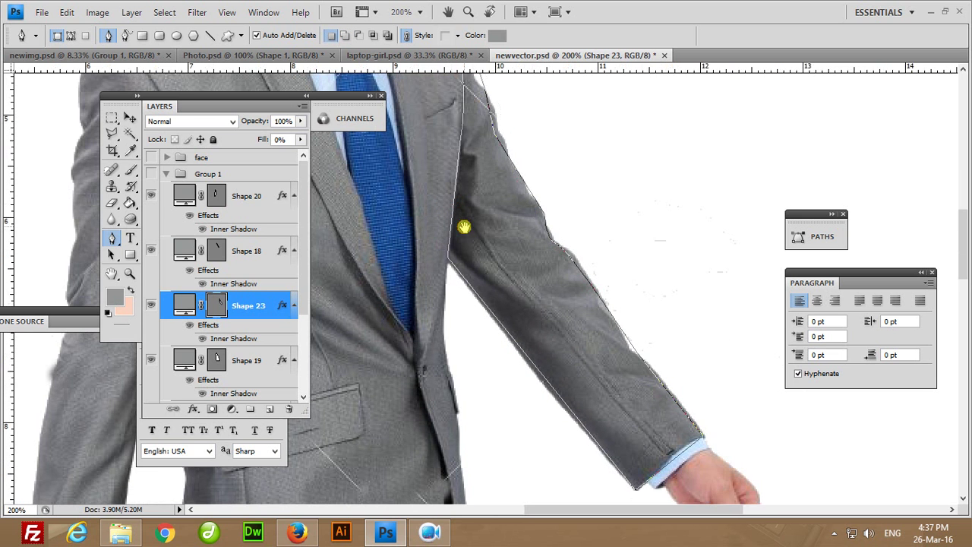
pyautogui.click(246, 245)
pyautogui.scroll(-3, 248, 324)
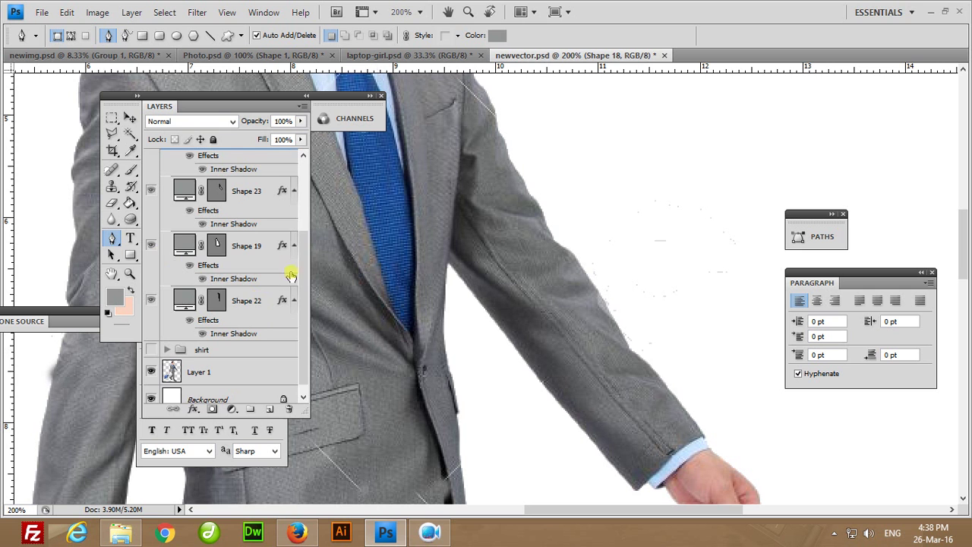
# Show Group 1 and the shirt group, expand shirt, and select Shape 21 then Shape 17.
pyautogui.scroll(3, 297, 256)
pyautogui.click(163, 174)
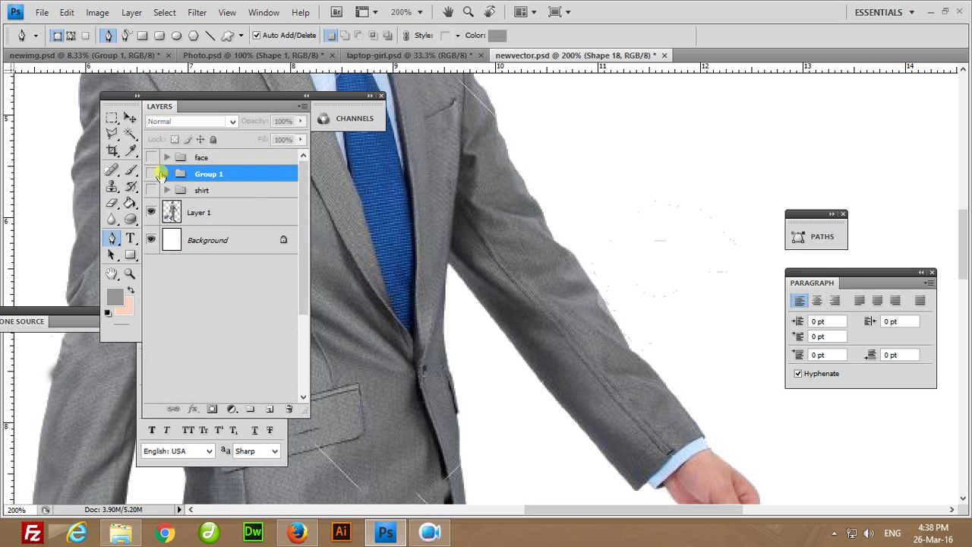
pyautogui.click(152, 174)
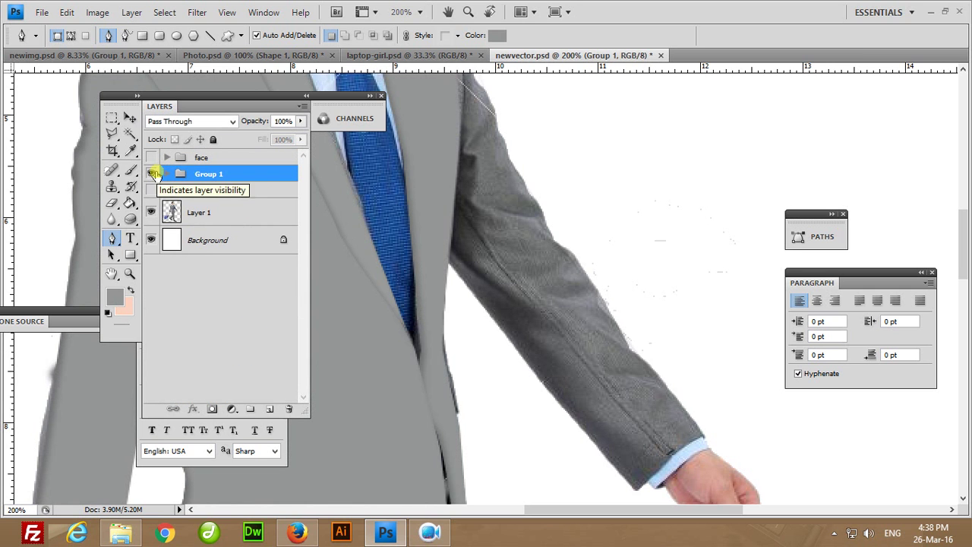
pyautogui.moveTo(414, 271); pyautogui.dragTo(502, 496)
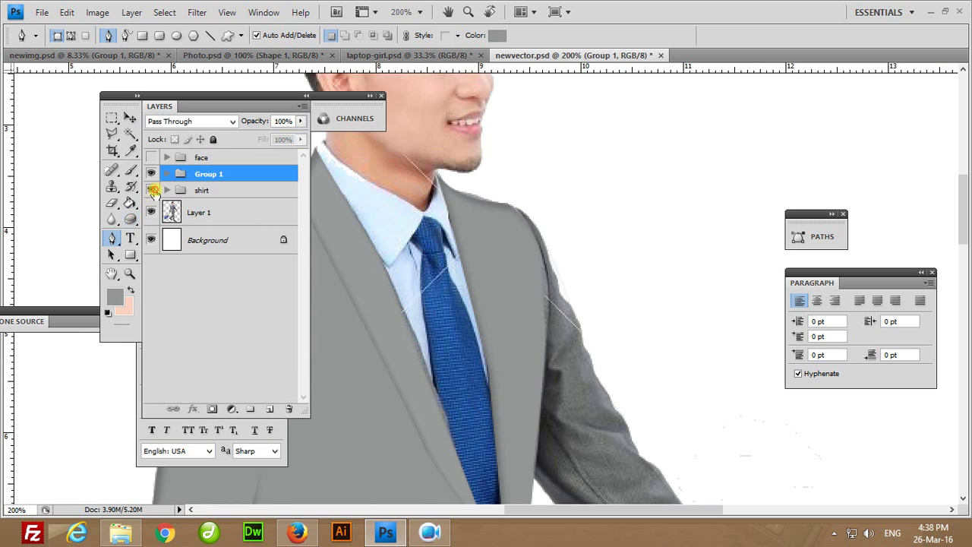
pyautogui.click(152, 191)
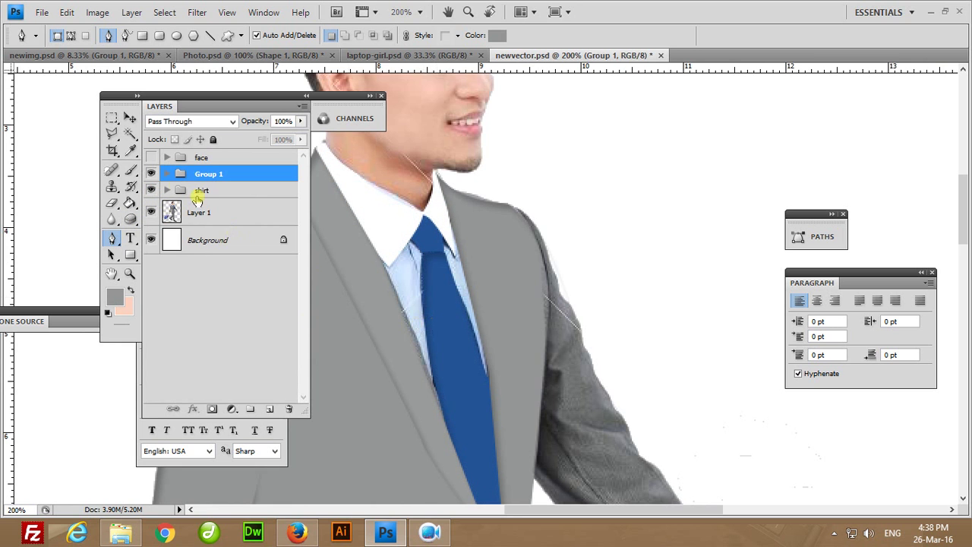
pyautogui.click(167, 190)
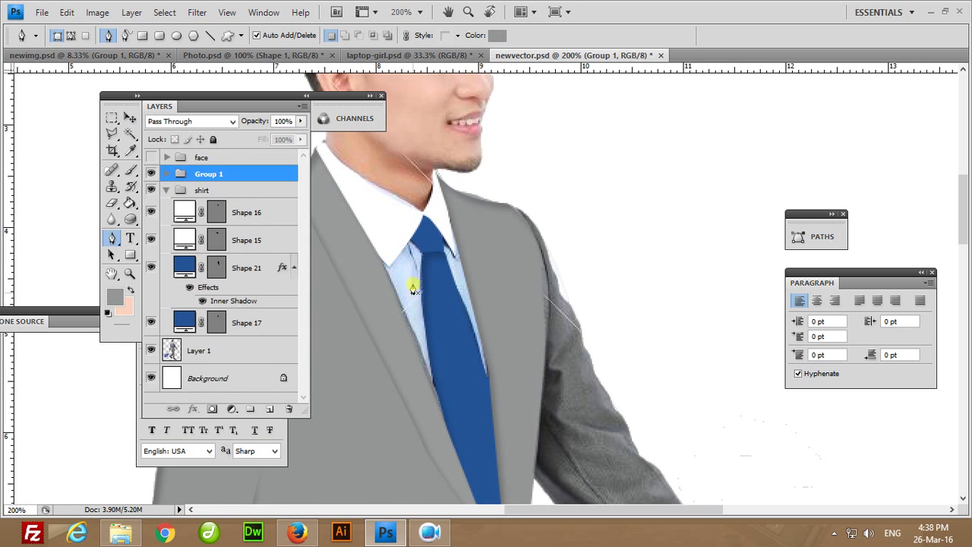
pyautogui.click(246, 258)
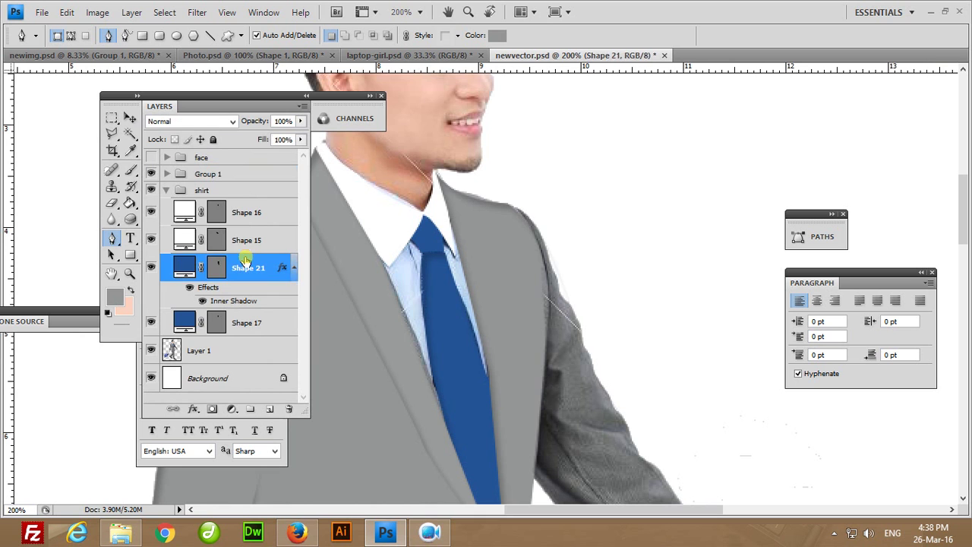
pyautogui.click(261, 319)
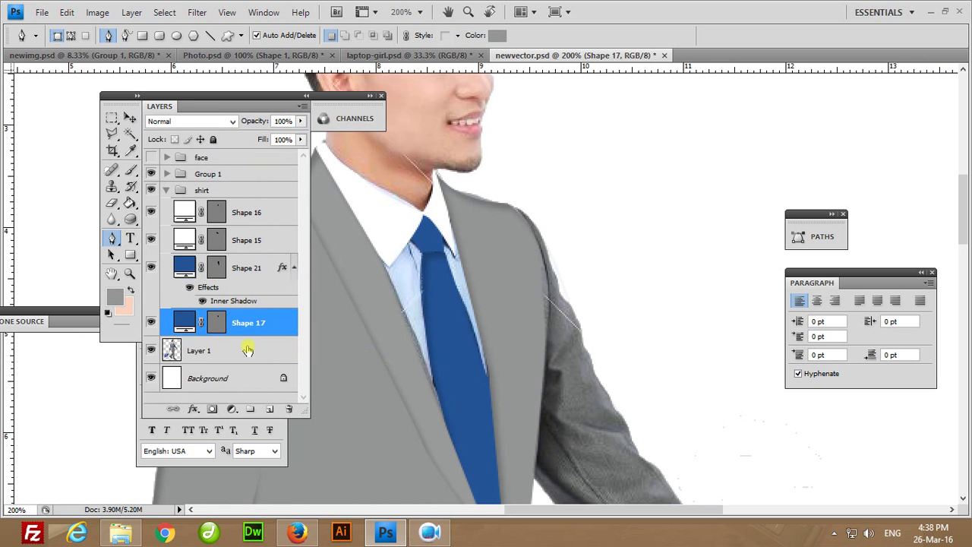
# Outline the shirt front between the lapels as Shape 24 and sample white from the collar for its fill.
pyautogui.click(429, 396)
pyautogui.click(349, 229)
pyautogui.click(388, 218)
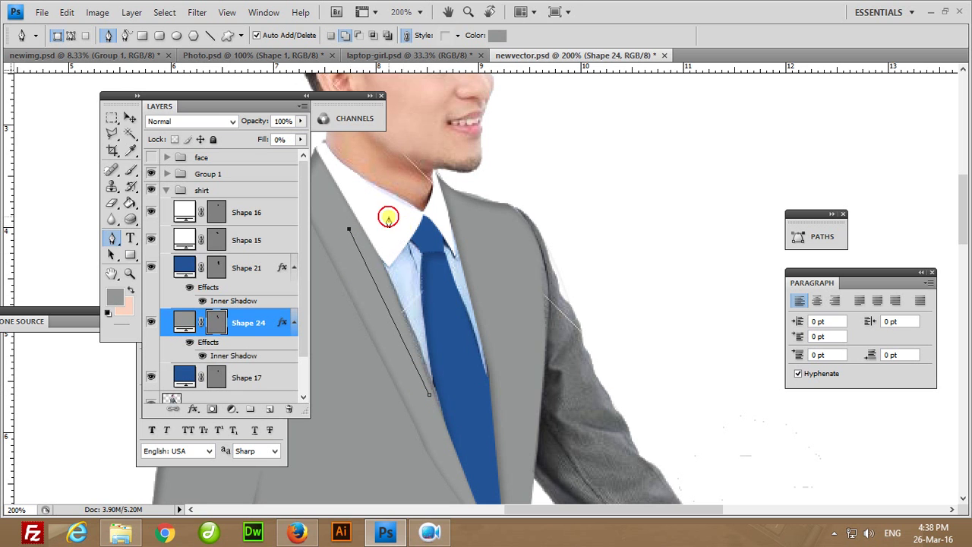
pyautogui.click(439, 216)
pyautogui.click(478, 226)
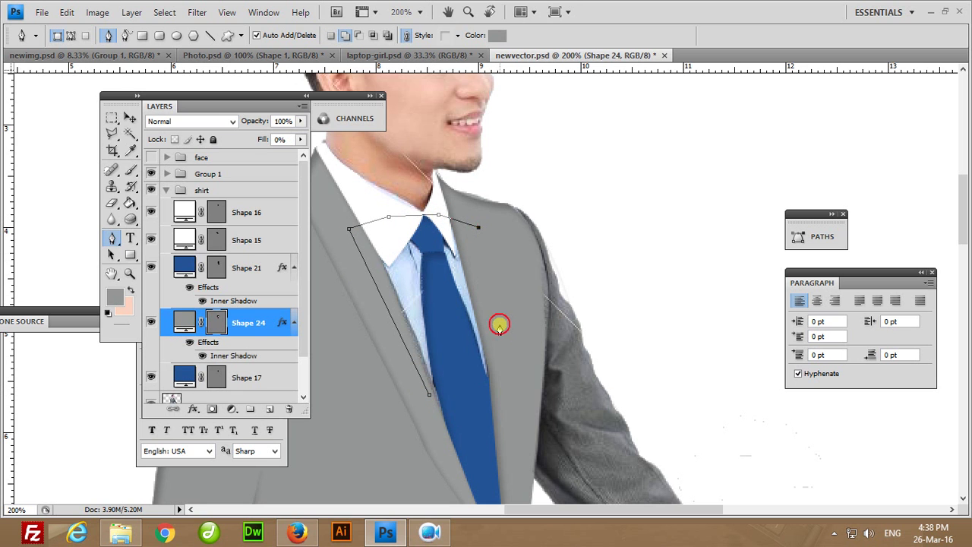
pyautogui.click(500, 324)
pyautogui.click(517, 404)
pyautogui.click(514, 447)
pyautogui.click(455, 457)
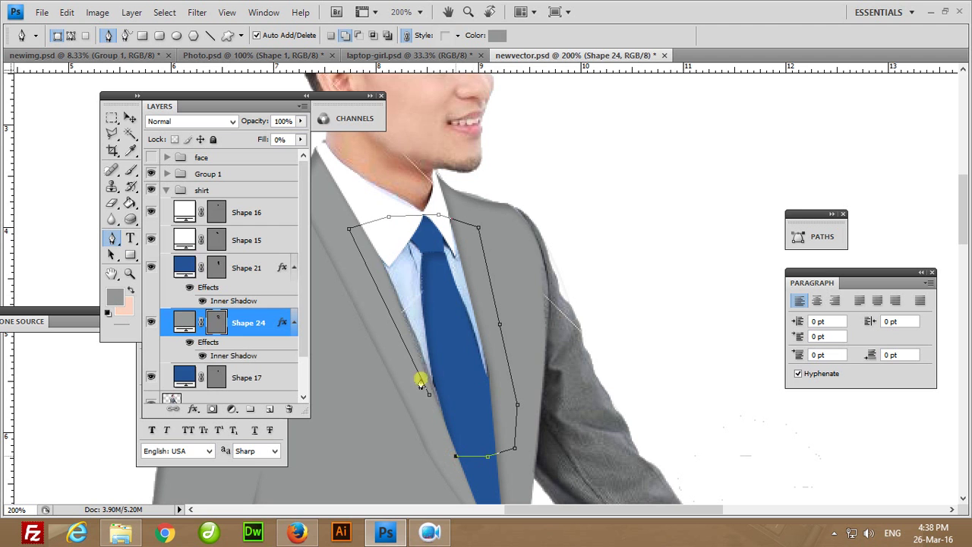
pyautogui.click(429, 395)
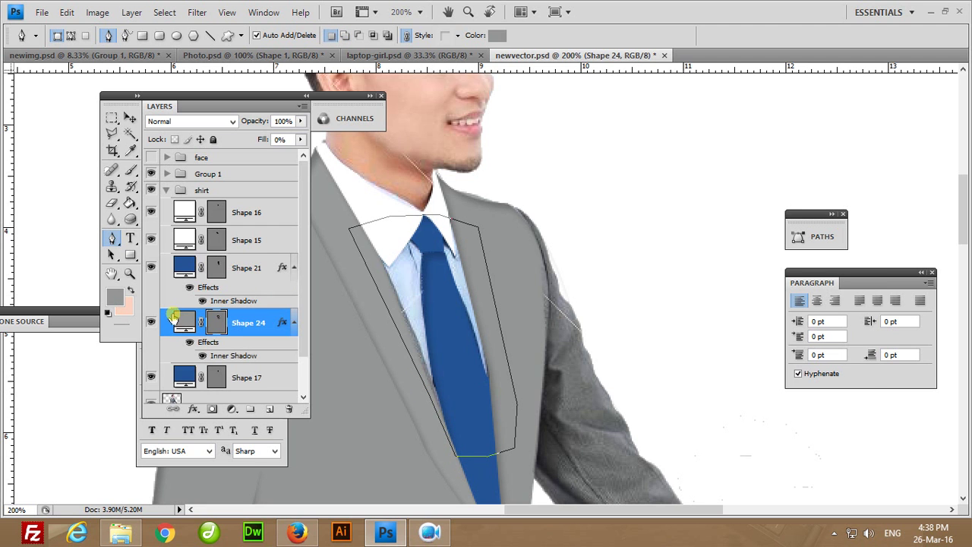
pyautogui.doubleClick(175, 319)
pyautogui.click(403, 227)
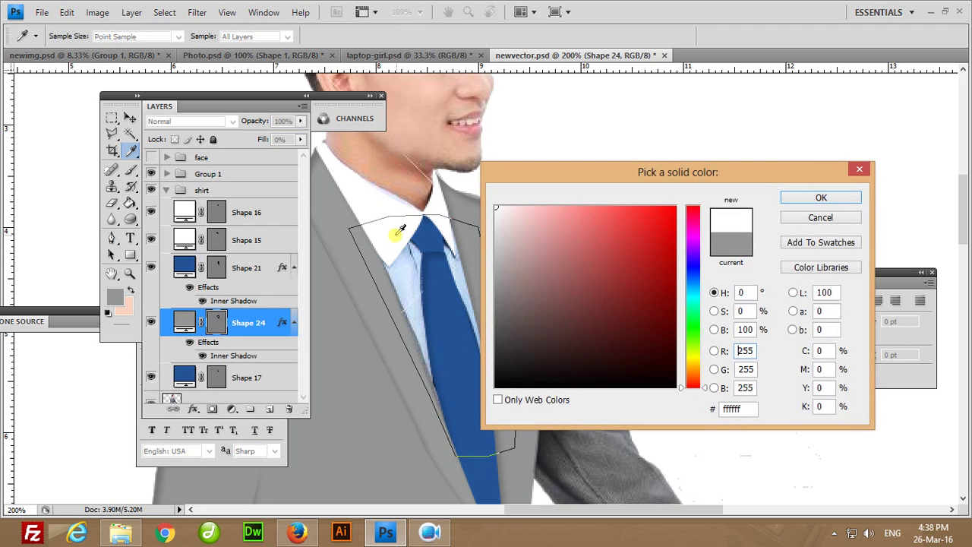
# Set Shape 24 to 100% fill, move it below Shape 17, and recolour it pale blue.
pyautogui.click(796, 199)
pyautogui.click(301, 139)
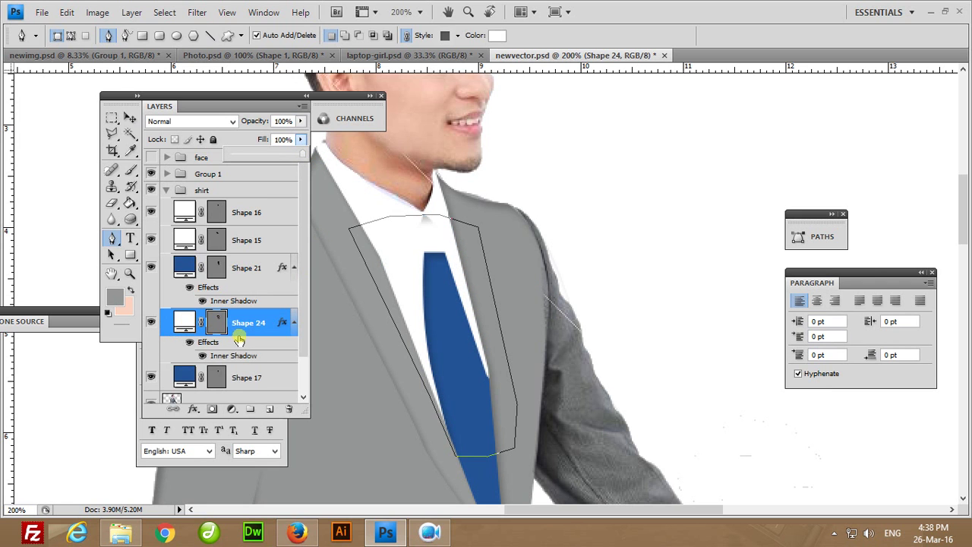
pyautogui.moveTo(239, 341); pyautogui.dragTo(238, 387)
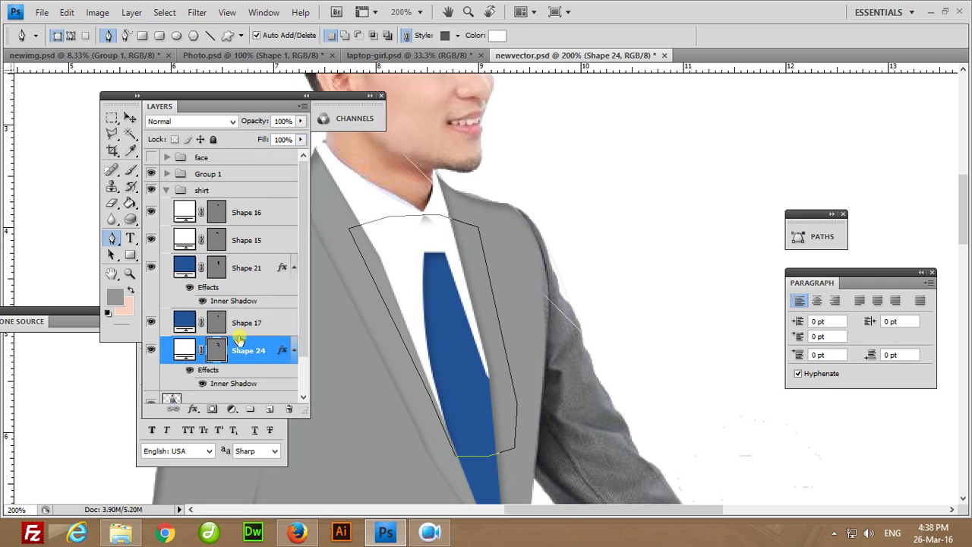
pyautogui.doubleClick(182, 353)
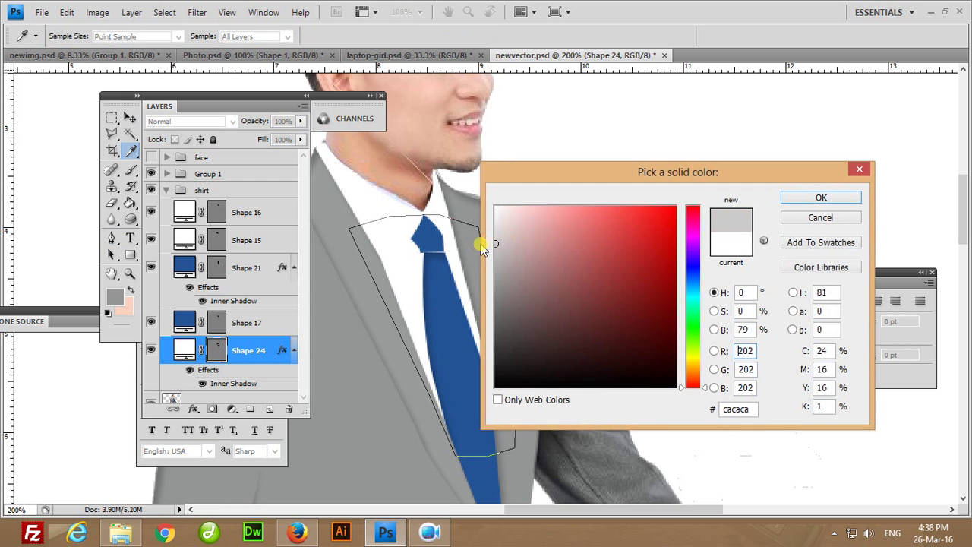
pyautogui.moveTo(514, 230); pyautogui.dragTo(454, 306)
pyautogui.click(445, 316)
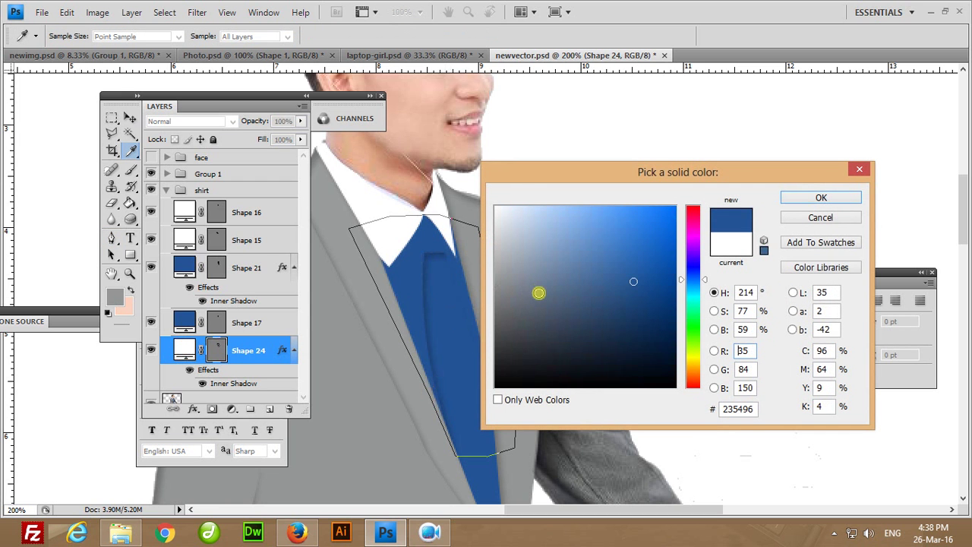
pyautogui.moveTo(539, 289)
pyautogui.mouseDown()
pyautogui.moveTo(510, 288)
pyautogui.moveTo(580, 264)
pyautogui.moveTo(546, 216)
pyautogui.mouseUp()
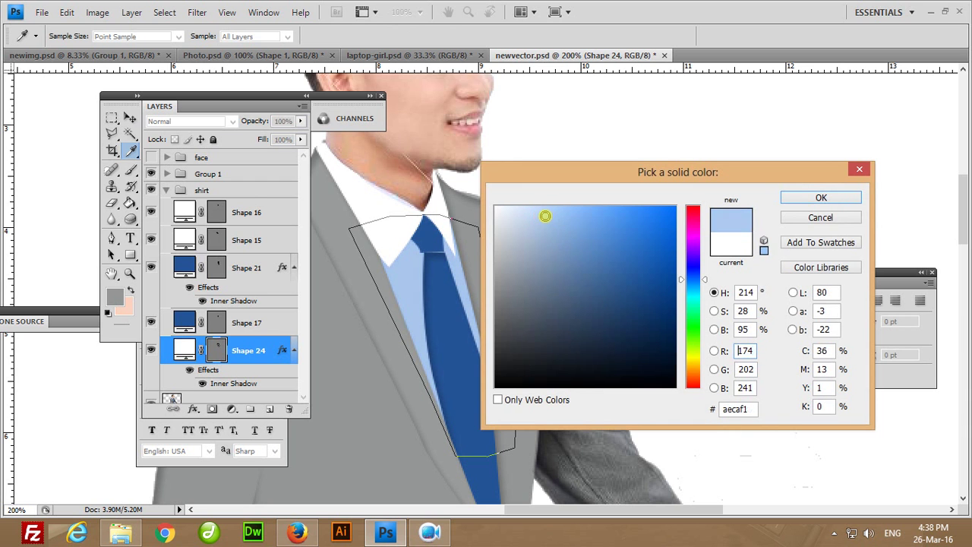
pyautogui.click(810, 198)
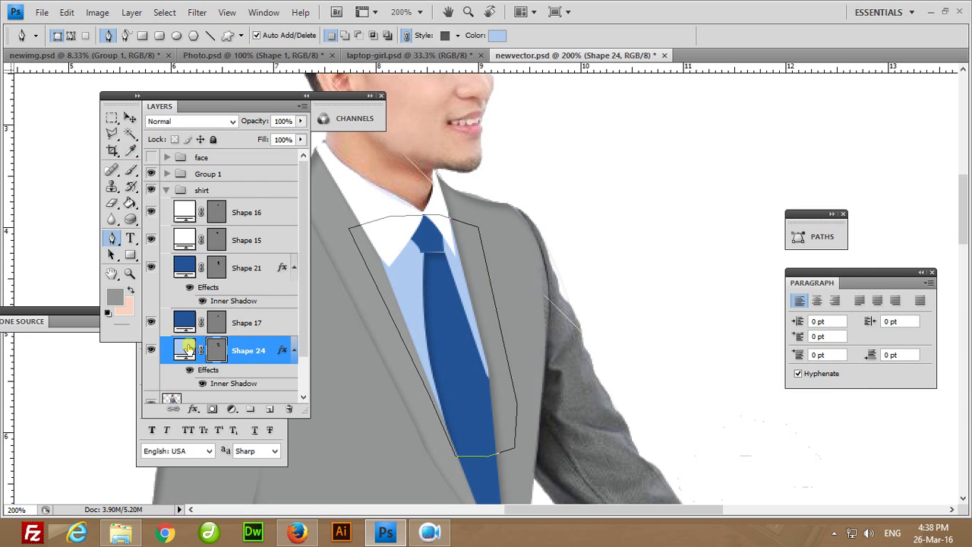
# Change Shape 24's fill to pink (f59eae) and zoom out.
pyautogui.doubleClick(187, 348)
pyautogui.moveTo(691, 218)
pyautogui.mouseDown()
pyautogui.moveTo(623, 228)
pyautogui.moveTo(601, 244)
pyautogui.moveTo(601, 259)
pyautogui.moveTo(564, 254)
pyautogui.moveTo(569, 223)
pyautogui.moveTo(539, 215)
pyautogui.mouseUp()
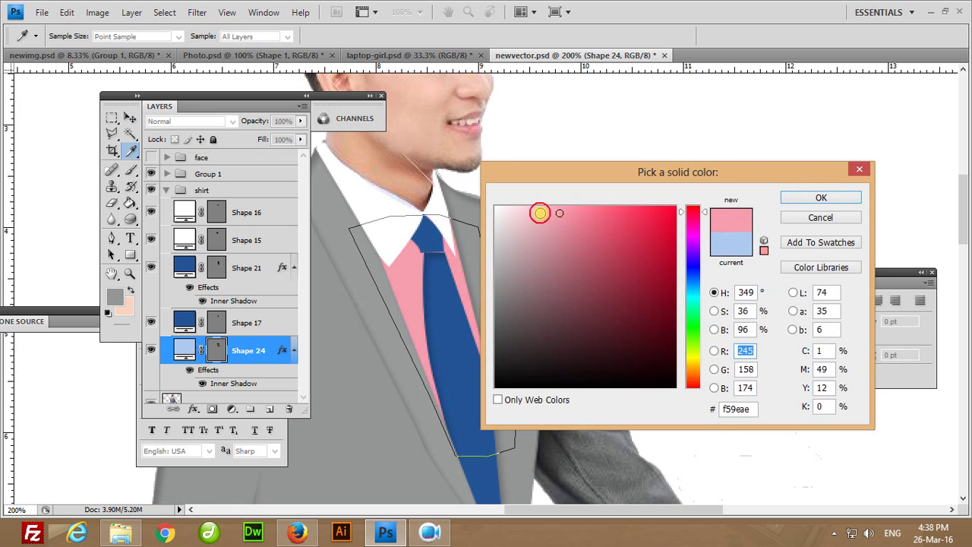
pyautogui.click(806, 199)
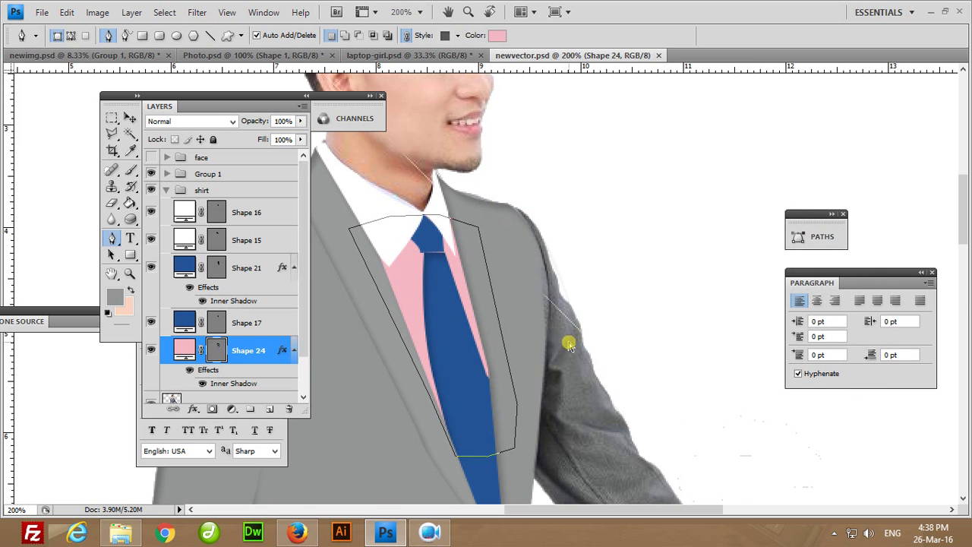
pyautogui.hotkey('ctrl', '-')
pyautogui.hotkey('ctrl', '-')
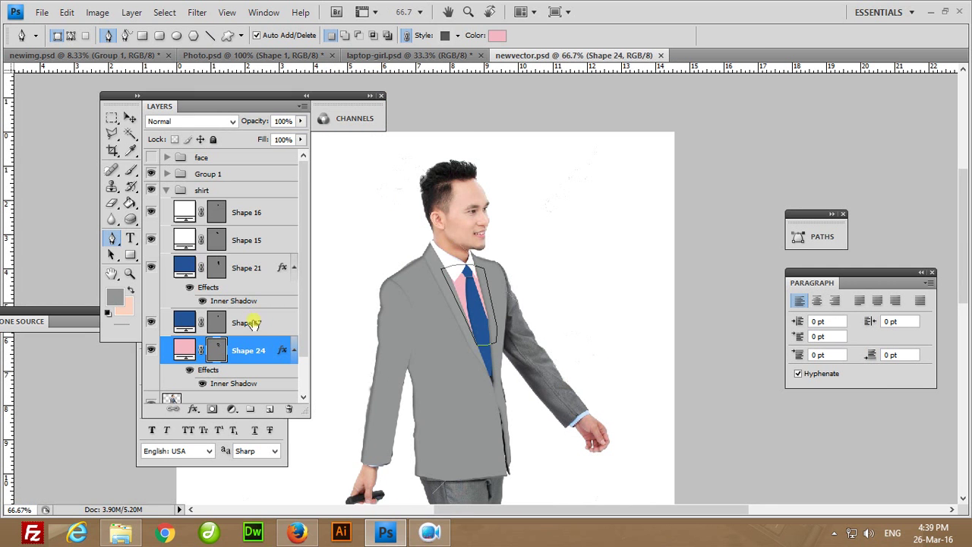
# Show the vector face group and recolour the Shape 24 shirt front light blue #adccf6.
pyautogui.click(253, 323)
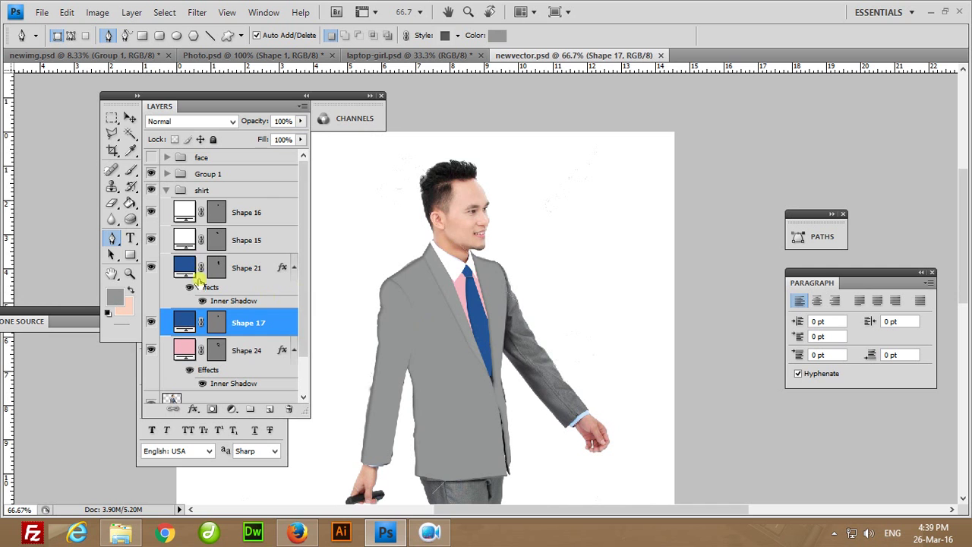
pyautogui.click(151, 157)
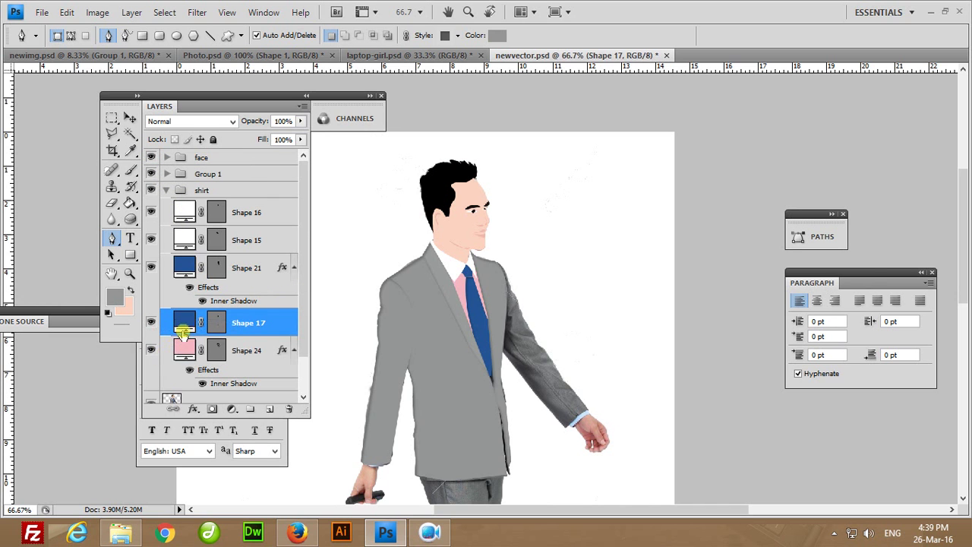
pyautogui.doubleClick(185, 354)
pyautogui.click(478, 312)
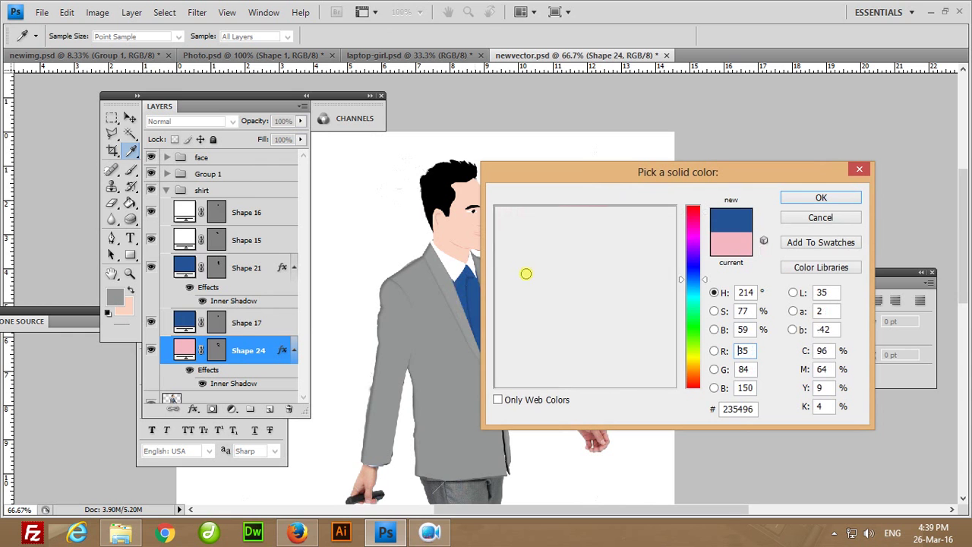
pyautogui.moveTo(559, 221); pyautogui.dragTo(549, 213)
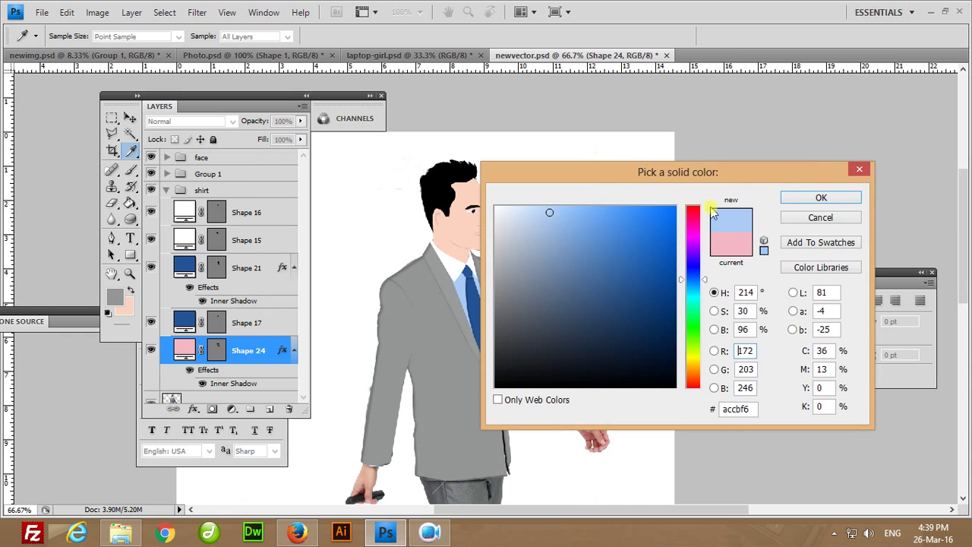
pyautogui.click(821, 198)
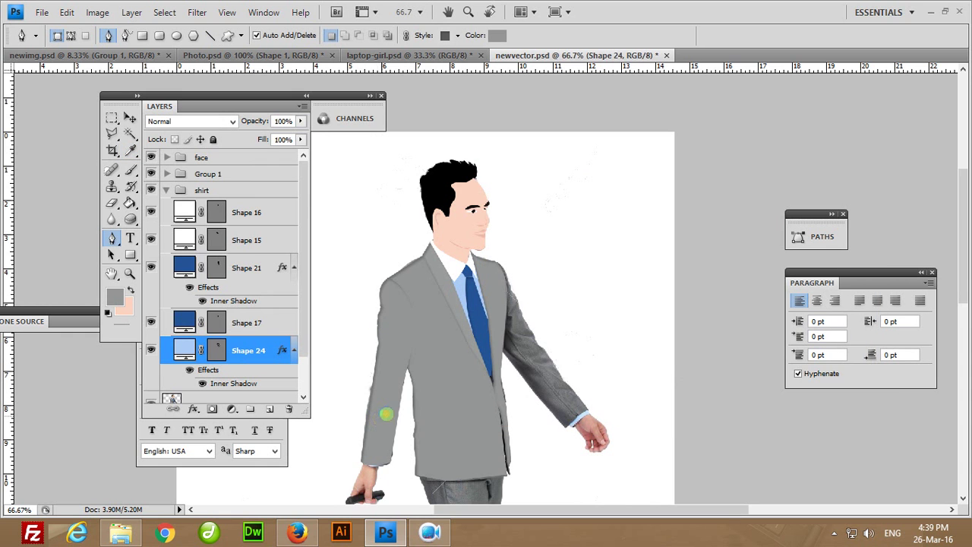
pyautogui.click(167, 190)
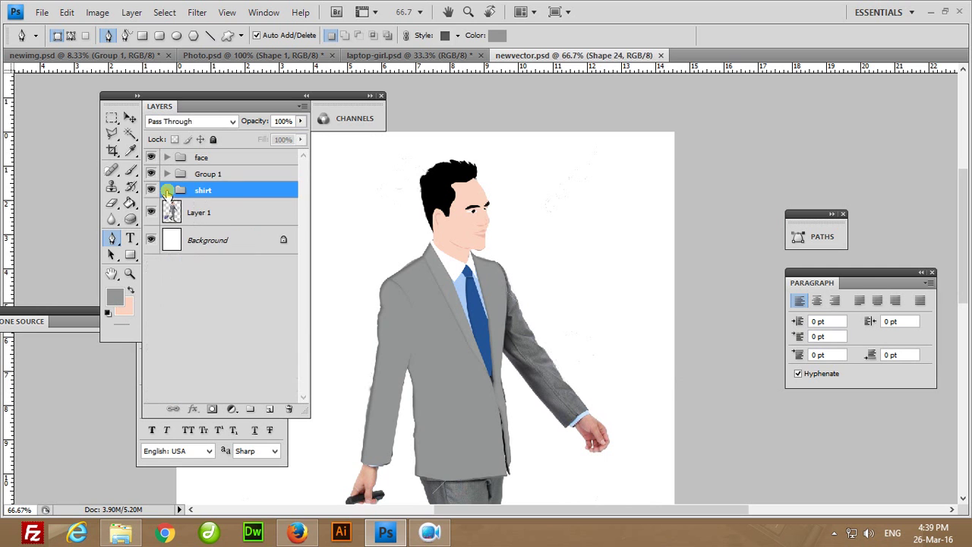
# Hide the face, Group 1 and shirt groups and zoom to 100% on the trouser legs.
pyautogui.moveTo(150, 191); pyautogui.dragTo(150, 157)
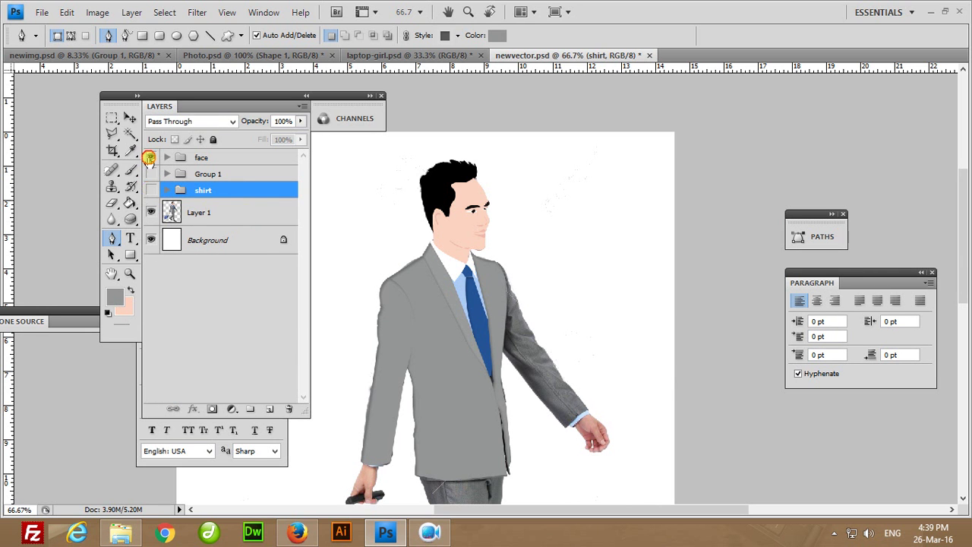
pyautogui.moveTo(477, 429)
pyautogui.mouseDown()
pyautogui.moveTo(480, 237)
pyautogui.moveTo(631, 159)
pyautogui.mouseUp()
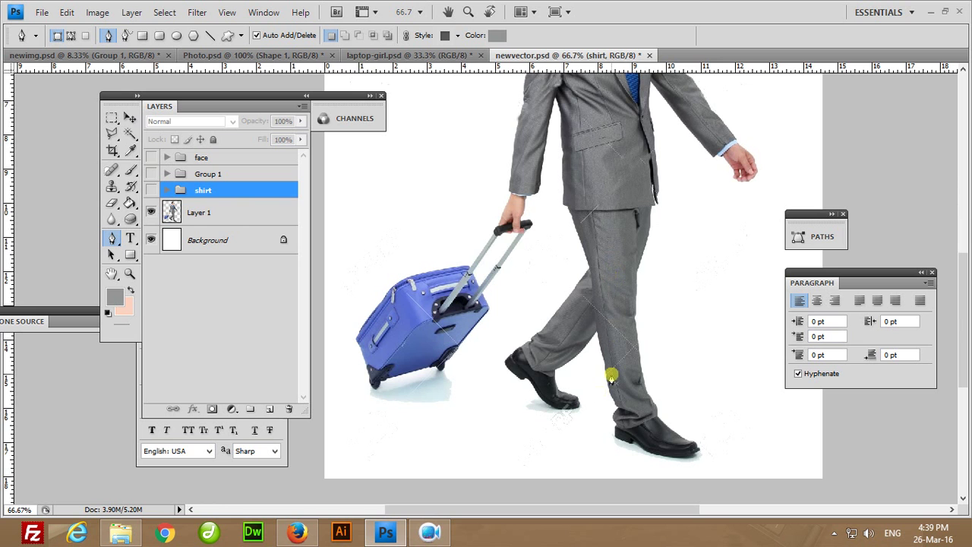
pyautogui.hotkey('ctrl', '+')
pyautogui.moveTo(612, 373)
pyautogui.mouseDown()
pyautogui.moveTo(521, 373)
pyautogui.moveTo(468, 260)
pyautogui.moveTo(468, 362)
pyautogui.mouseUp()
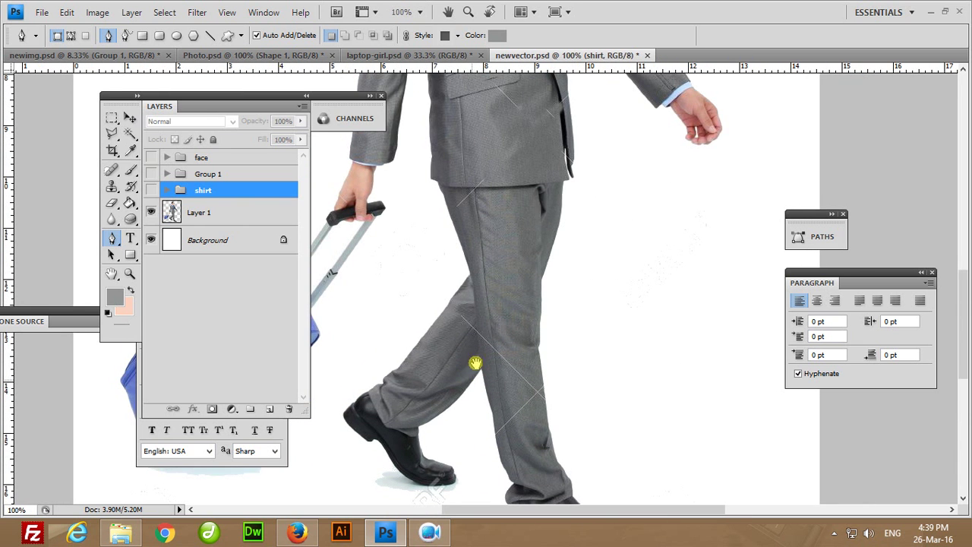
# Begin the Shape 25 trouser-leg outline at the waistband with Fill set to 0%.
pyautogui.click(537, 184)
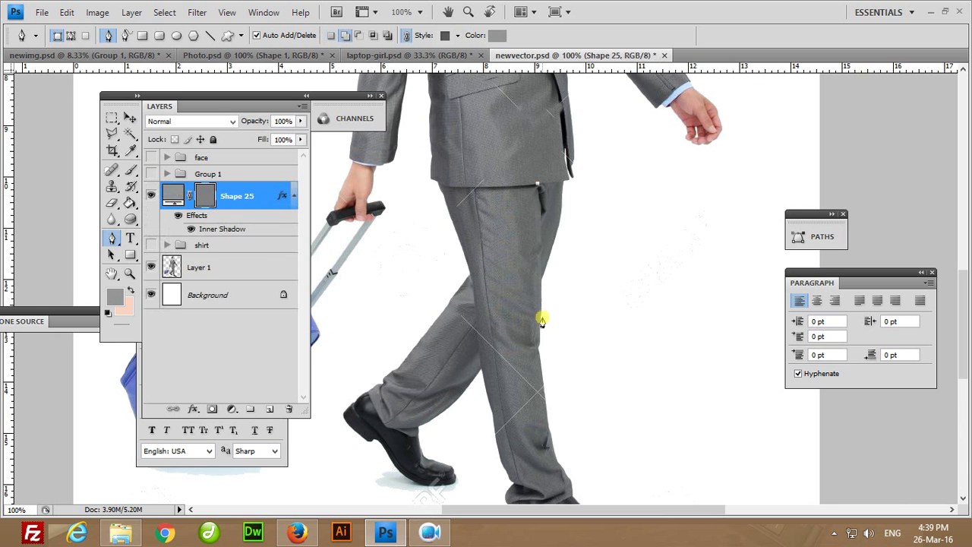
pyautogui.click(541, 321)
pyautogui.scroll(-5, 539, 341)
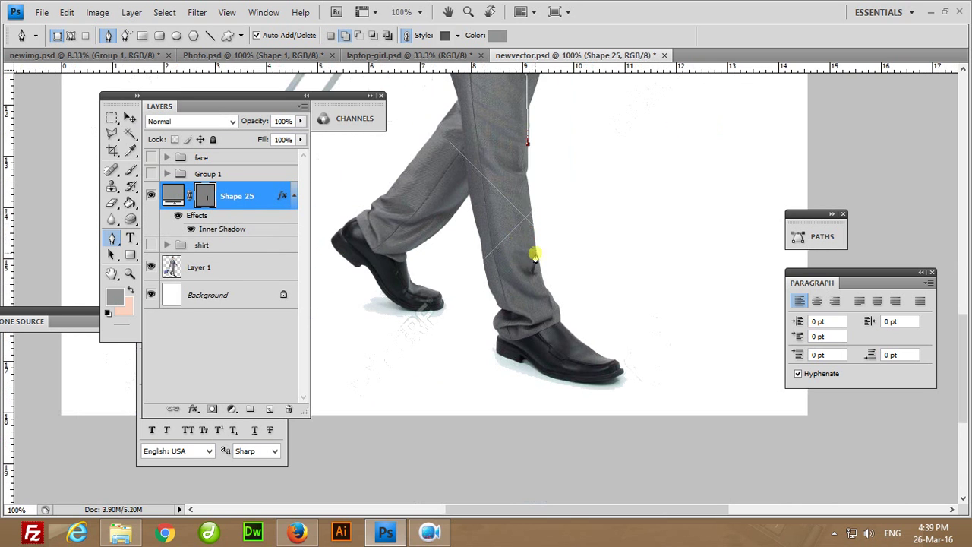
pyautogui.click(536, 264)
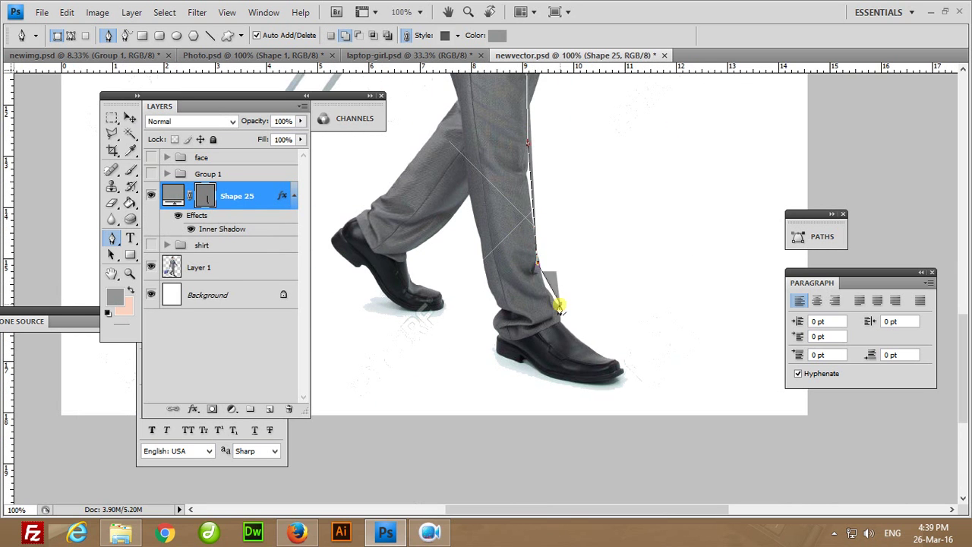
pyautogui.click(300, 139)
pyautogui.moveTo(302, 155); pyautogui.dragTo(162, 167)
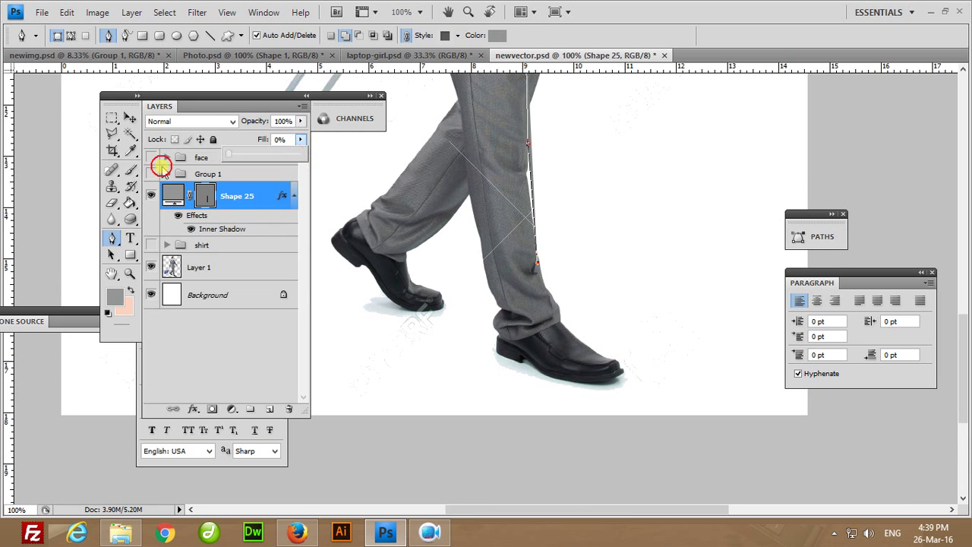
# Trace the right trouser leg around the hem and close it at the waistband.
pyautogui.click(555, 303)
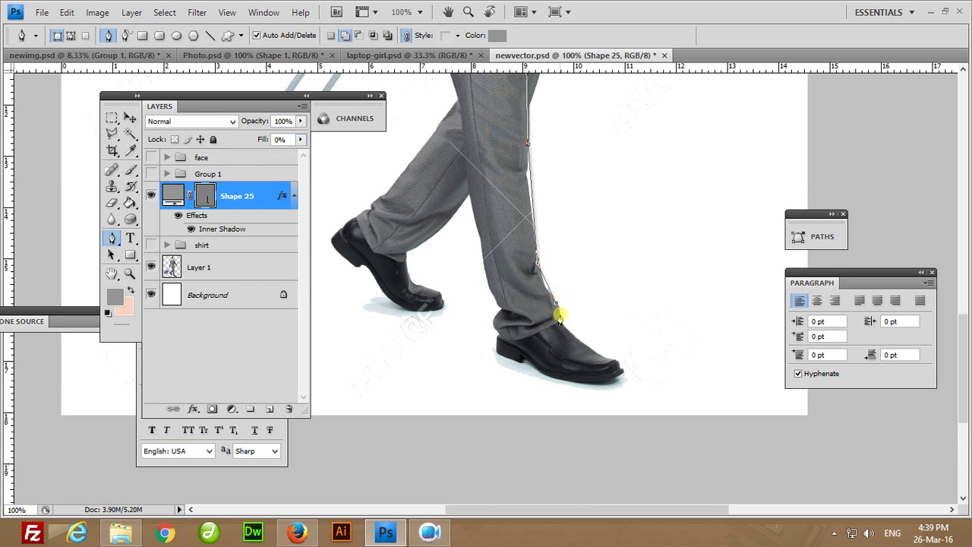
pyautogui.click(499, 332)
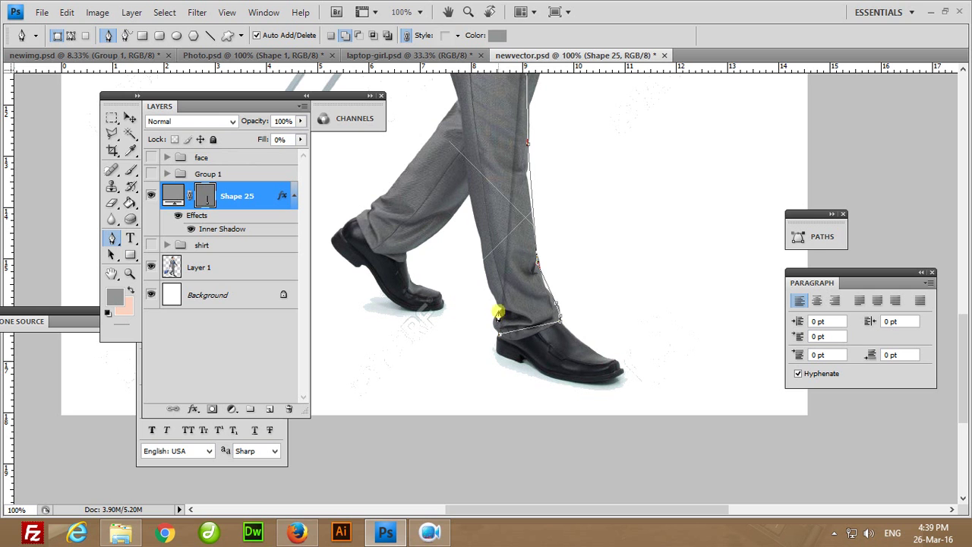
pyautogui.moveTo(498, 312); pyautogui.dragTo(510, 302)
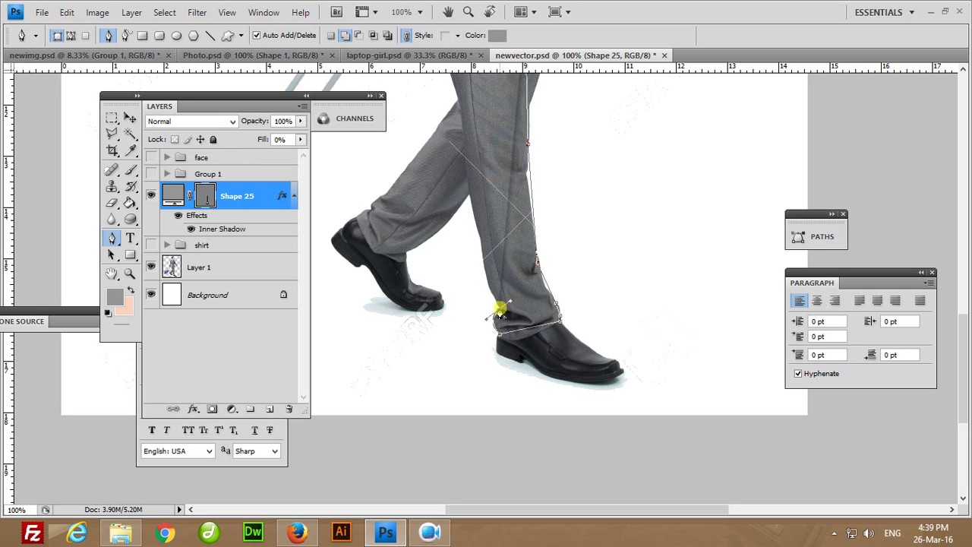
pyautogui.moveTo(491, 250)
pyautogui.mouseDown()
pyautogui.moveTo(490, 327)
pyautogui.moveTo(468, 226)
pyautogui.mouseUp()
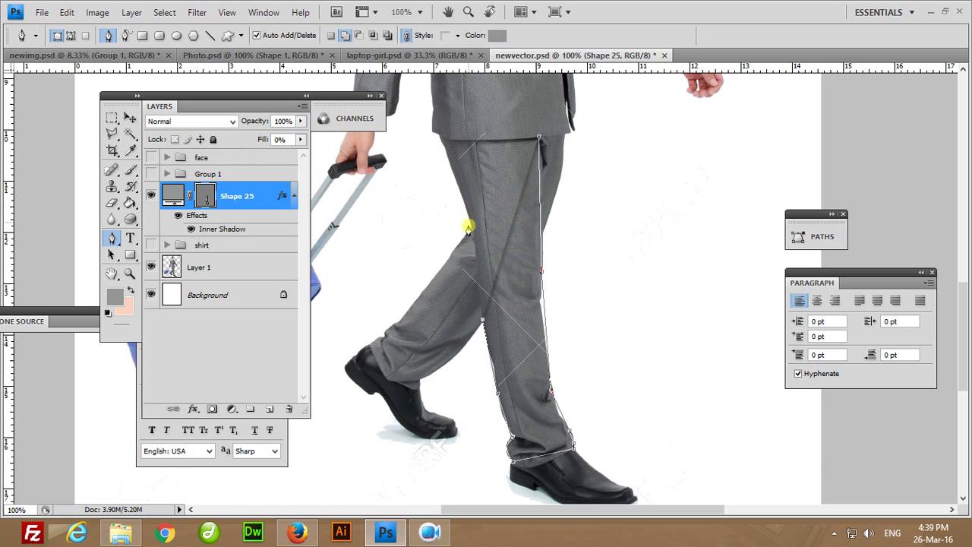
pyautogui.click(473, 232)
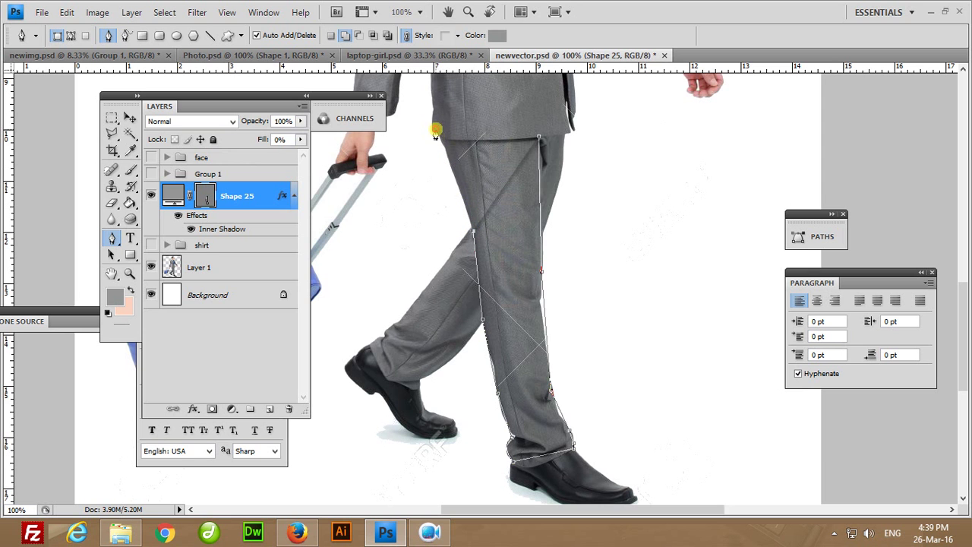
pyautogui.click(437, 133)
pyautogui.click(539, 138)
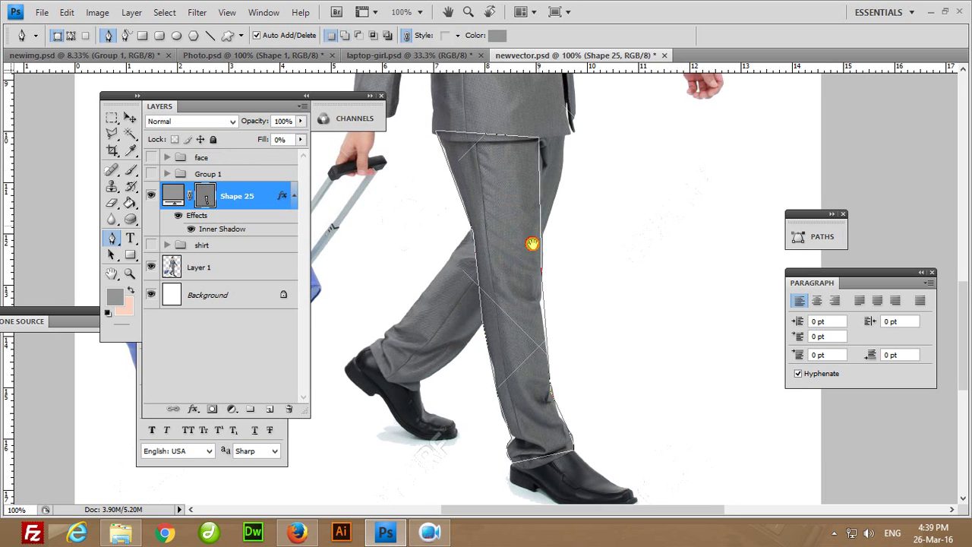
# Start a new Shape 26 outline curving down the left leg's front edge.
pyautogui.moveTo(532, 243); pyautogui.dragTo(521, 260)
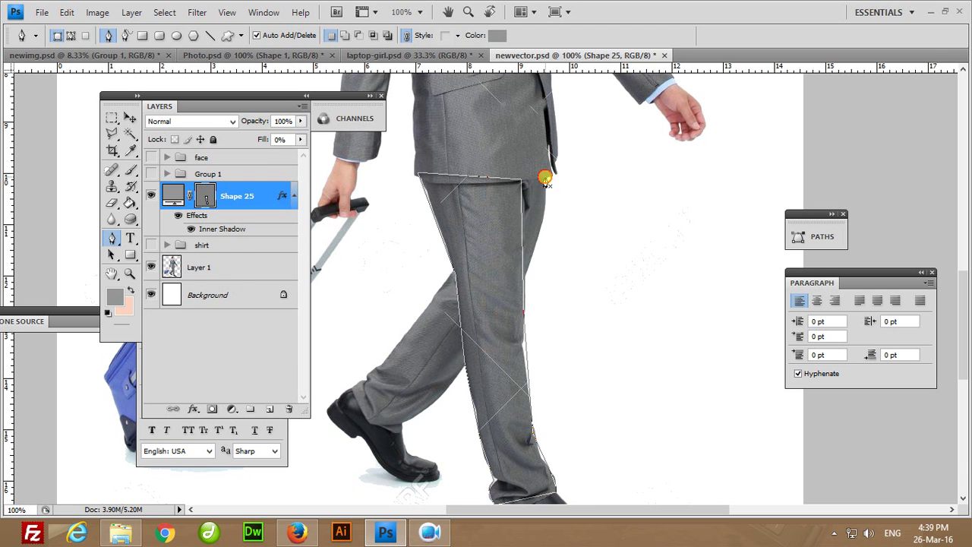
pyautogui.click(546, 178)
pyautogui.moveTo(521, 283); pyautogui.dragTo(498, 325)
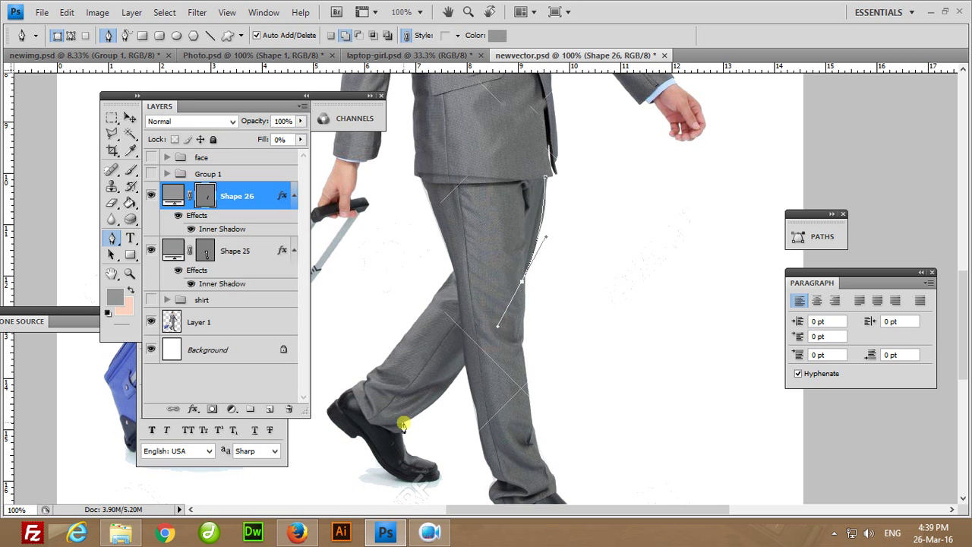
# Complete the Shape 26 left-leg outline over the shoe top and back to the waistband.
pyautogui.moveTo(403, 423); pyautogui.dragTo(380, 430)
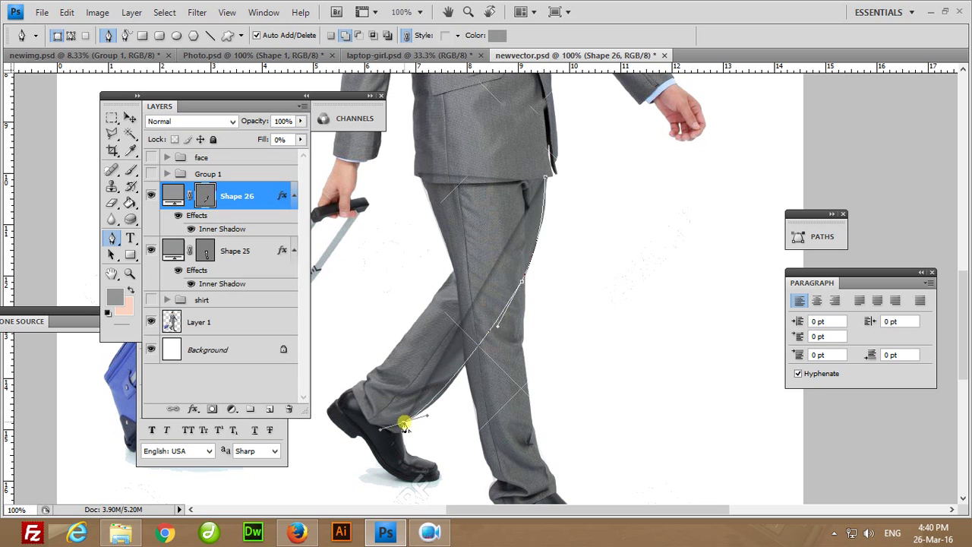
pyautogui.click(403, 423)
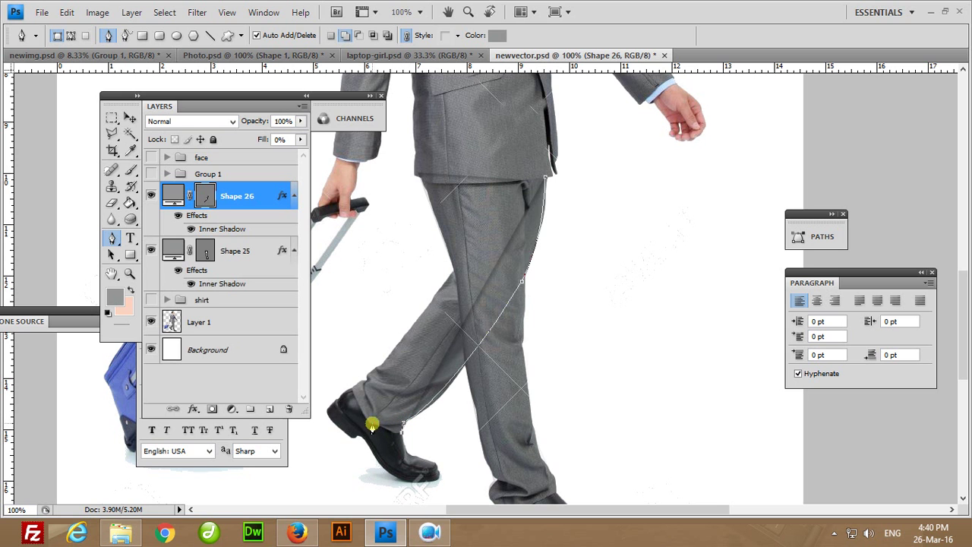
pyautogui.click(372, 424)
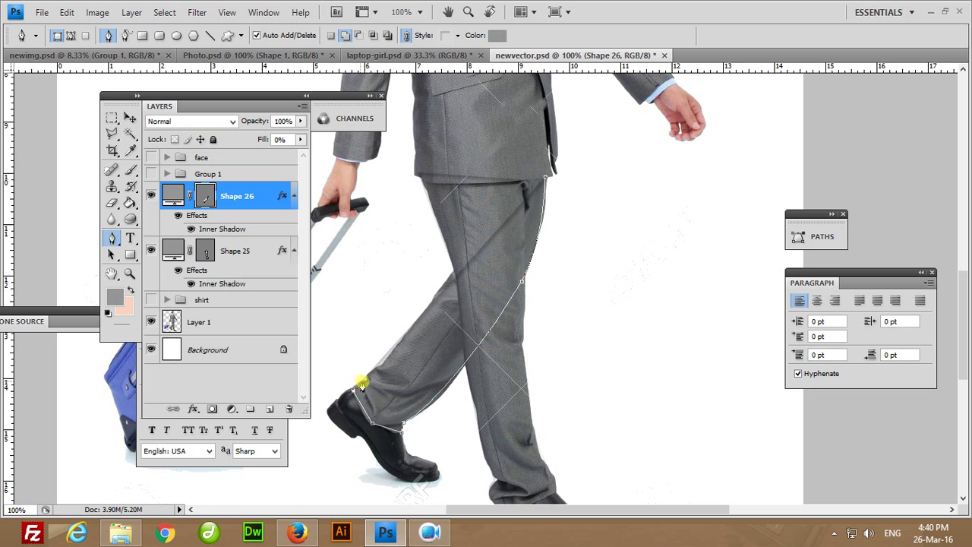
pyautogui.click(368, 376)
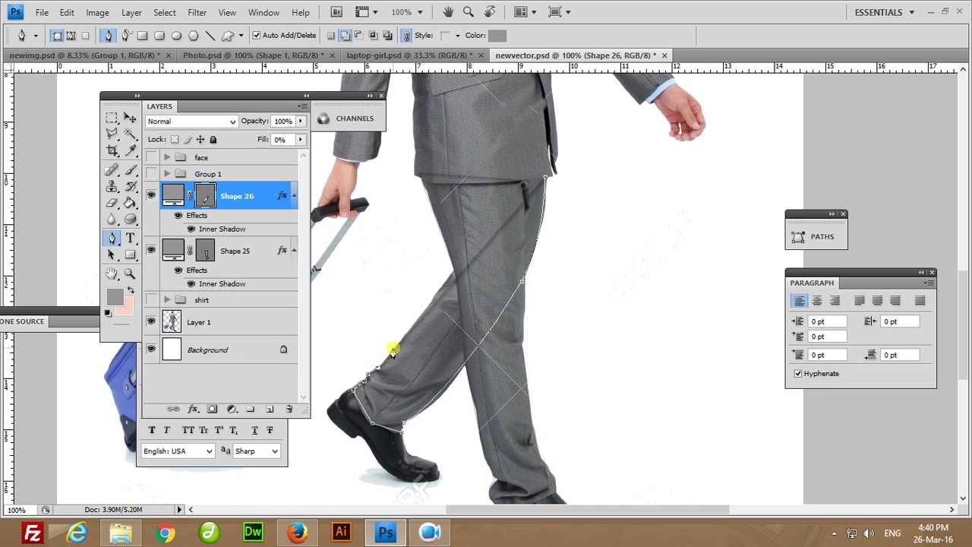
pyautogui.click(462, 261)
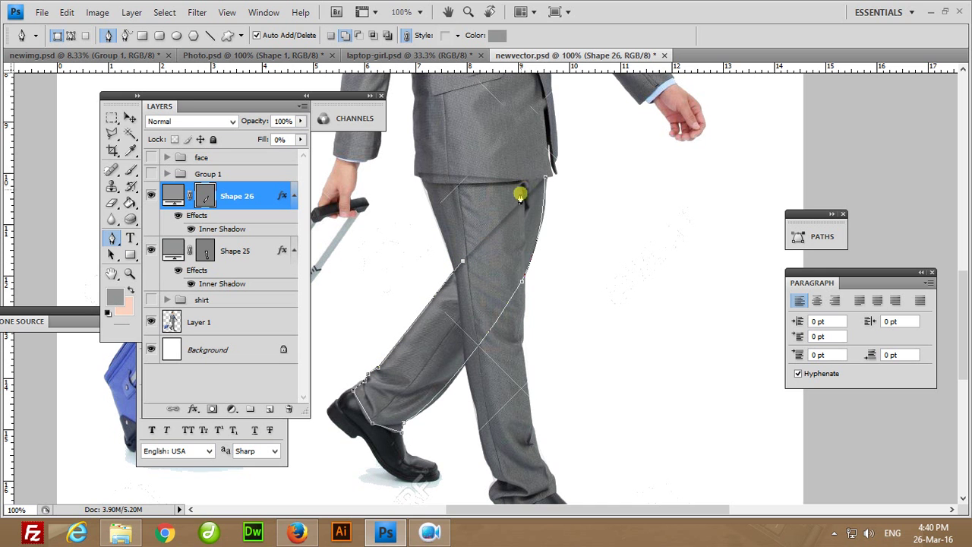
pyautogui.click(519, 202)
pyautogui.click(523, 174)
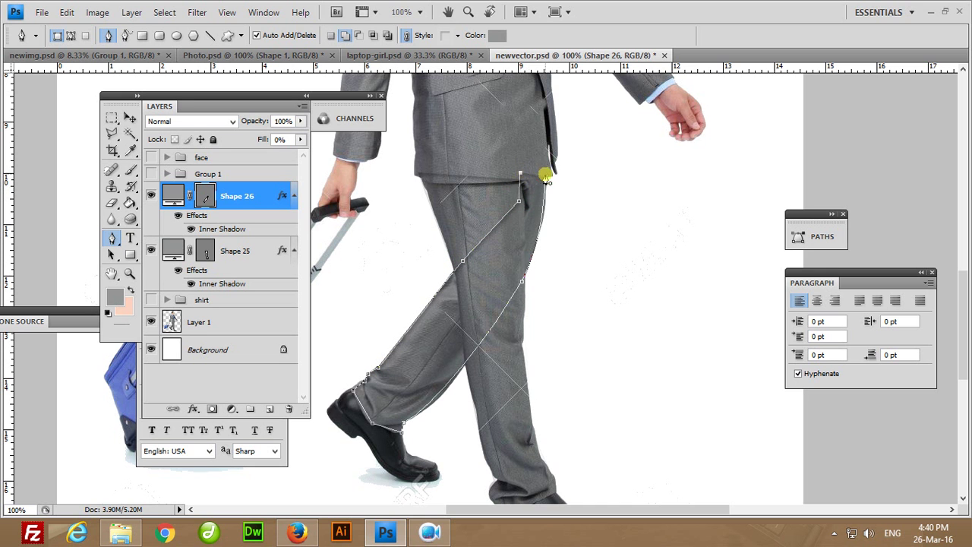
# Move Shape 26 below Shape 25 and set the trouser leg to 100% Fill.
pyautogui.click(240, 201)
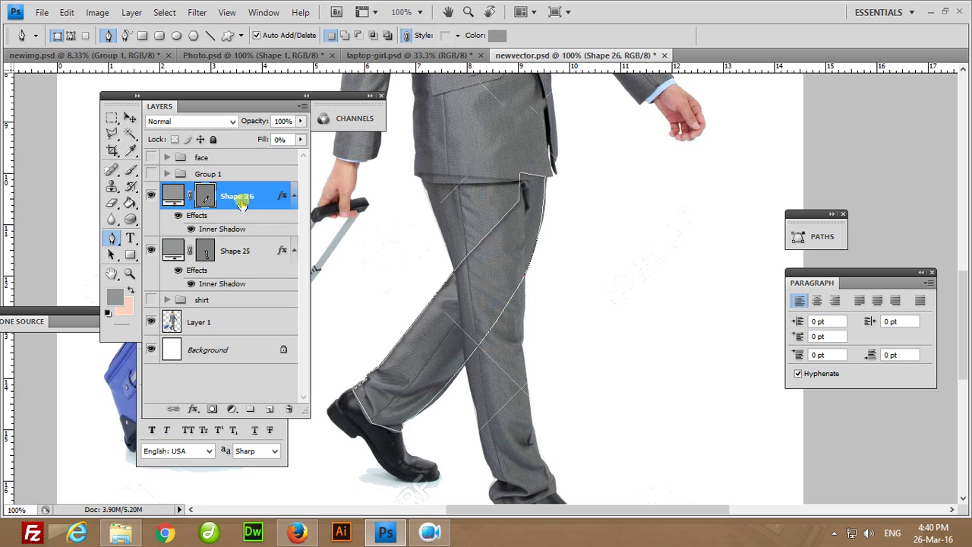
pyautogui.hotkey('ctrl', '[')
pyautogui.click(242, 201)
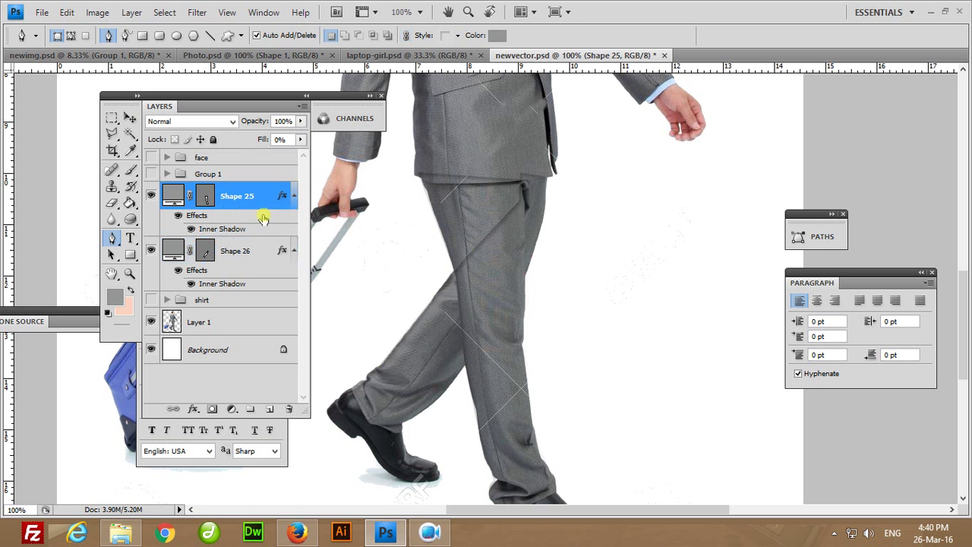
pyautogui.click(301, 141)
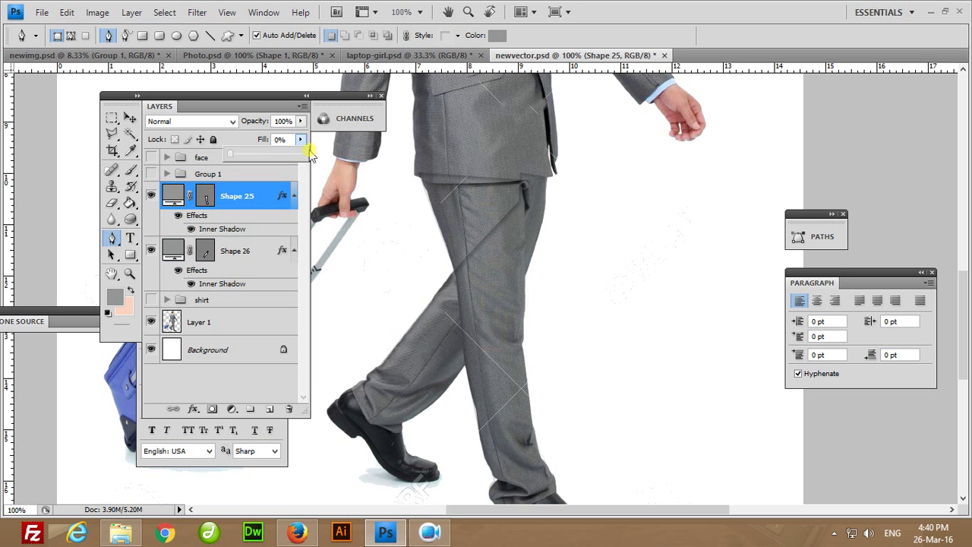
pyautogui.click(263, 261)
pyautogui.moveTo(302, 140); pyautogui.dragTo(422, 322)
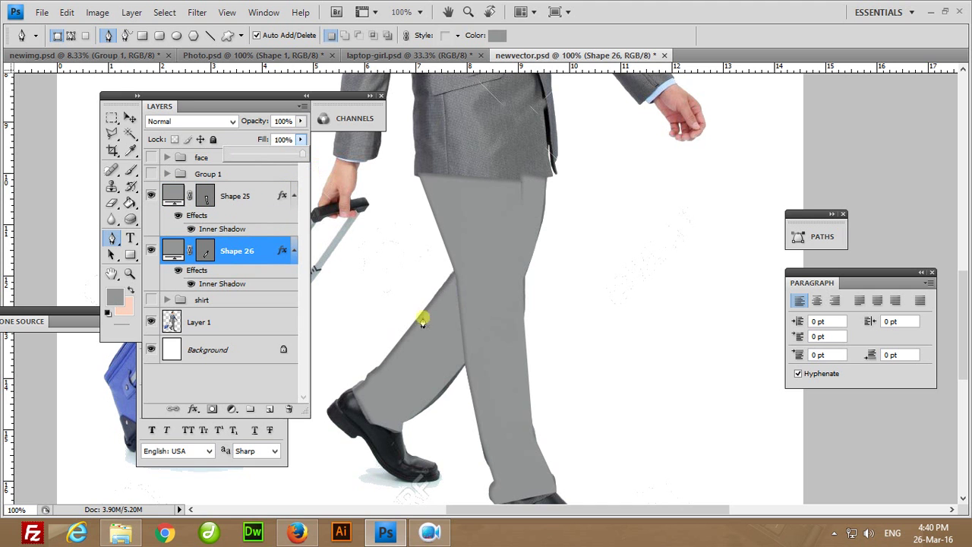
# Hide Shape 25 and Shape 26 to reveal the photographed trousers and shoes.
pyautogui.moveTo(496, 376); pyautogui.dragTo(479, 230)
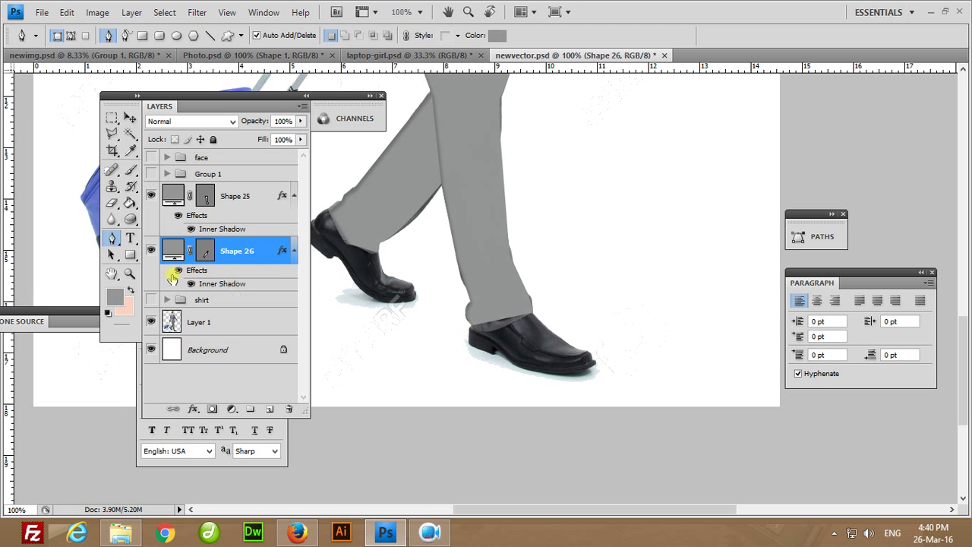
pyautogui.click(151, 195)
pyautogui.click(151, 251)
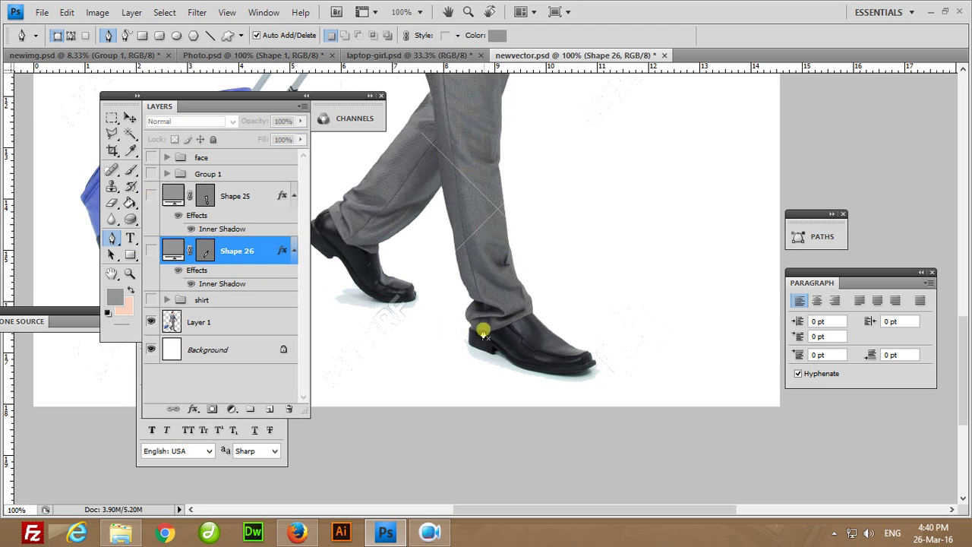
# Trace Shape 27 along the right trouser hem, shoe upper and toe tip.
pyautogui.click(471, 315)
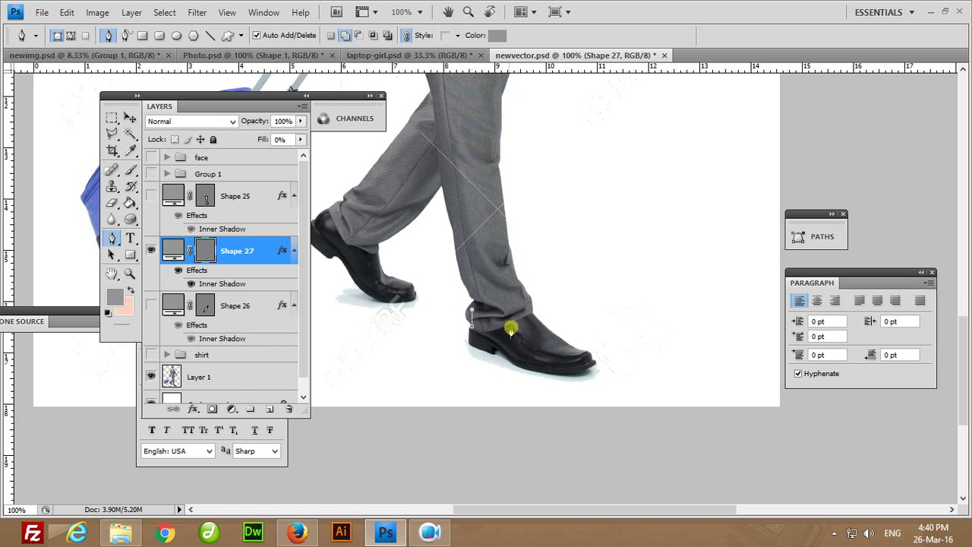
pyautogui.click(511, 311)
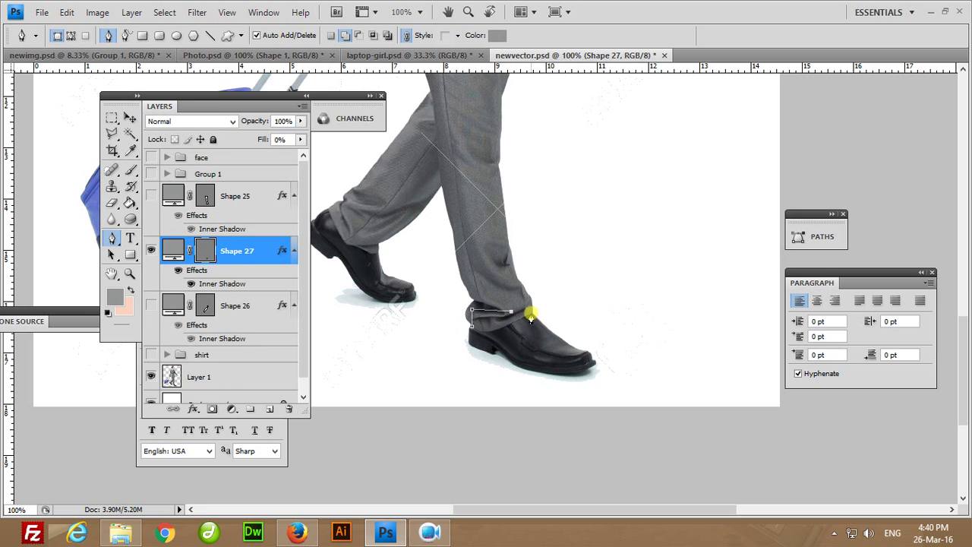
pyautogui.click(530, 312)
pyautogui.click(551, 333)
pyautogui.click(565, 343)
pyautogui.click(577, 349)
pyautogui.click(589, 367)
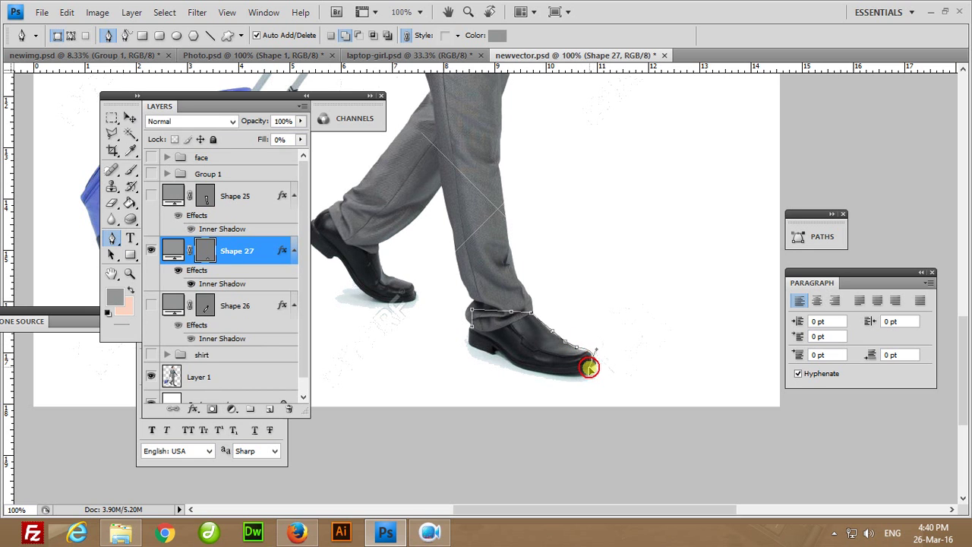
pyautogui.click(561, 374)
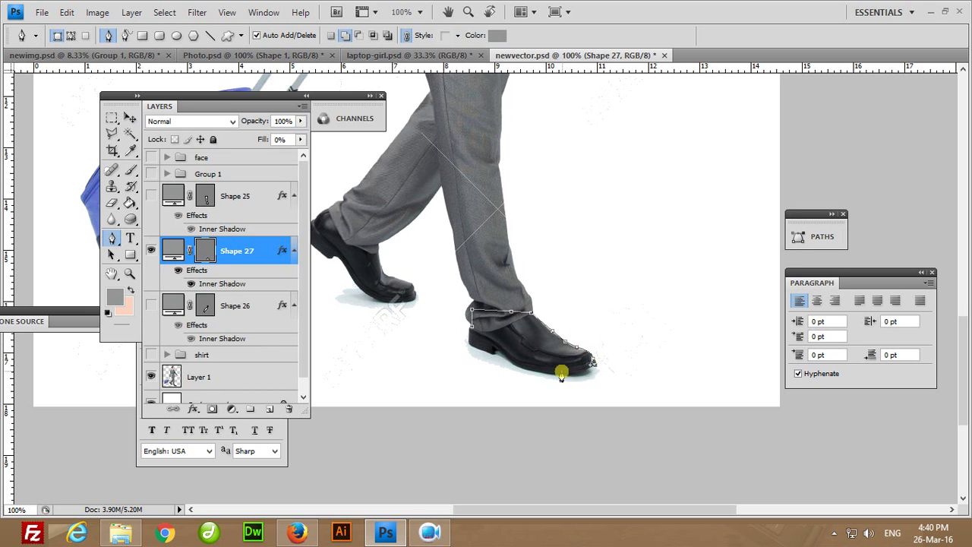
pyautogui.click(594, 365)
# Curve the Shape 27 sole back to the heel, then start Shape 28 at the left shoe tip.
pyautogui.click(500, 357)
pyautogui.moveTo(501, 357); pyautogui.dragTo(465, 318)
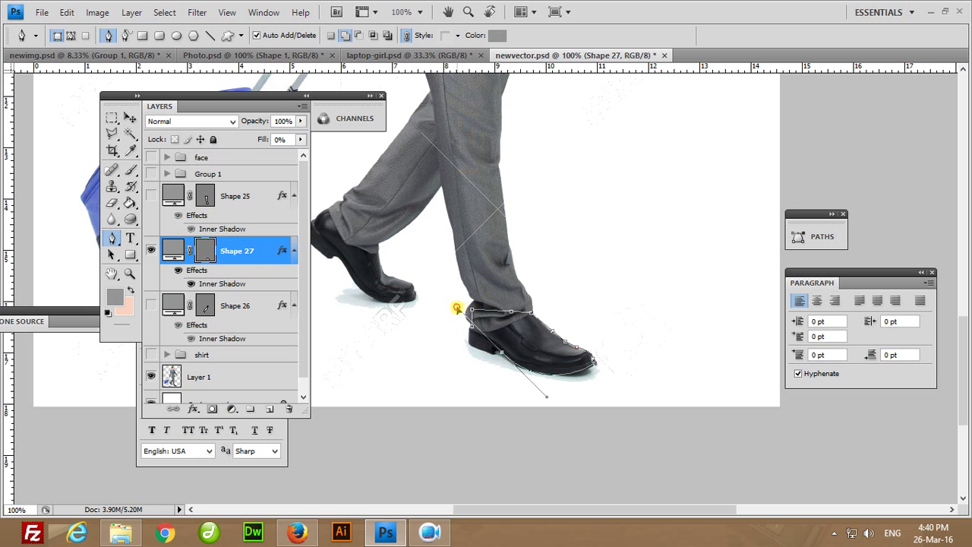
pyautogui.click(490, 355)
pyautogui.click(495, 349)
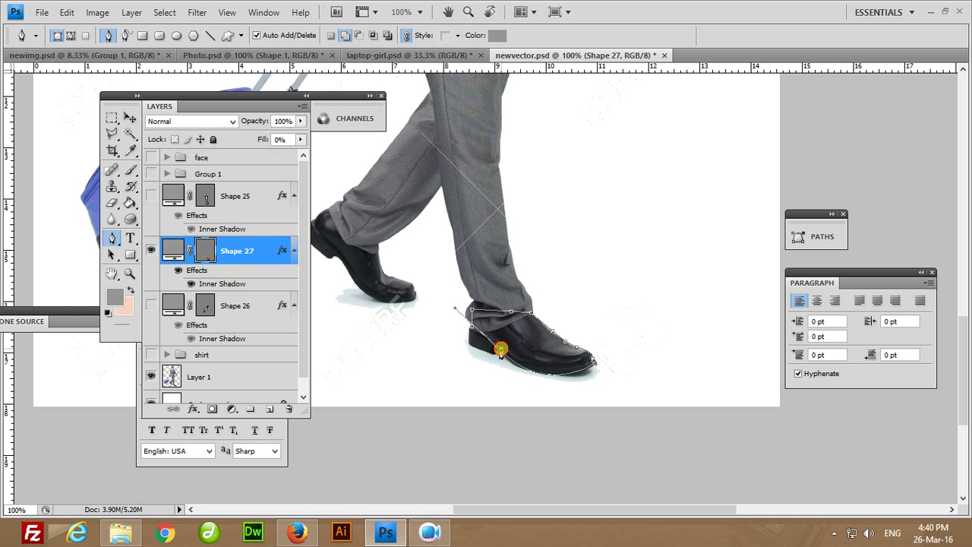
pyautogui.click(497, 352)
pyautogui.moveTo(492, 359); pyautogui.dragTo(468, 340)
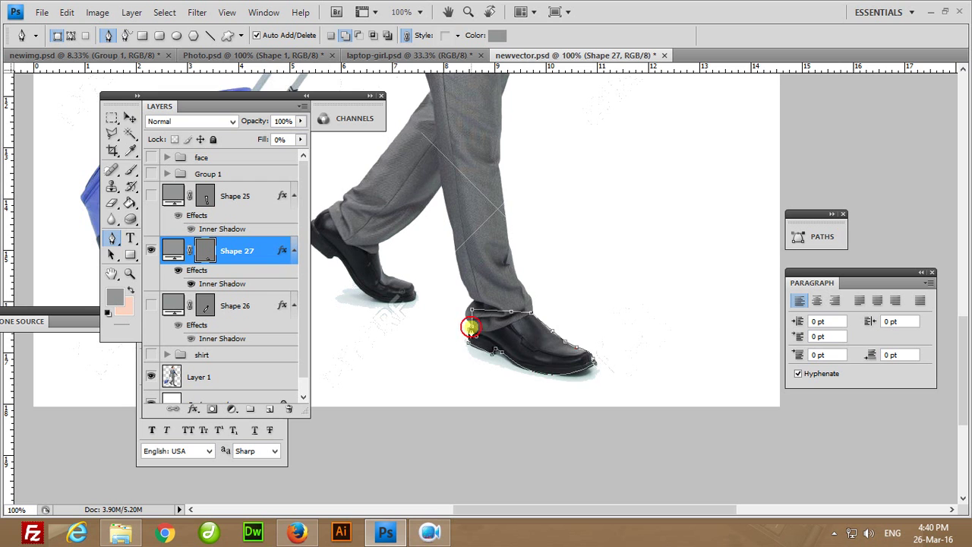
pyautogui.moveTo(412, 292); pyautogui.dragTo(483, 364)
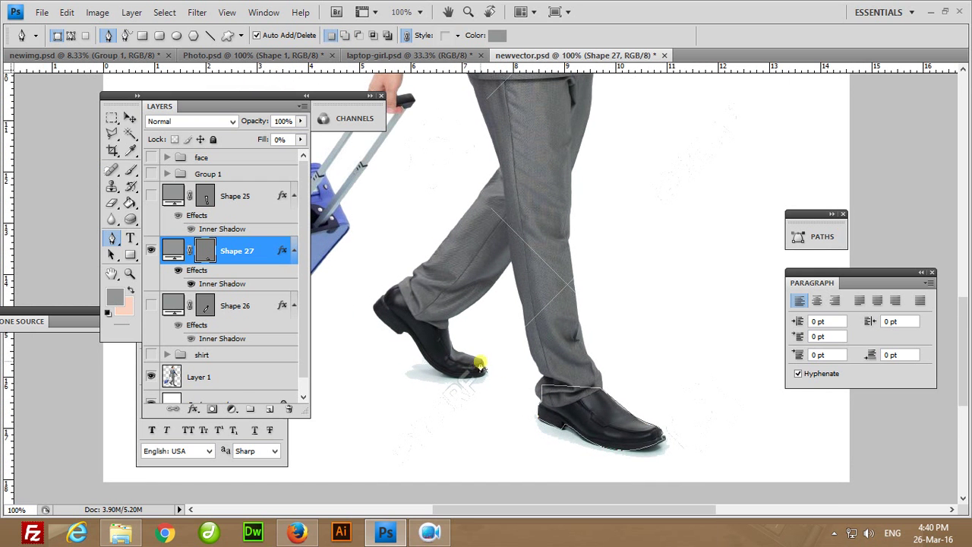
pyautogui.click(481, 365)
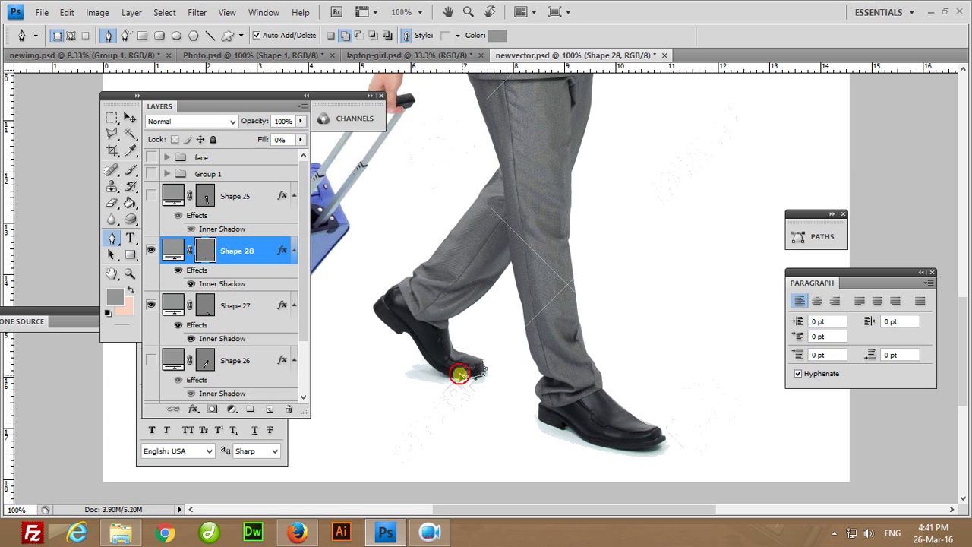
# Drag curved Shape 28 anchors from the left shoe tip around its heel and toe.
pyautogui.moveTo(467, 377); pyautogui.dragTo(403, 341)
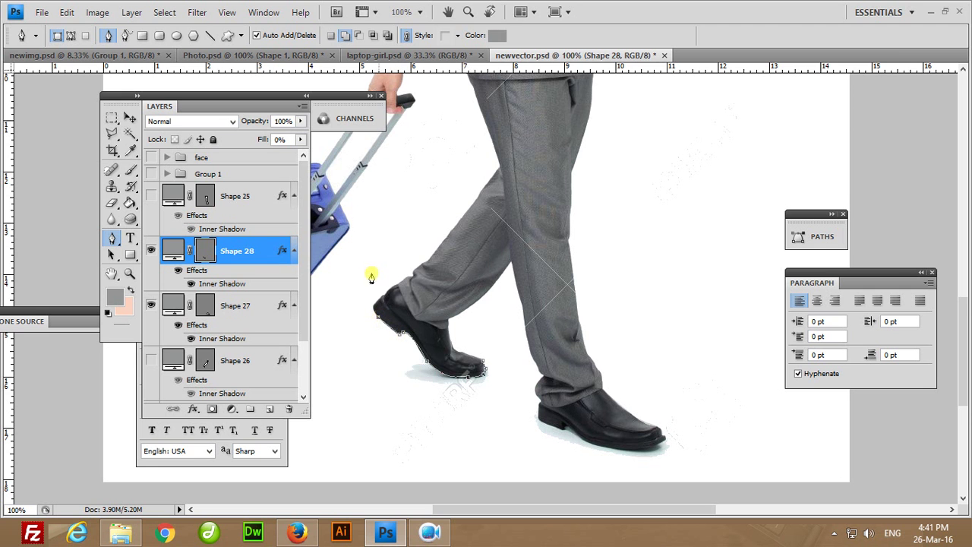
pyautogui.moveTo(373, 293)
pyautogui.mouseDown()
pyautogui.moveTo(447, 353)
pyautogui.moveTo(436, 363)
pyautogui.mouseUp()
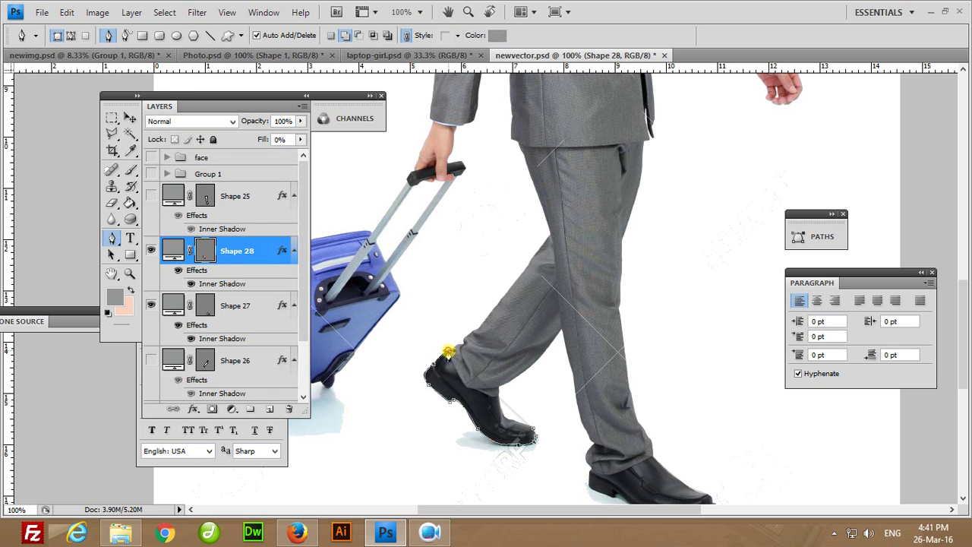
pyautogui.moveTo(448, 352); pyautogui.dragTo(497, 378)
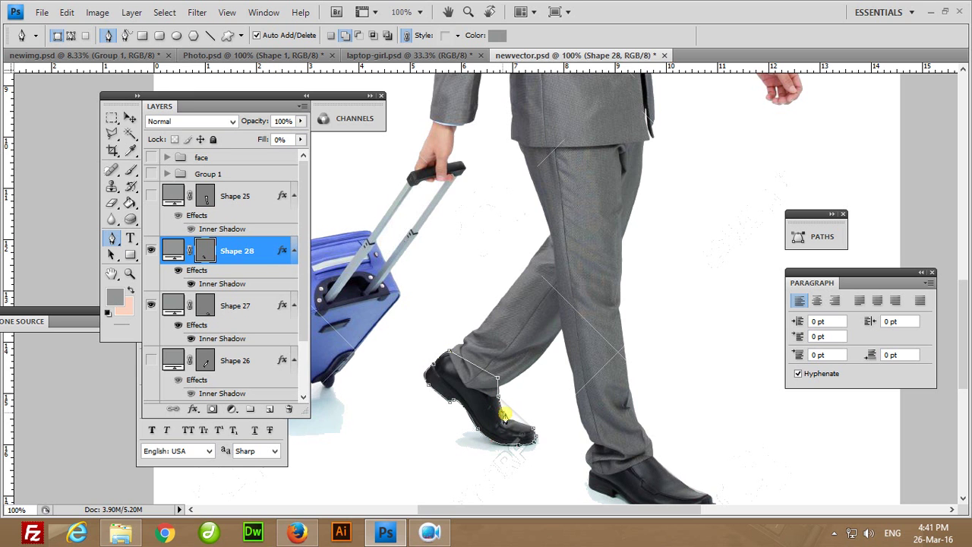
pyautogui.moveTo(526, 429); pyautogui.dragTo(548, 428)
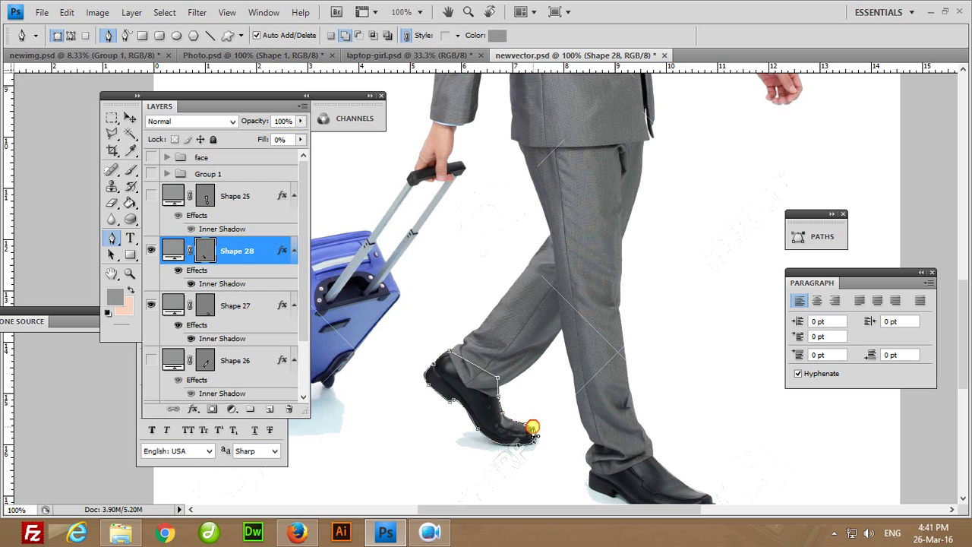
# Close the left shoe outline, fill it black, and turn off its Inner Shadow.
pyautogui.click(181, 251)
pyautogui.doubleClick(180, 251)
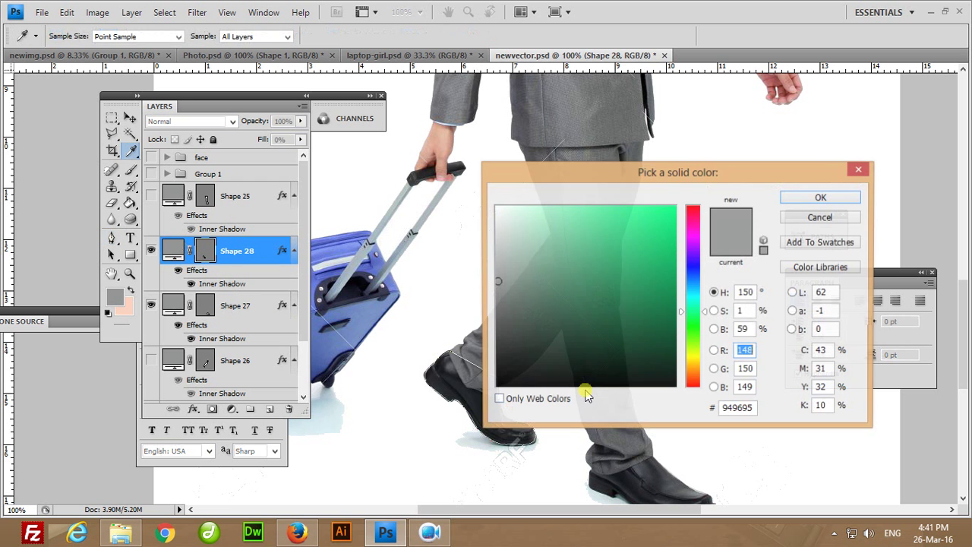
pyautogui.moveTo(585, 390); pyautogui.dragTo(452, 392)
pyautogui.click(812, 199)
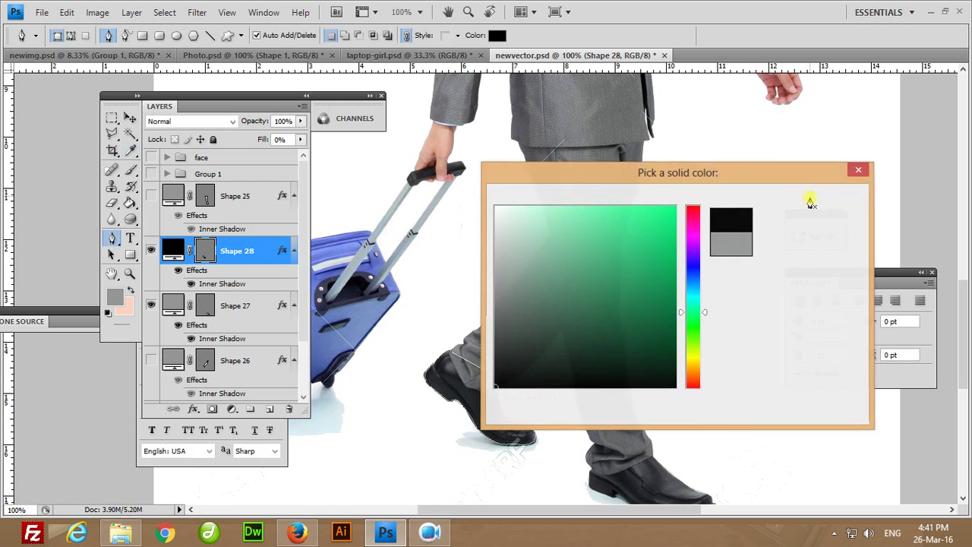
pyautogui.click(190, 284)
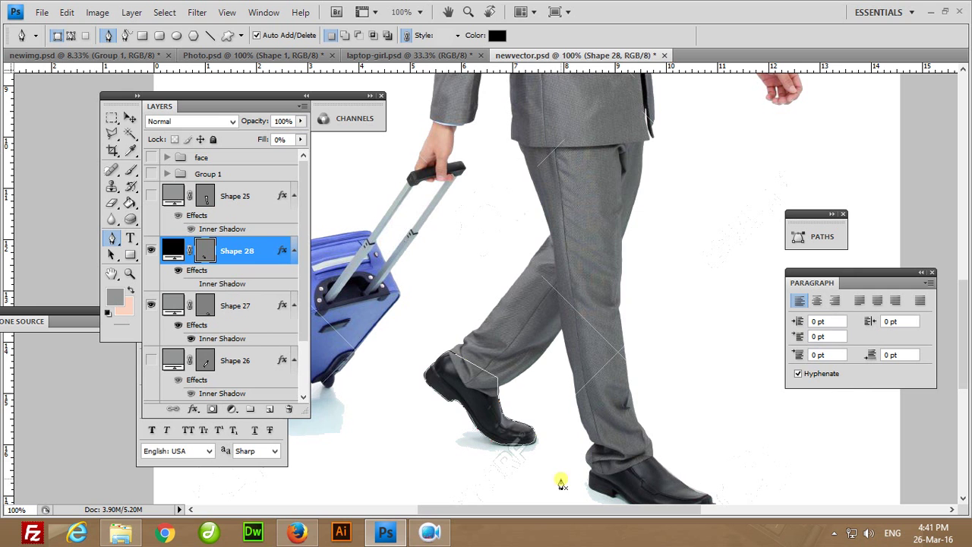
# Show the right shoe shape and fill it near-black.
pyautogui.click(169, 305)
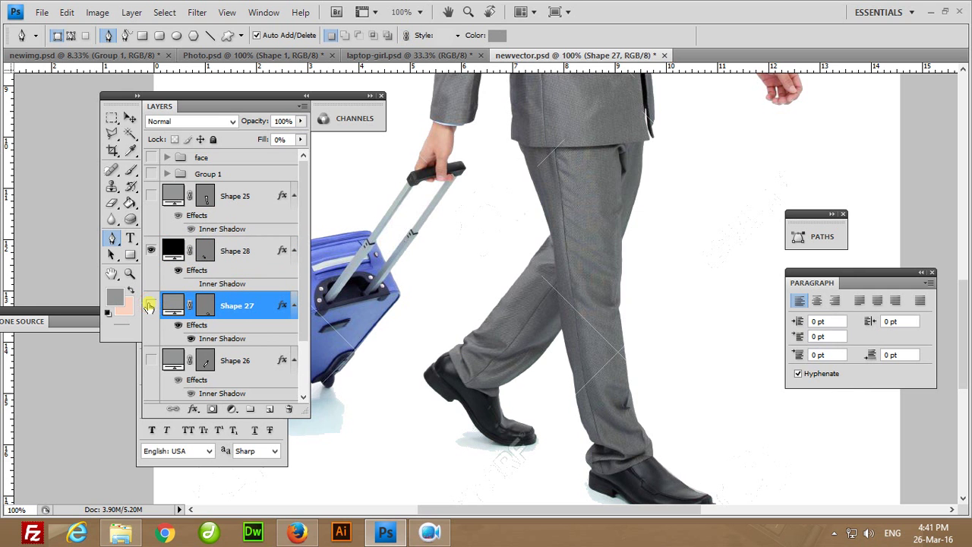
pyautogui.click(150, 305)
pyautogui.press('i')
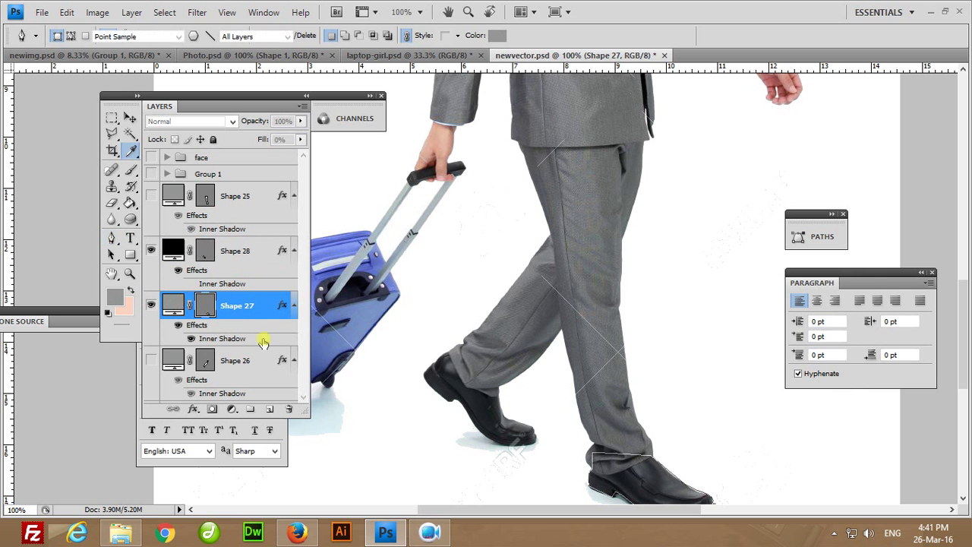
pyautogui.doubleClick(173, 305)
pyautogui.moveTo(496, 283); pyautogui.dragTo(463, 387)
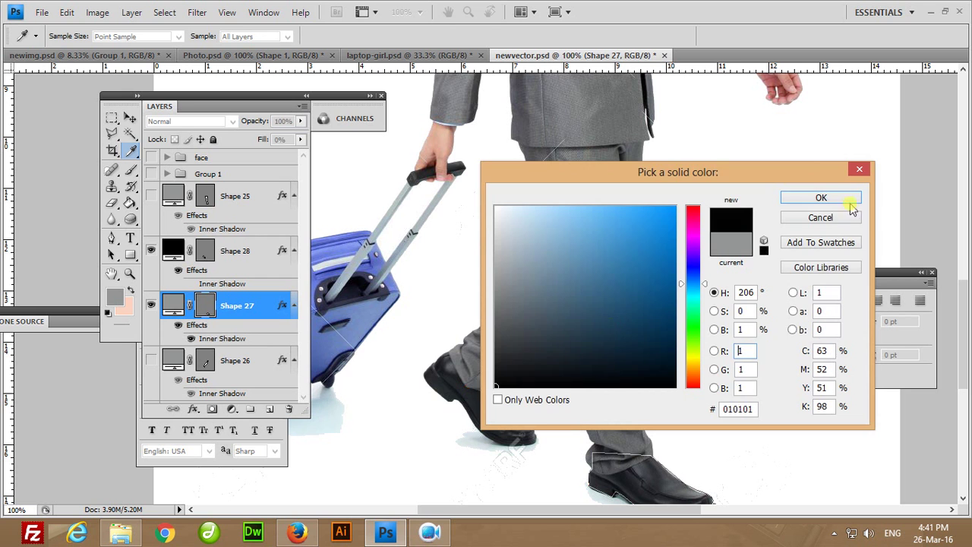
pyautogui.click(821, 198)
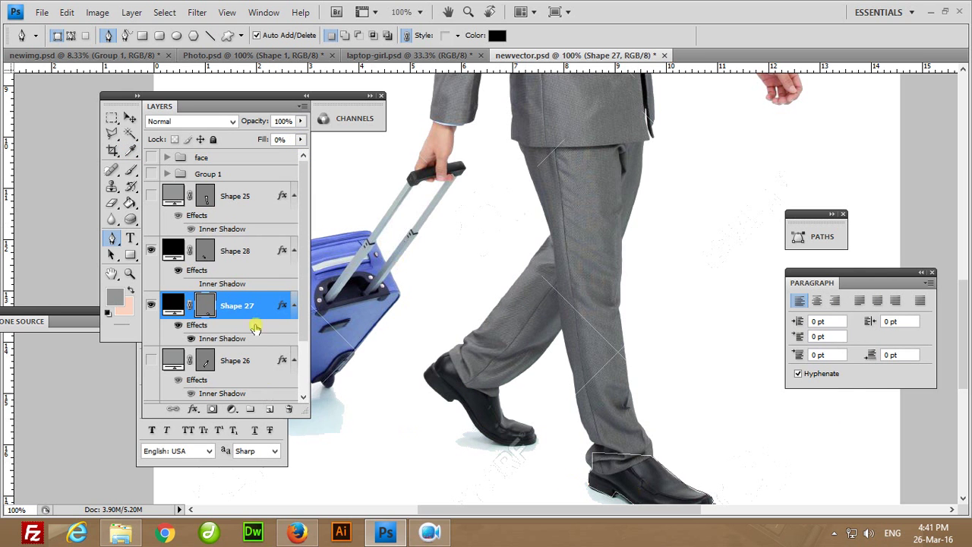
# Move both shoe shapes below the trousers and group them as Group 2.
pyautogui.keyDown('shift'); pyautogui.click(258, 259); pyautogui.keyUp('shift')
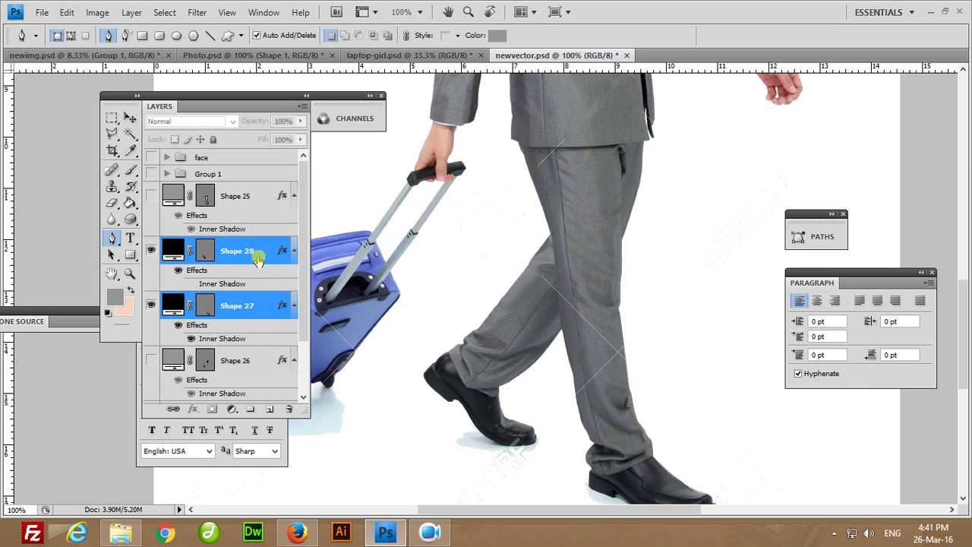
pyautogui.hotkey('ctrl', '[')
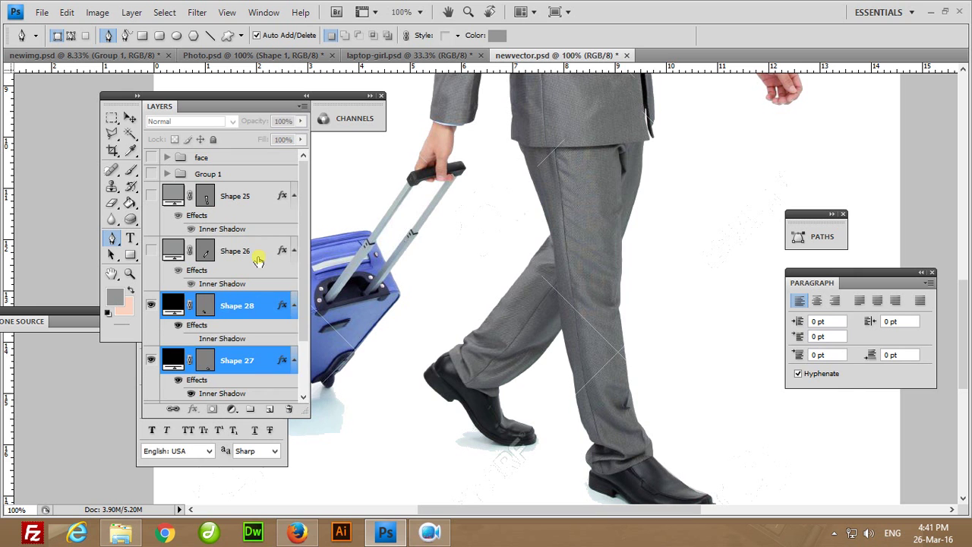
pyautogui.hotkey('ctrl', 'g')
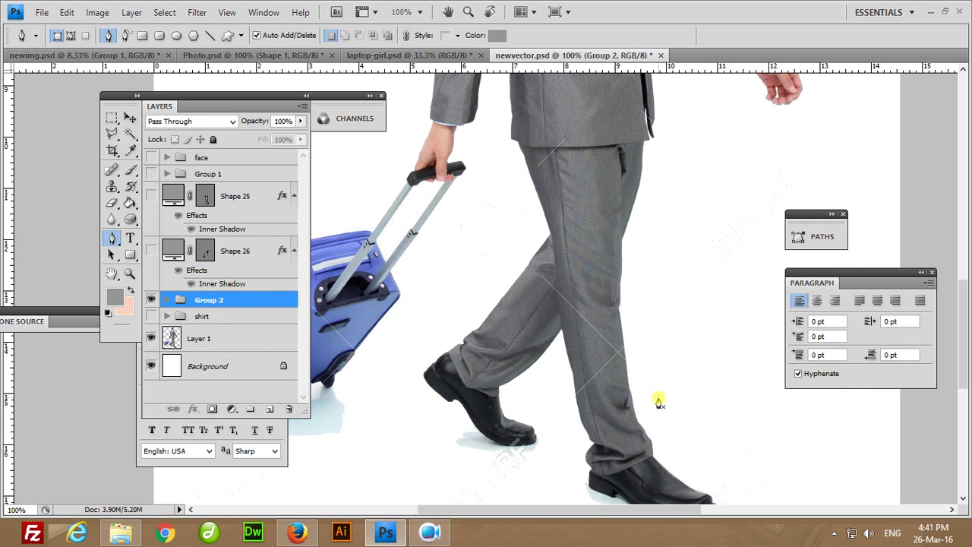
pyautogui.scroll(3, 657, 397)
pyautogui.moveTo(507, 285); pyautogui.dragTo(628, 372)
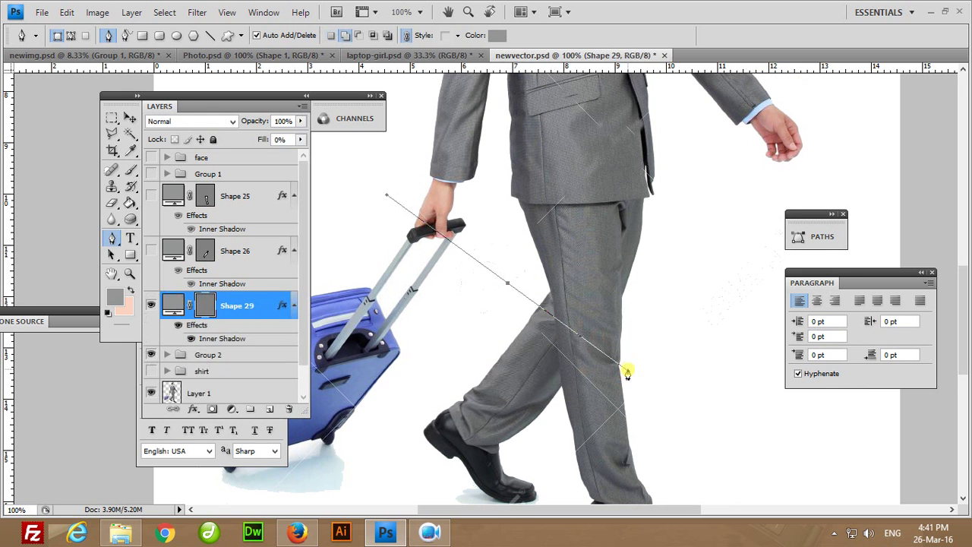
# Discard the stray shape and trace a closed cuff outline at the wrist.
pyautogui.hotkey('ctrl', 'z')
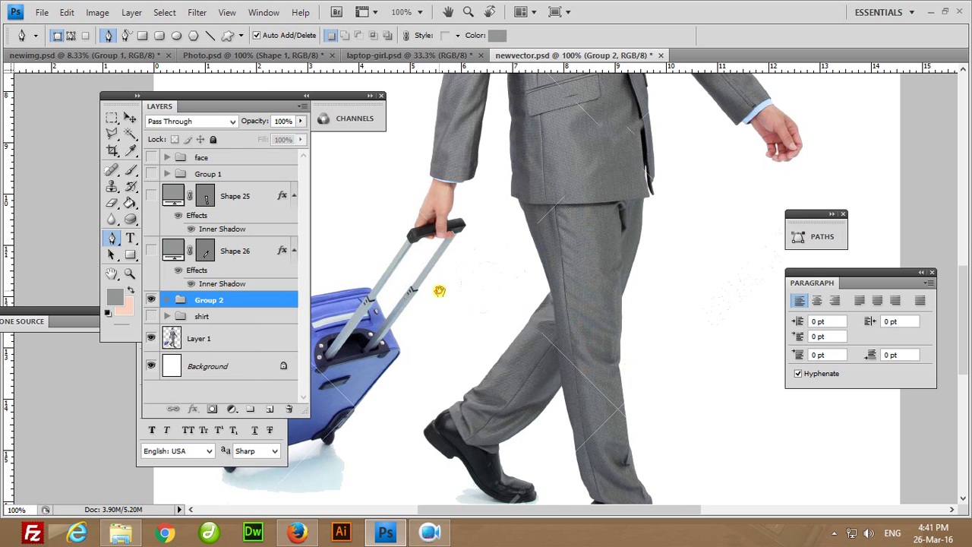
pyautogui.moveTo(439, 291); pyautogui.dragTo(618, 309)
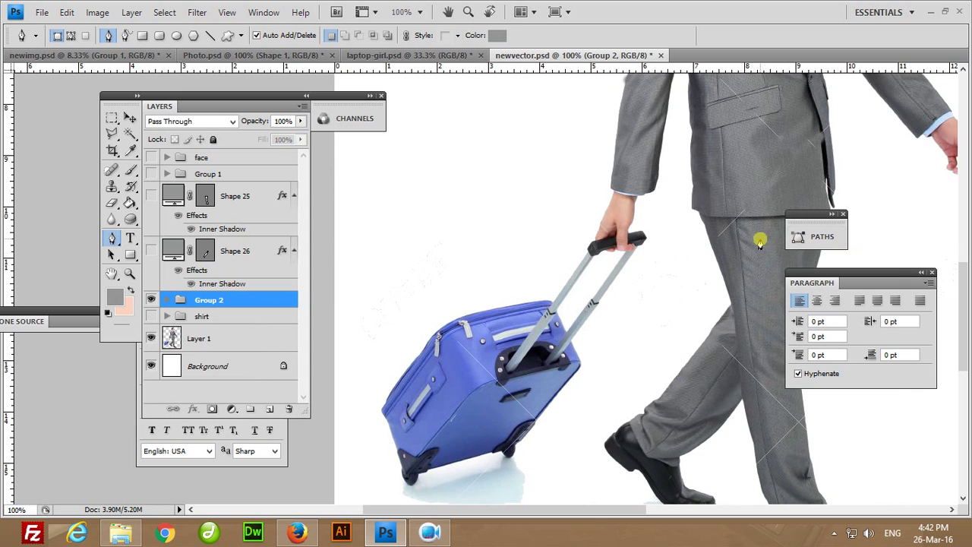
pyautogui.moveTo(759, 240); pyautogui.dragTo(577, 364)
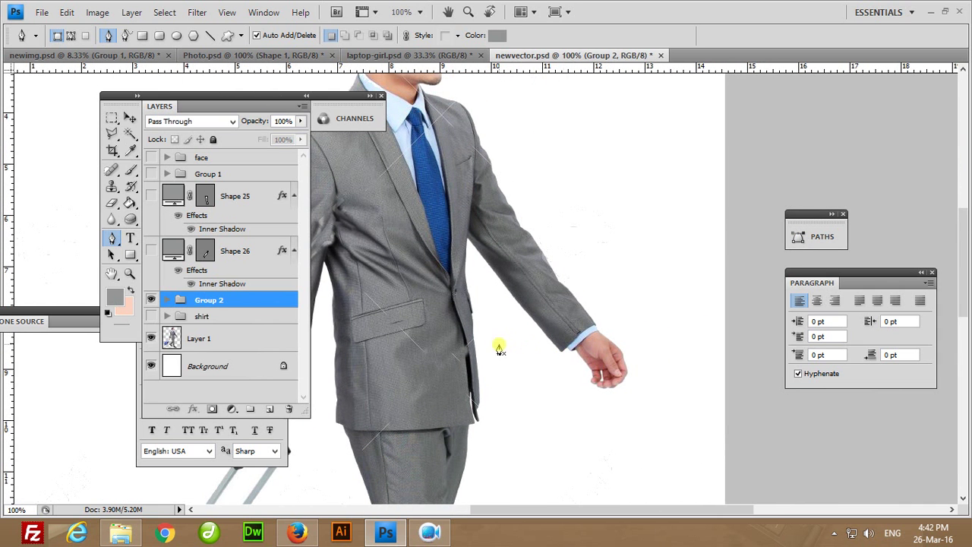
pyautogui.click(564, 347)
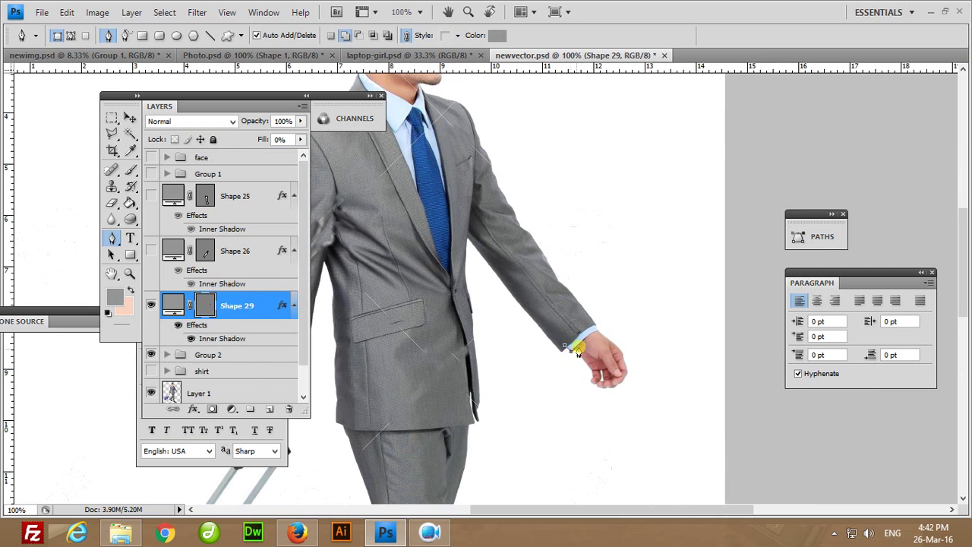
pyautogui.click(600, 331)
pyautogui.moveTo(599, 330); pyautogui.dragTo(590, 331)
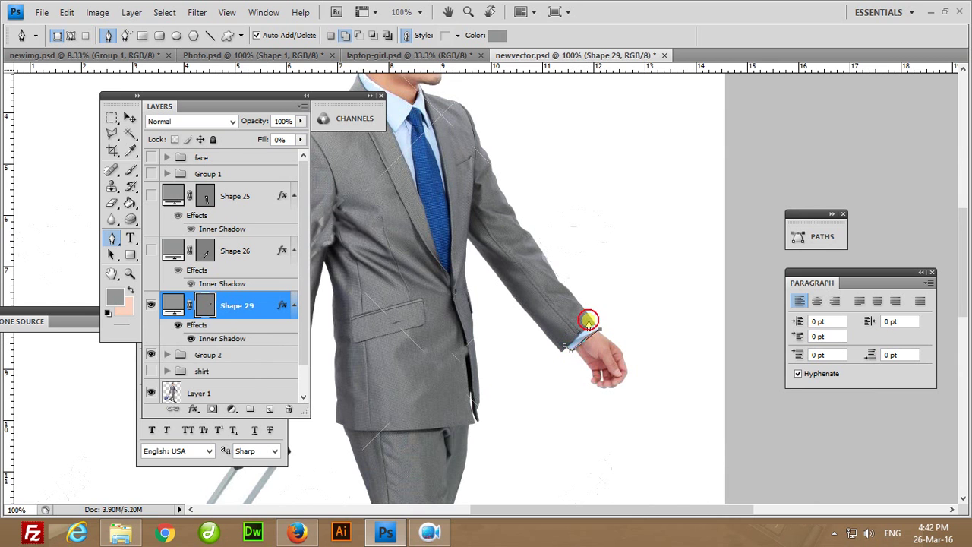
pyautogui.click(565, 343)
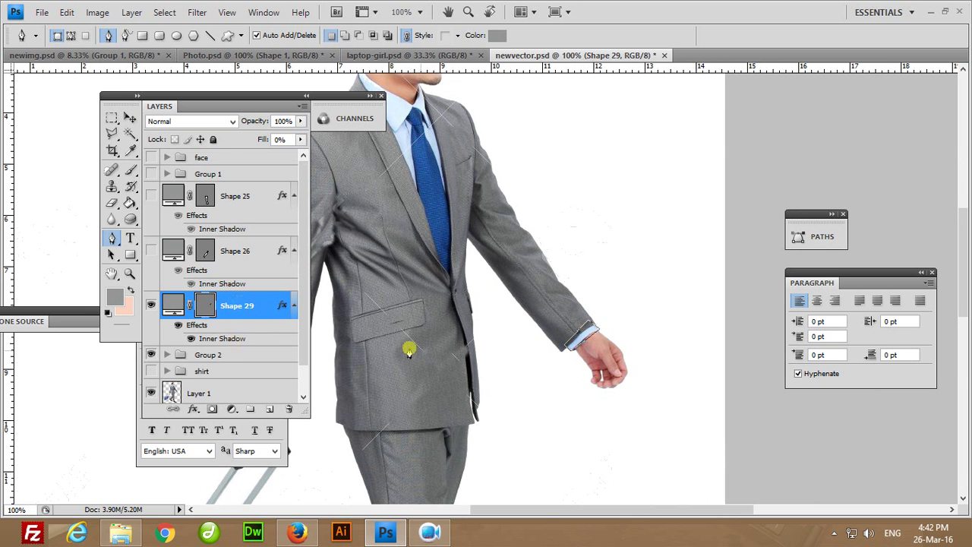
# Fill the Shape 29 cuff light blue #bbd5ff at 100% Fill.
pyautogui.doubleClick(175, 304)
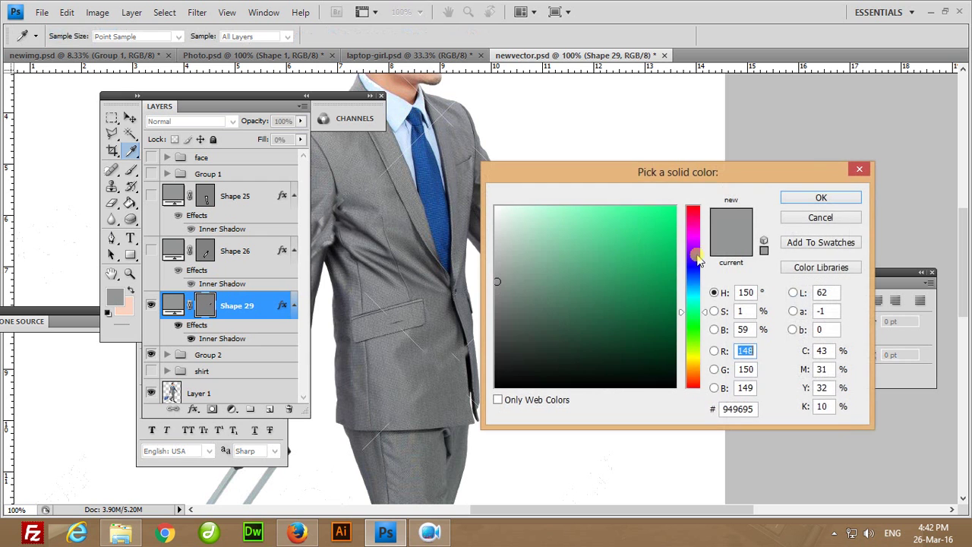
pyautogui.moveTo(699, 259); pyautogui.dragTo(692, 278)
pyautogui.click(551, 221)
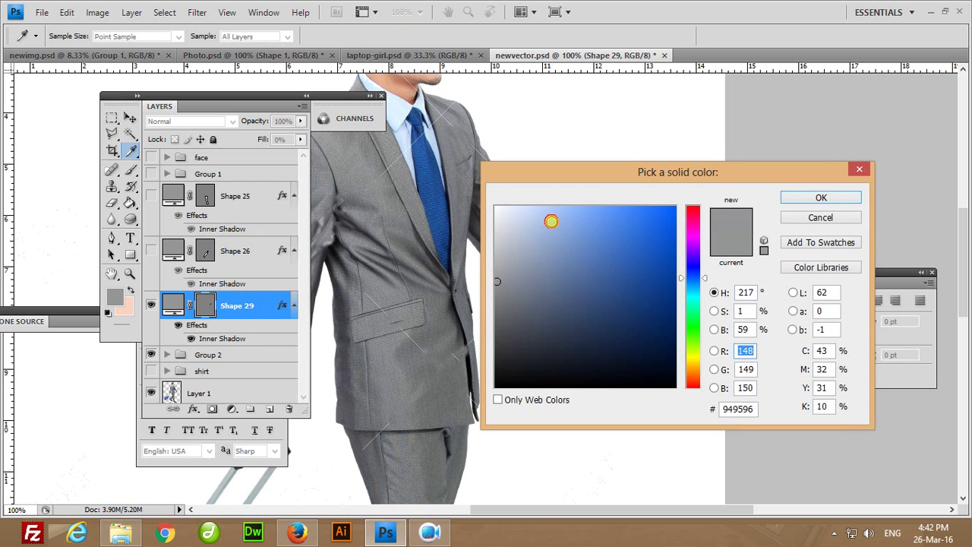
pyautogui.click(543, 205)
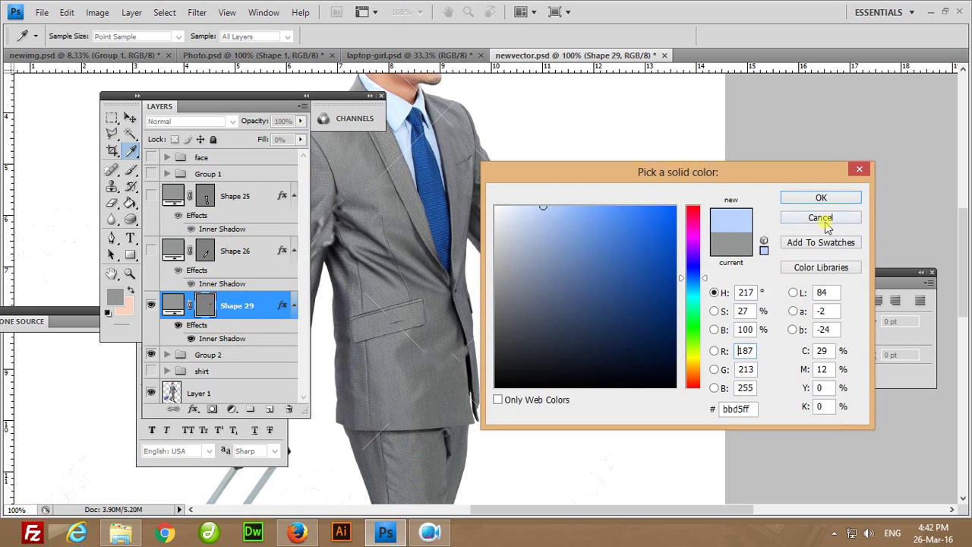
pyautogui.click(820, 197)
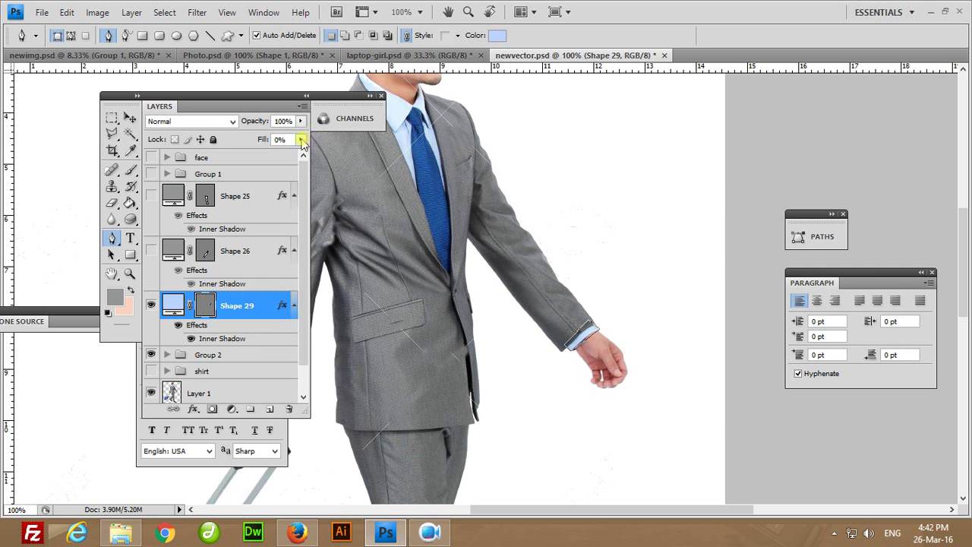
pyautogui.moveTo(302, 144); pyautogui.dragTo(306, 156)
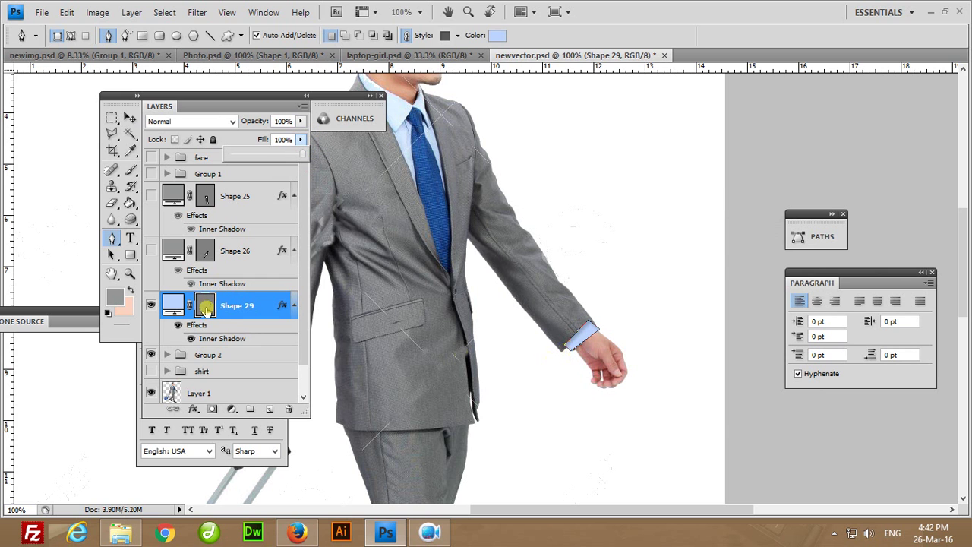
pyautogui.click(151, 174)
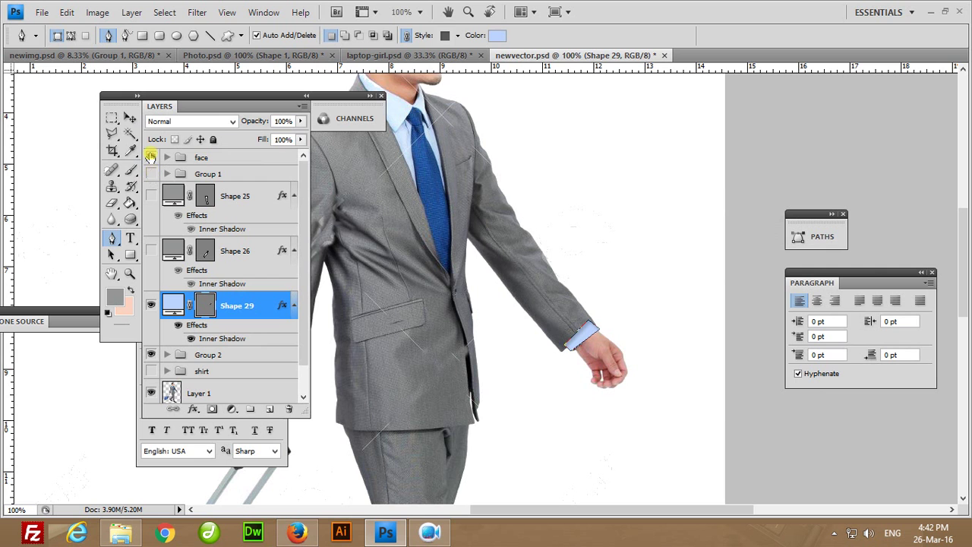
# Turn on the shirt group, Shape 26, Shape 25, Group 1 and face layers.
pyautogui.click(150, 156)
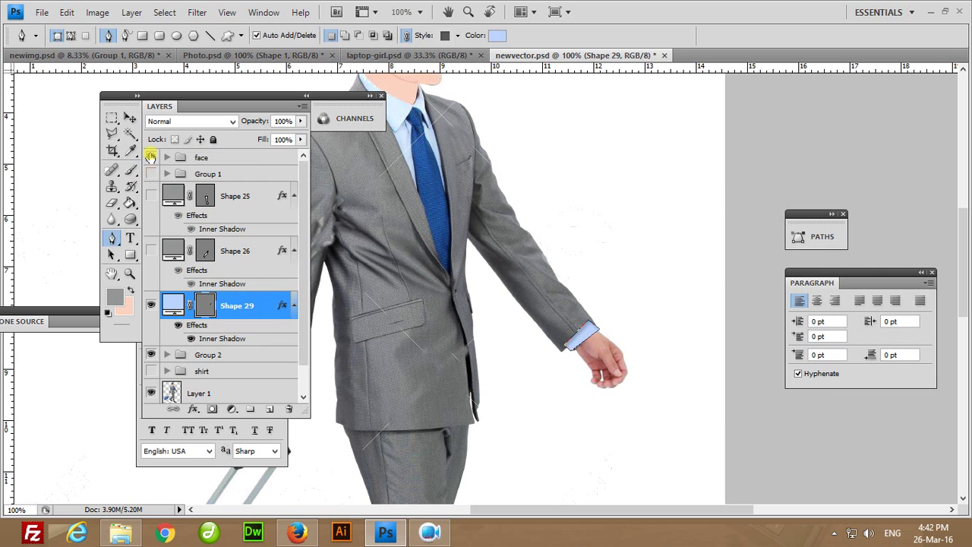
pyautogui.click(152, 371)
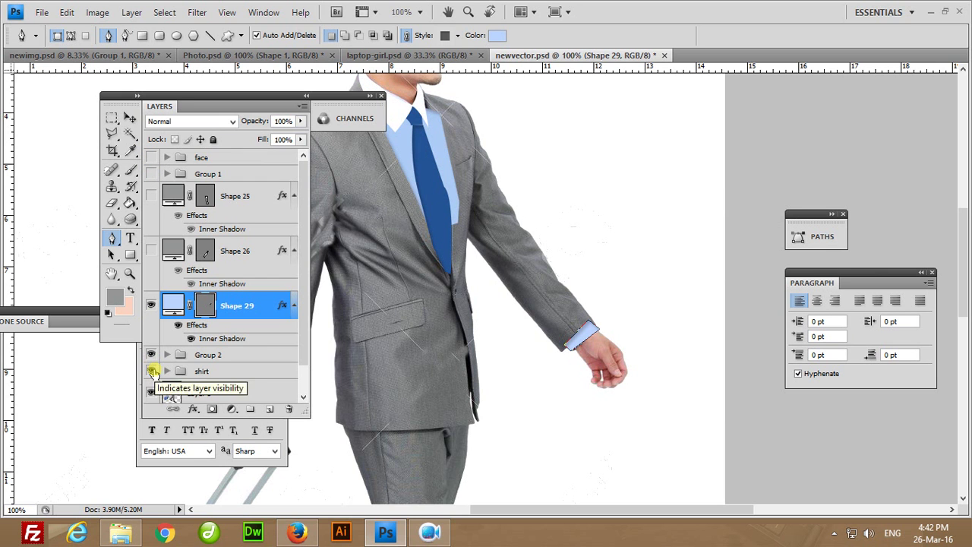
pyautogui.click(205, 371)
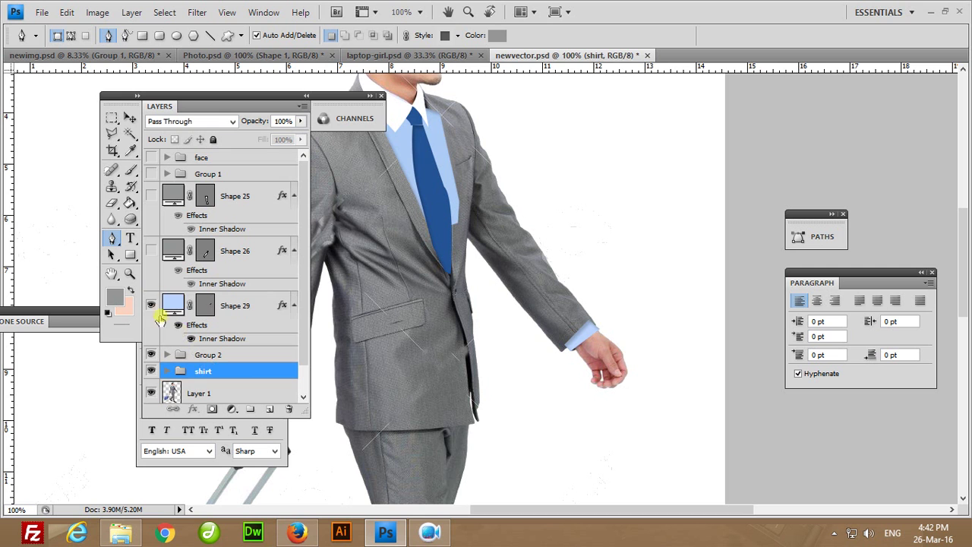
pyautogui.click(152, 249)
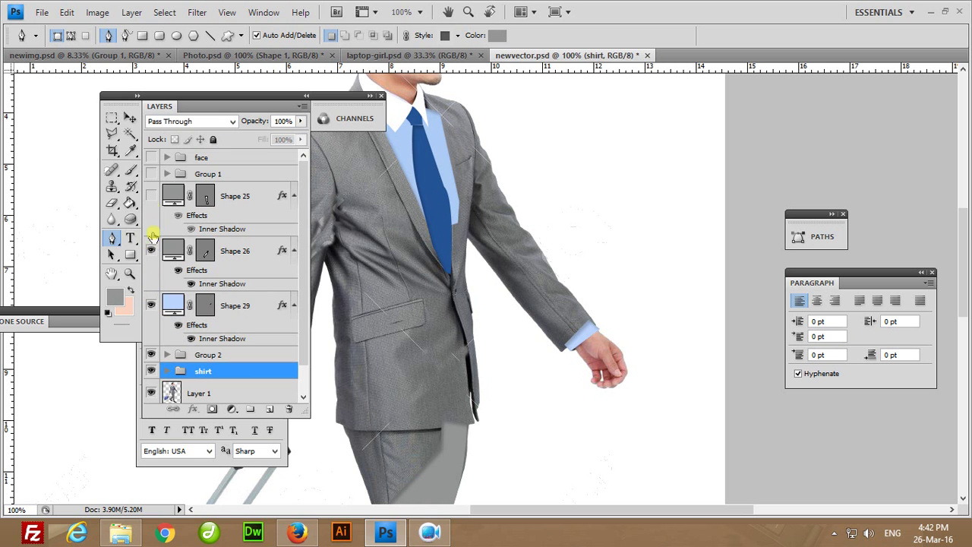
pyautogui.click(151, 195)
pyautogui.click(151, 173)
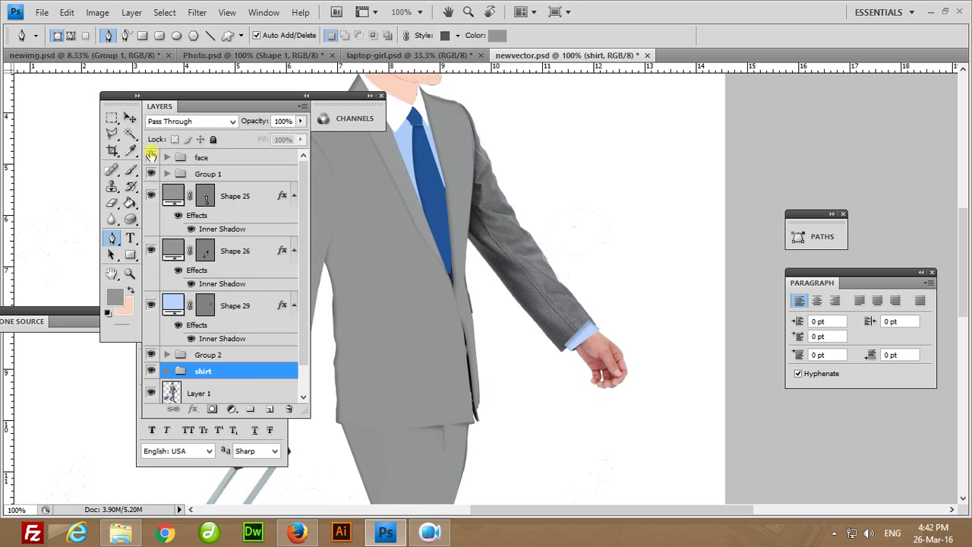
pyautogui.click(151, 156)
pyautogui.scroll(2, 467, 340)
pyautogui.scroll(3, 467, 339)
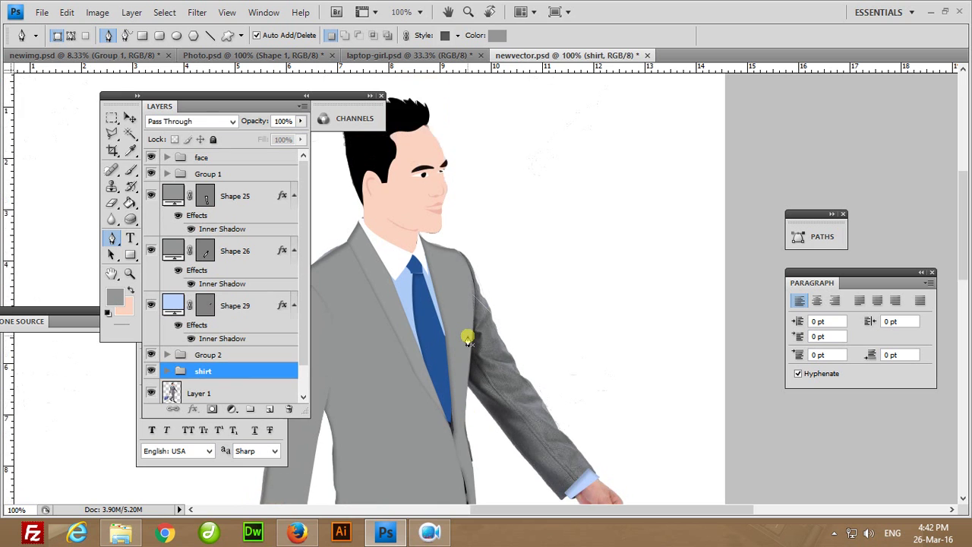
pyautogui.scroll(-3, 467, 340)
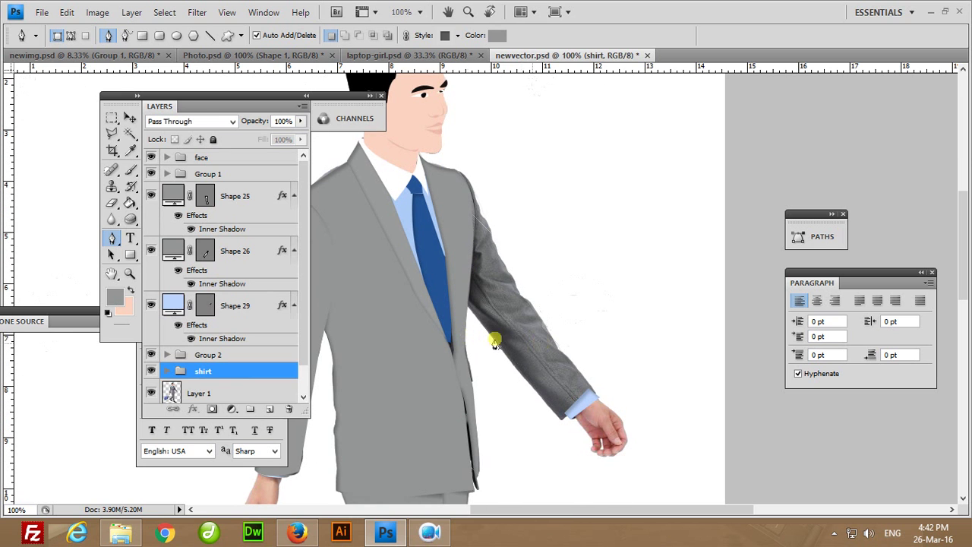
# Select cuff Shape 29 and expand Group 1, Group 2 and the shirt group in Layers.
pyautogui.click(253, 313)
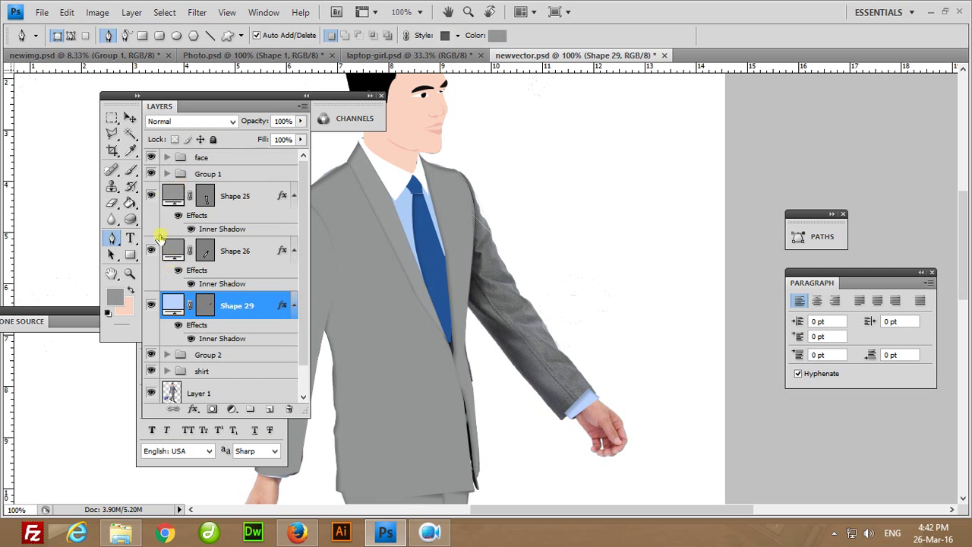
pyautogui.click(166, 174)
pyautogui.scroll(-2, 180, 276)
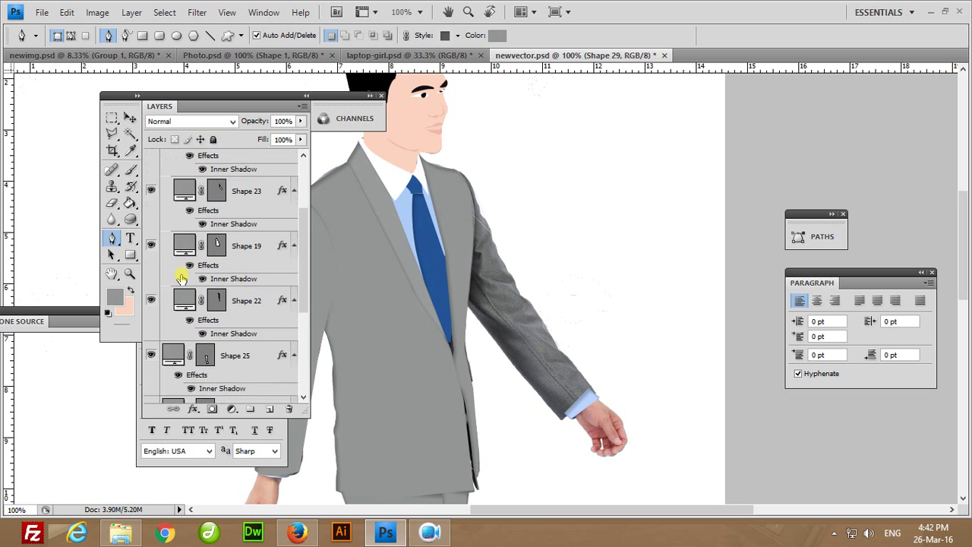
pyautogui.scroll(-2, 180, 277)
pyautogui.scroll(-2, 180, 276)
pyautogui.click(166, 324)
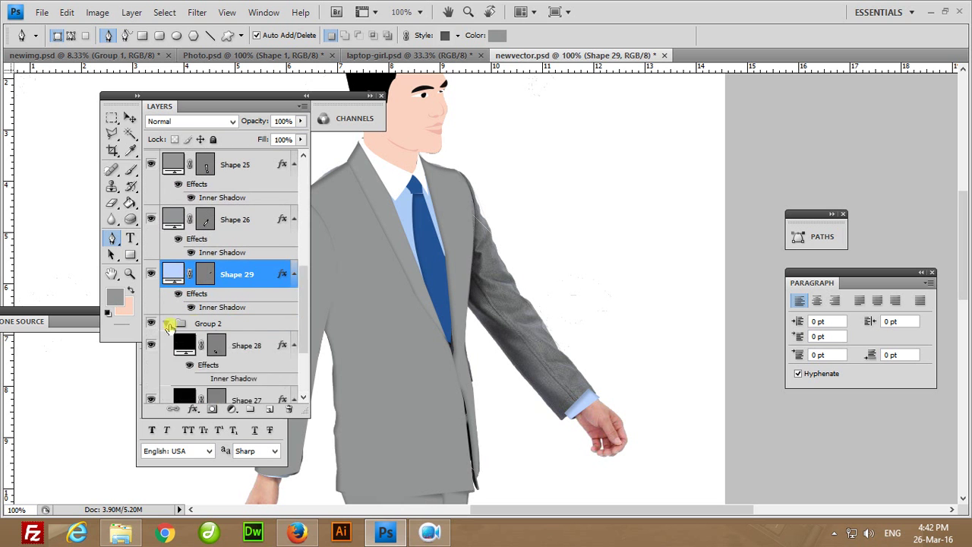
pyautogui.scroll(-2, 183, 328)
pyautogui.click(201, 339)
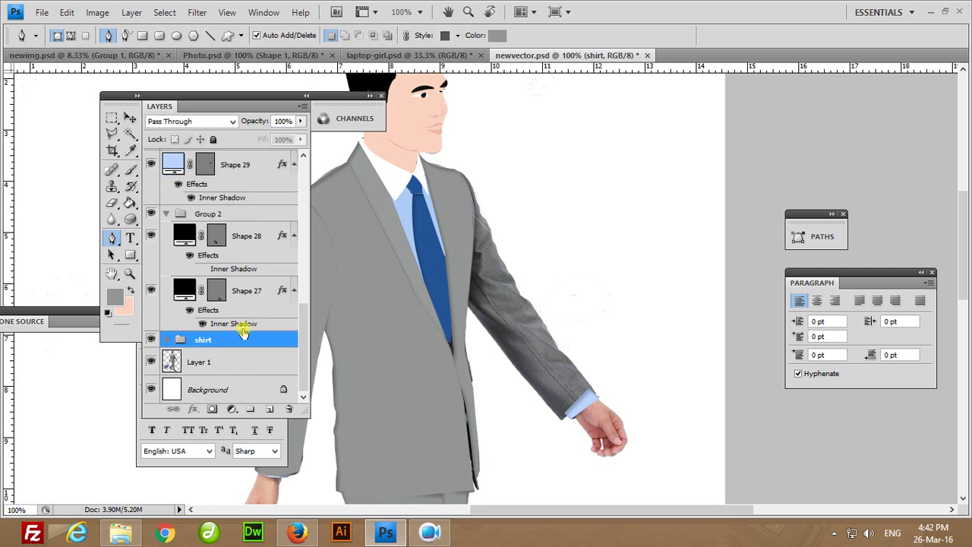
pyautogui.click(166, 340)
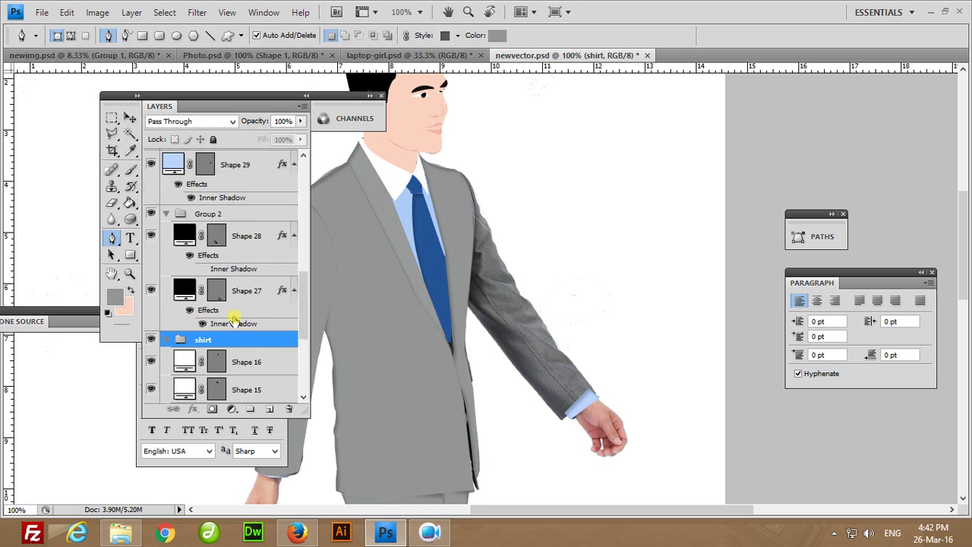
pyautogui.scroll(-2, 236, 319)
pyautogui.scroll(-2, 235, 319)
pyautogui.scroll(1, 235, 319)
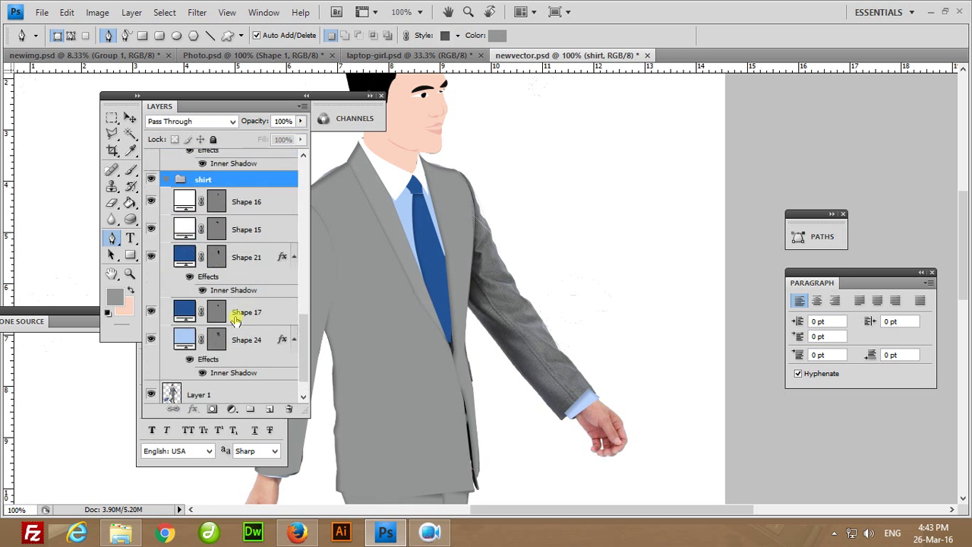
pyautogui.scroll(2, 235, 319)
pyautogui.scroll(2, 235, 319)
pyautogui.scroll(2, 235, 319)
pyautogui.scroll(2, 237, 321)
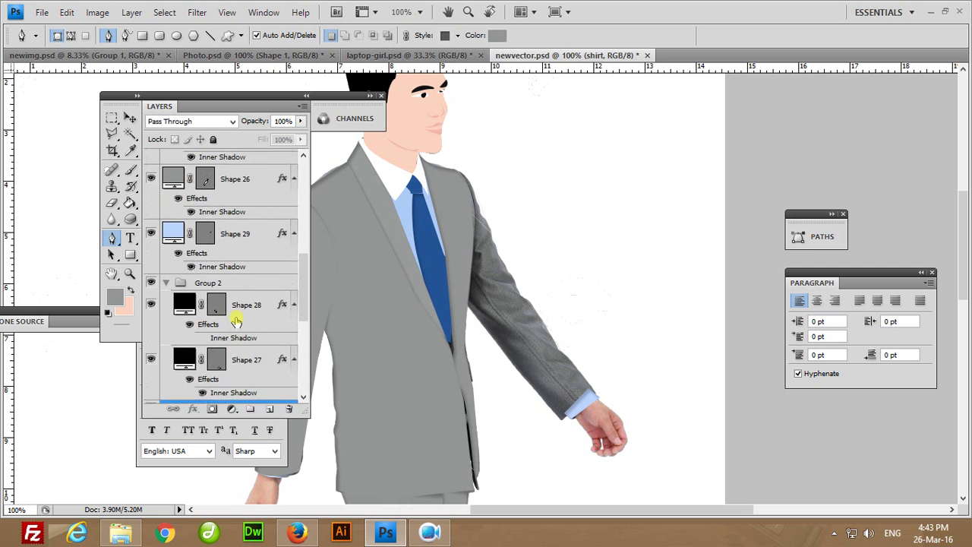
pyautogui.scroll(2, 237, 320)
# Set sleeve Shape 23 to 100% Fill and hide the reference photo Layer 1.
pyautogui.press('v')
pyautogui.click(494, 298)
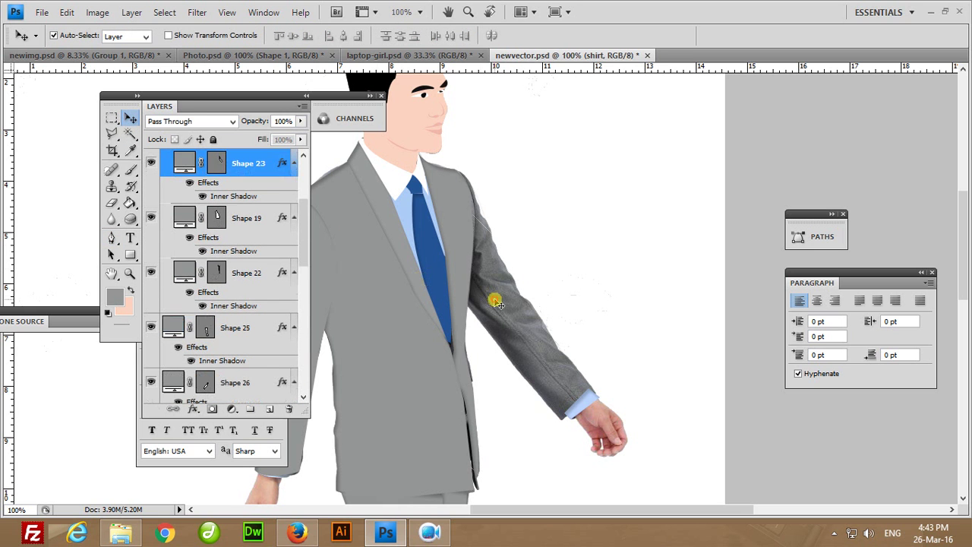
pyautogui.click(300, 140)
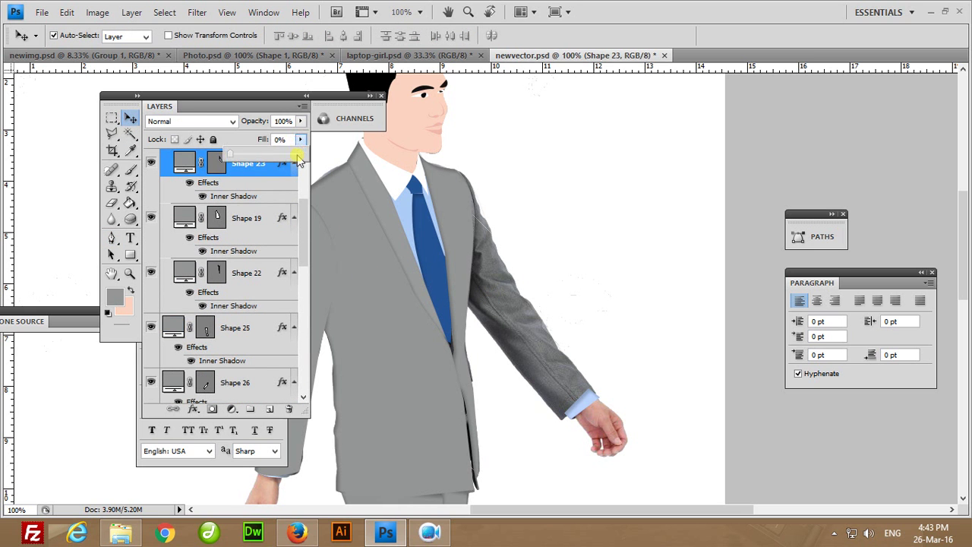
pyautogui.moveTo(300, 154); pyautogui.dragTo(319, 169)
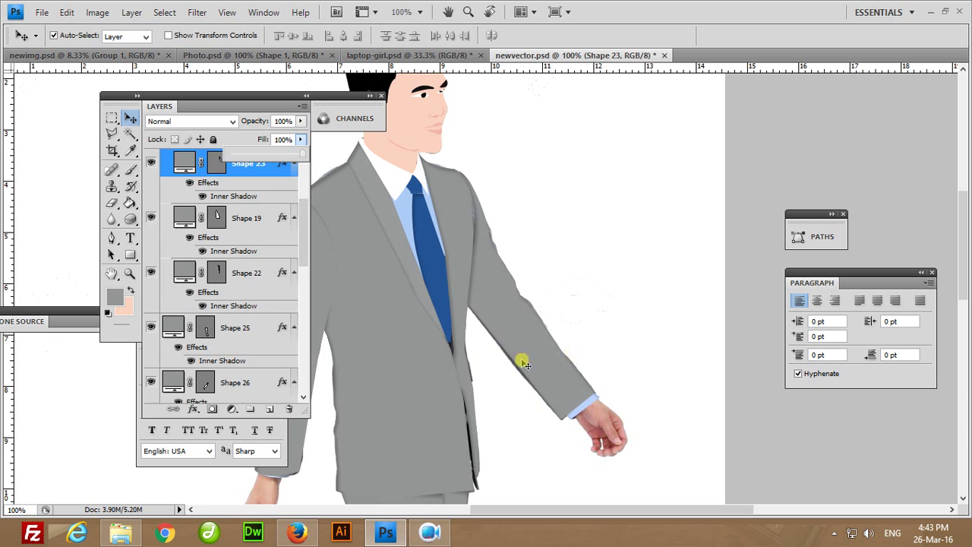
pyautogui.scroll(-3, 225, 327)
pyautogui.scroll(-2, 224, 322)
pyautogui.scroll(-5, 225, 322)
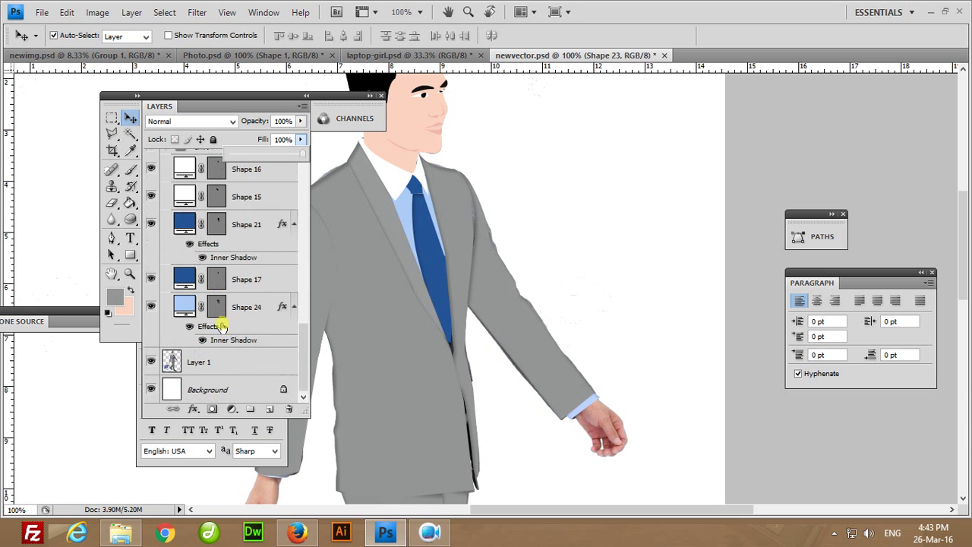
pyautogui.click(152, 362)
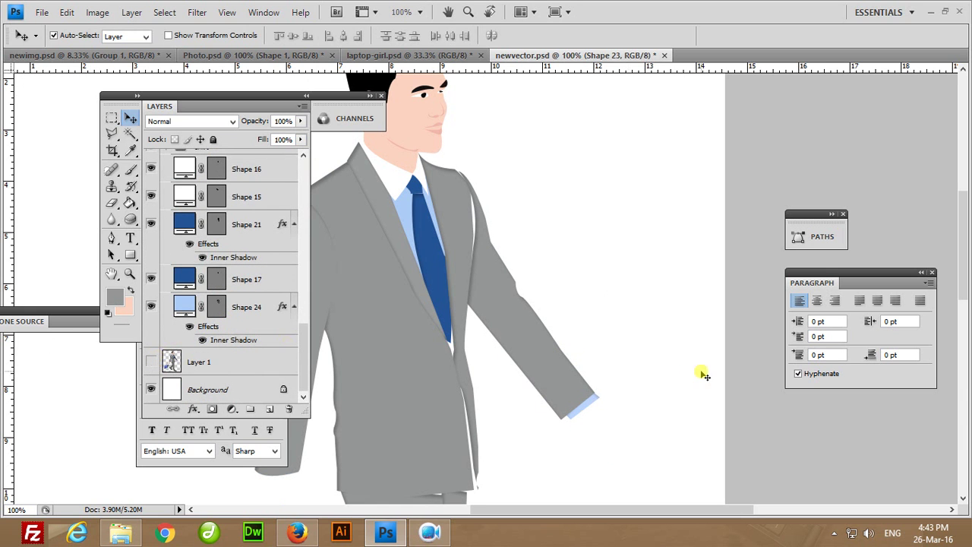
# Nudge the sleeve and cuff slightly down-left and hide the cuff's Inner Shadow.
pyautogui.click(500, 325)
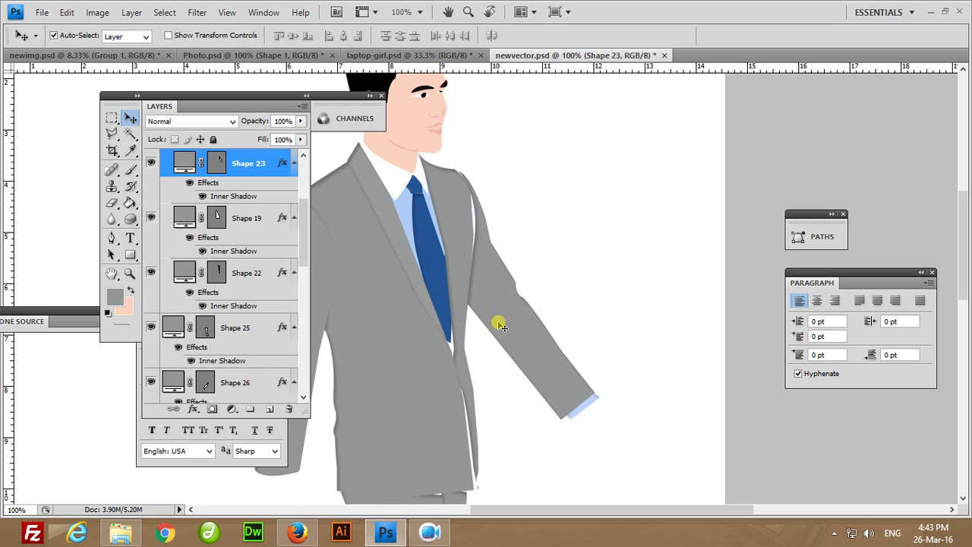
pyautogui.press('Left')
pyautogui.press('Left')
pyautogui.press('Left')
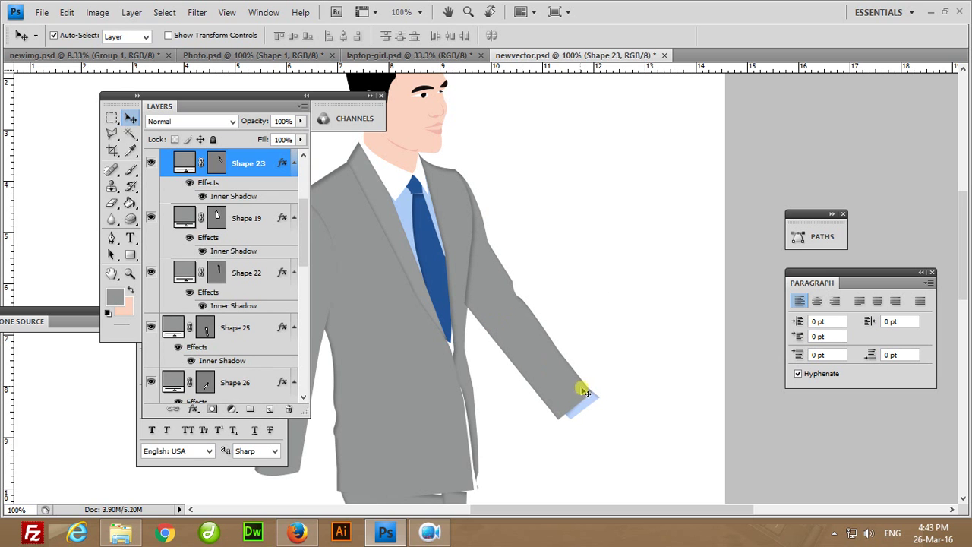
pyautogui.click(585, 403)
pyautogui.press('Down')
pyautogui.press('Down')
pyautogui.press('Down')
pyautogui.press('Left')
pyautogui.press('Left')
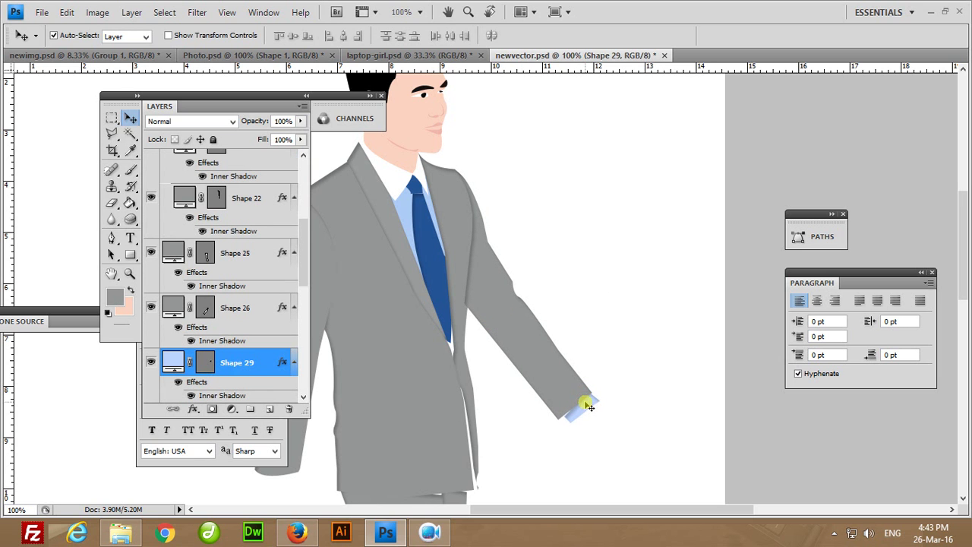
pyautogui.press('Left')
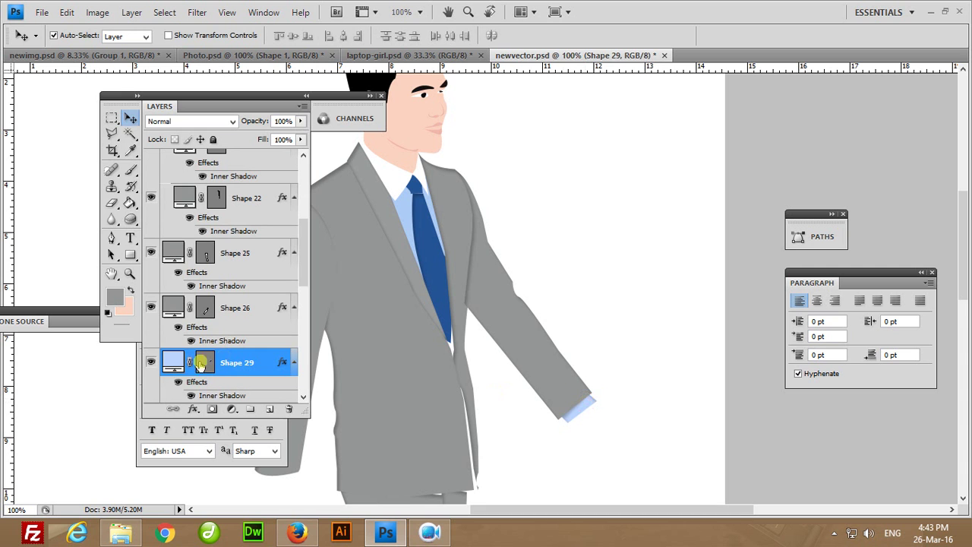
pyautogui.click(191, 396)
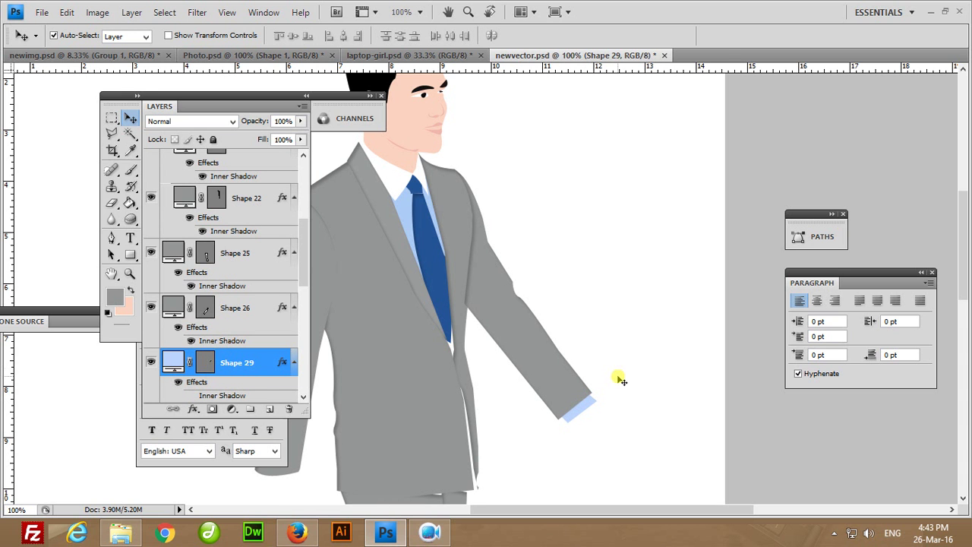
# Set both shoe layers, Shape 27 and Shape 28, to 100% black fill and save.
pyautogui.hotkey('ctrl', '-')
pyautogui.hotkey('ctrl', '-')
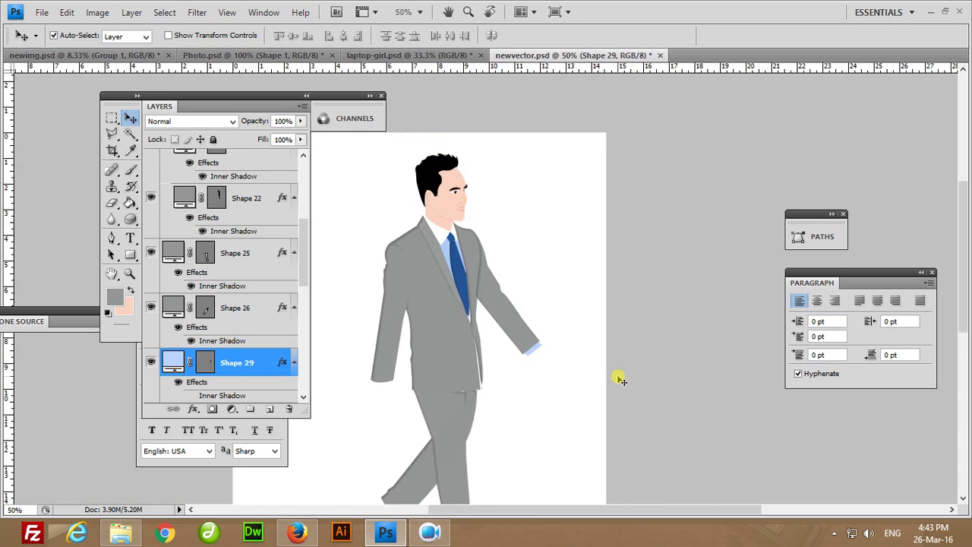
pyautogui.hotkey('ctrl', '-')
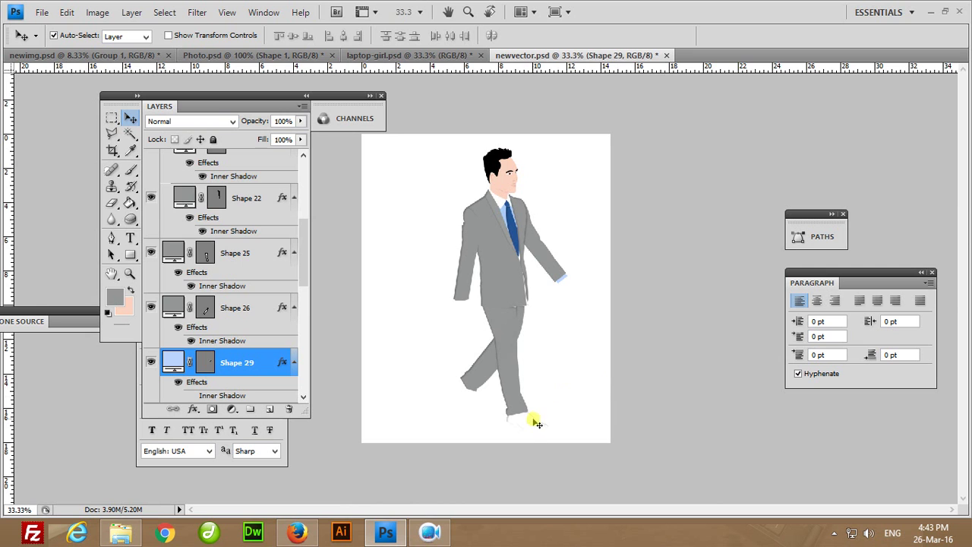
pyautogui.click(530, 419)
pyautogui.click(300, 139)
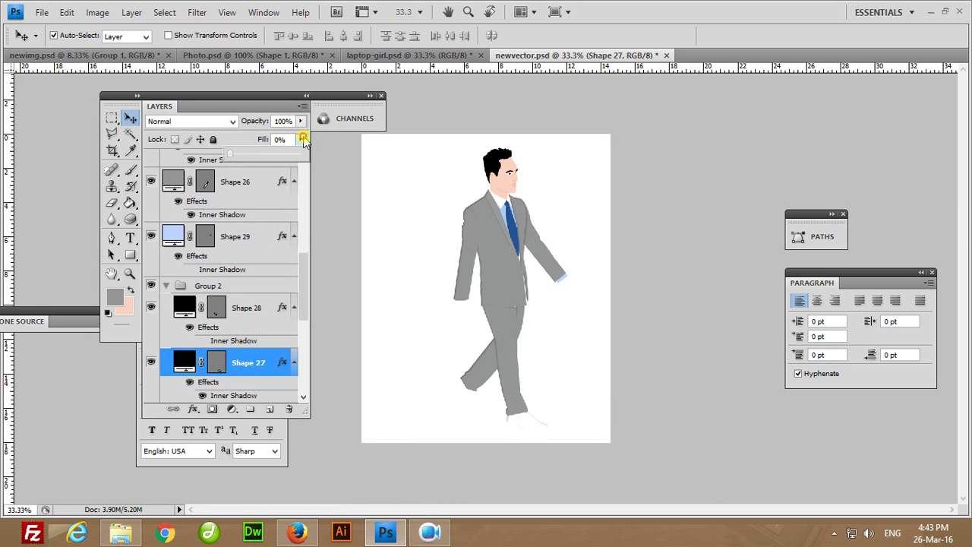
pyautogui.click(256, 315)
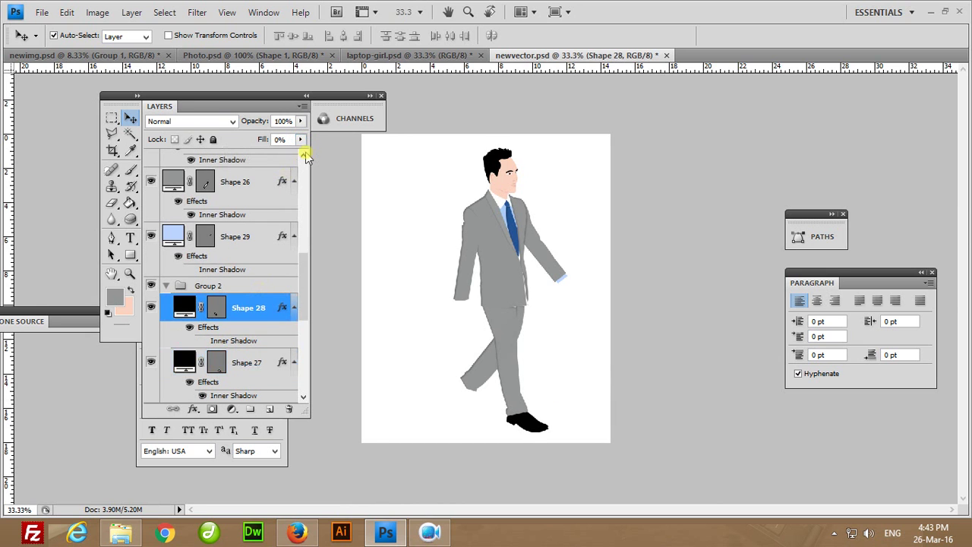
pyautogui.click(301, 139)
pyautogui.moveTo(303, 154); pyautogui.dragTo(334, 182)
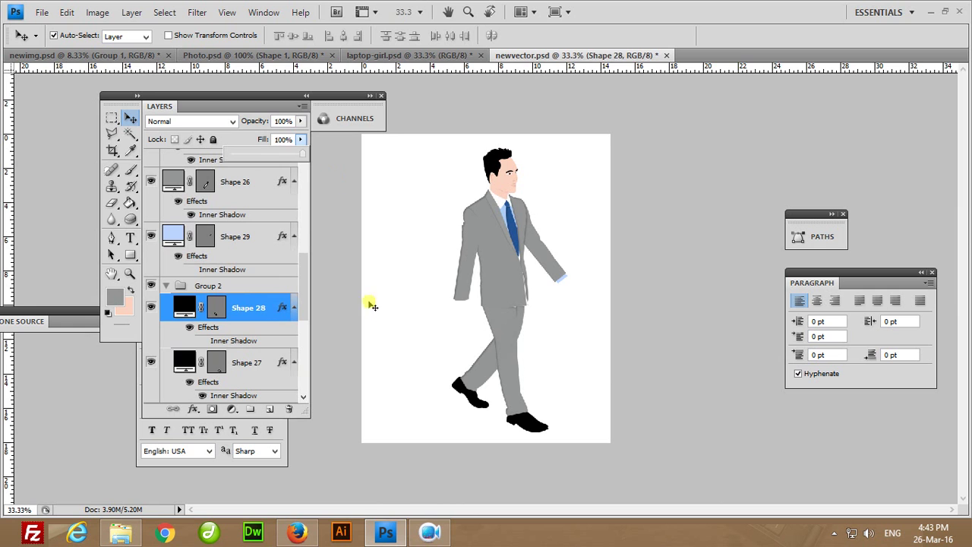
pyautogui.click(585, 406)
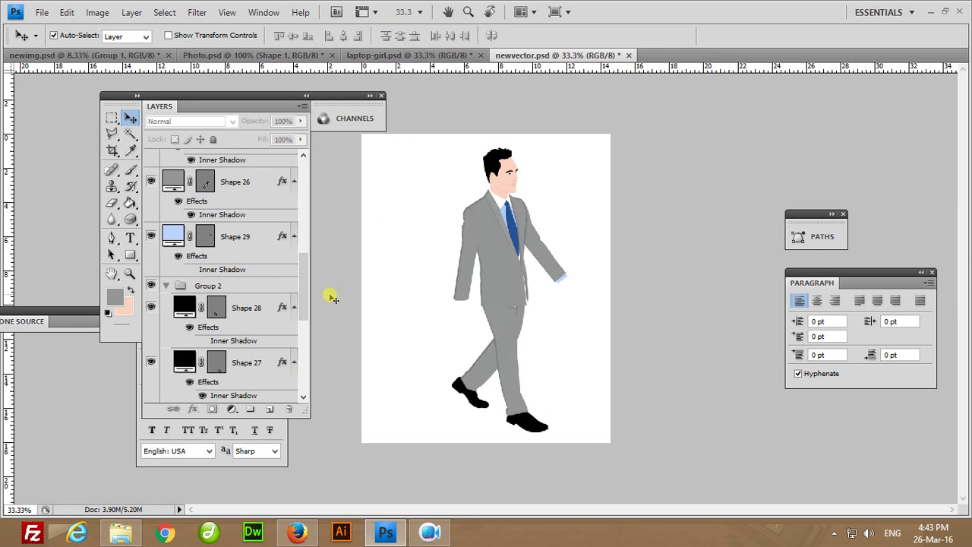
pyautogui.hotkey('ctrl', 's')
# Group all vector layers from the face down to Shape 24 into Group 3.
pyautogui.hotkey('ctrl', '1')
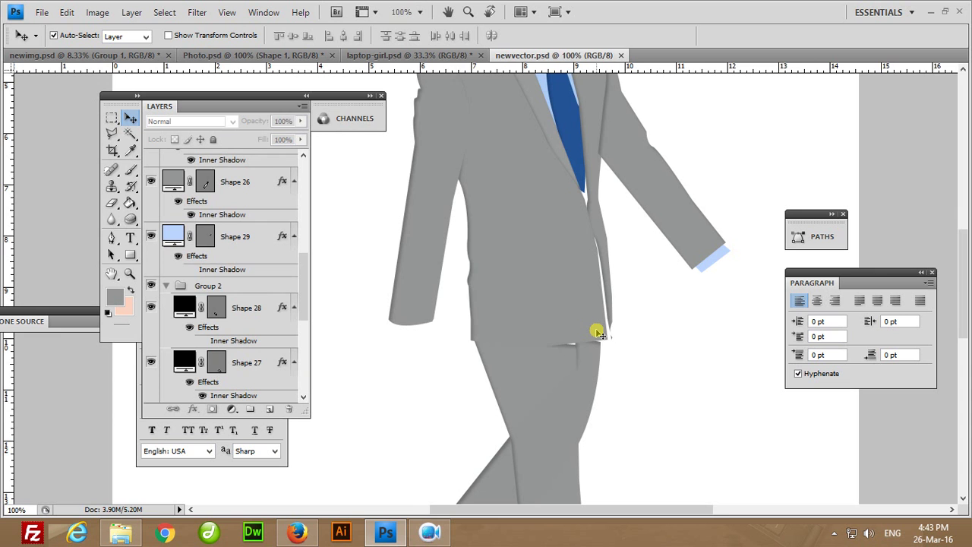
pyautogui.hotkey('ctrl', '-')
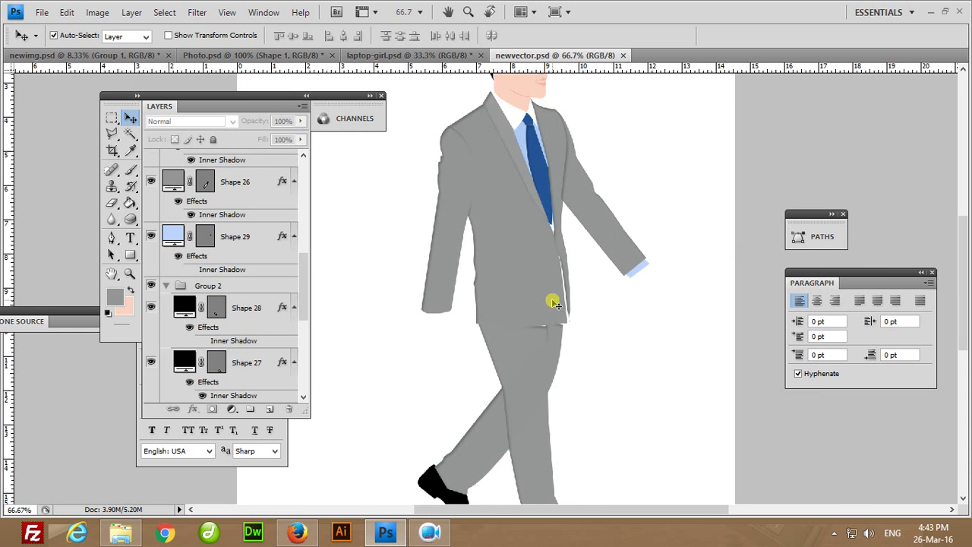
pyautogui.hotkey('ctrl', '-')
pyautogui.moveTo(301, 265)
pyautogui.mouseDown()
pyautogui.moveTo(303, 373)
pyautogui.moveTo(297, 156)
pyautogui.mouseUp()
pyautogui.click(245, 308)
pyautogui.keyDown('shift'); pyautogui.click(265, 157); pyautogui.keyUp('shift')
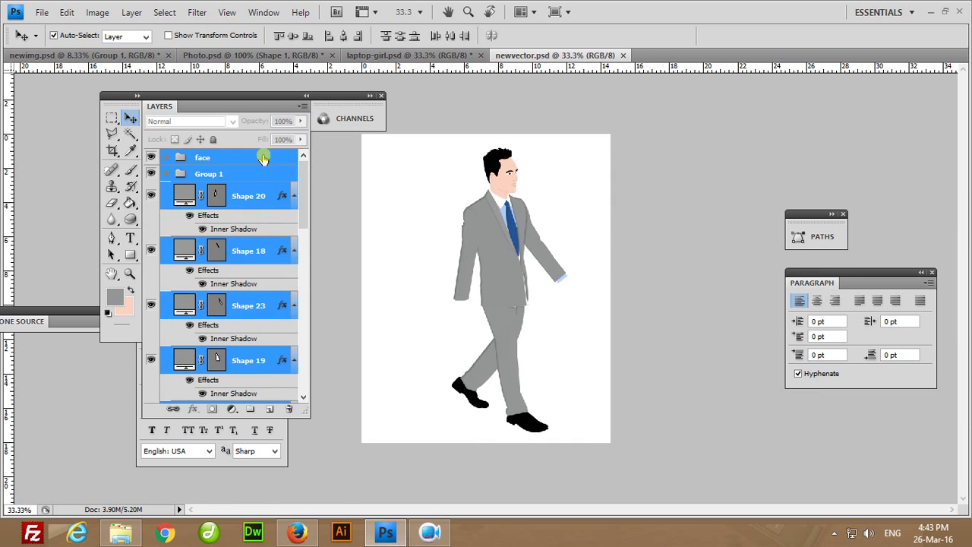
pyautogui.hotkey('ctrl', 'g')
# Compare the figure with the reference photo, leaving Group 3 hidden so the photo shows.
pyautogui.click(152, 158)
pyautogui.click(152, 180)
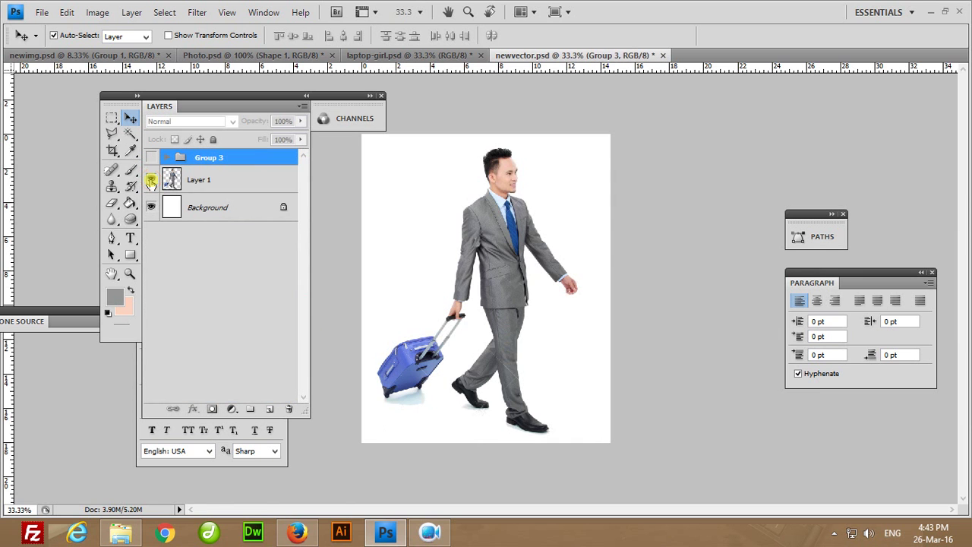
pyautogui.click(150, 156)
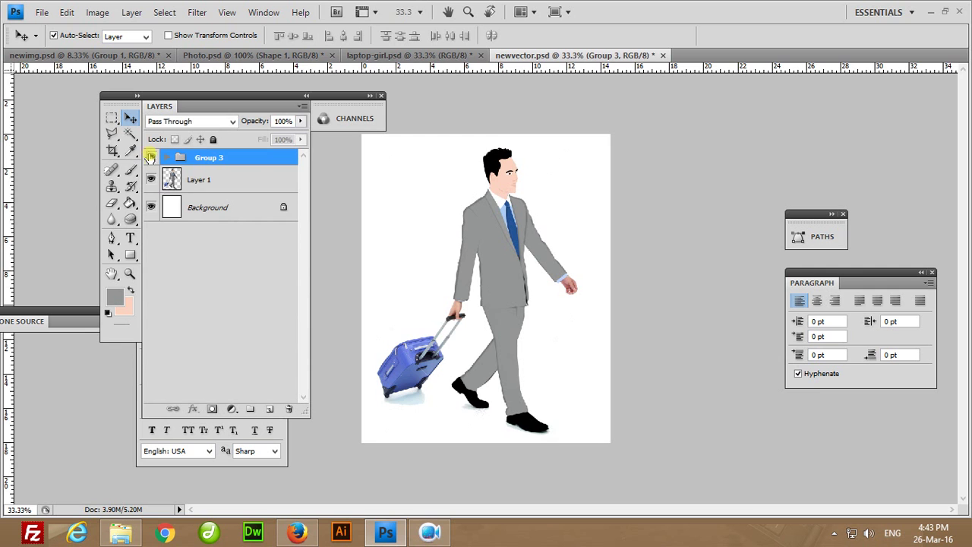
pyautogui.click(151, 181)
pyautogui.click(152, 180)
pyautogui.click(151, 181)
pyautogui.click(151, 157)
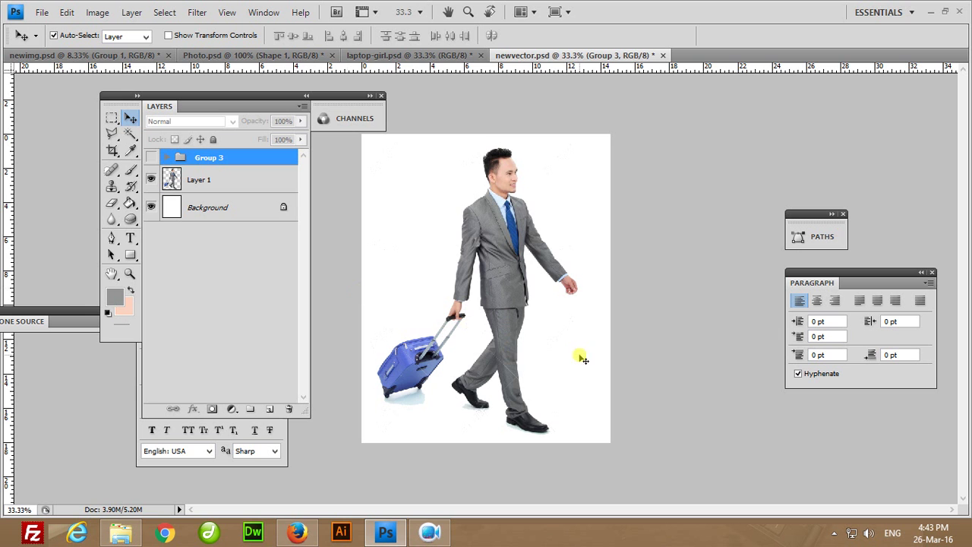
# At 200% zoom, begin a pen shape-layer outline of the hand from the shirt cuff.
pyautogui.hotkey('ctrl', '+')
pyautogui.hotkey('ctrl', '+')
pyautogui.hotkey('ctrl', '+')
pyautogui.hotkey('ctrl', '+')
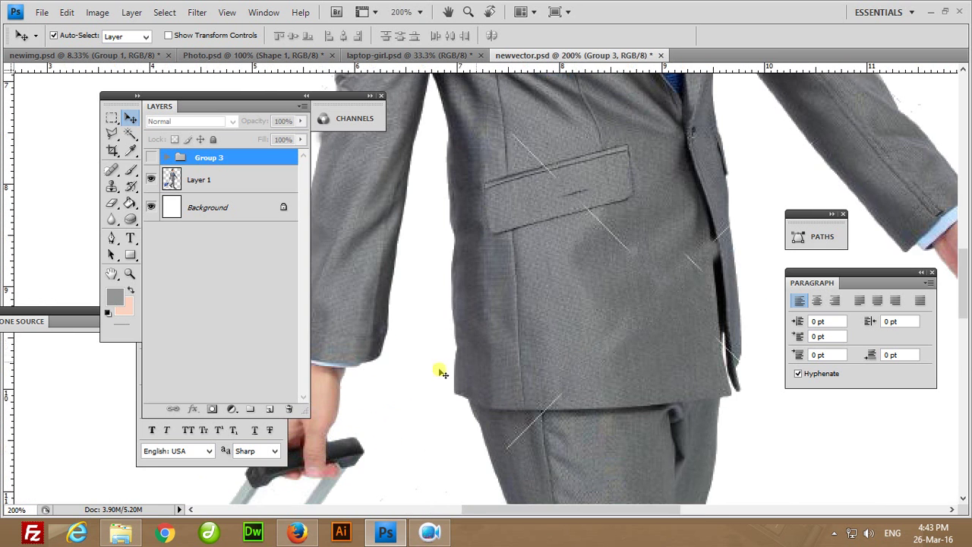
pyautogui.moveTo(477, 284)
pyautogui.mouseDown()
pyautogui.moveTo(567, 183)
pyautogui.moveTo(552, 139)
pyautogui.mouseUp()
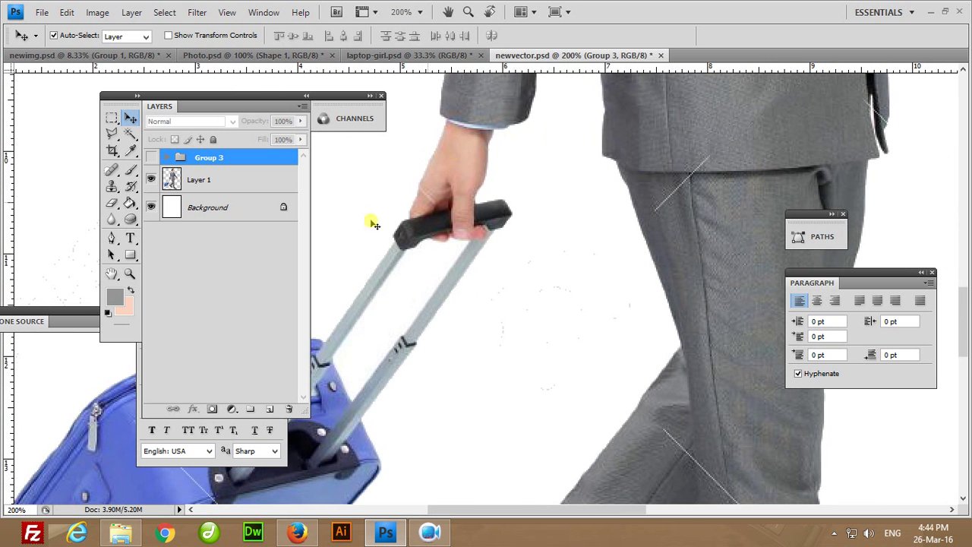
pyautogui.click(197, 189)
pyautogui.click(112, 238)
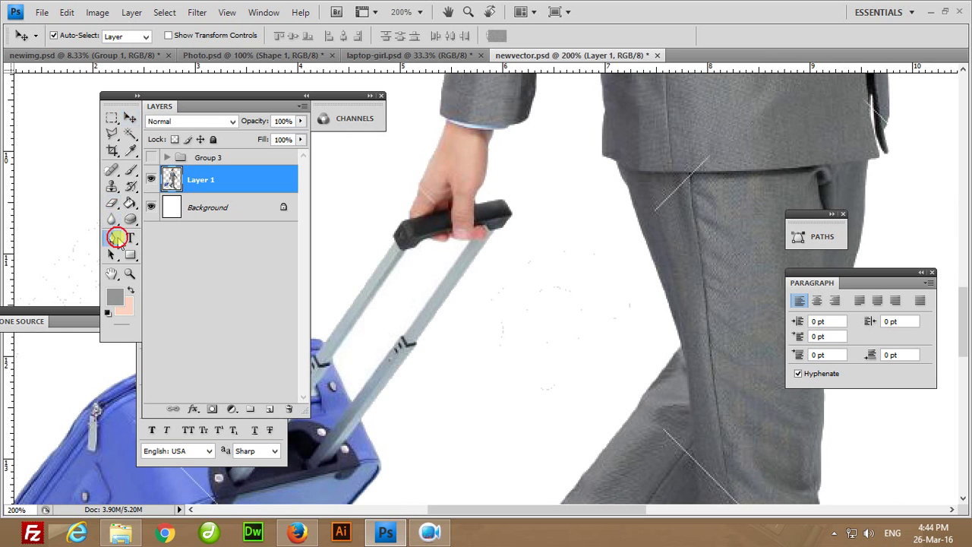
pyautogui.click(494, 126)
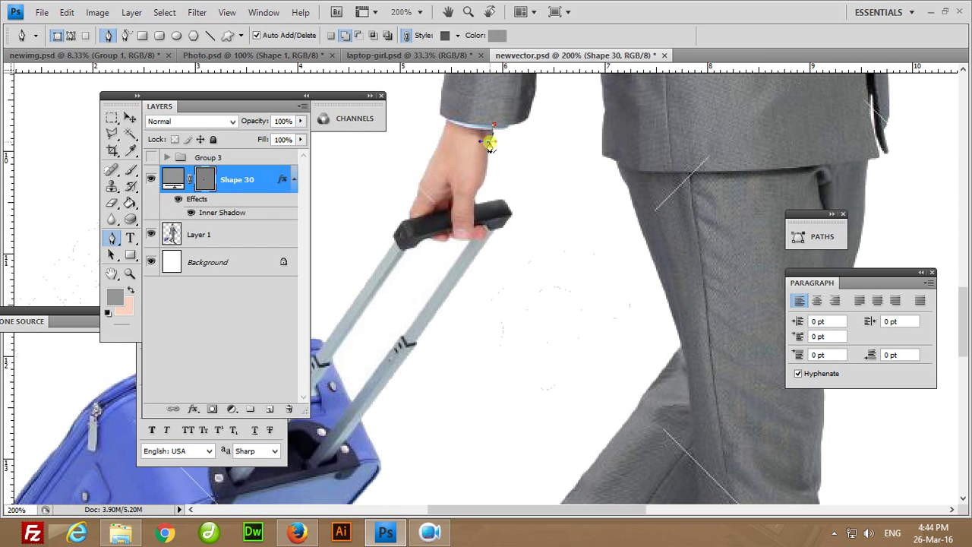
pyautogui.click(490, 142)
pyautogui.moveTo(477, 193); pyautogui.dragTo(489, 181)
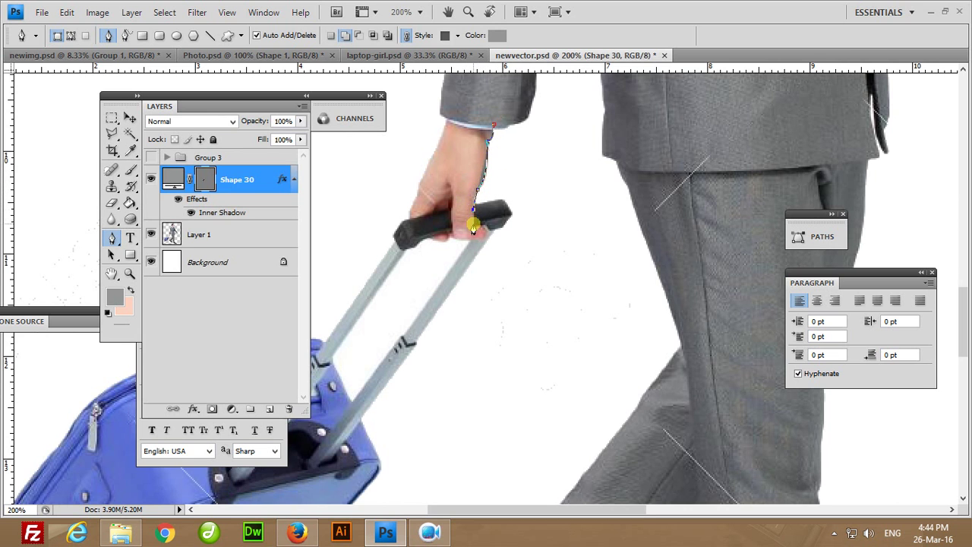
pyautogui.moveTo(452, 231)
pyautogui.mouseDown()
pyautogui.moveTo(450, 197)
pyautogui.moveTo(439, 211)
pyautogui.mouseUp()
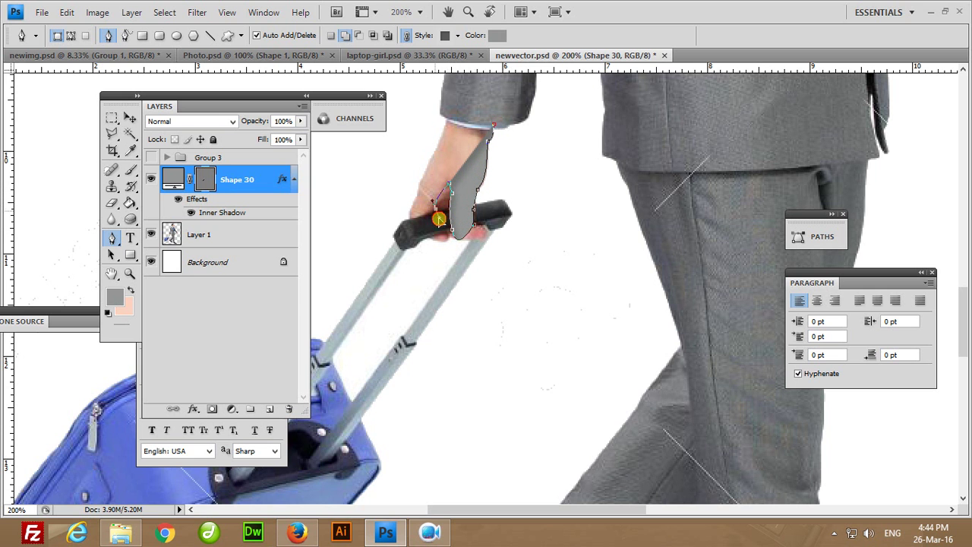
# Finish the hand outline around the fingers and wrist, closing it at the cuff.
pyautogui.moveTo(436, 208)
pyautogui.mouseDown()
pyautogui.moveTo(419, 220)
pyautogui.moveTo(451, 235)
pyautogui.moveTo(447, 246)
pyautogui.mouseUp()
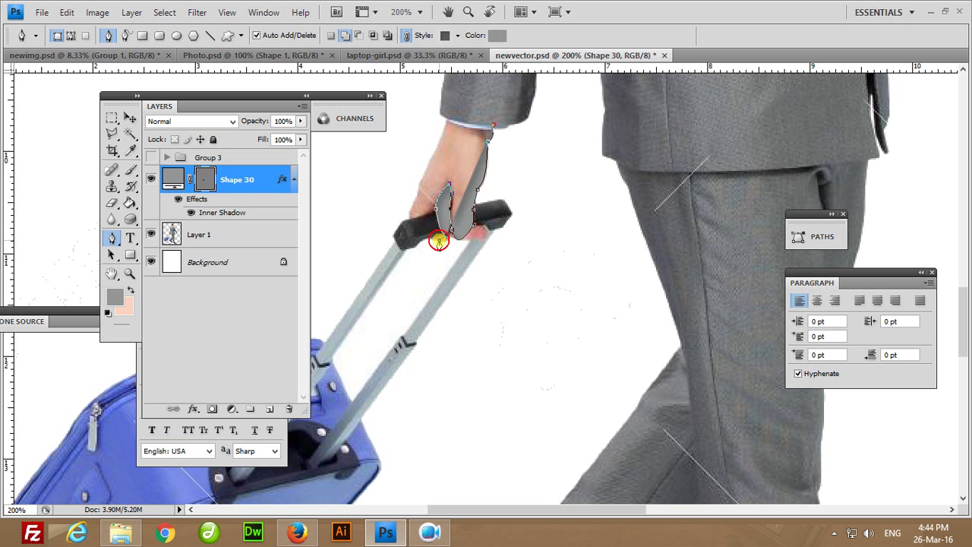
pyautogui.moveTo(416, 200); pyautogui.dragTo(461, 102)
pyautogui.click(442, 135)
pyautogui.click(453, 112)
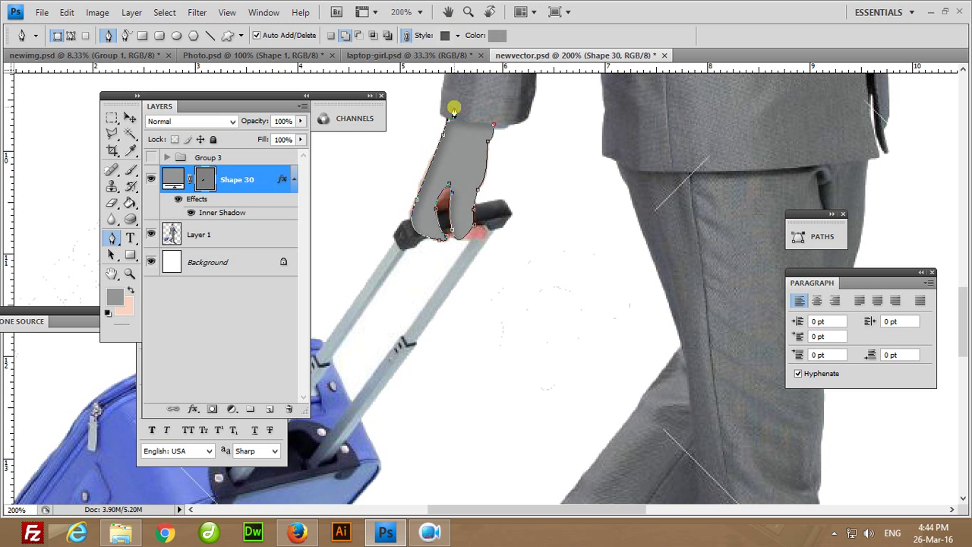
pyautogui.click(494, 124)
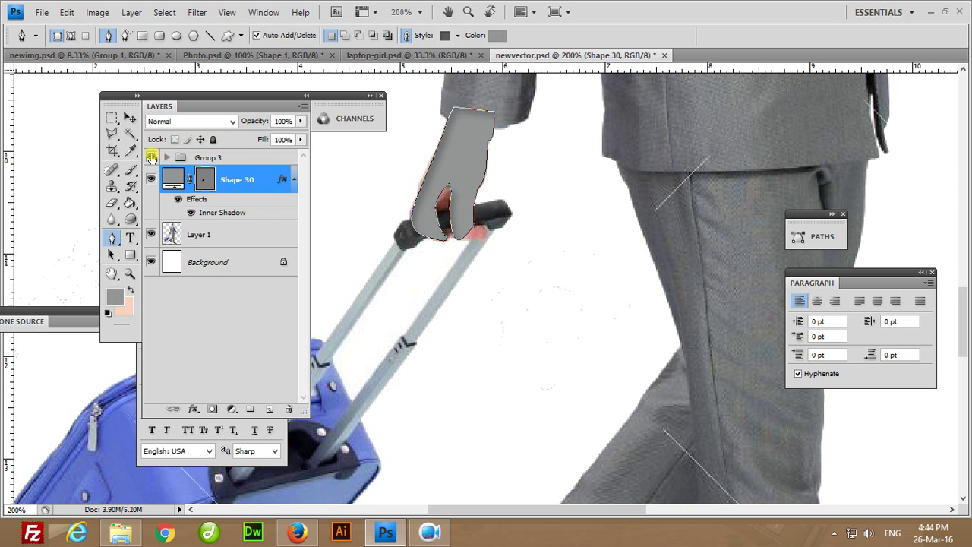
# Show Group 3 again and colour the hand shape skin pink (fbd2c0).
pyautogui.click(151, 157)
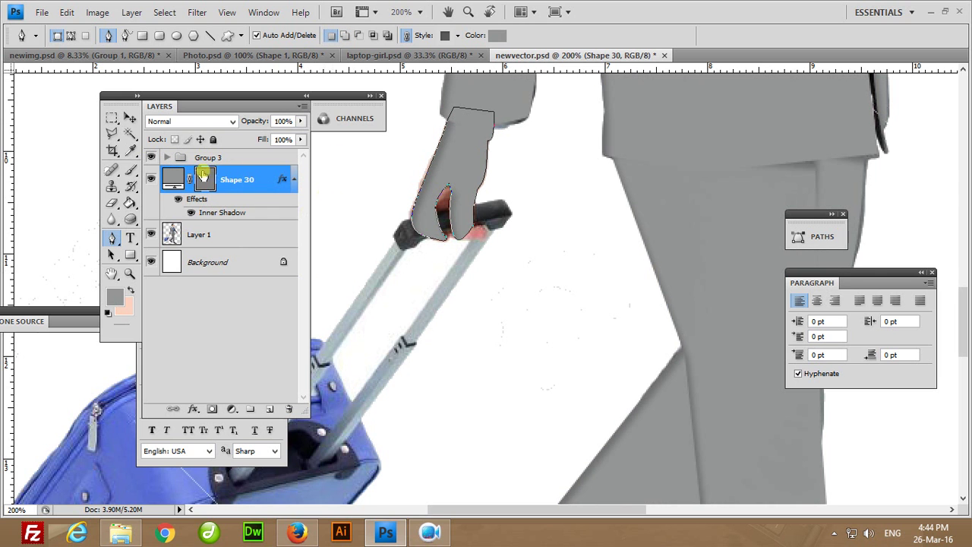
pyautogui.doubleClick(174, 179)
pyautogui.click(125, 306)
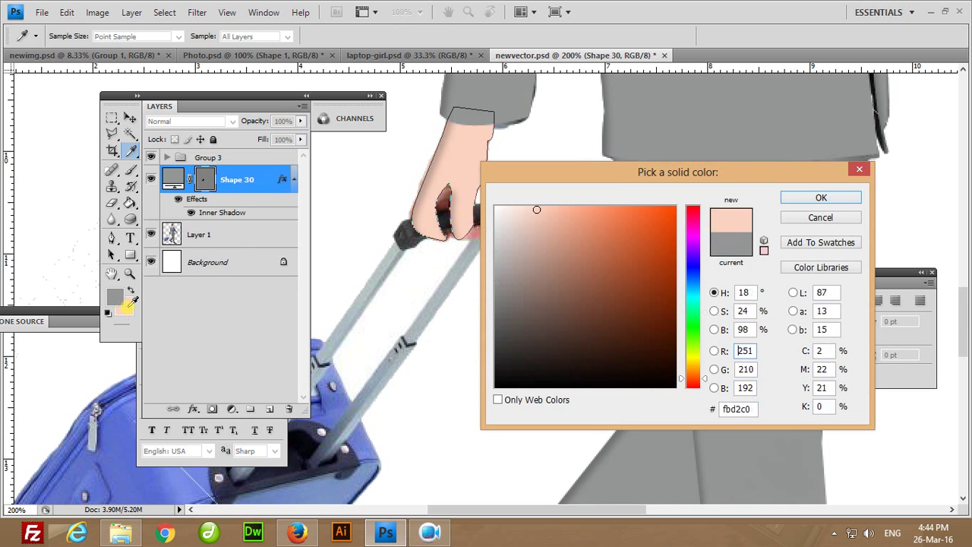
pyautogui.click(820, 198)
pyautogui.click(218, 158)
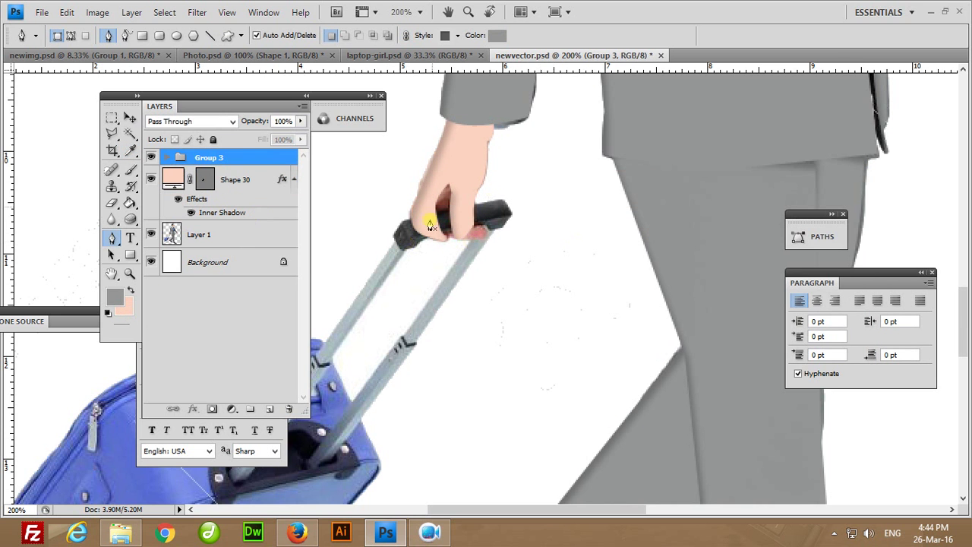
# Trace the trolley's handle grip beneath the hand as new shape layer Shape 31.
pyautogui.click(227, 179)
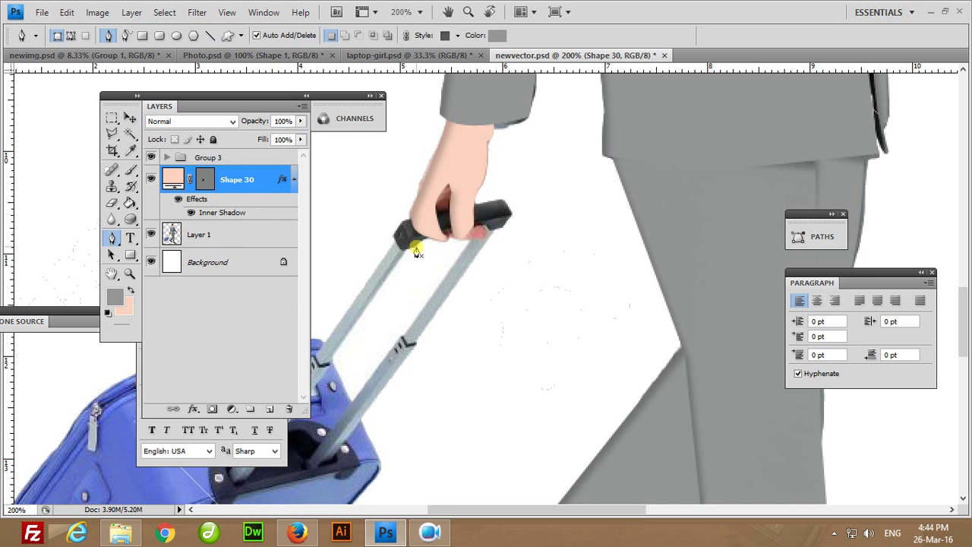
pyautogui.click(416, 251)
pyautogui.moveTo(448, 237); pyautogui.dragTo(500, 229)
pyautogui.keyDown('alt'); pyautogui.click(452, 237); pyautogui.keyUp('alt')
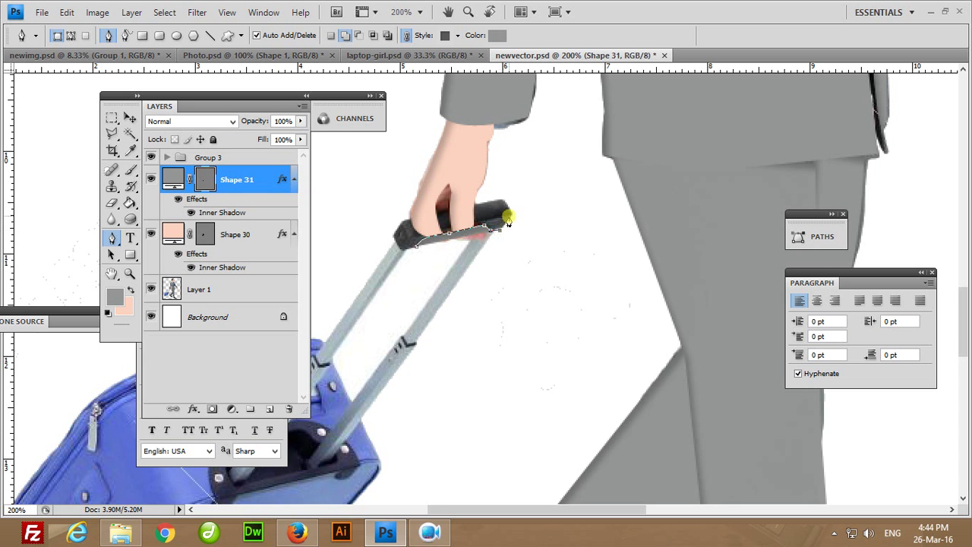
pyautogui.click(503, 200)
pyautogui.click(471, 205)
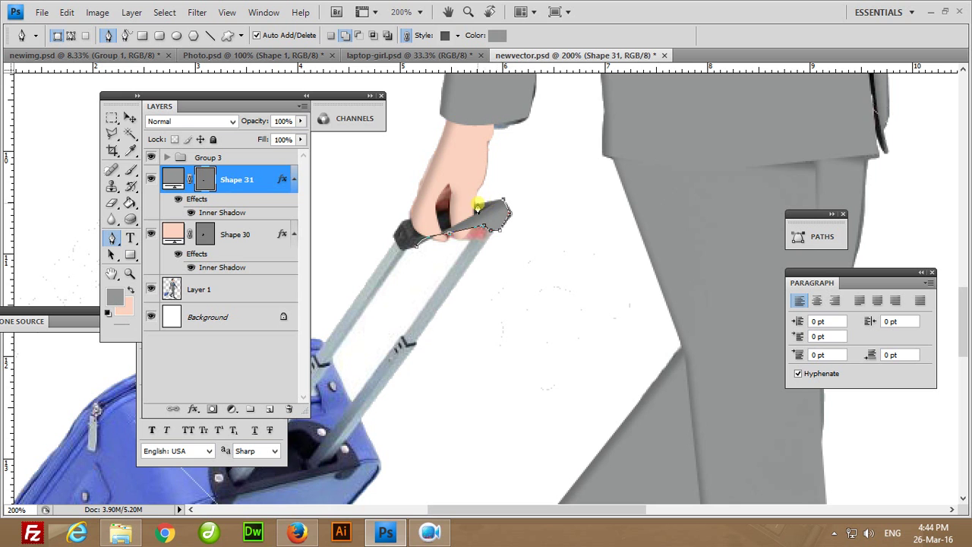
pyautogui.click(398, 235)
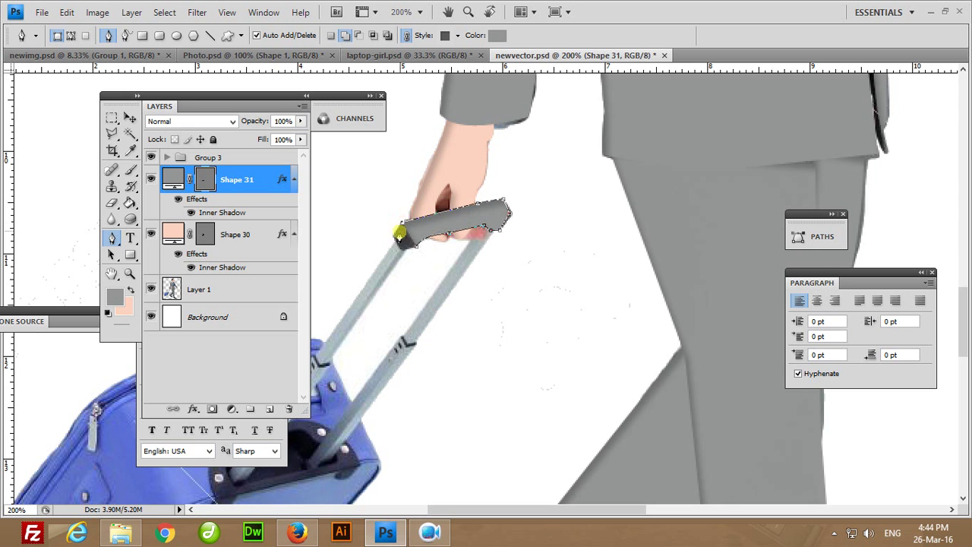
pyautogui.click(401, 256)
pyautogui.click(410, 254)
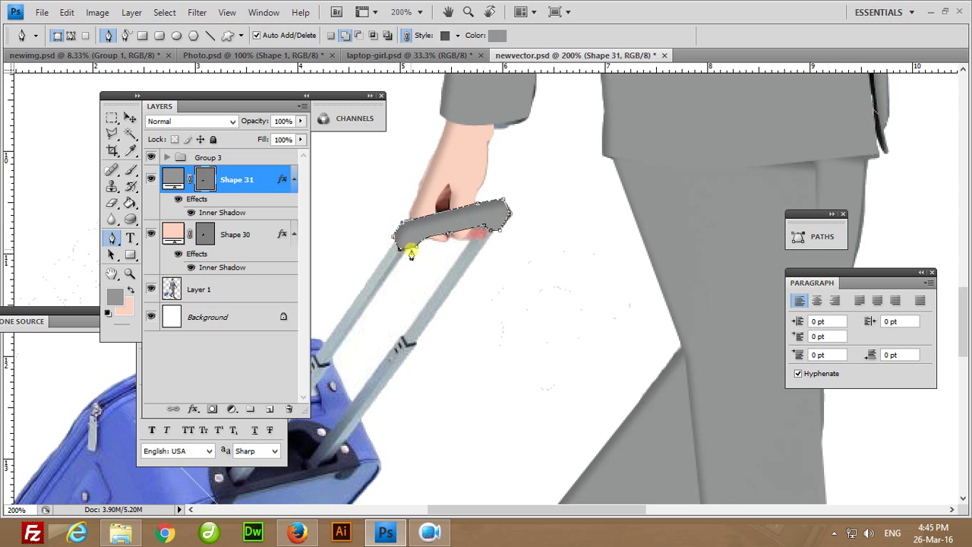
# Fill the grip shape solid black and pan down to the lower handle poles.
pyautogui.doubleClick(173, 179)
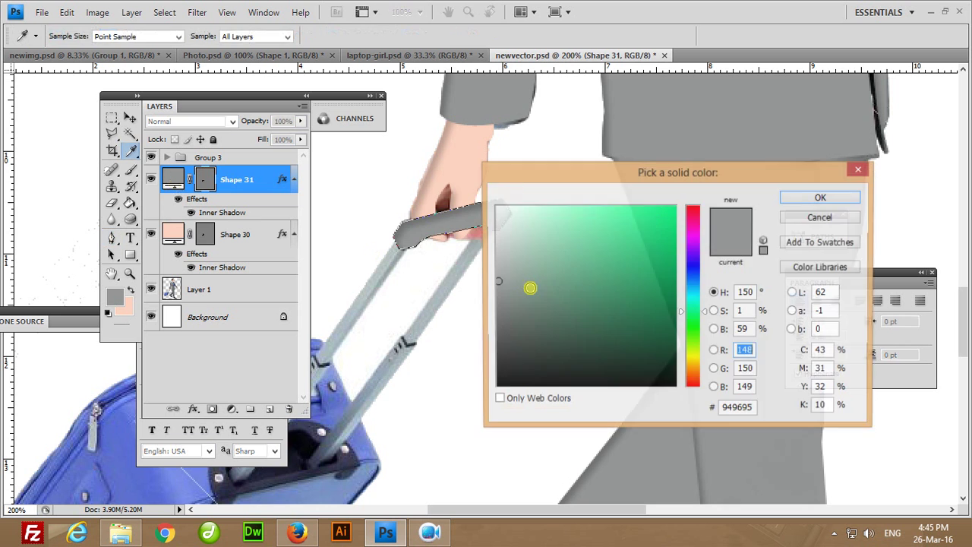
pyautogui.click(495, 386)
pyautogui.click(821, 197)
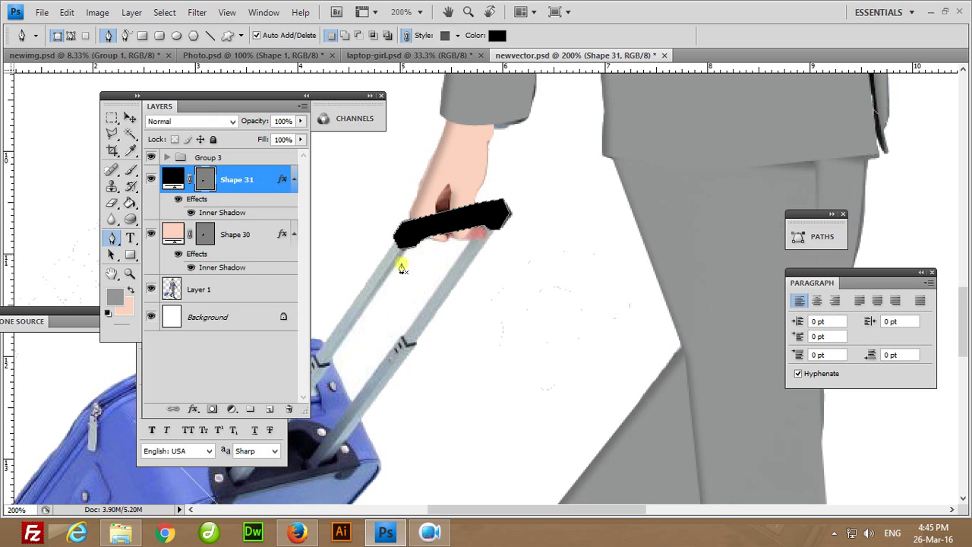
pyautogui.moveTo(401, 266)
pyautogui.mouseDown()
pyautogui.moveTo(505, 259)
pyautogui.moveTo(566, 209)
pyautogui.mouseUp()
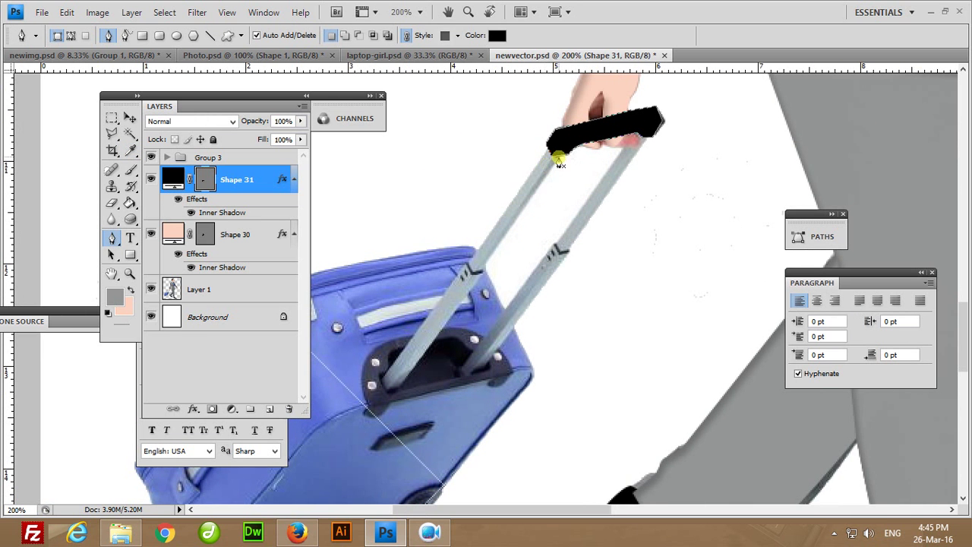
# Trace the left handle pole as Shape 32 with its fill dropped to 0%.
pyautogui.click(541, 182)
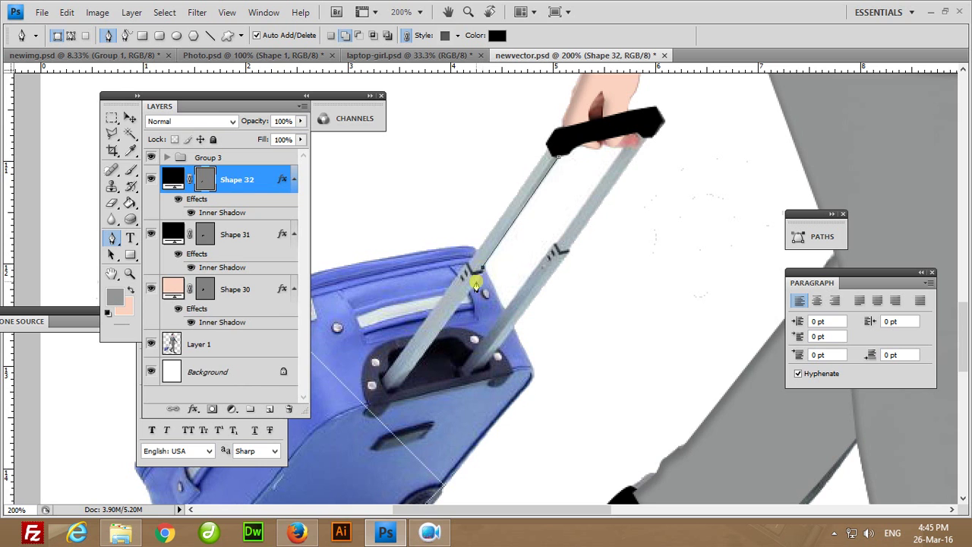
pyautogui.click(484, 270)
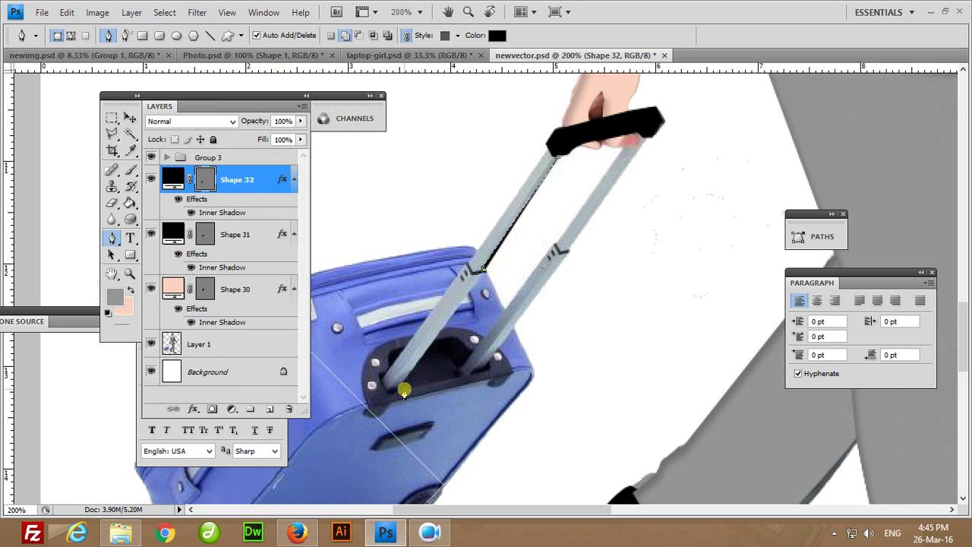
pyautogui.click(398, 390)
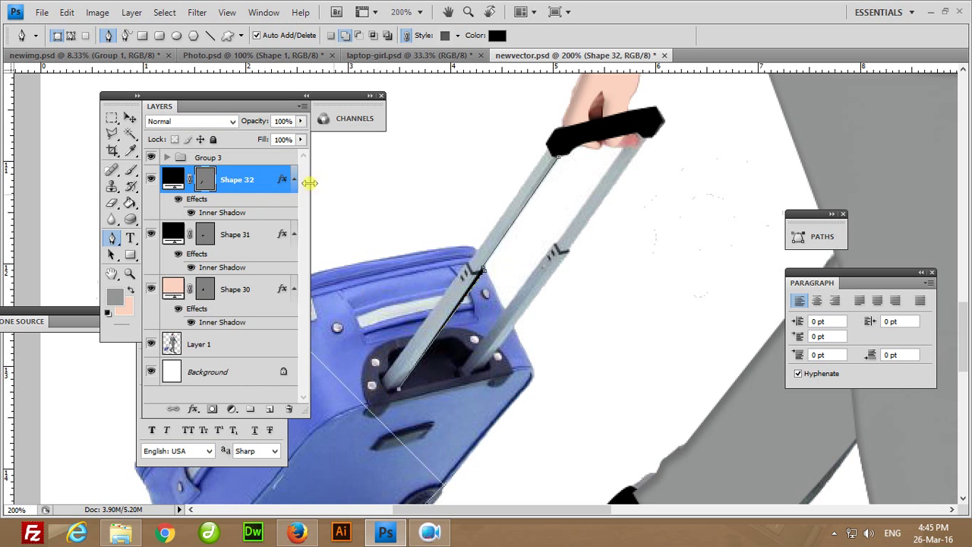
pyautogui.click(301, 140)
pyautogui.moveTo(303, 154); pyautogui.dragTo(228, 154)
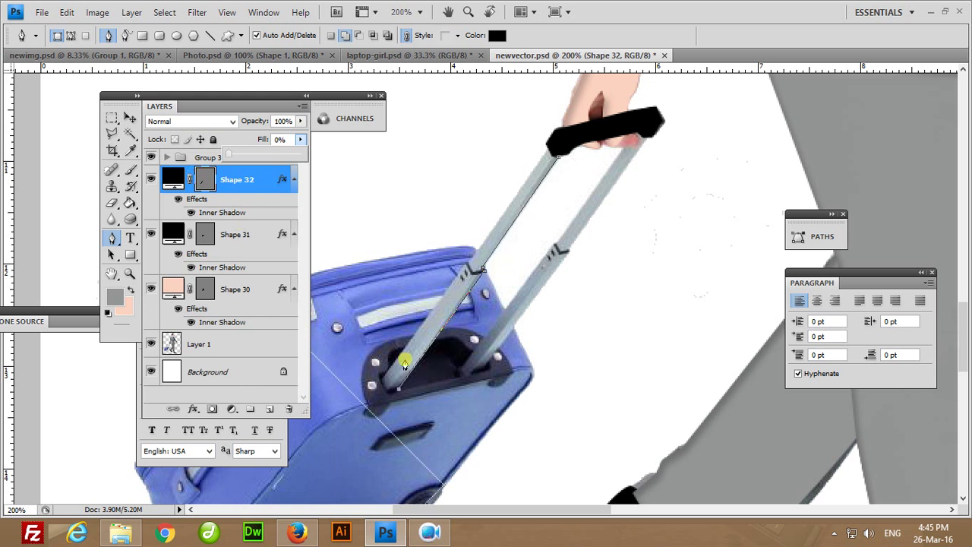
pyautogui.click(383, 387)
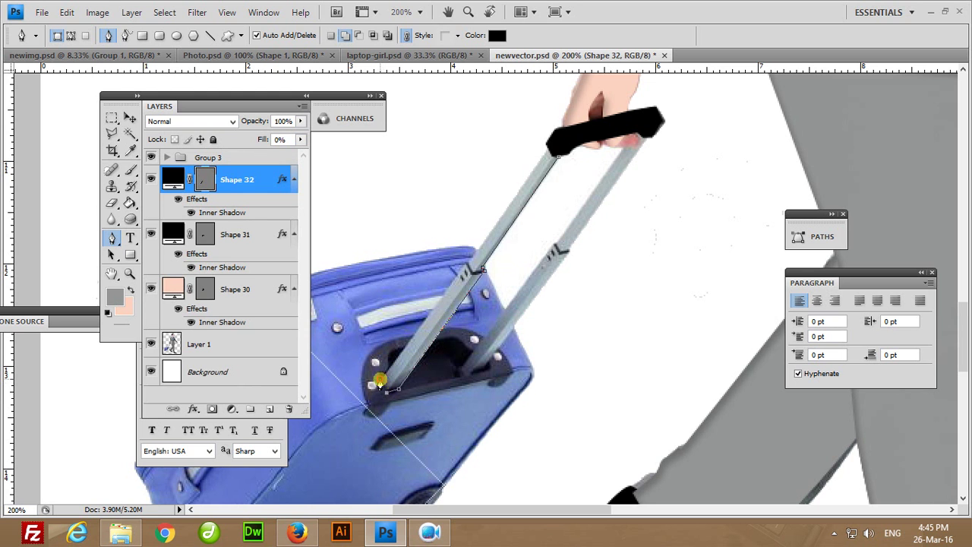
pyautogui.click(547, 150)
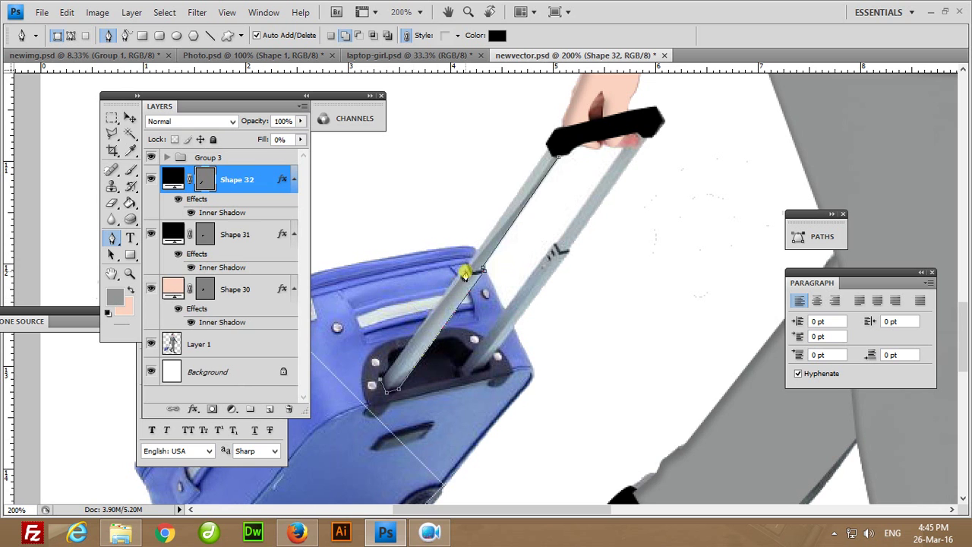
pyautogui.click(547, 155)
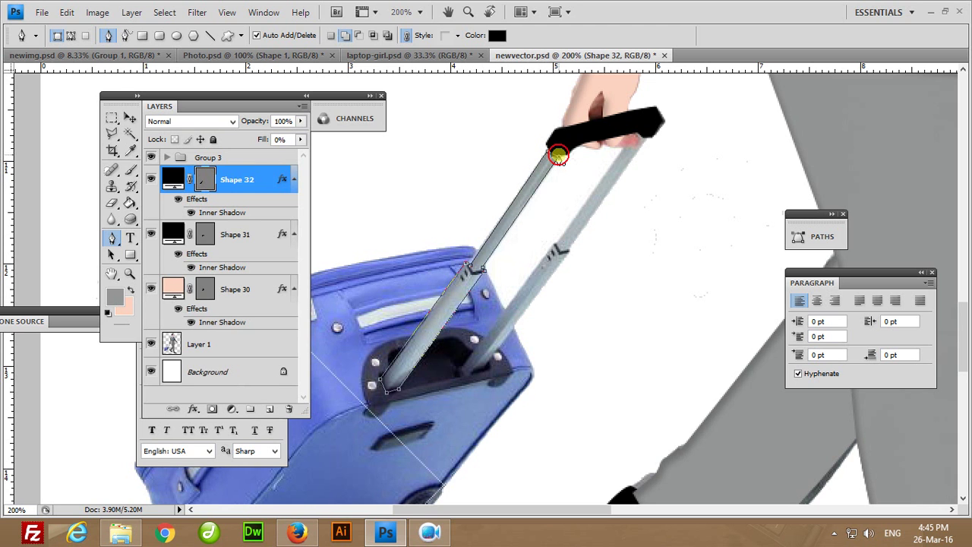
# Colour the left pole grey sampled from the photo and move it below the grip (Shape 31).
pyautogui.doubleClick(174, 179)
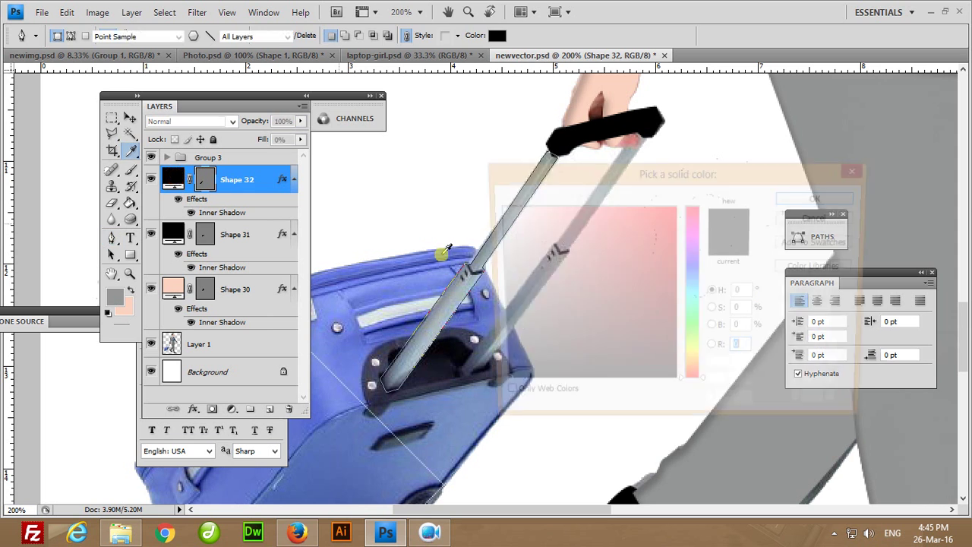
pyautogui.click(464, 290)
pyautogui.click(820, 198)
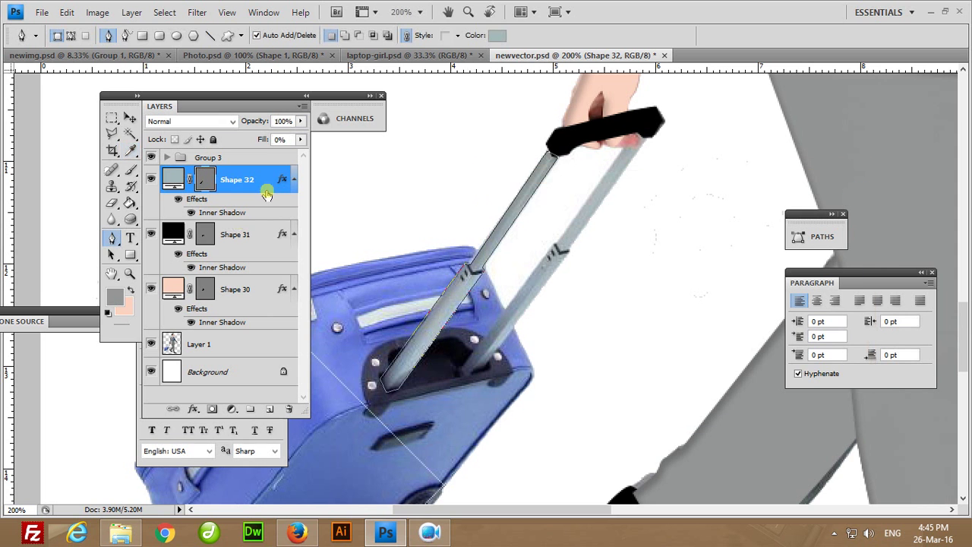
pyautogui.hotkey('ctrl', '[')
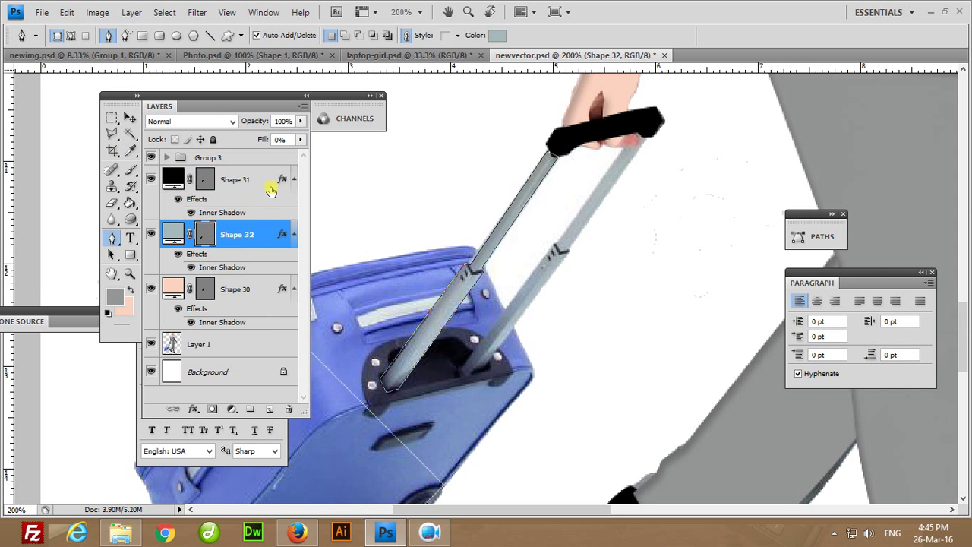
pyautogui.click(253, 179)
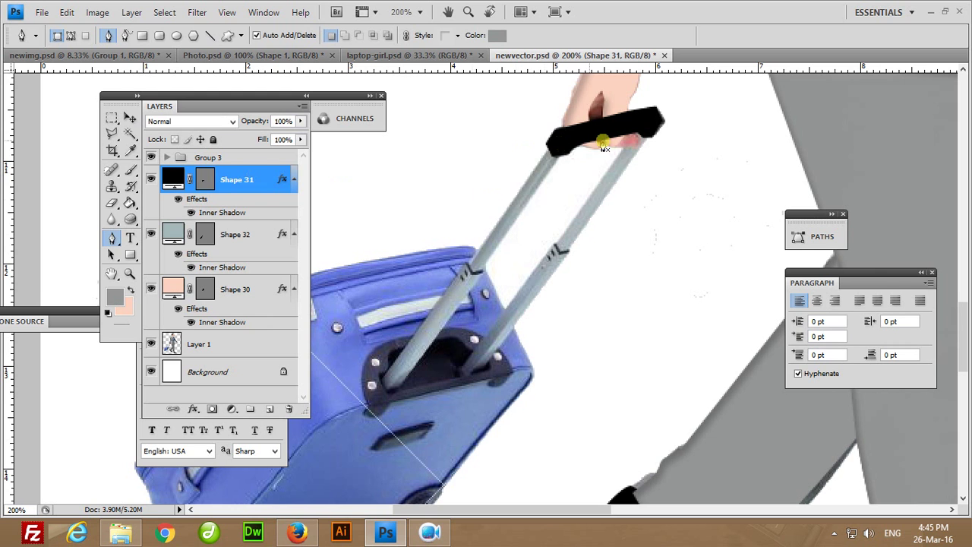
# Outline the right handle pole with the pen as Shape 33.
pyautogui.click(637, 136)
pyautogui.click(556, 247)
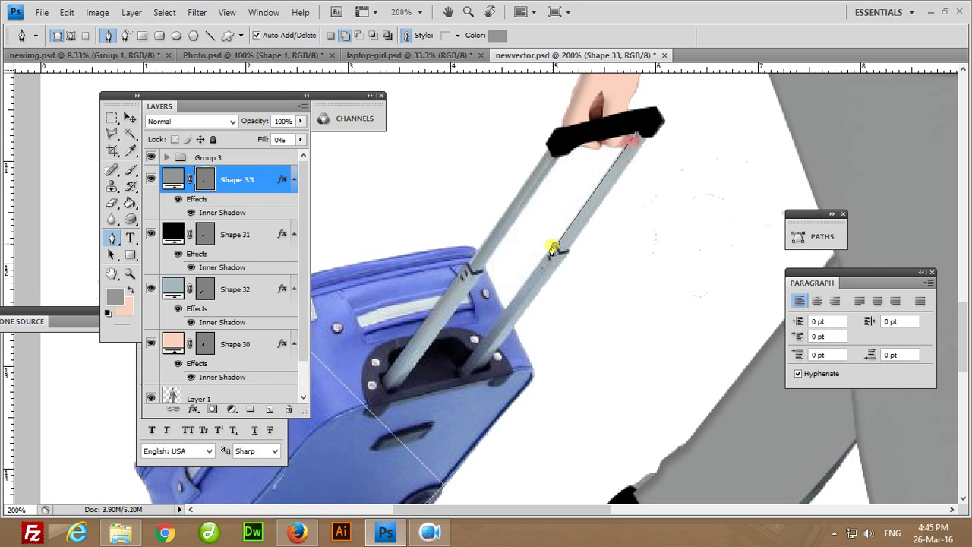
pyautogui.click(459, 372)
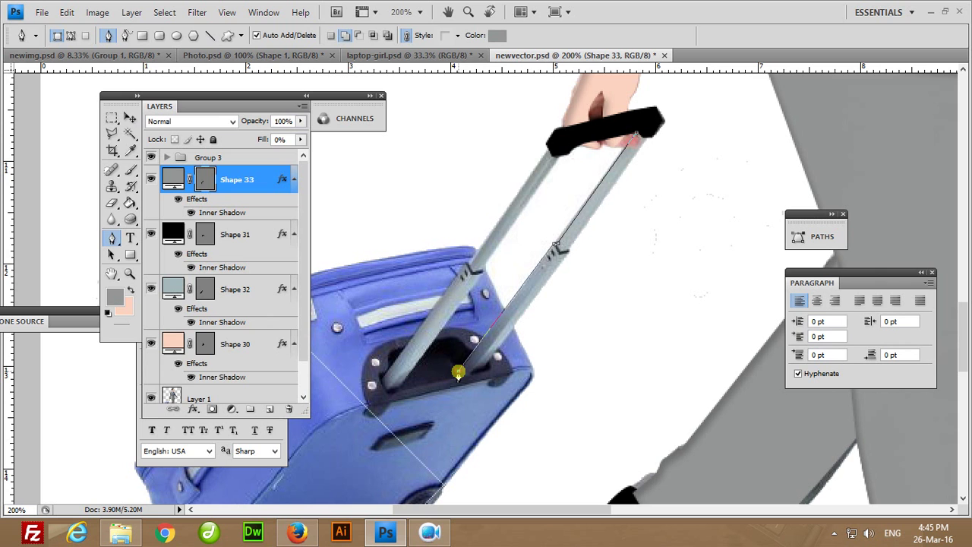
pyautogui.click(481, 375)
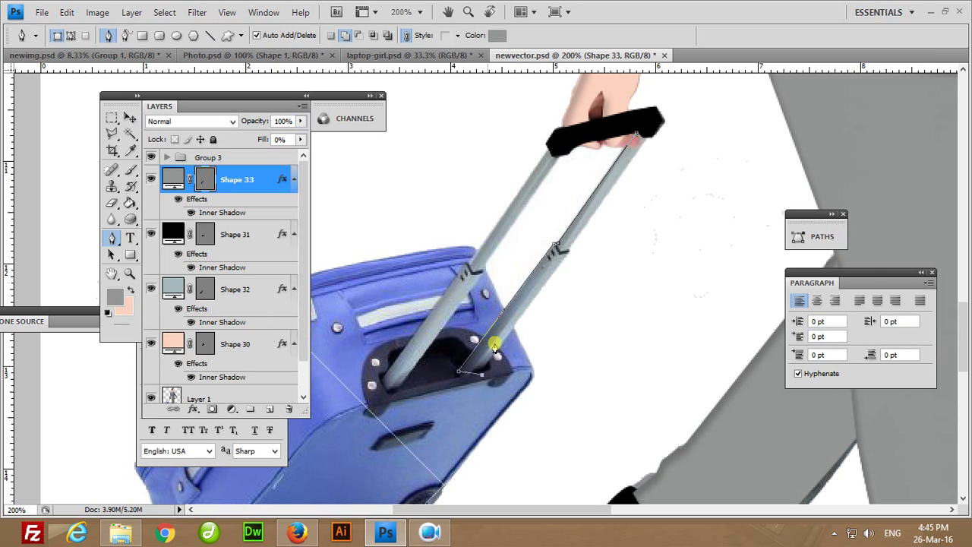
pyautogui.click(569, 256)
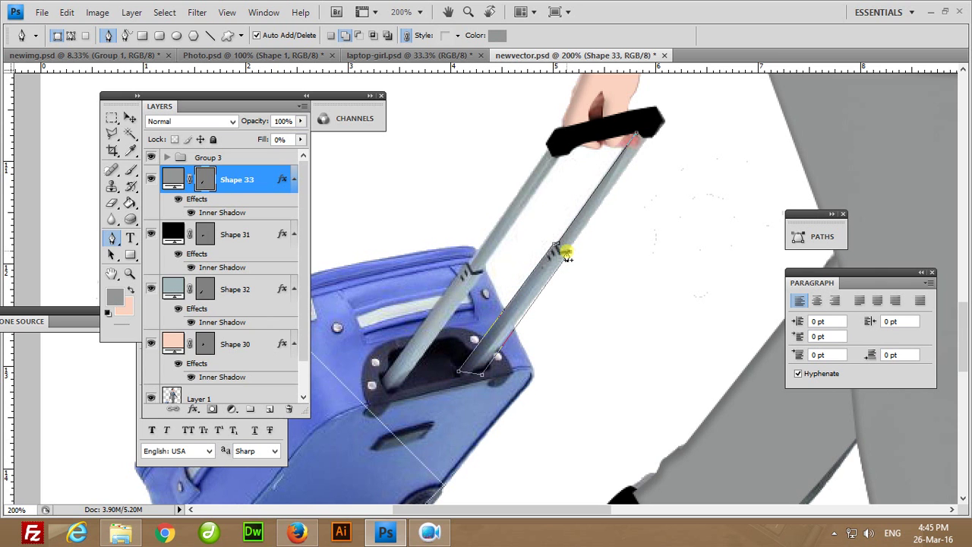
pyautogui.click(636, 135)
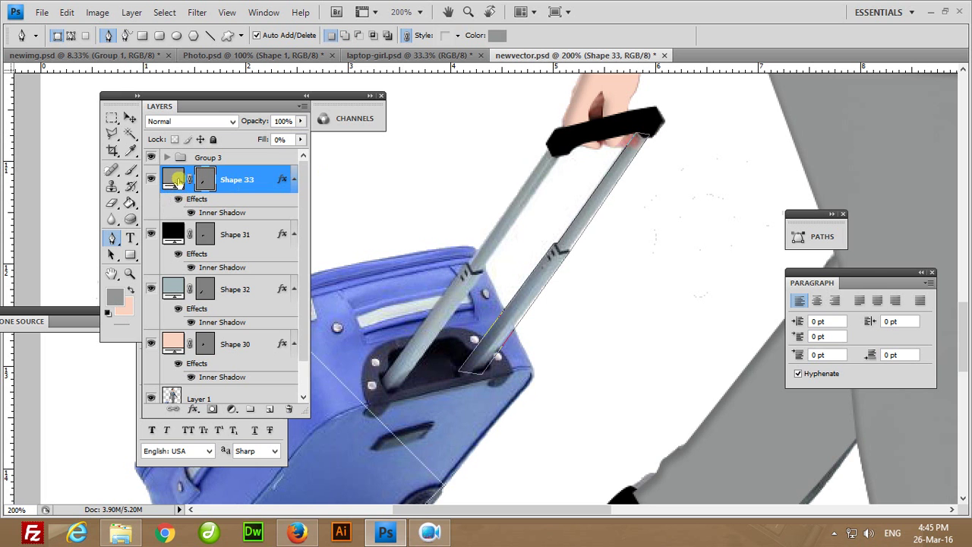
# Give Shape 33 the grey 949695 colour and send it beneath the grip layer.
pyautogui.doubleClick(174, 179)
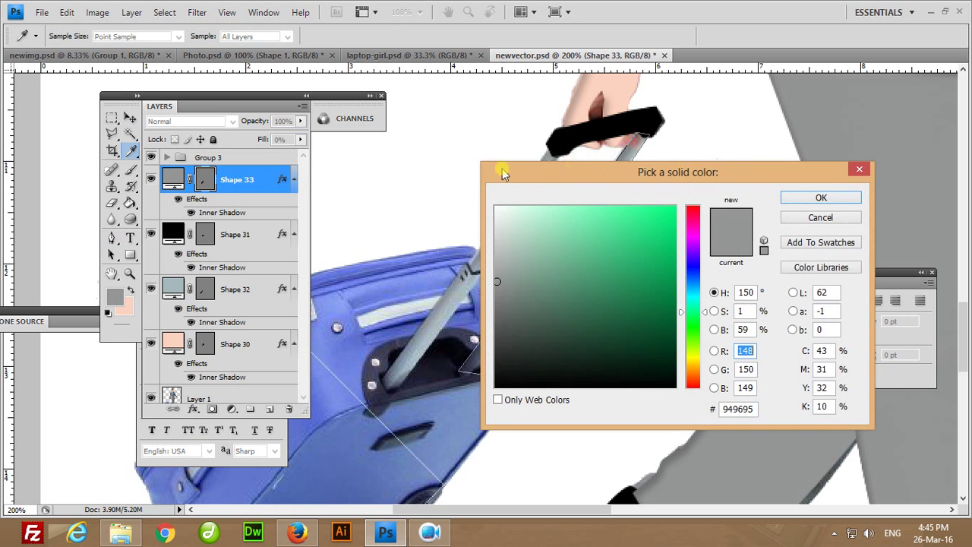
pyautogui.click(821, 198)
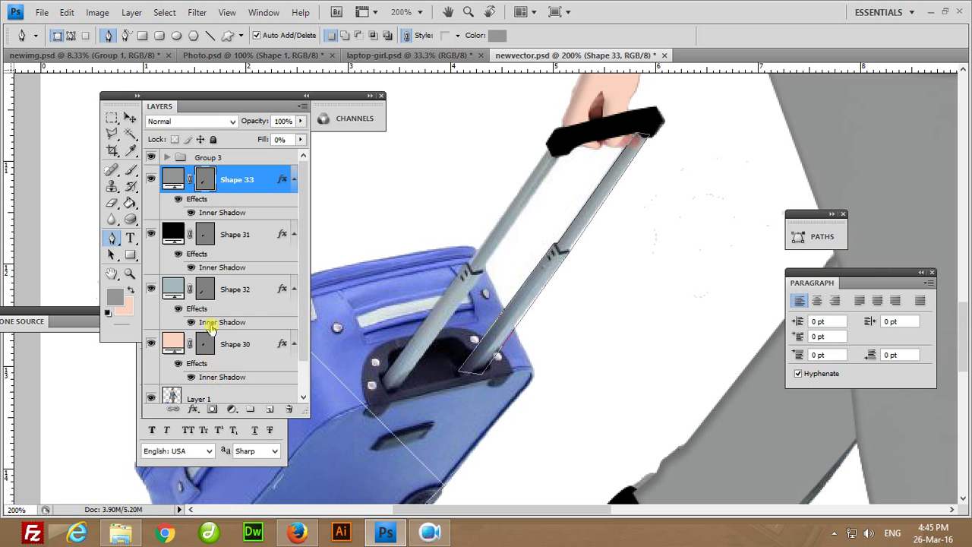
pyautogui.hotkey('ctrl', '[')
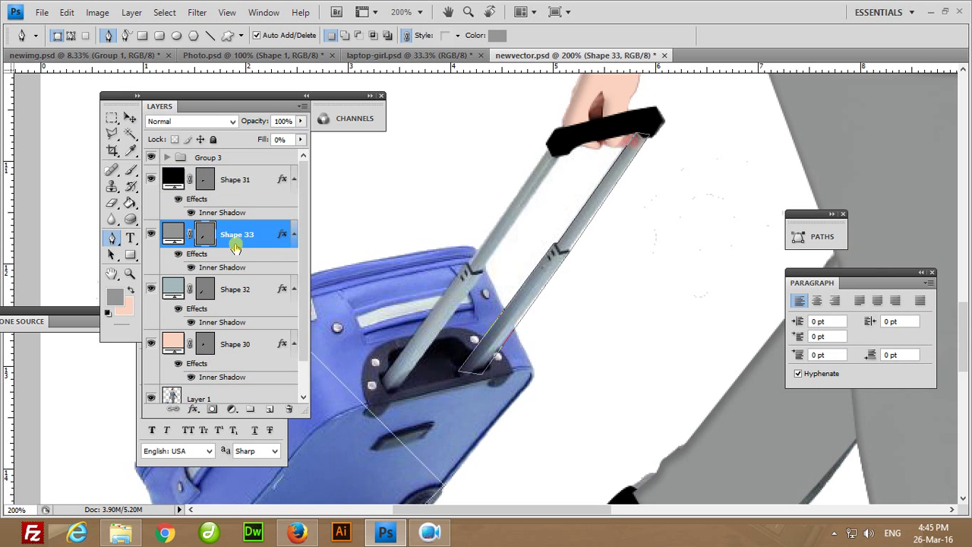
# Start Shape 34 at the handle top, curving along the suitcase's top edge and down its left side.
pyautogui.moveTo(384, 369); pyautogui.dragTo(563, 334)
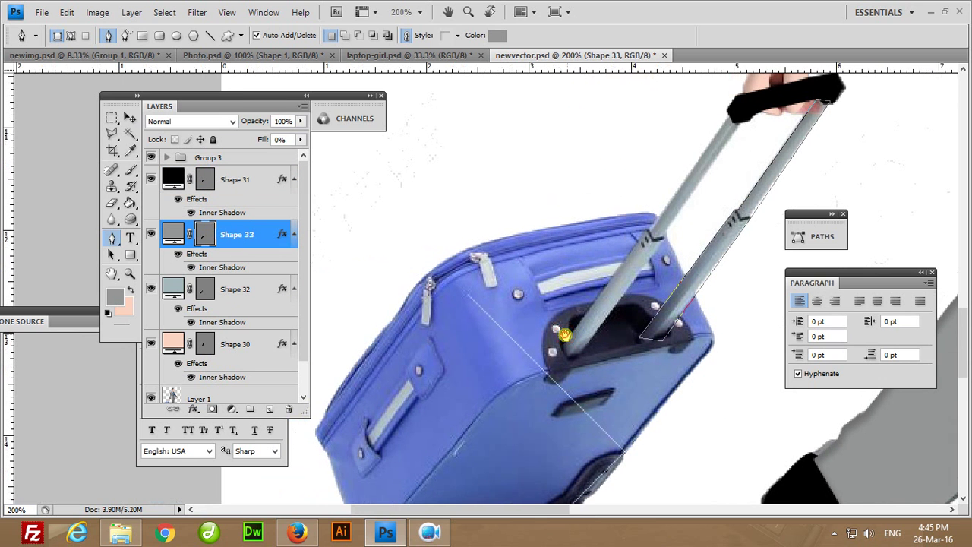
pyautogui.click(653, 218)
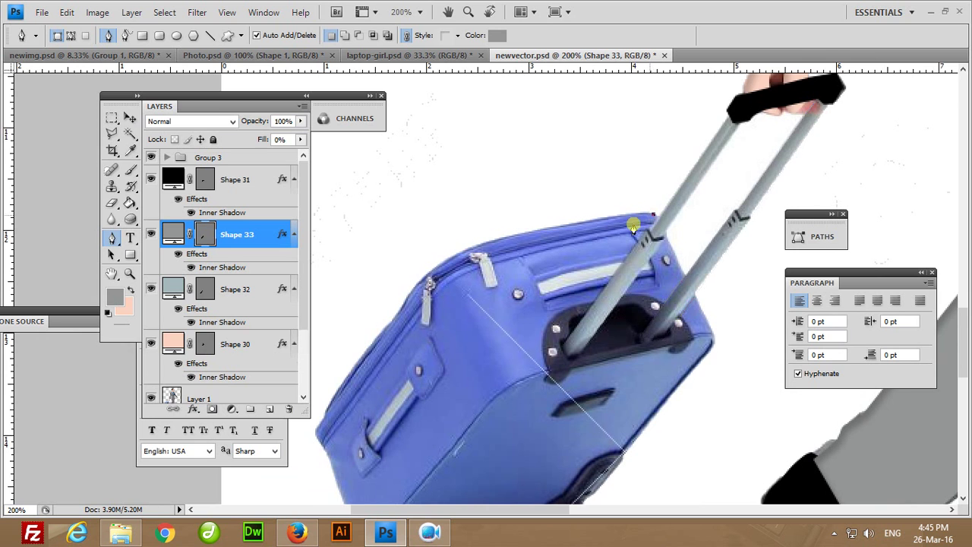
pyautogui.moveTo(467, 249)
pyautogui.mouseDown()
pyautogui.moveTo(440, 269)
pyautogui.moveTo(470, 244)
pyautogui.mouseUp()
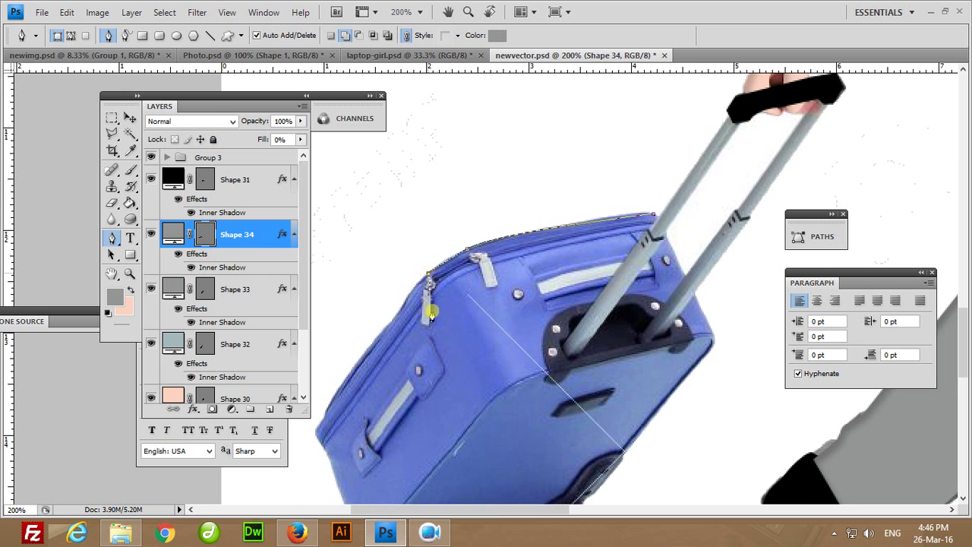
pyautogui.moveTo(436, 331); pyautogui.dragTo(529, 211)
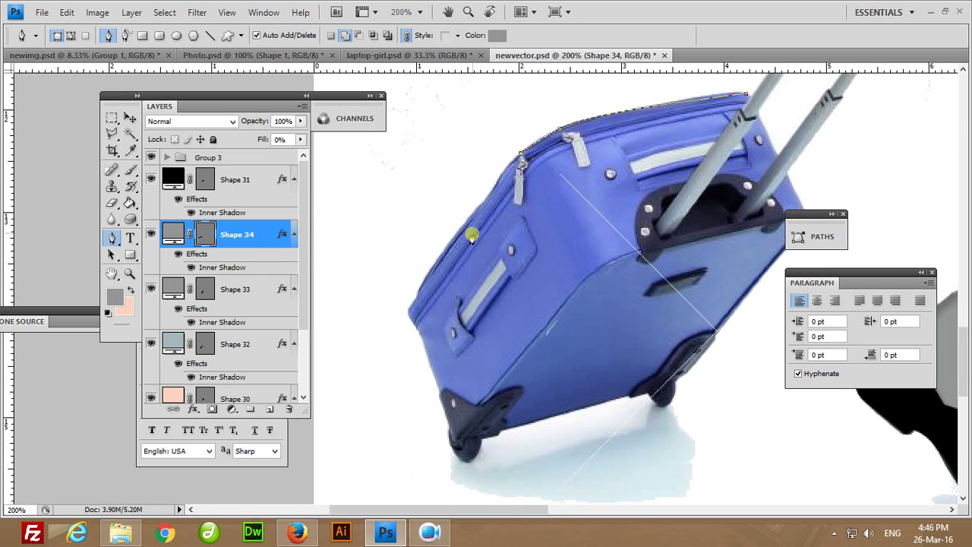
pyautogui.click(415, 296)
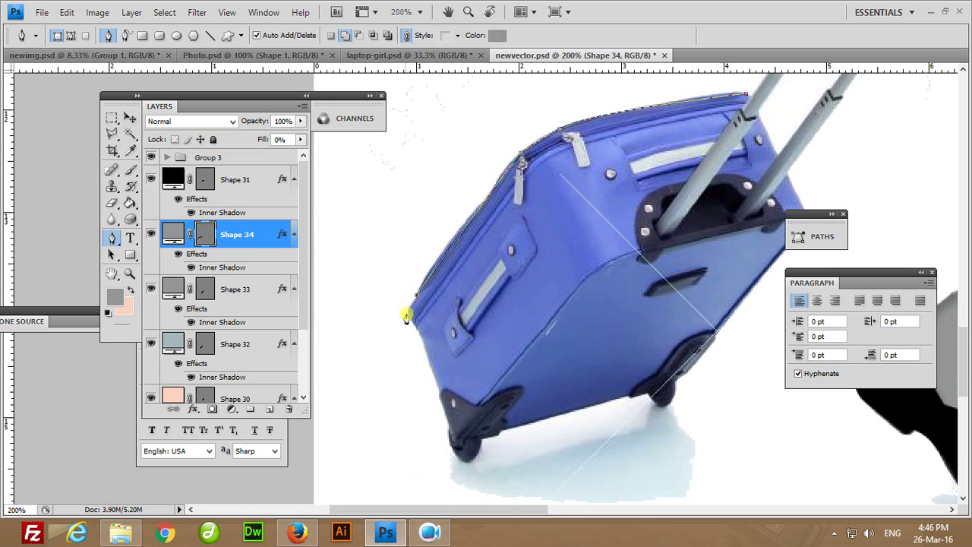
pyautogui.moveTo(414, 326)
pyautogui.mouseDown()
pyautogui.moveTo(429, 345)
pyautogui.moveTo(418, 333)
pyautogui.mouseUp()
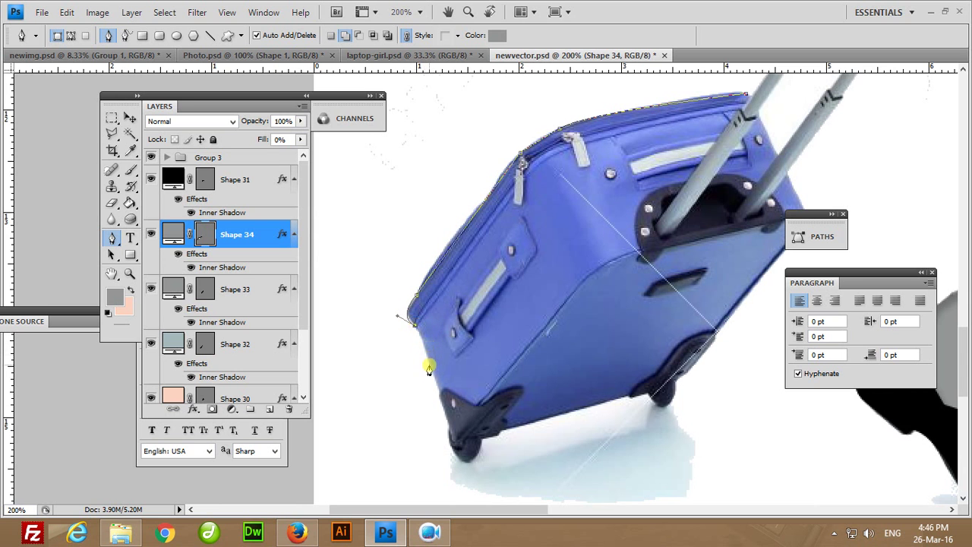
pyautogui.scroll(-5, 441, 378)
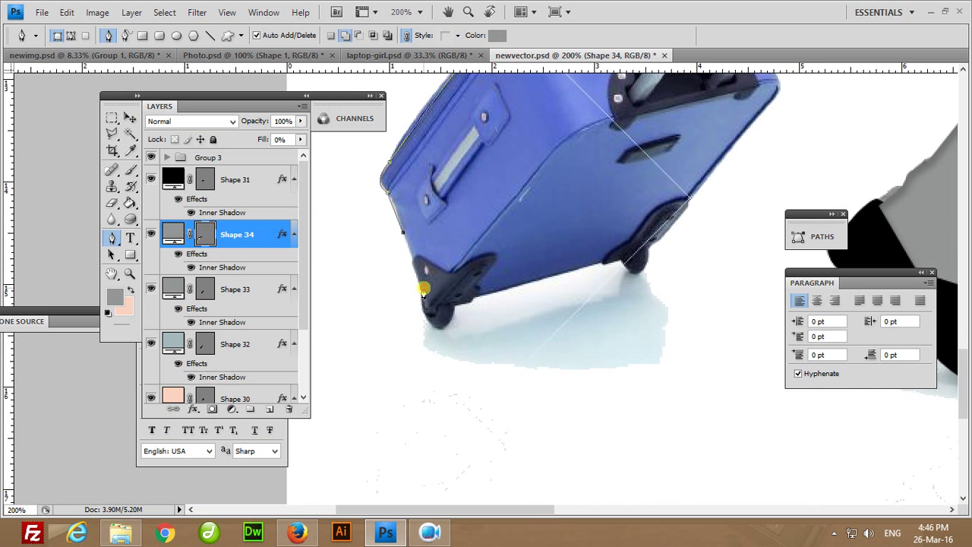
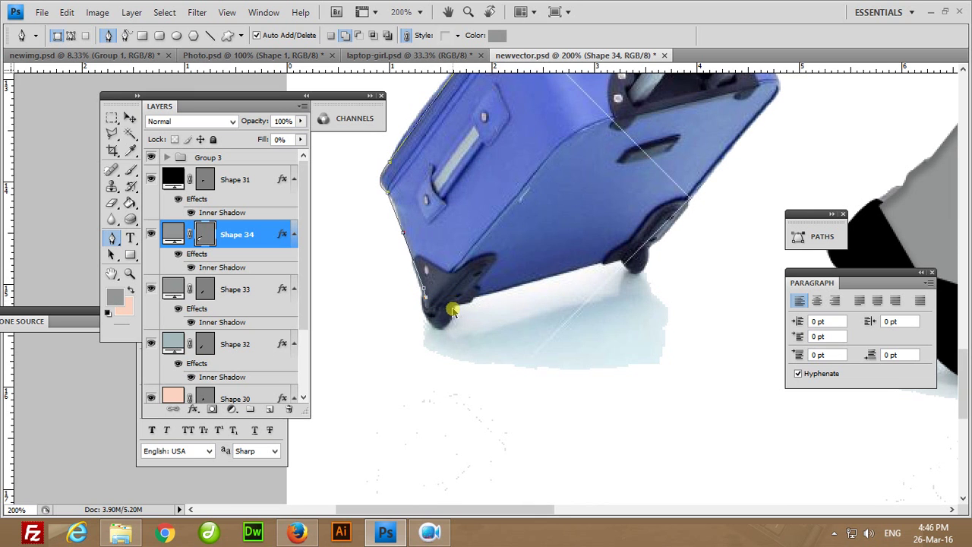
# Trace Shape 34 from the suitcase's lower-left wheel along its bottom edge and up its right side.
pyautogui.click(430, 309)
pyautogui.click(471, 299)
pyautogui.click(598, 263)
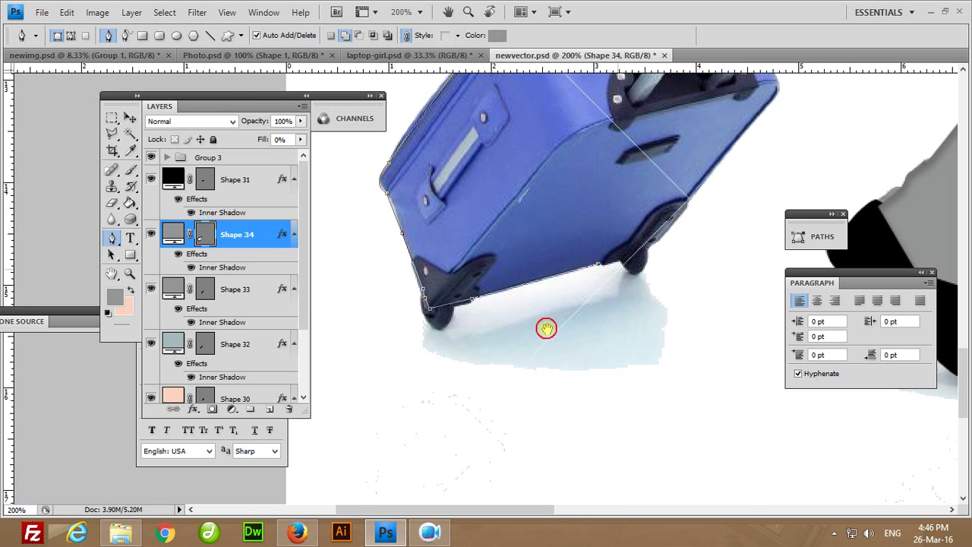
pyautogui.moveTo(611, 268); pyautogui.dragTo(478, 386)
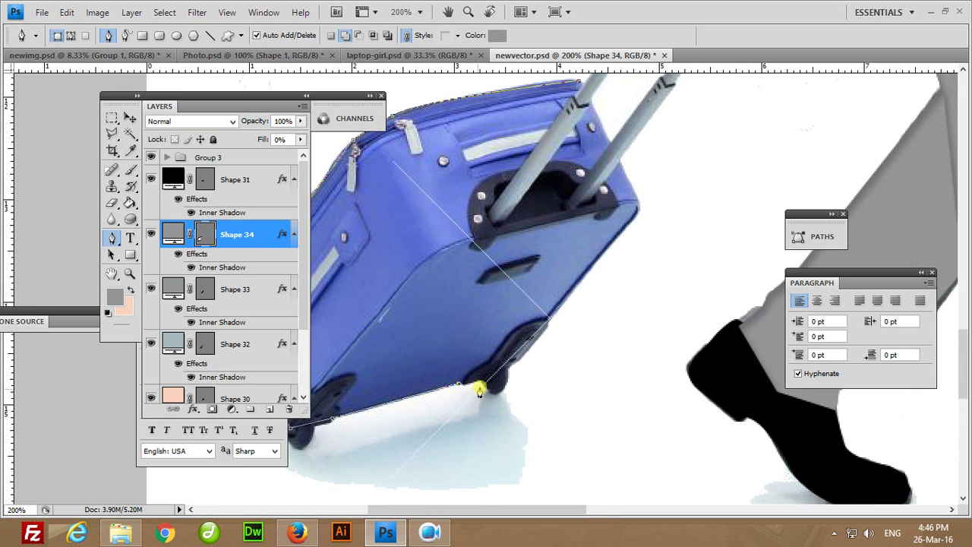
pyautogui.click(635, 220)
pyautogui.click(636, 197)
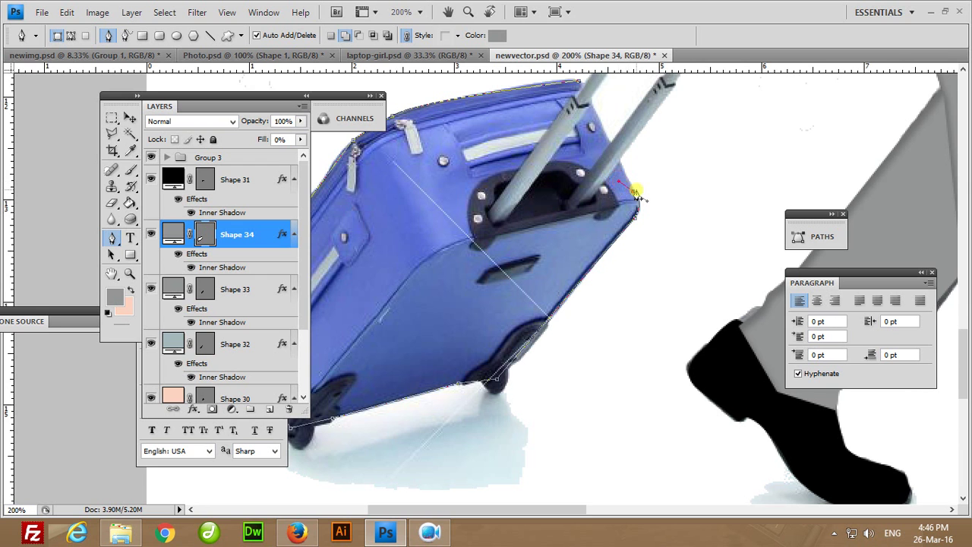
pyautogui.scroll(3, 634, 196)
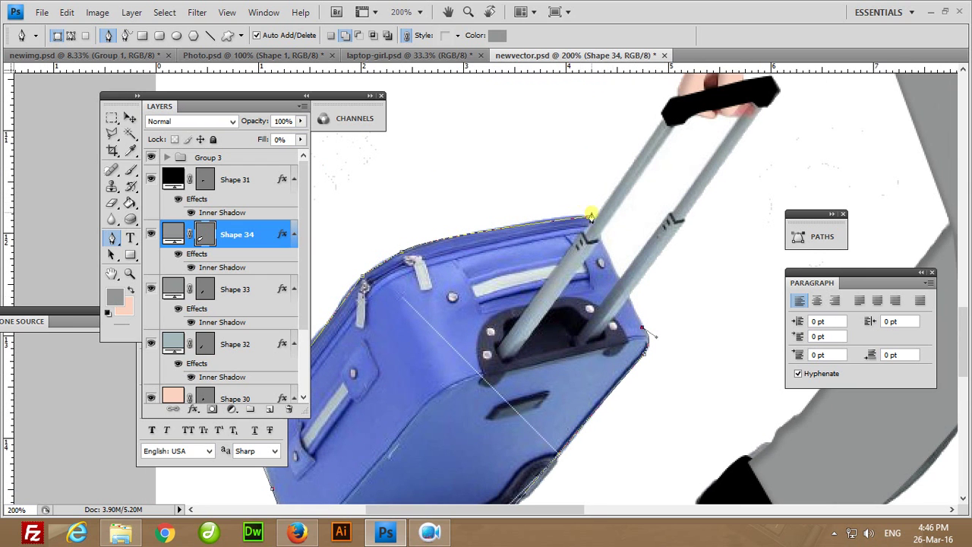
# Fill Shape 34 with the suitcase's sampled blue at 100% fill, placed below the handle shapes.
pyautogui.doubleClick(177, 238)
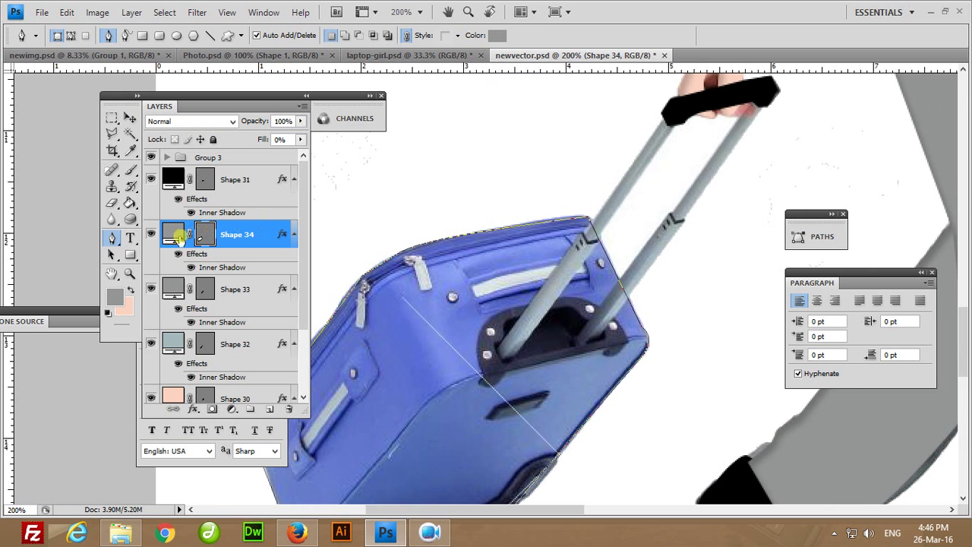
pyautogui.click(420, 326)
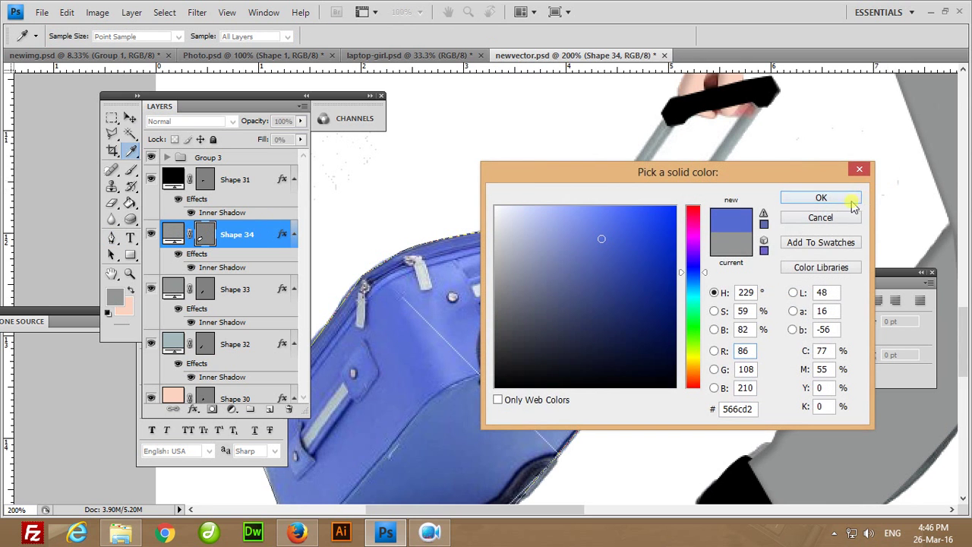
pyautogui.click(852, 197)
pyautogui.moveTo(301, 139); pyautogui.dragTo(325, 167)
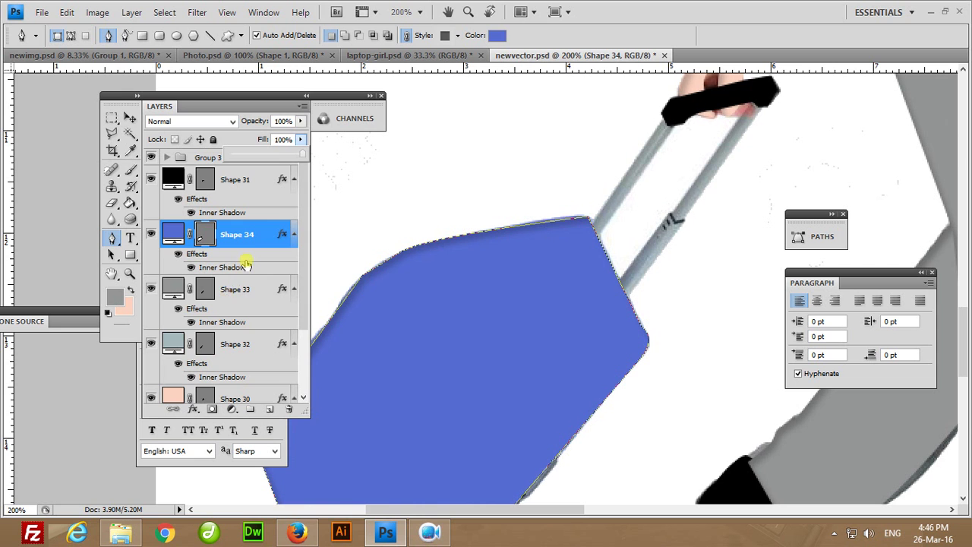
pyautogui.hotkey('ctrl', '[')
pyautogui.hotkey('ctrl', '[')
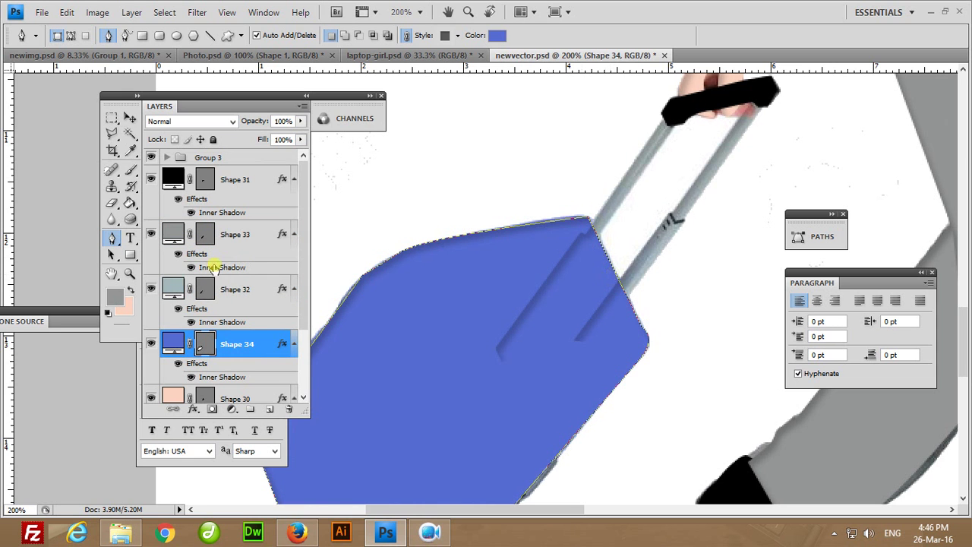
# Set the Shape 33 handle tube's fill to 100%.
pyautogui.click(247, 295)
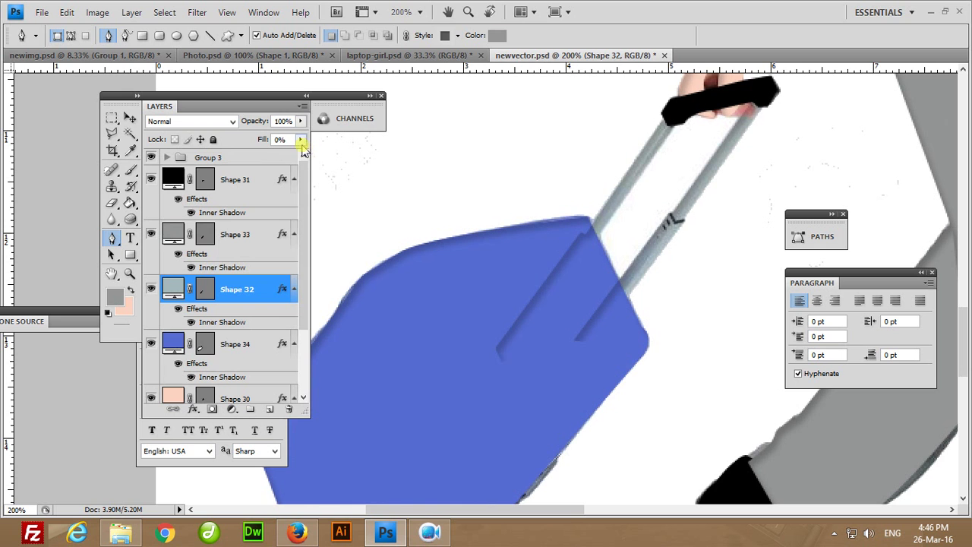
pyautogui.click(243, 234)
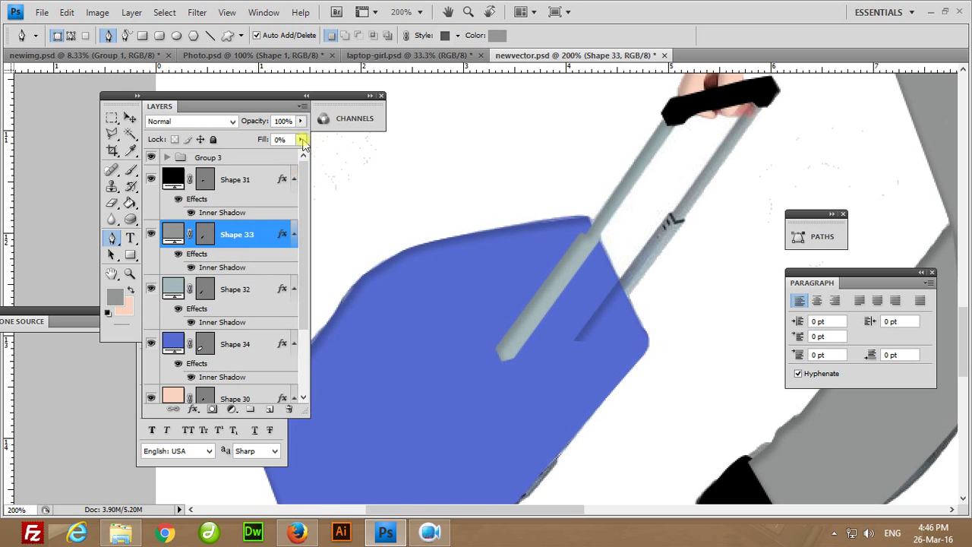
pyautogui.moveTo(302, 142); pyautogui.dragTo(316, 168)
pyautogui.click(242, 195)
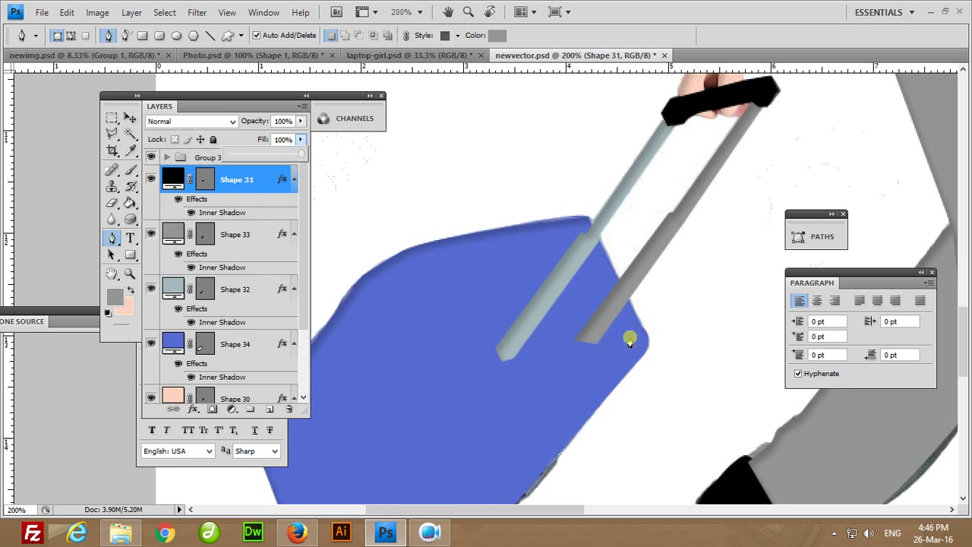
# Recolour the handle tubes light teal (a0b4b5) and zoom out to the whole figure.
pyautogui.click(131, 119)
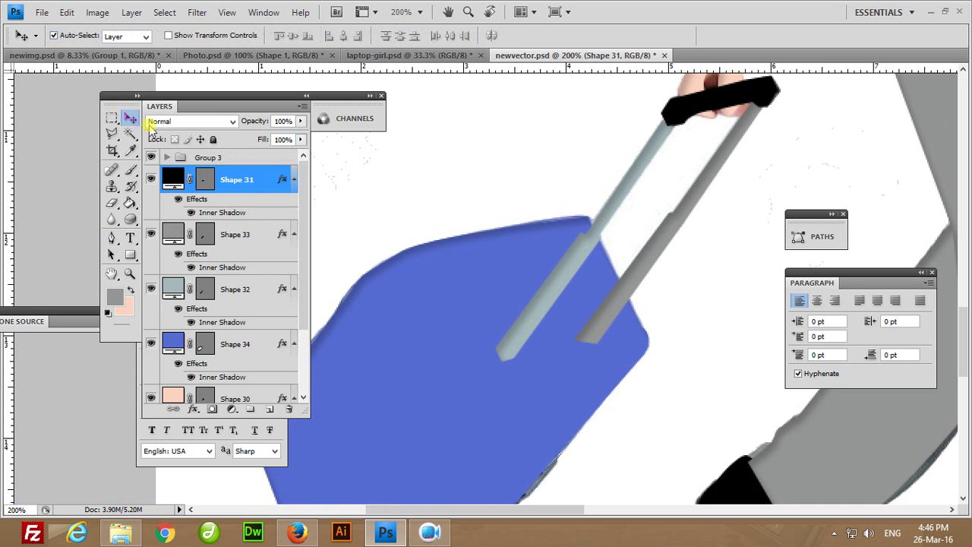
pyautogui.click(638, 274)
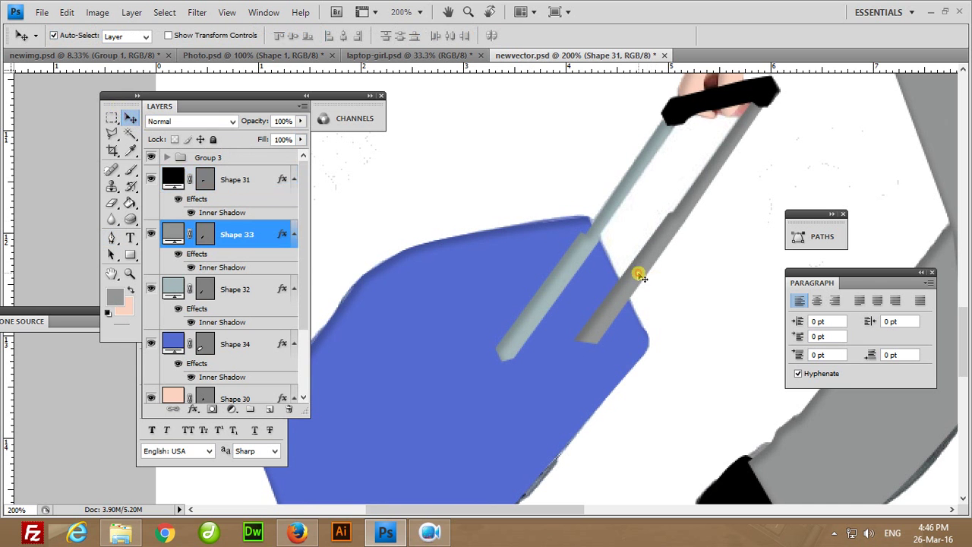
pyautogui.doubleClick(175, 232)
pyautogui.click(652, 155)
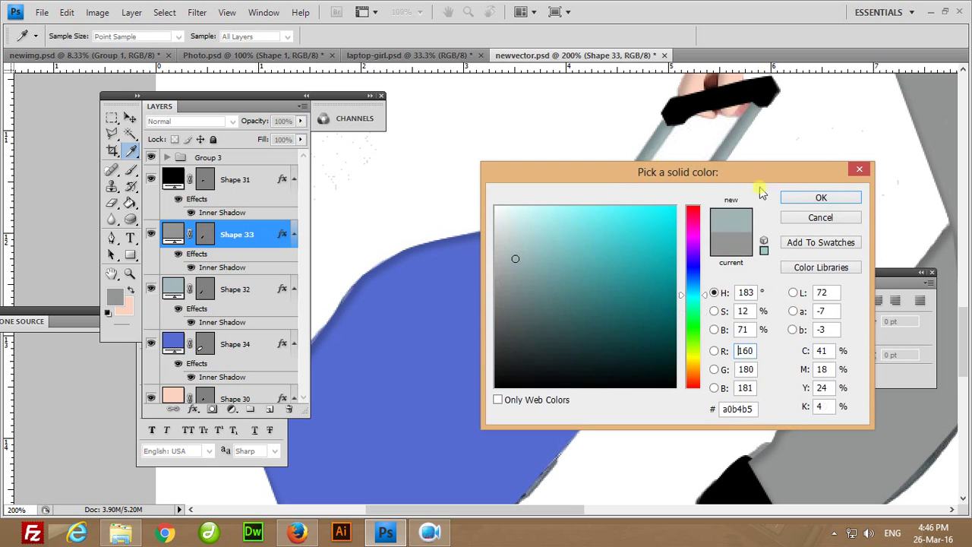
pyautogui.click(830, 199)
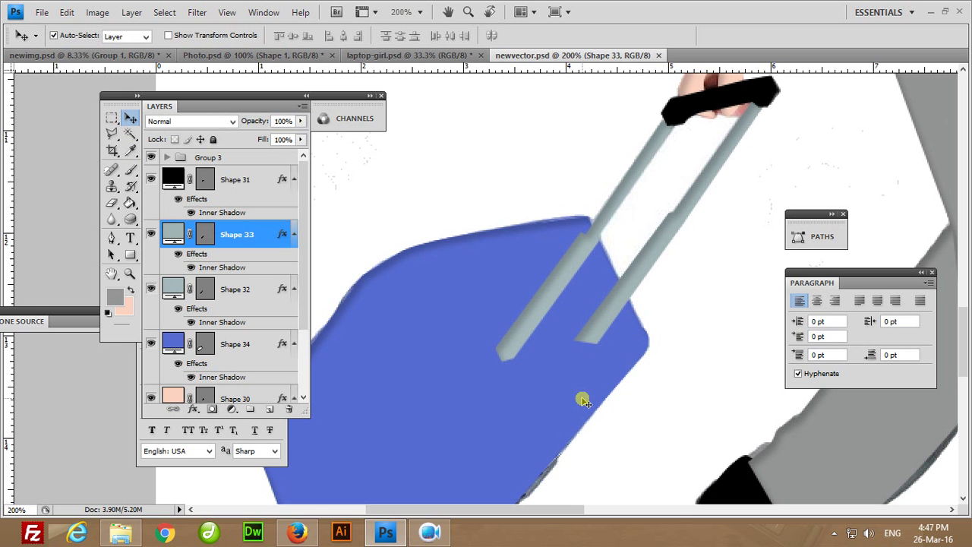
pyautogui.hotkey('ctrl', '-')
pyautogui.hotkey('ctrl', '-')
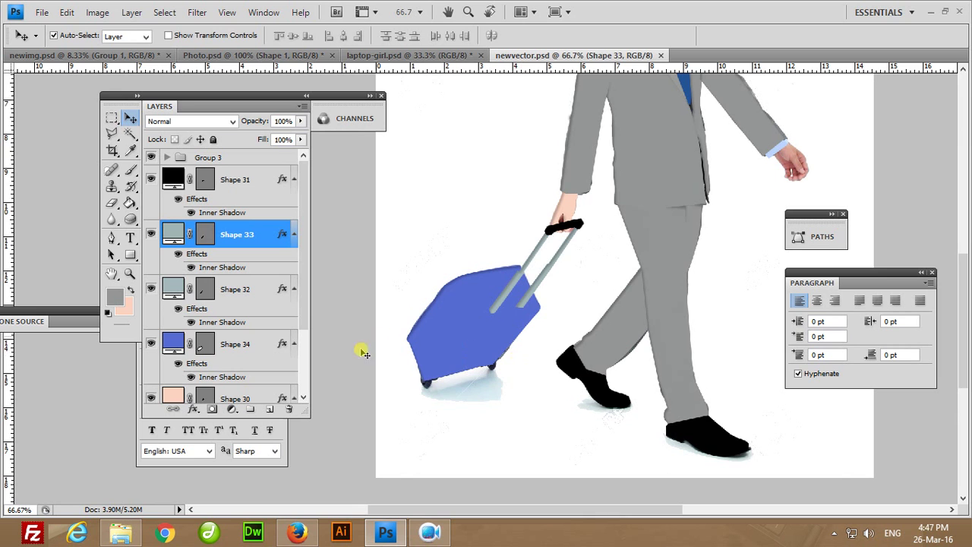
# Draw a small socket shape at the base of the handle tubes.
pyautogui.scroll(1, 461, 380)
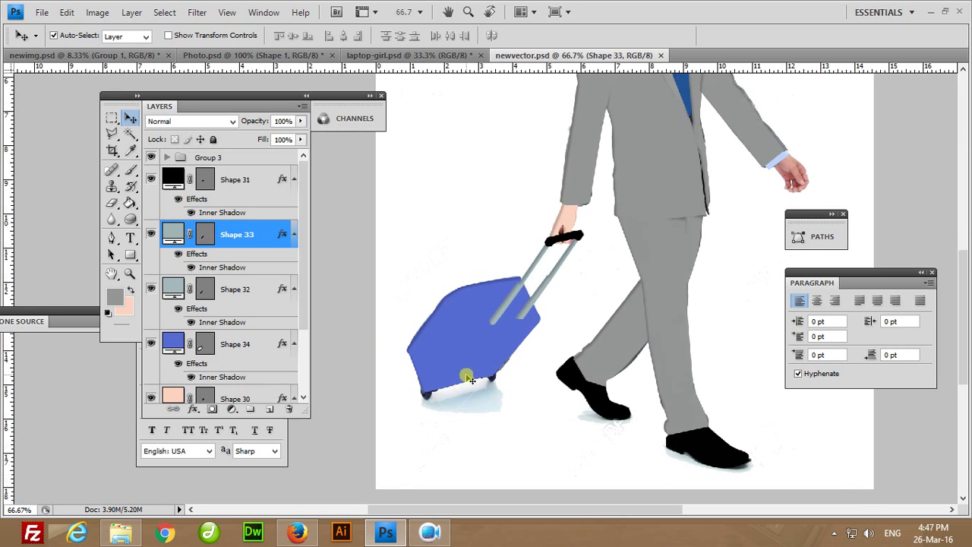
pyautogui.scroll(2, 461, 379)
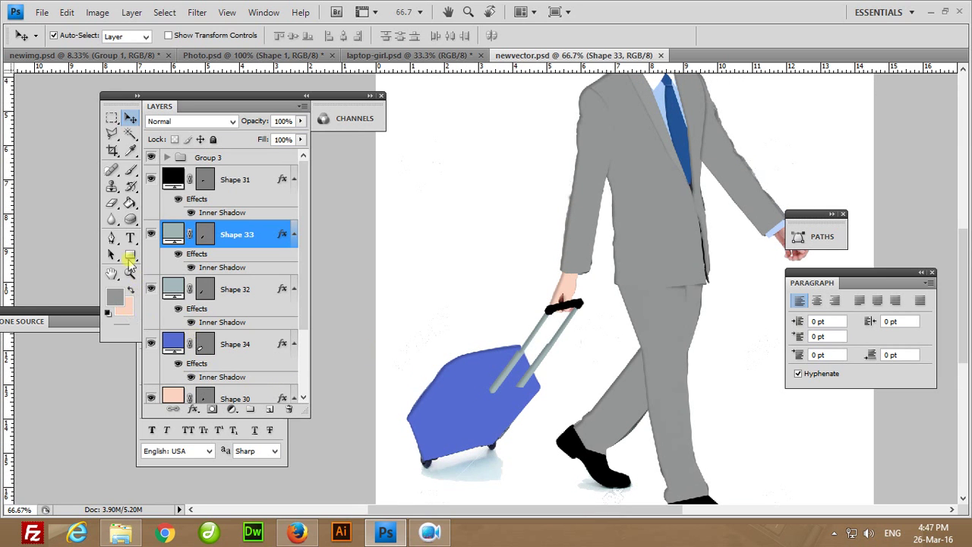
pyautogui.click(111, 238)
pyautogui.moveTo(489, 379); pyautogui.dragTo(498, 402)
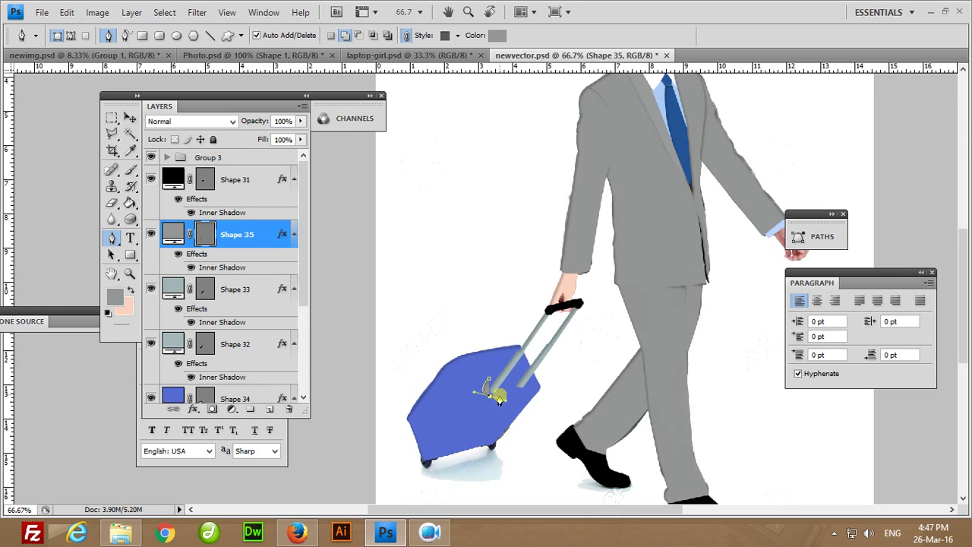
pyautogui.moveTo(498, 395); pyautogui.dragTo(507, 350)
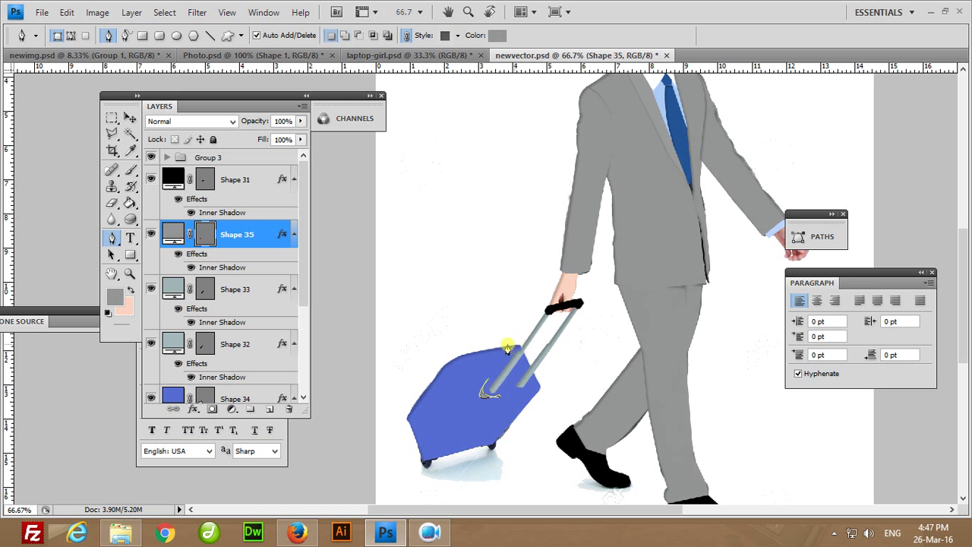
# Colour the new Shape 35 socket dark blue (4357b3).
pyautogui.doubleClick(175, 239)
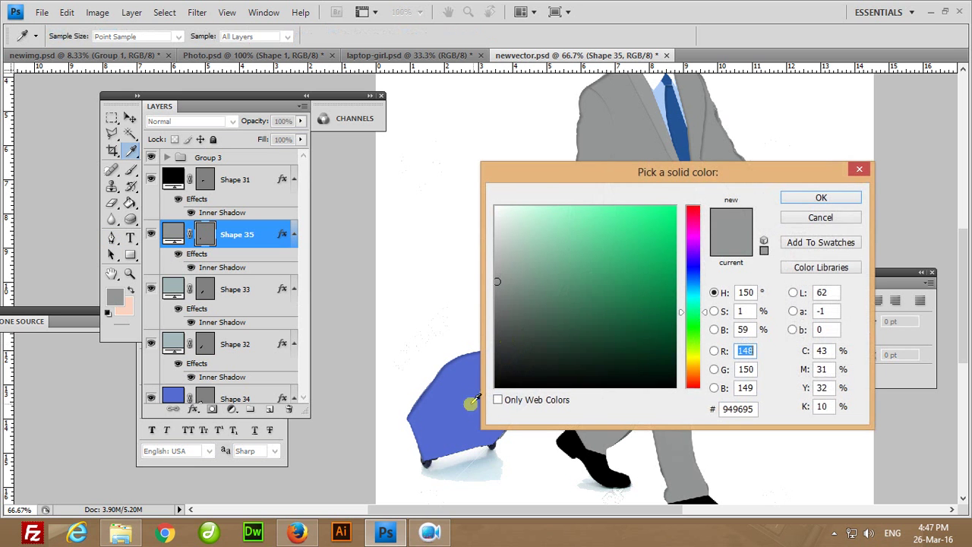
pyautogui.click(471, 403)
pyautogui.click(608, 260)
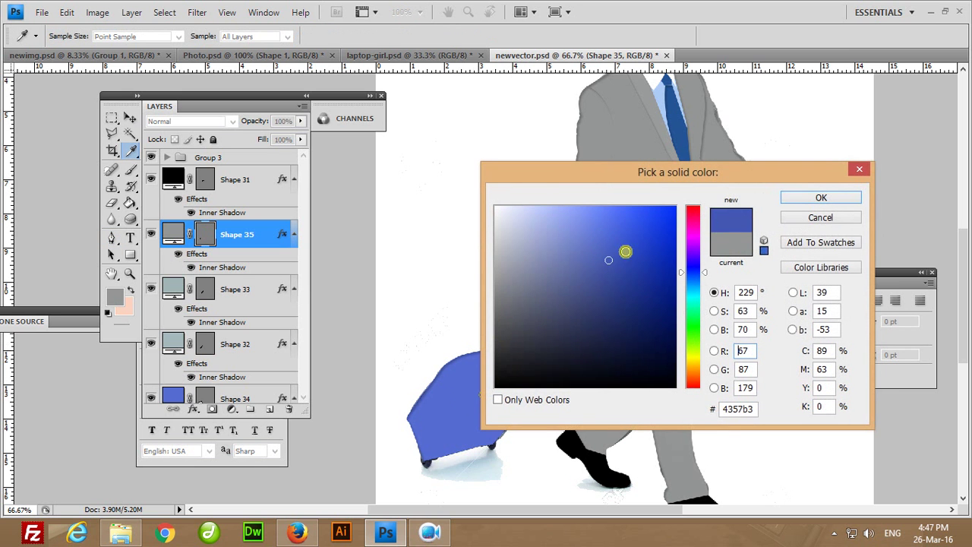
pyautogui.click(803, 200)
pyautogui.click(254, 290)
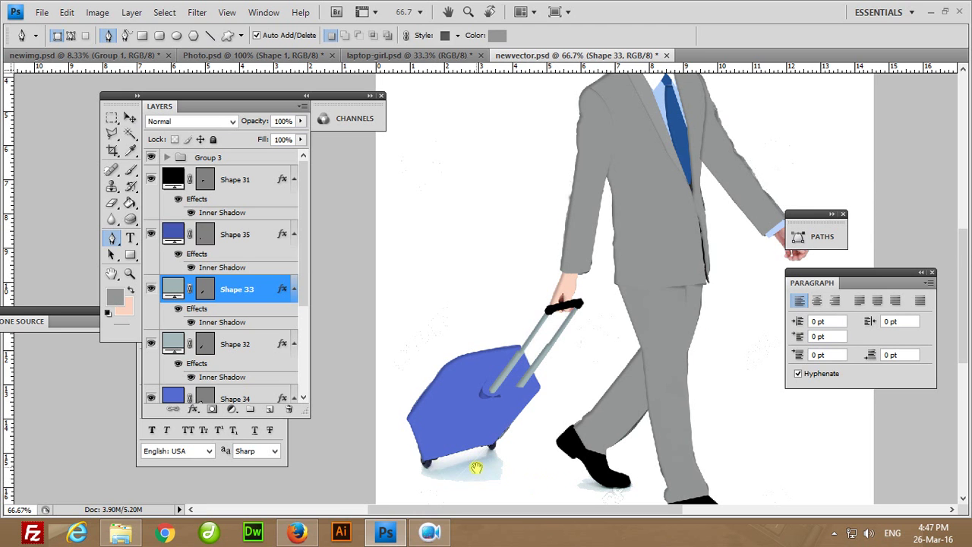
# Draw a wheel shape at the suitcase's bottom-left corner.
pyautogui.moveTo(475, 469); pyautogui.dragTo(510, 369)
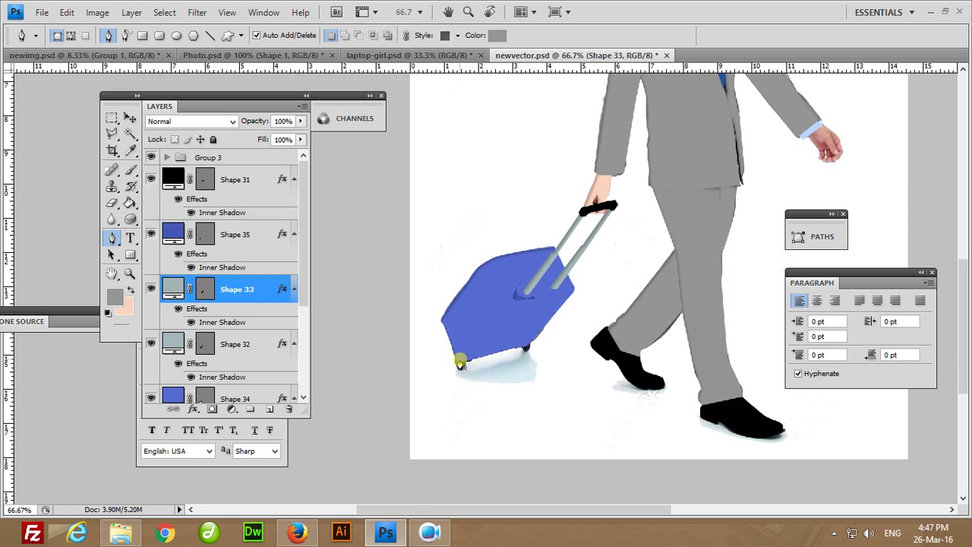
pyautogui.moveTo(458, 356); pyautogui.dragTo(464, 372)
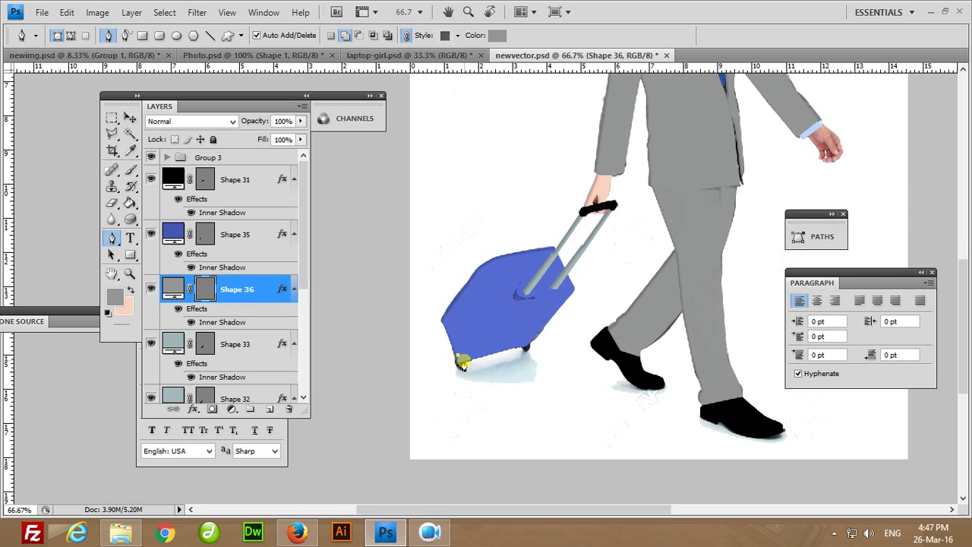
pyautogui.click(461, 369)
pyautogui.moveTo(460, 362); pyautogui.dragTo(461, 350)
# Fill the Shape 36 wheel black (010101), then pan up to the man's head and upper body.
pyautogui.doubleClick(177, 287)
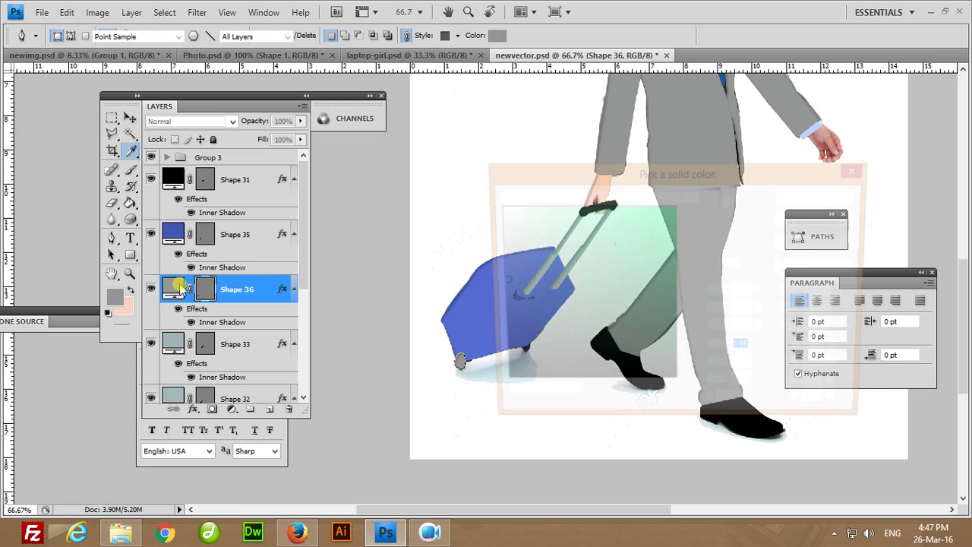
pyautogui.click(762, 433)
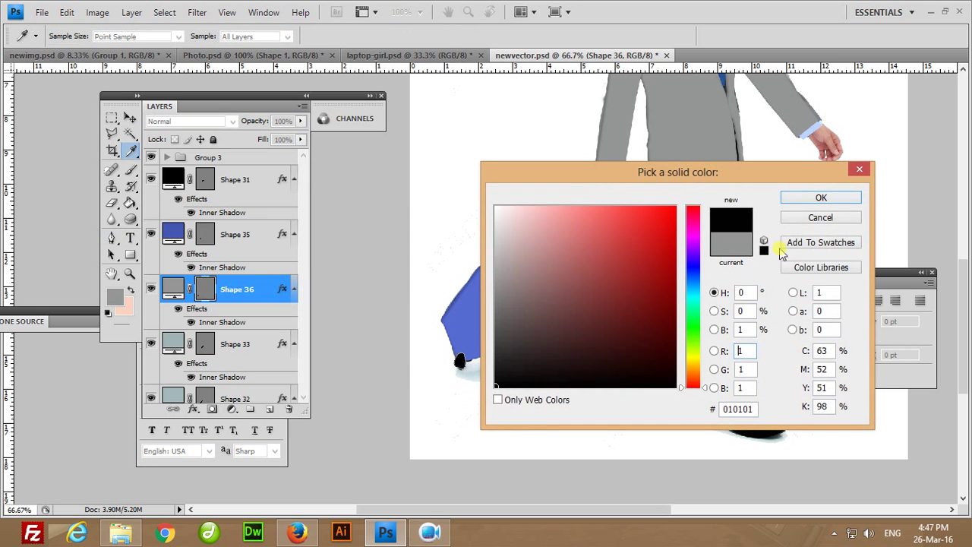
pyautogui.click(820, 197)
pyautogui.click(222, 237)
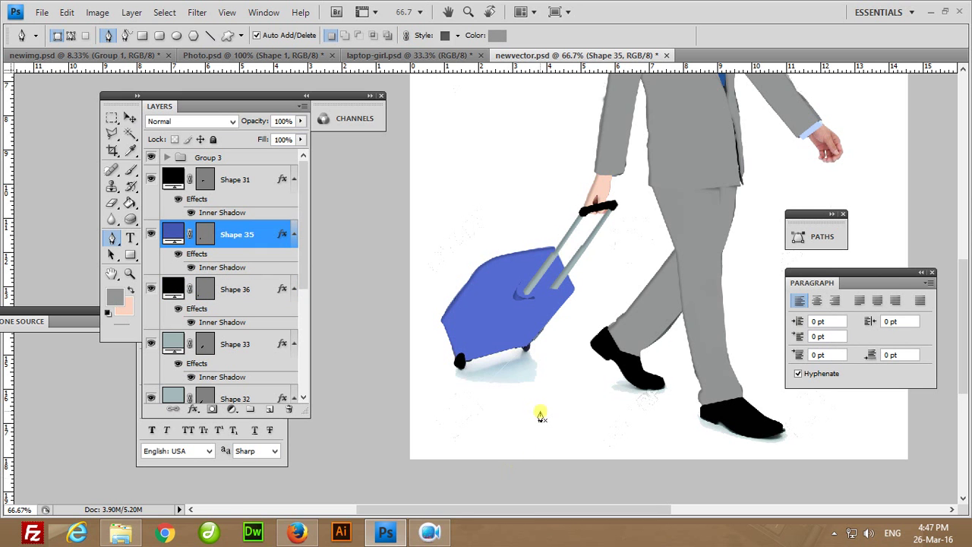
pyautogui.moveTo(569, 364)
pyautogui.mouseDown()
pyautogui.moveTo(461, 458)
pyautogui.moveTo(423, 413)
pyautogui.moveTo(386, 450)
pyautogui.mouseUp()
pyautogui.moveTo(571, 302); pyautogui.dragTo(531, 438)
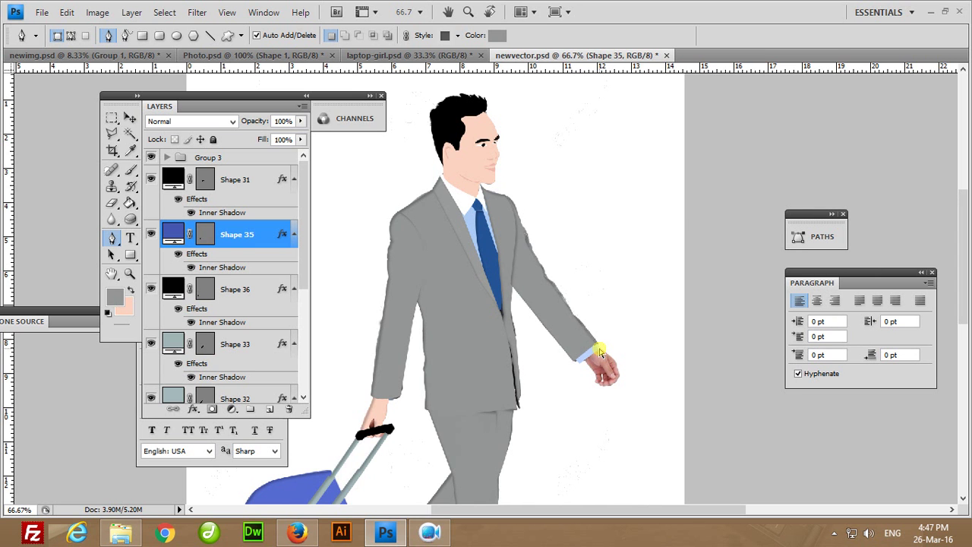
# At 300% zoom, outline the hand from the sleeve cuff around the knuckles and fingertips.
pyautogui.hotkey('ctrl', '+')
pyautogui.hotkey('ctrl', '+')
pyautogui.hotkey('ctrl', '+')
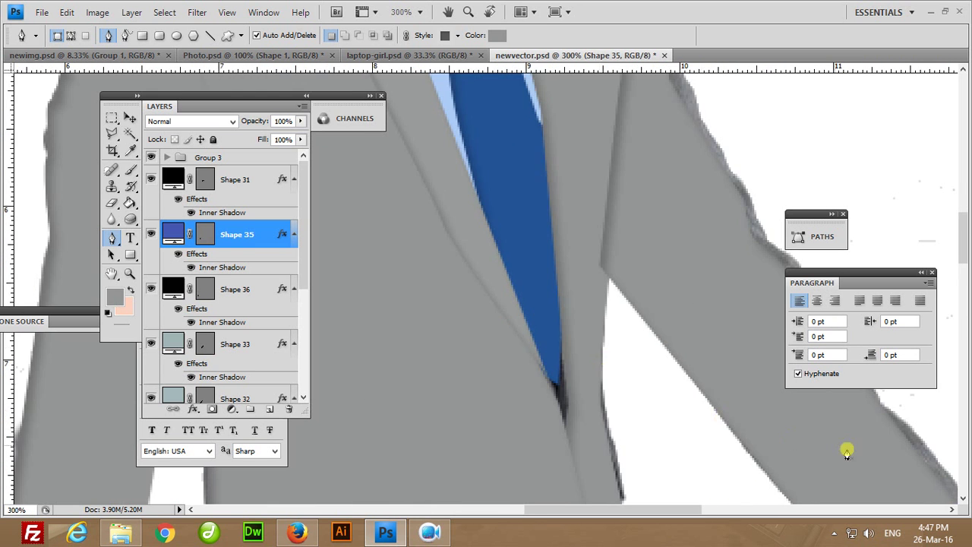
pyautogui.moveTo(847, 452)
pyautogui.mouseDown()
pyautogui.moveTo(525, 373)
pyautogui.moveTo(569, 400)
pyautogui.moveTo(478, 243)
pyautogui.mouseUp()
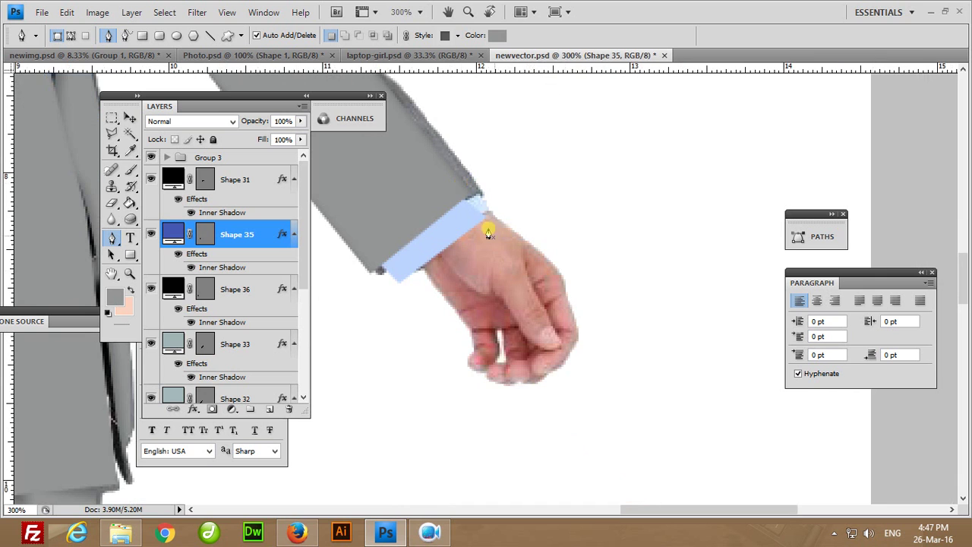
pyautogui.click(483, 219)
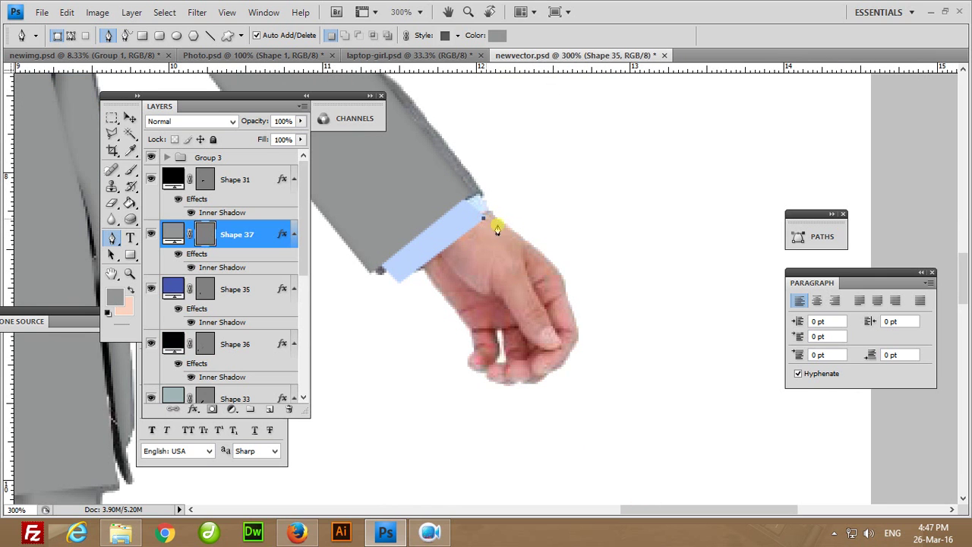
pyautogui.click(534, 248)
pyautogui.moveTo(570, 310); pyautogui.dragTo(573, 354)
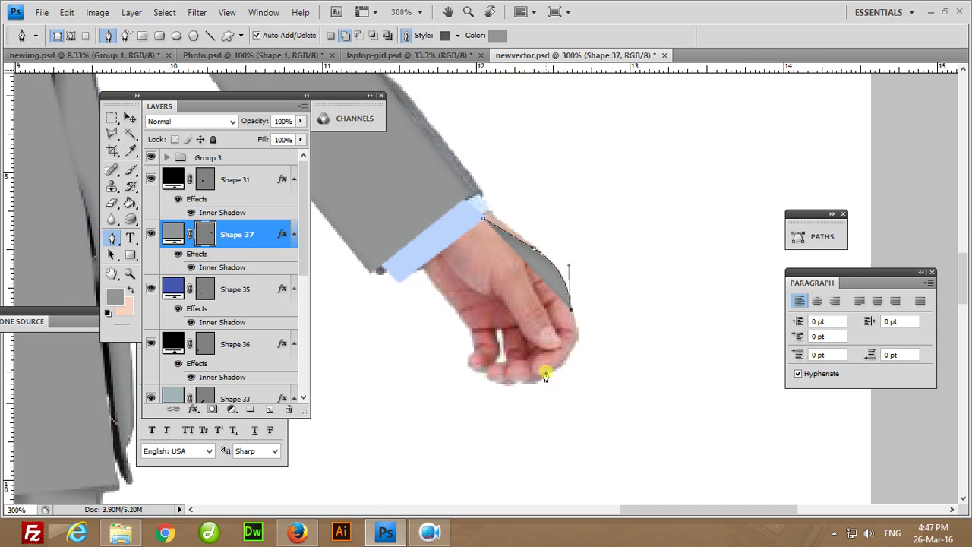
pyautogui.moveTo(546, 370)
pyautogui.mouseDown()
pyautogui.moveTo(495, 382)
pyautogui.moveTo(489, 396)
pyautogui.mouseUp()
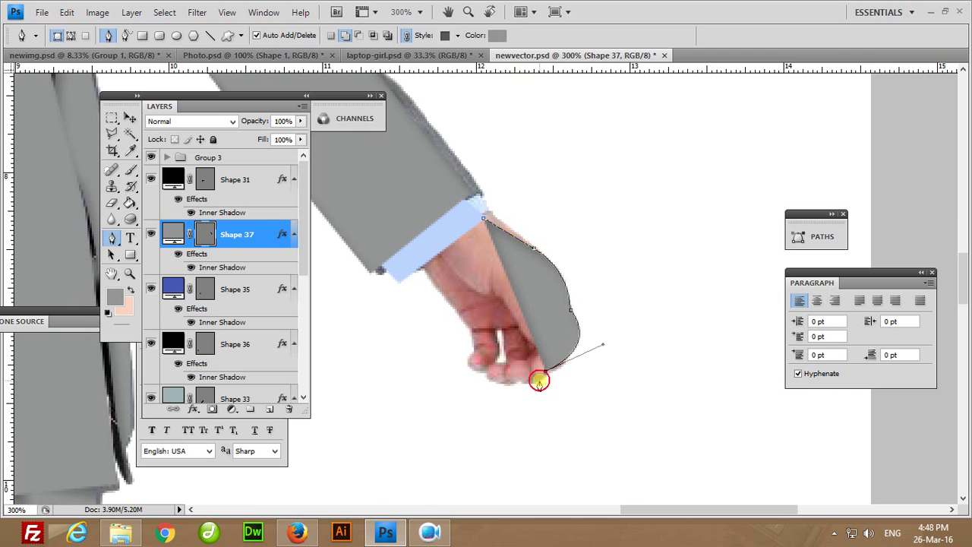
# Finish the hand outline back to the cuff, with Shape 37's fill set to 0%.
pyautogui.click(539, 380)
pyautogui.click(518, 382)
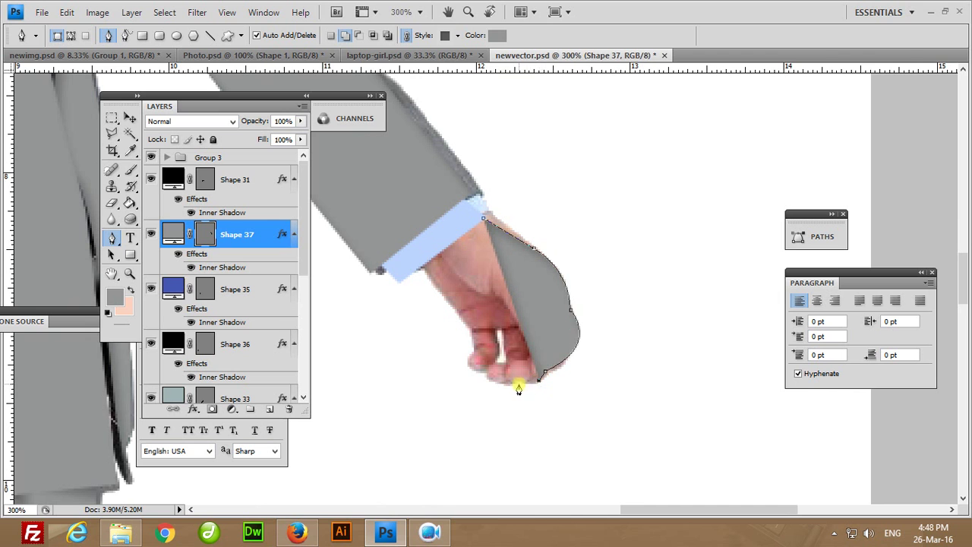
pyautogui.click(473, 372)
pyautogui.moveTo(468, 366); pyautogui.dragTo(470, 356)
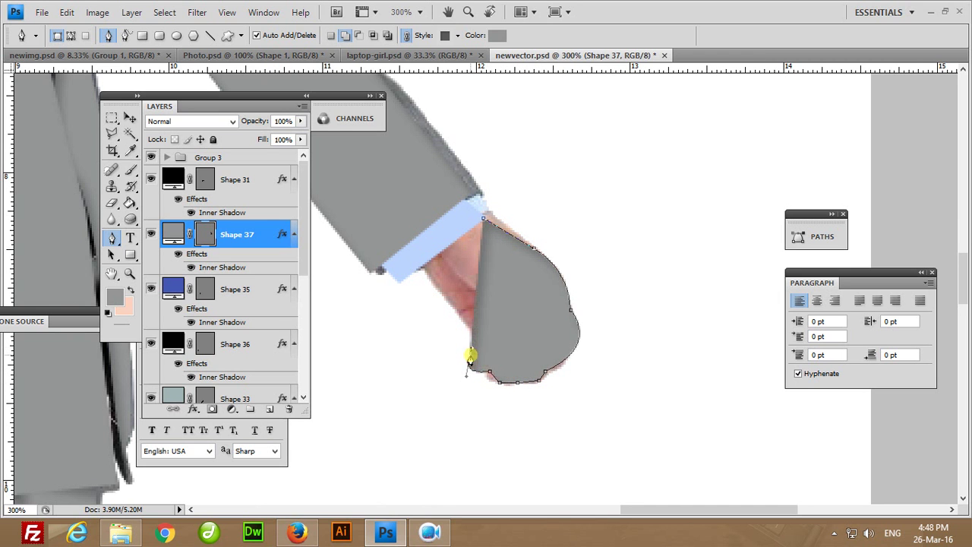
pyautogui.moveTo(302, 146); pyautogui.dragTo(113, 156)
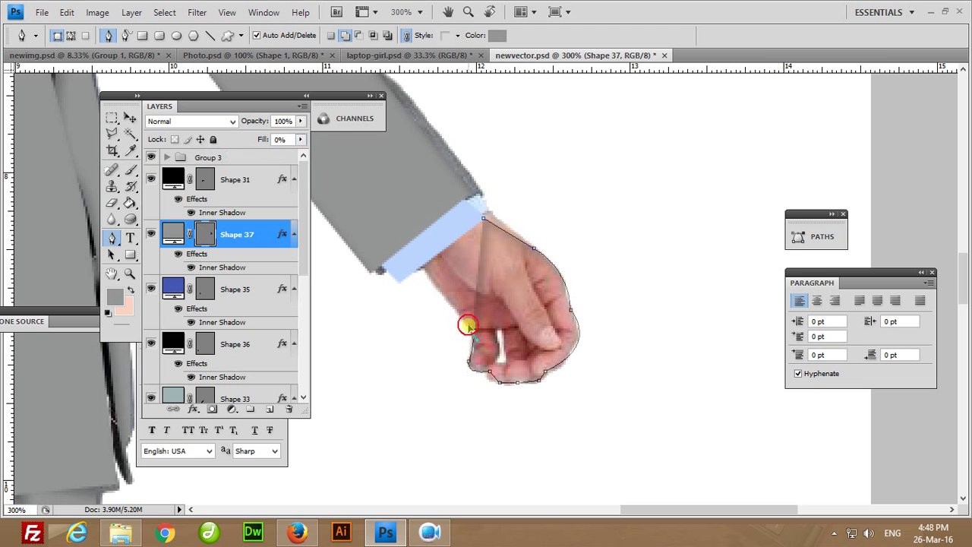
pyautogui.moveTo(471, 337); pyautogui.dragTo(466, 317)
pyautogui.click(420, 267)
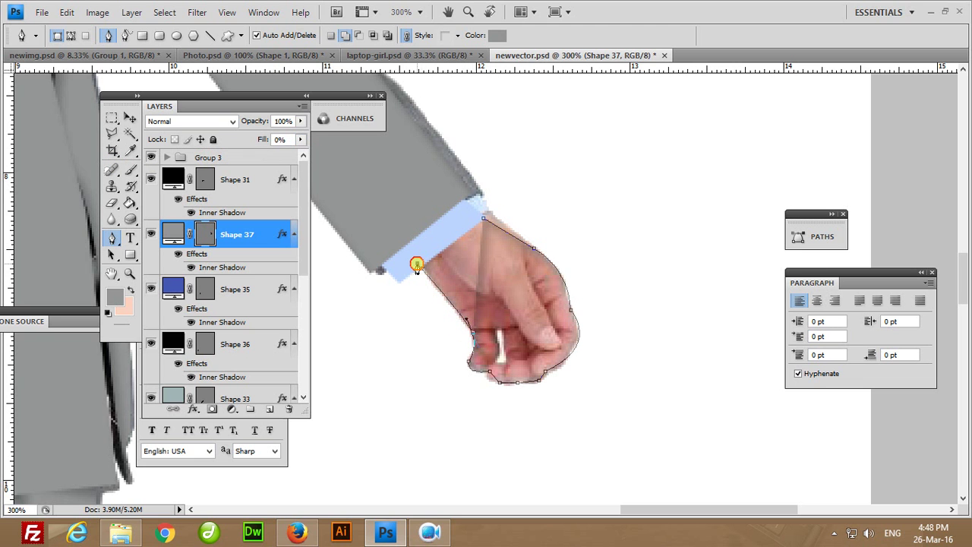
pyautogui.click(478, 220)
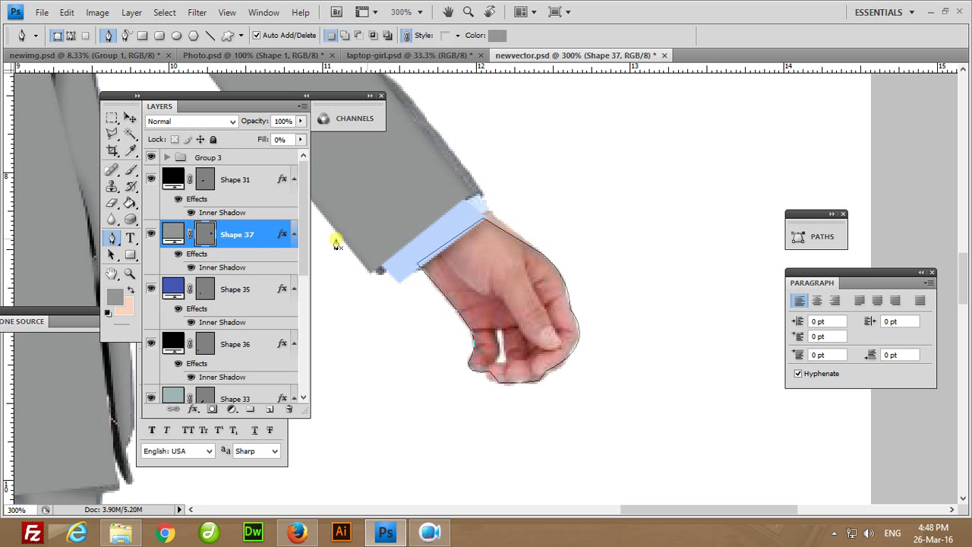
# Colour the Shape 37 hand skin pink with its fill back at 100%.
pyautogui.doubleClick(171, 234)
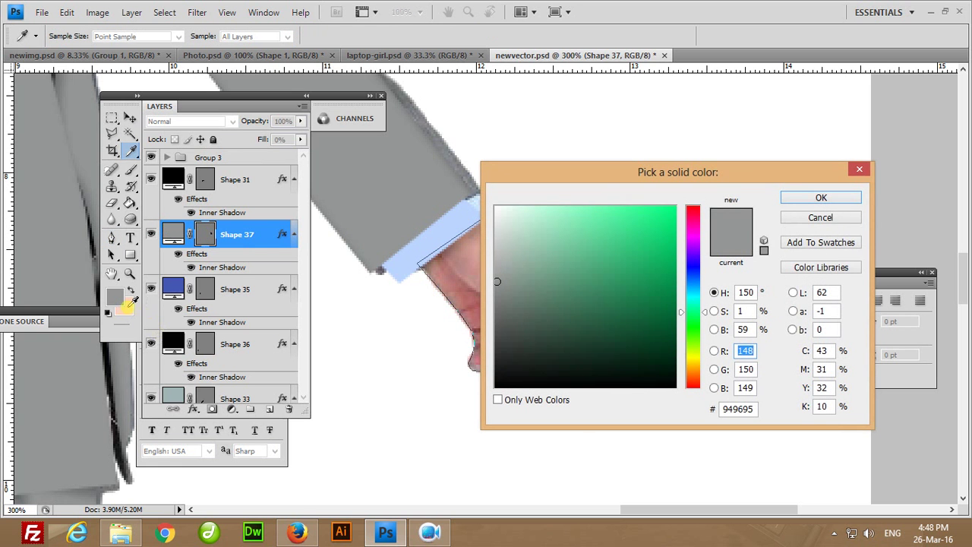
pyautogui.click(126, 306)
pyautogui.click(821, 197)
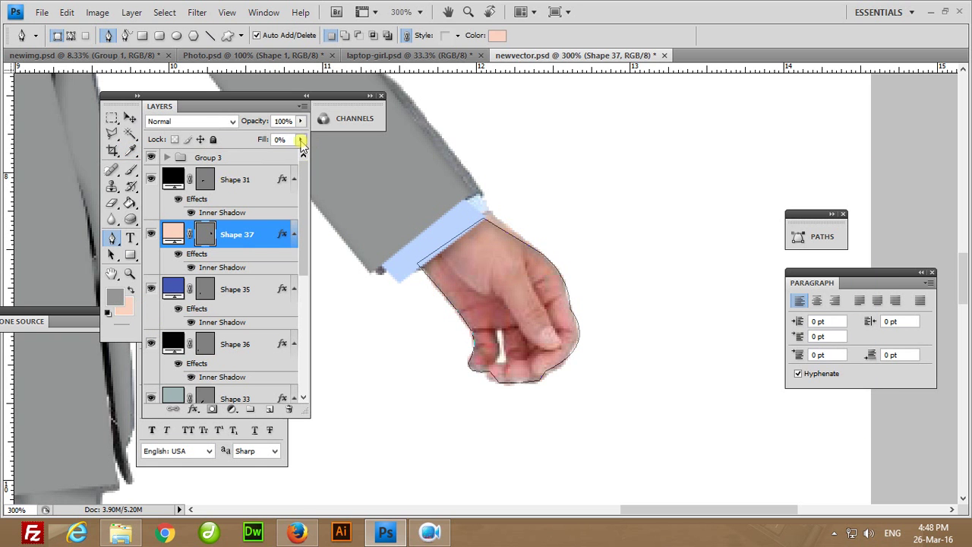
pyautogui.moveTo(301, 141)
pyautogui.mouseDown()
pyautogui.moveTo(318, 173)
pyautogui.moveTo(212, 160)
pyautogui.mouseUp()
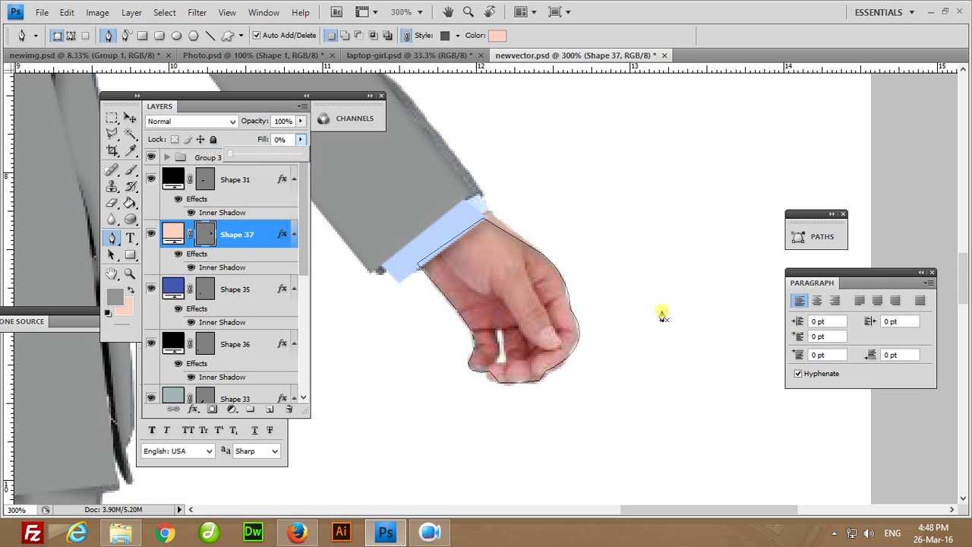
pyautogui.press('Return')
# Outline the thumb and index finger as a new shape down to the fingertip and back.
pyautogui.click(493, 268)
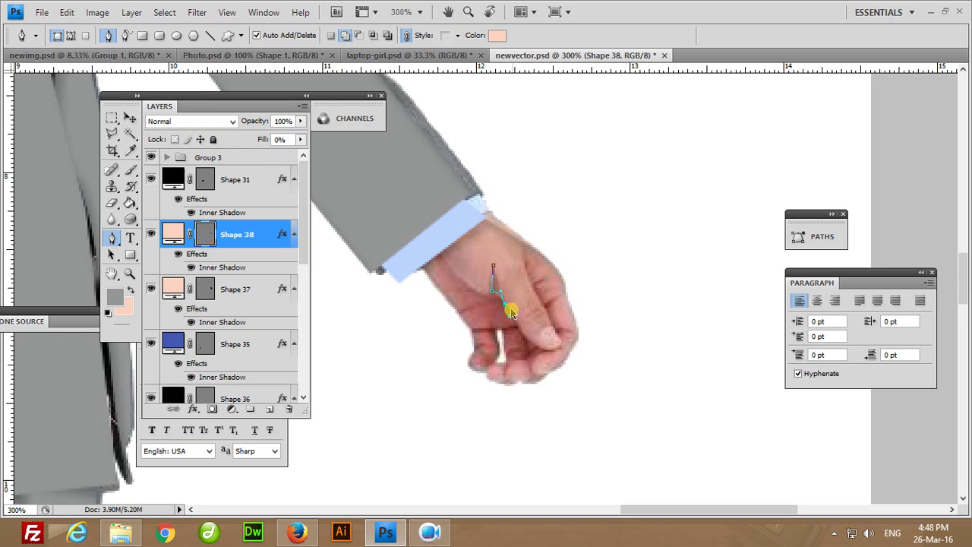
pyautogui.click(505, 306)
pyautogui.click(531, 343)
pyautogui.click(556, 348)
pyautogui.click(546, 308)
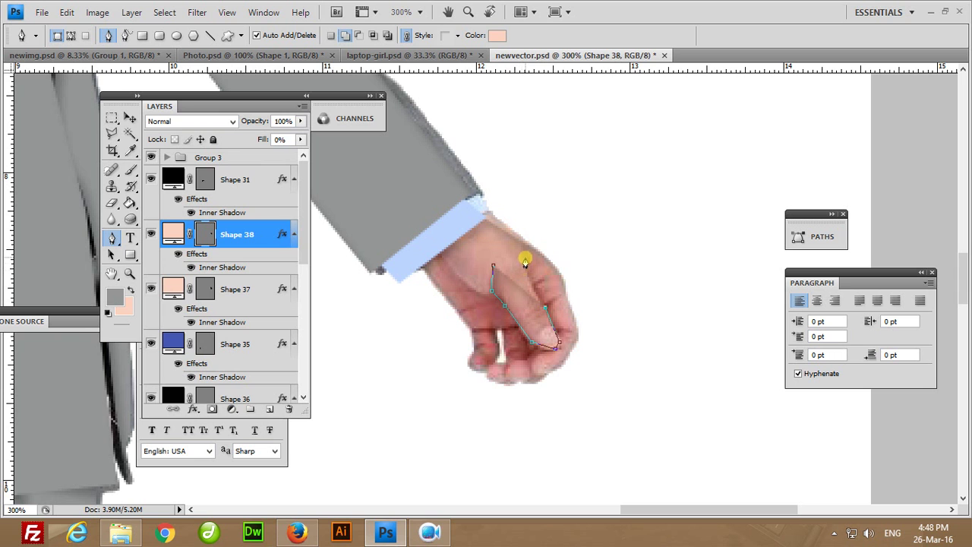
pyautogui.click(523, 240)
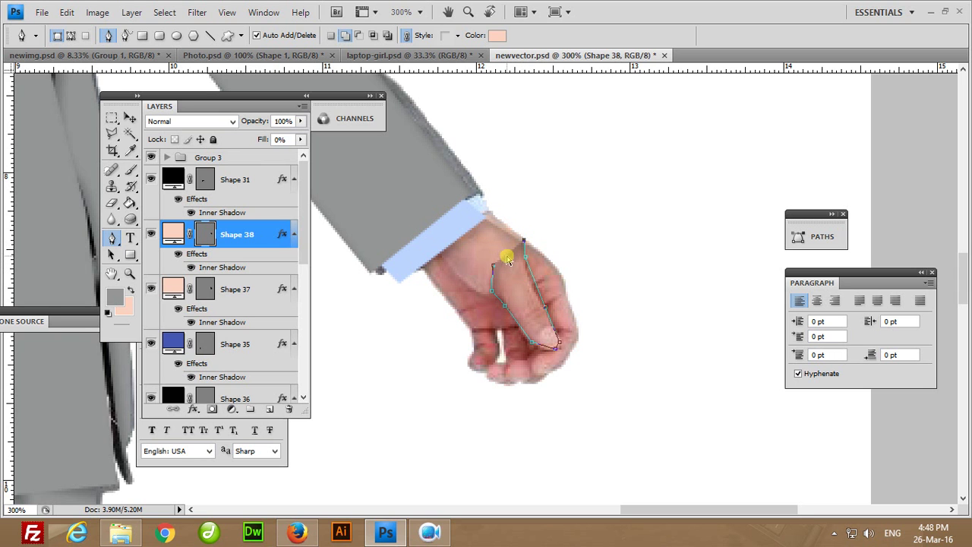
pyautogui.hotkey('ctrl', 'z')
pyautogui.click(518, 242)
pyautogui.click(494, 262)
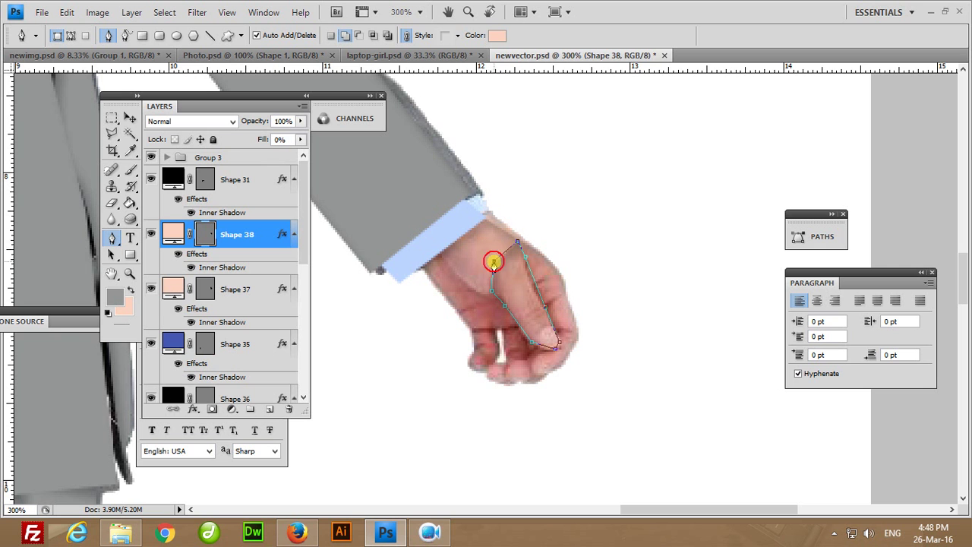
# Colour the Shape 38 finger a slightly darker skin tone, f1c9b7.
pyautogui.doubleClick(173, 234)
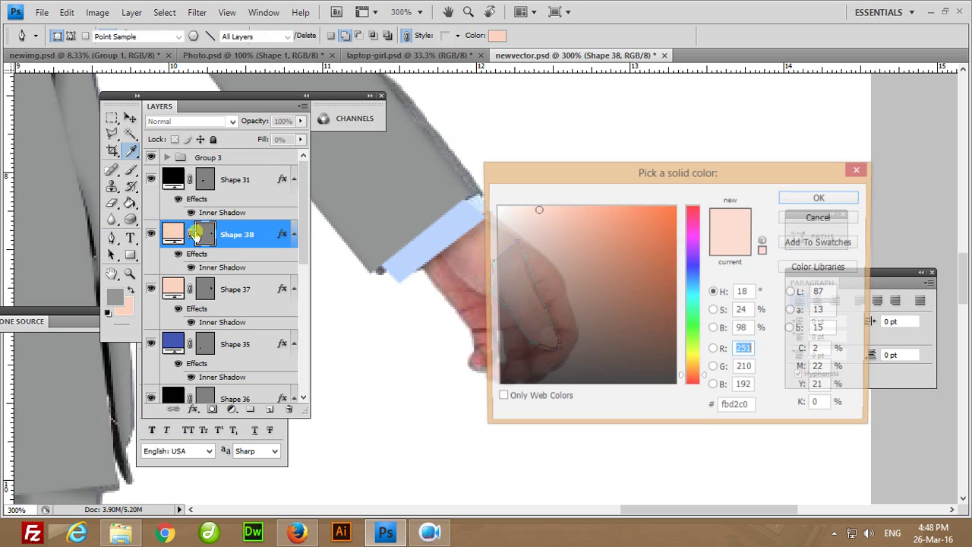
pyautogui.moveTo(537, 212); pyautogui.dragTo(537, 216)
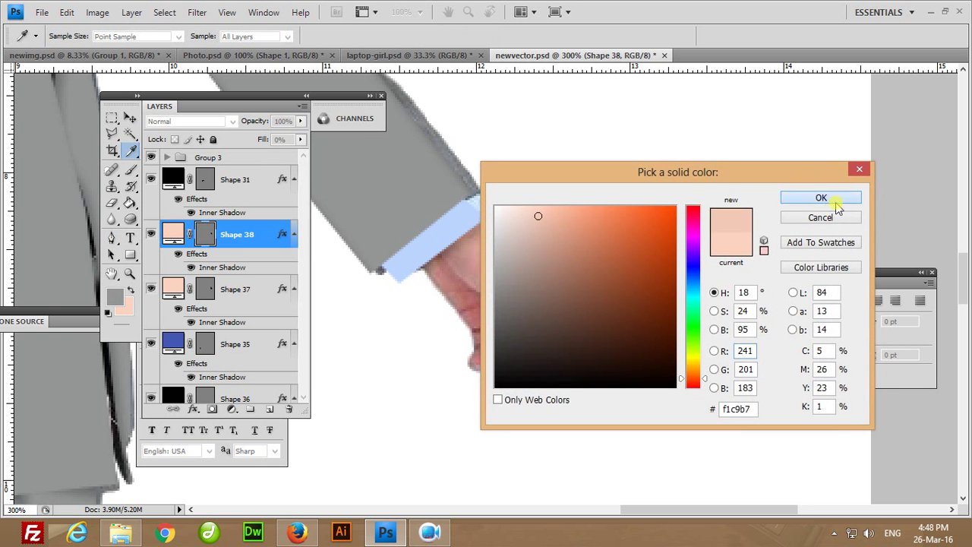
pyautogui.click(835, 201)
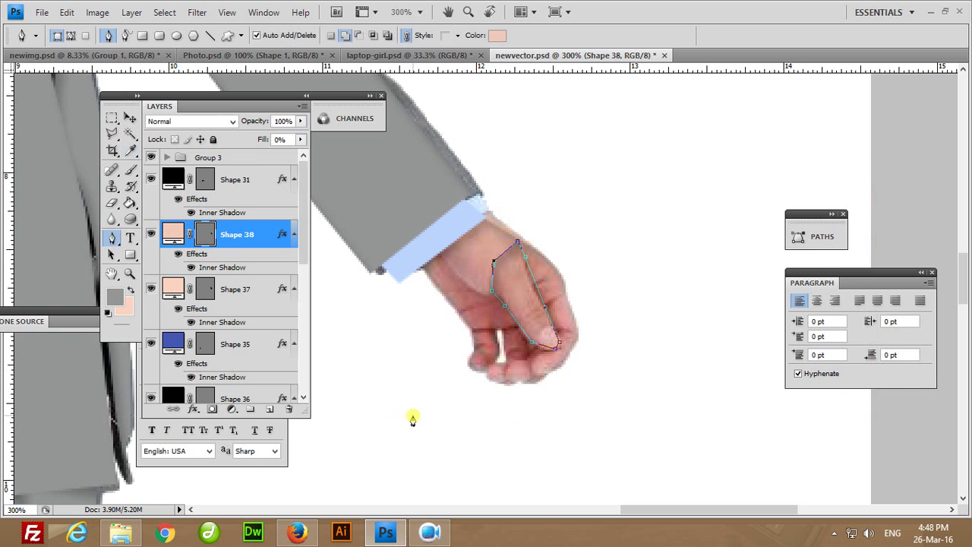
pyautogui.click(503, 334)
pyautogui.hotkey('ctrl', 'z')
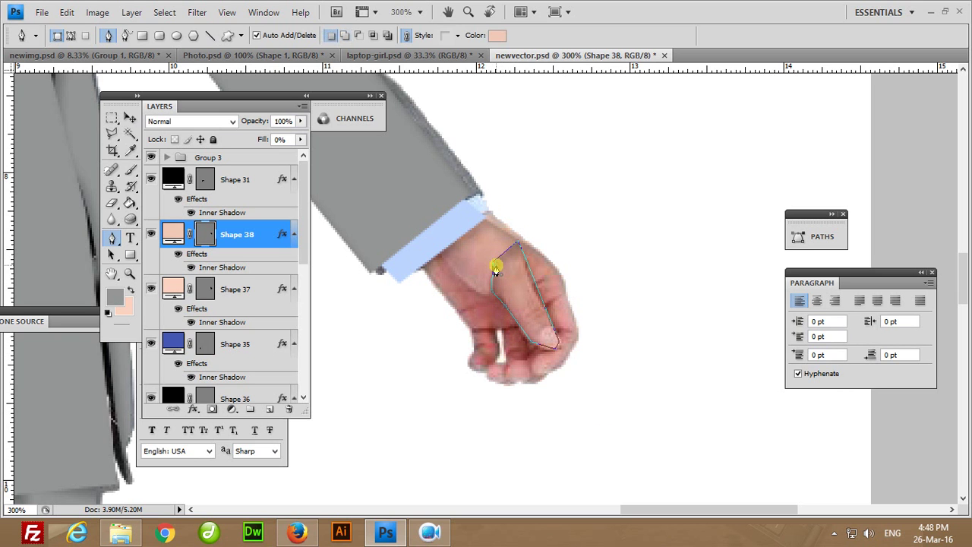
# Outline Shape 39 over the curled fingertip and give it a slightly darker skin tone.
pyautogui.click(502, 334)
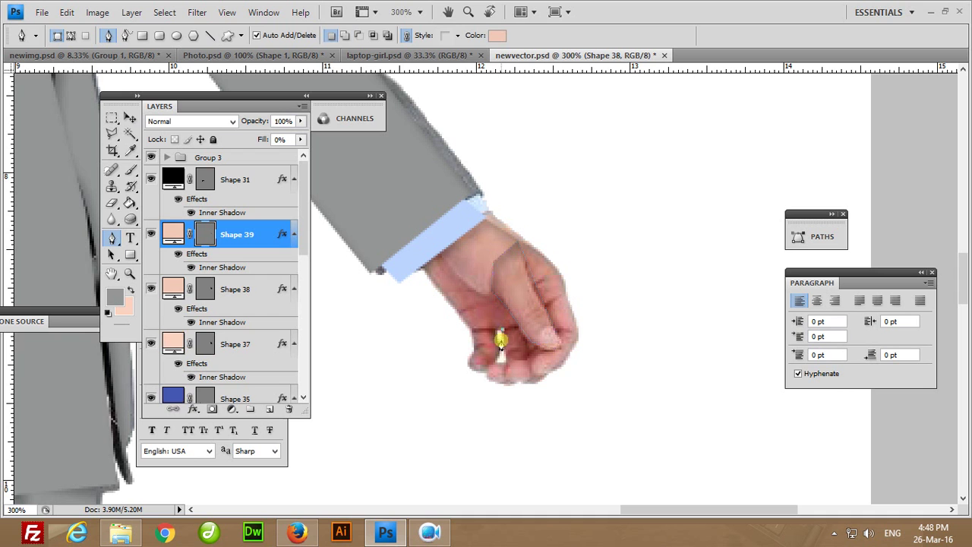
pyautogui.moveTo(501, 367); pyautogui.dragTo(518, 367)
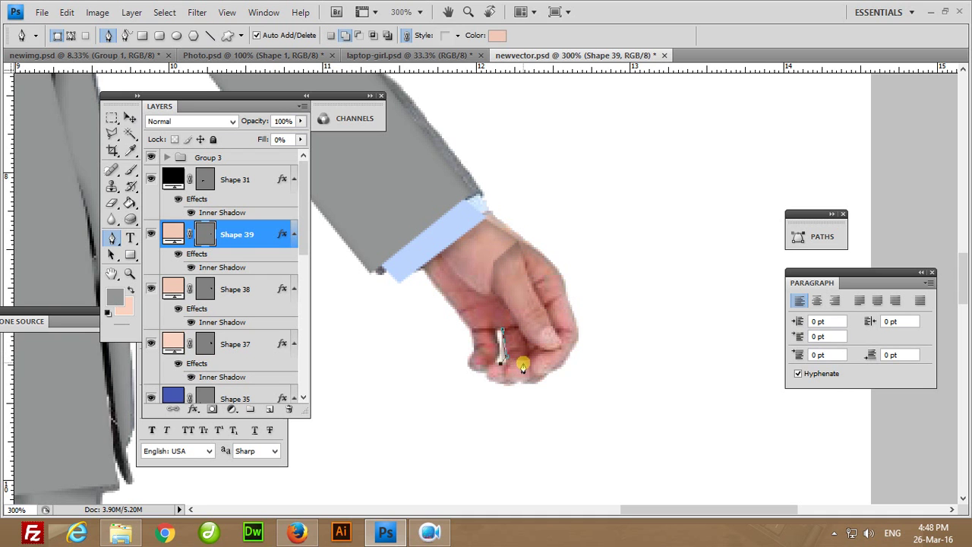
pyautogui.click(524, 359)
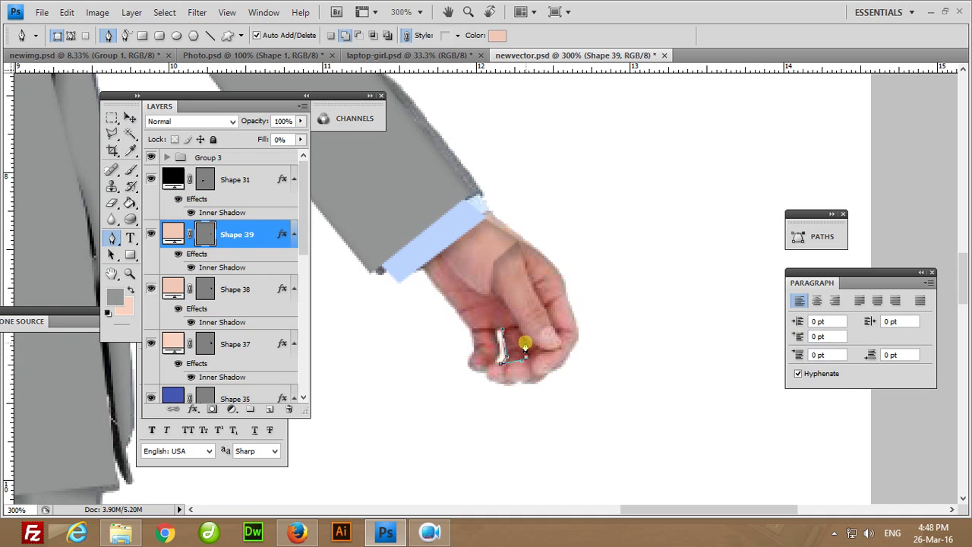
pyautogui.moveTo(526, 341); pyautogui.dragTo(523, 333)
pyautogui.click(514, 324)
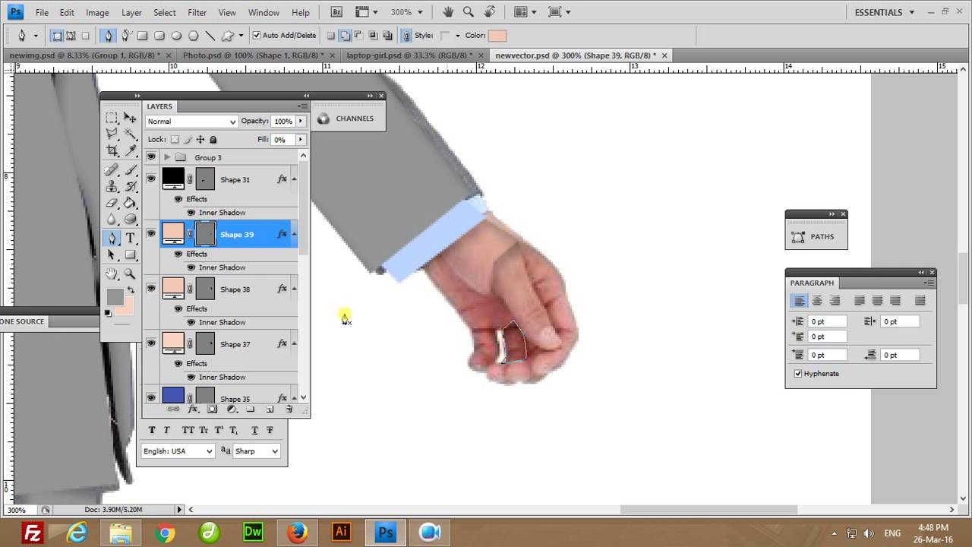
pyautogui.doubleClick(171, 236)
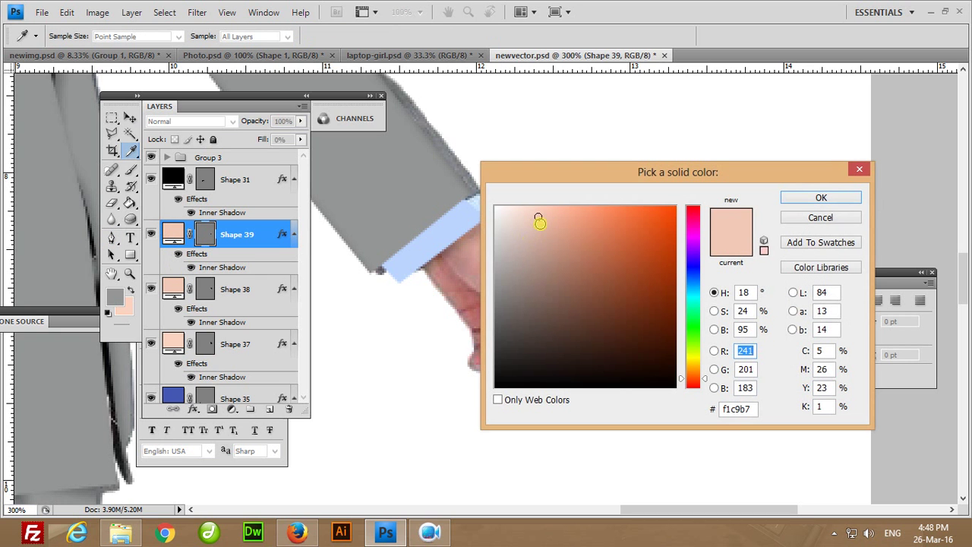
pyautogui.click(541, 220)
pyautogui.click(815, 198)
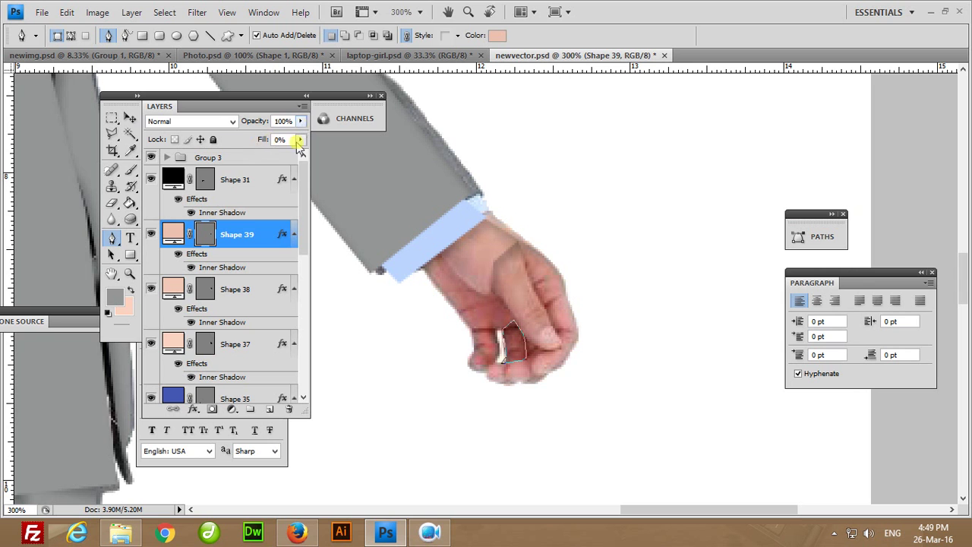
# Set Fill to 100% on the finger shapes 39, 38 and 37.
pyautogui.moveTo(300, 139); pyautogui.dragTo(304, 163)
pyautogui.click(220, 289)
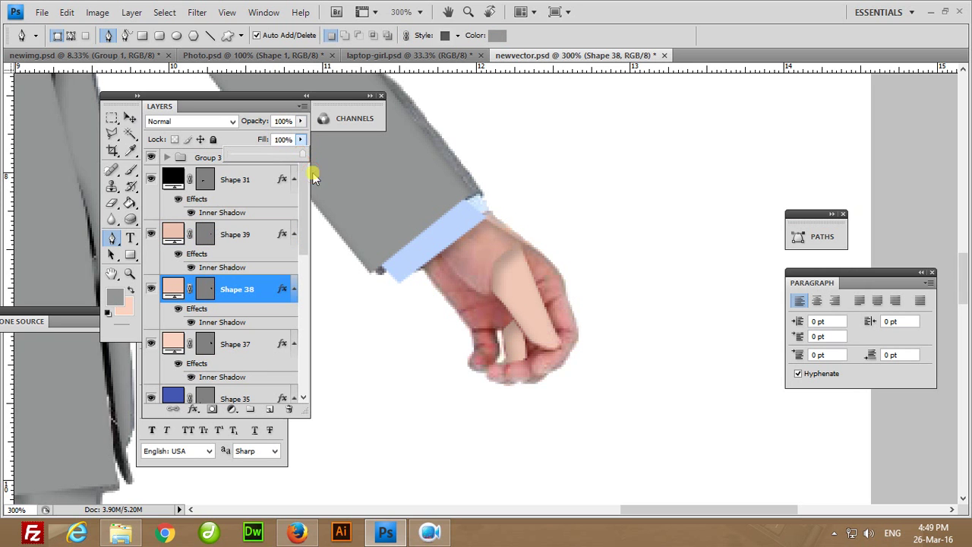
pyautogui.click(225, 344)
pyautogui.click(298, 141)
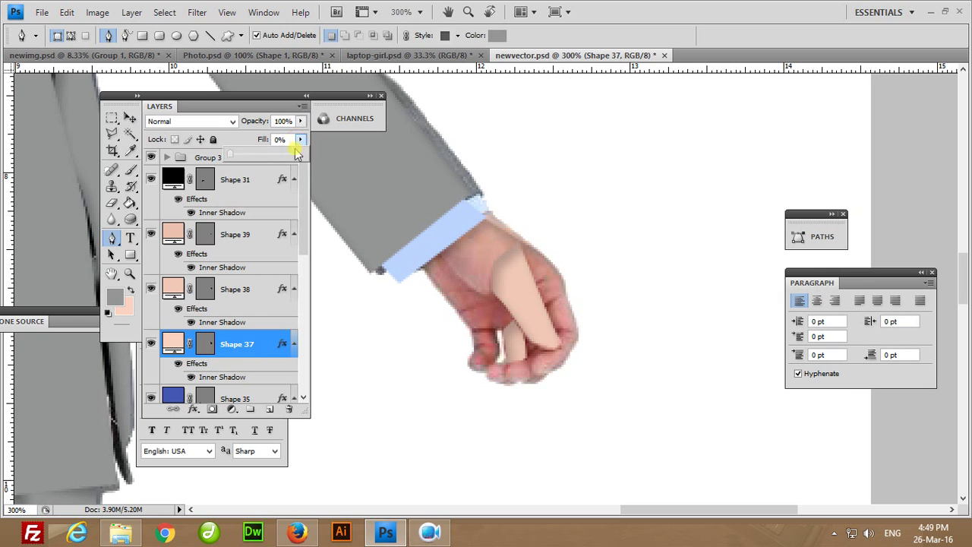
pyautogui.moveTo(297, 152); pyautogui.dragTo(325, 183)
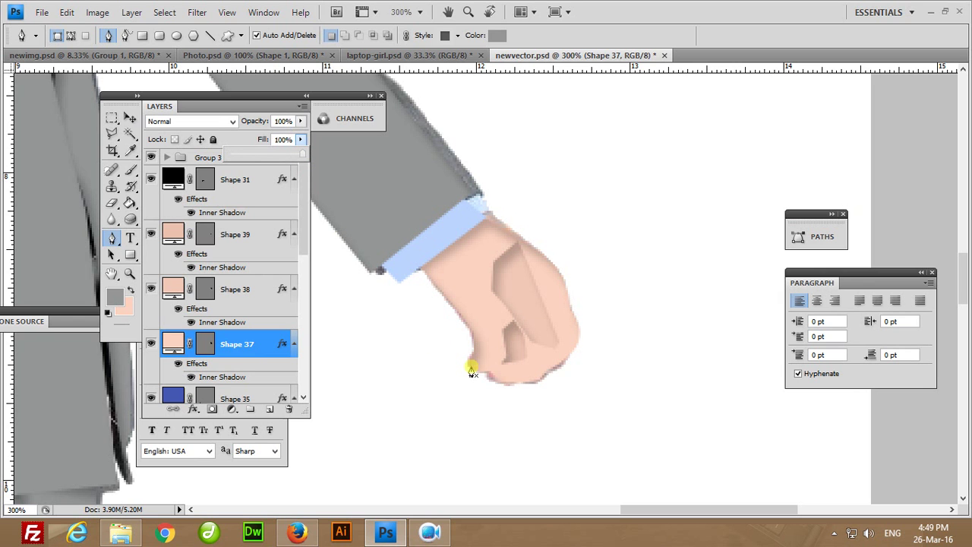
# Hide the Inner Shadow effects on Shapes 38 and 39, leaving their settings unchanged.
pyautogui.click(130, 118)
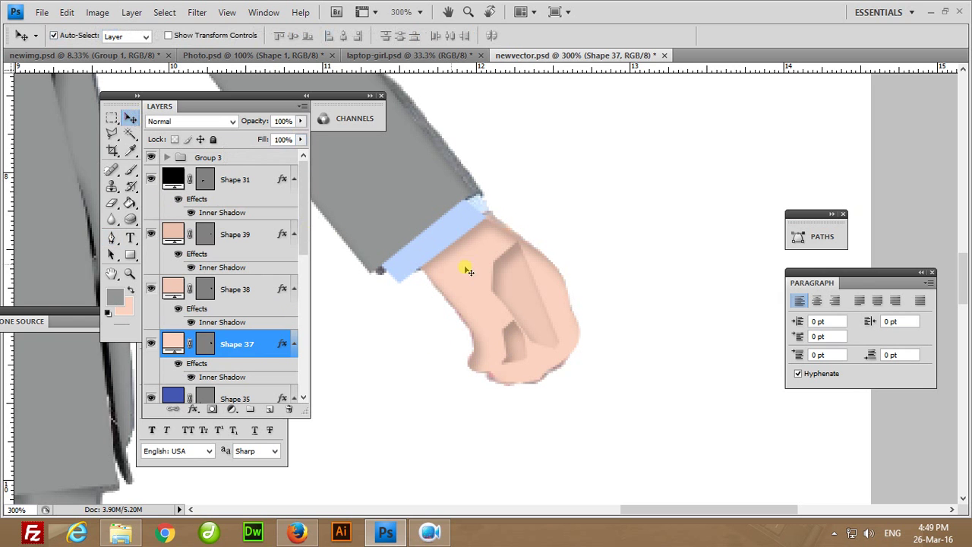
pyautogui.click(516, 286)
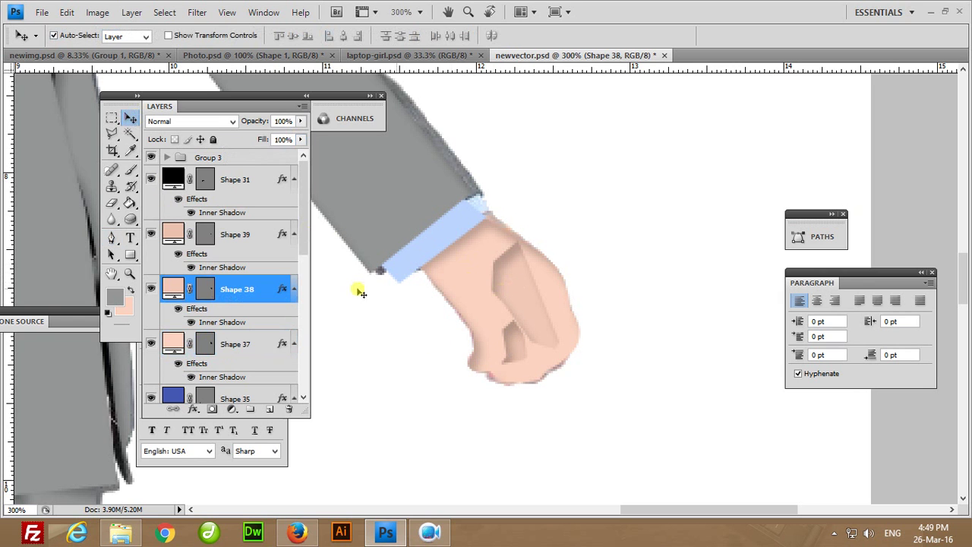
pyautogui.doubleClick(230, 322)
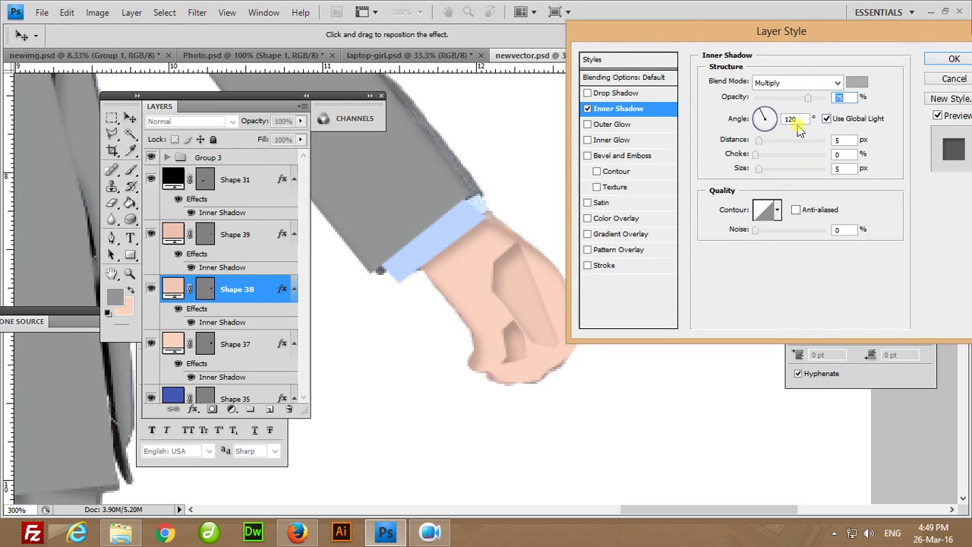
pyautogui.click(767, 127)
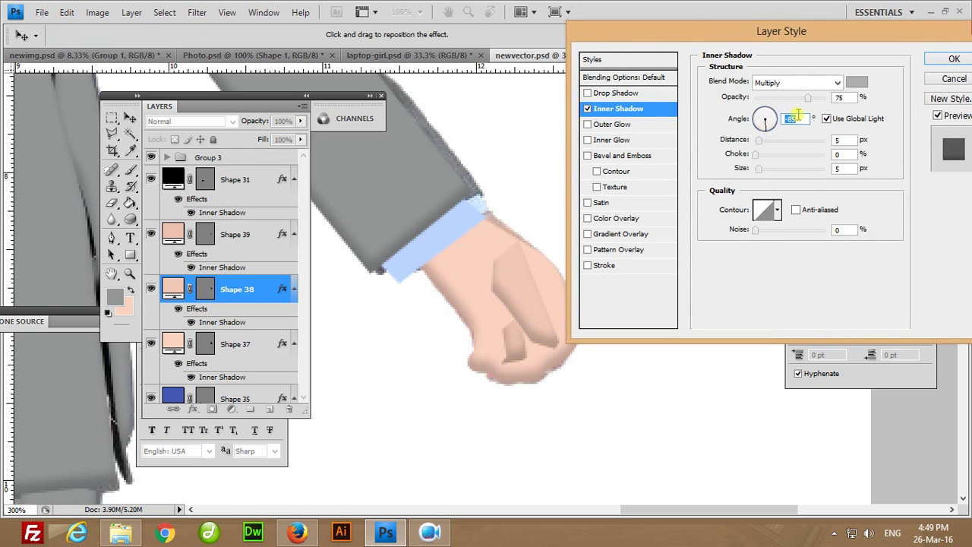
pyautogui.click(939, 81)
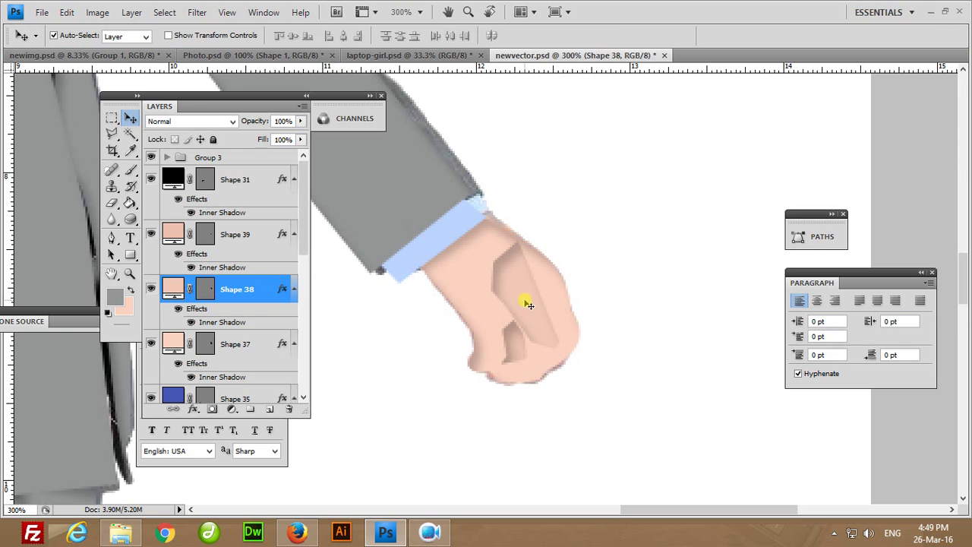
pyautogui.click(192, 323)
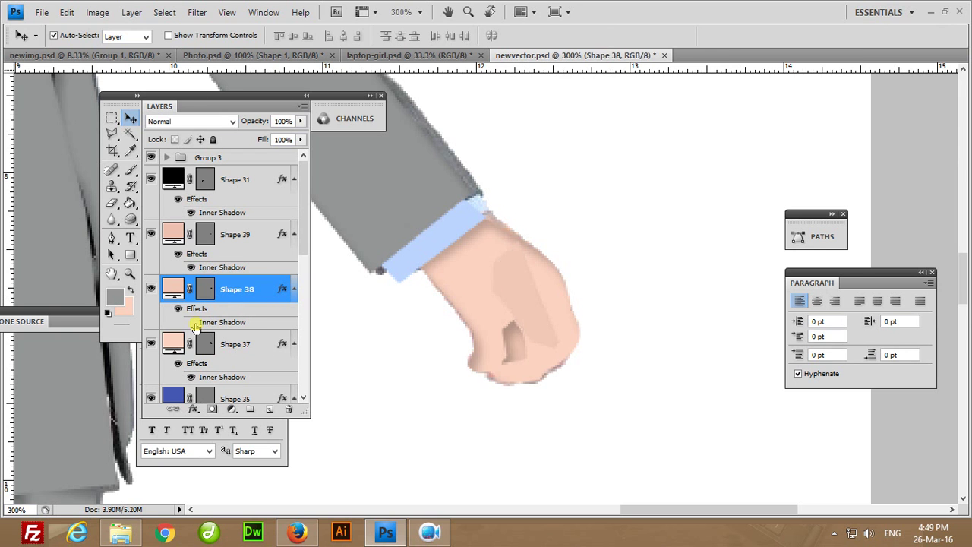
pyautogui.click(504, 338)
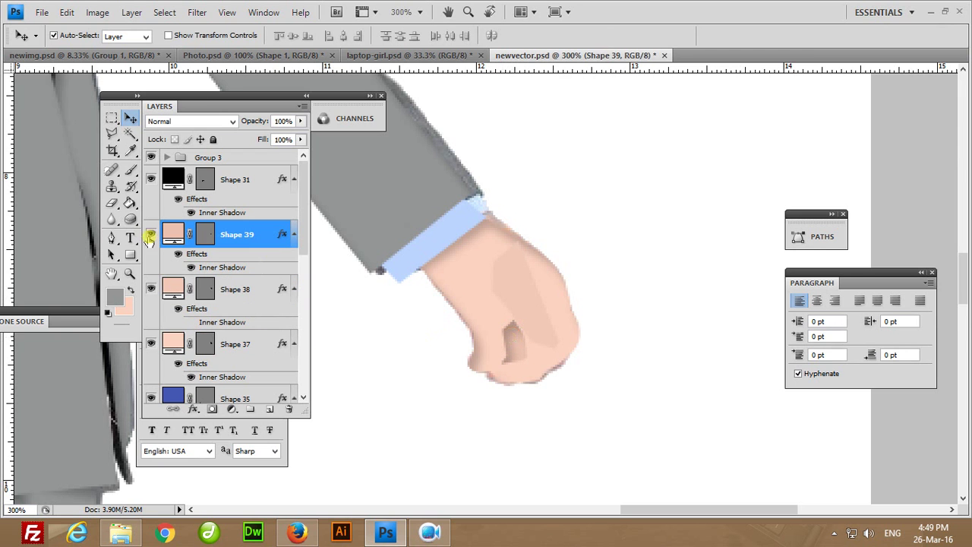
pyautogui.click(191, 267)
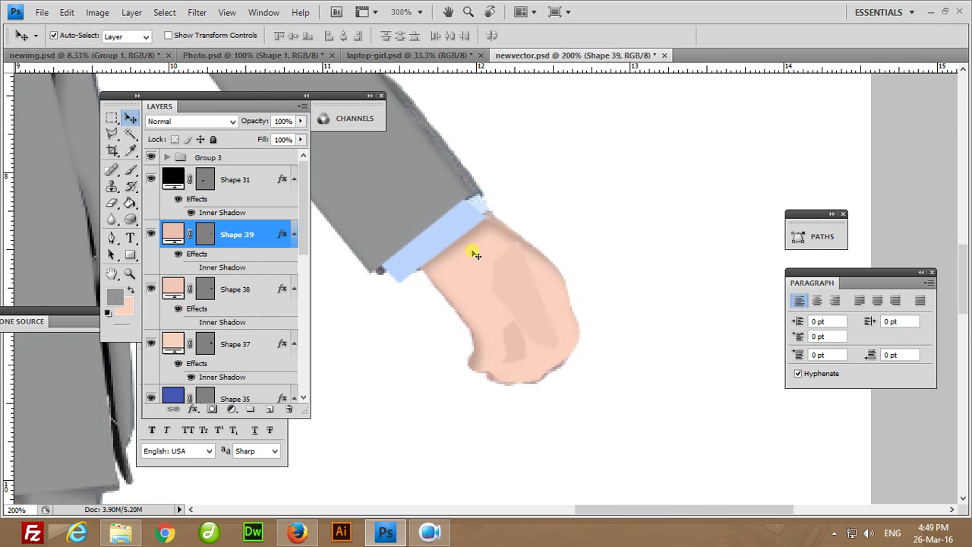
# Pan to the suitcase and hide the white Background and original reference image layers.
pyautogui.scroll(-3, 473, 253)
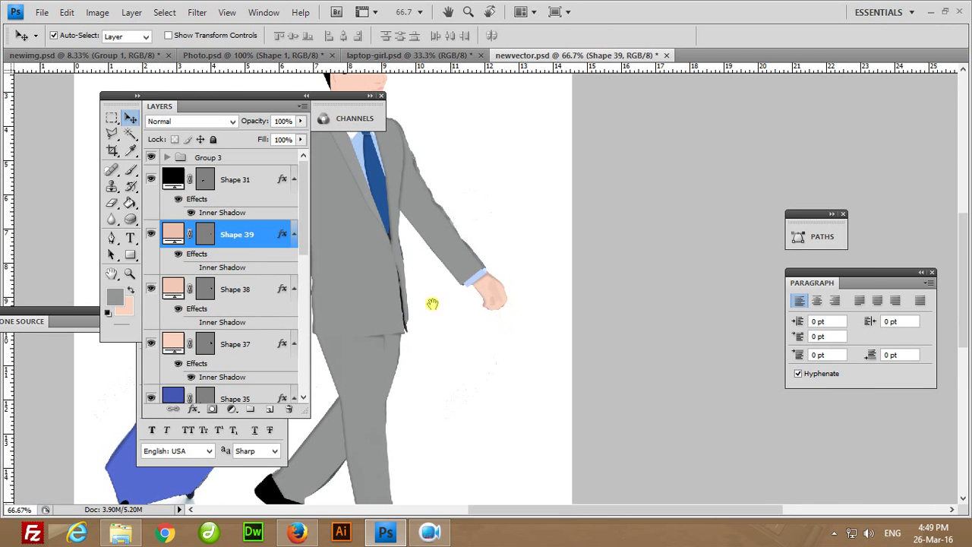
pyautogui.moveTo(434, 304); pyautogui.dragTo(462, 253)
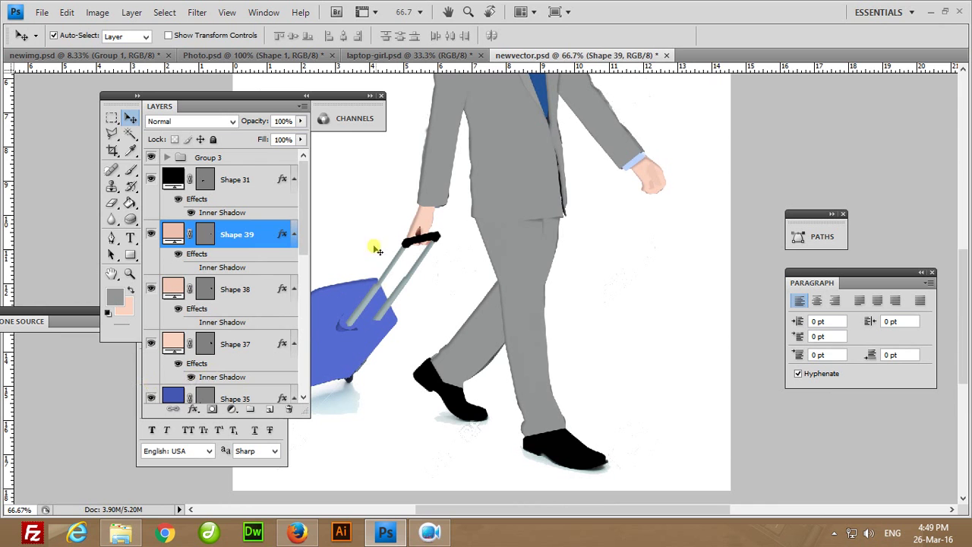
pyautogui.moveTo(303, 243); pyautogui.dragTo(304, 387)
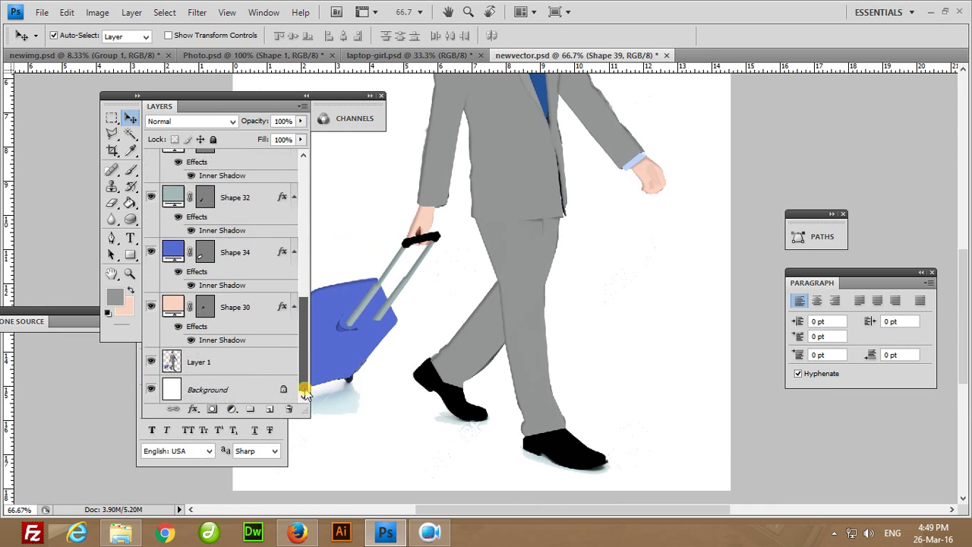
pyautogui.click(151, 389)
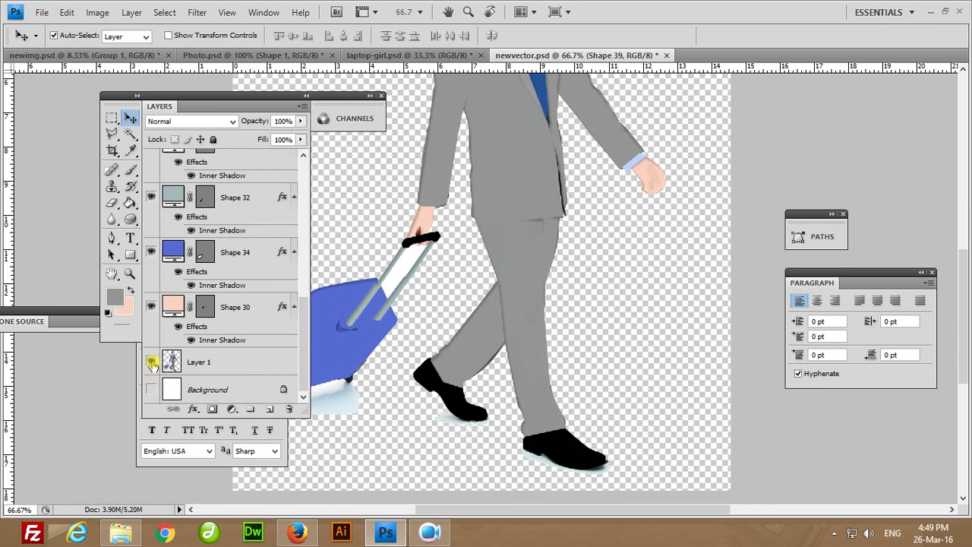
pyautogui.click(152, 364)
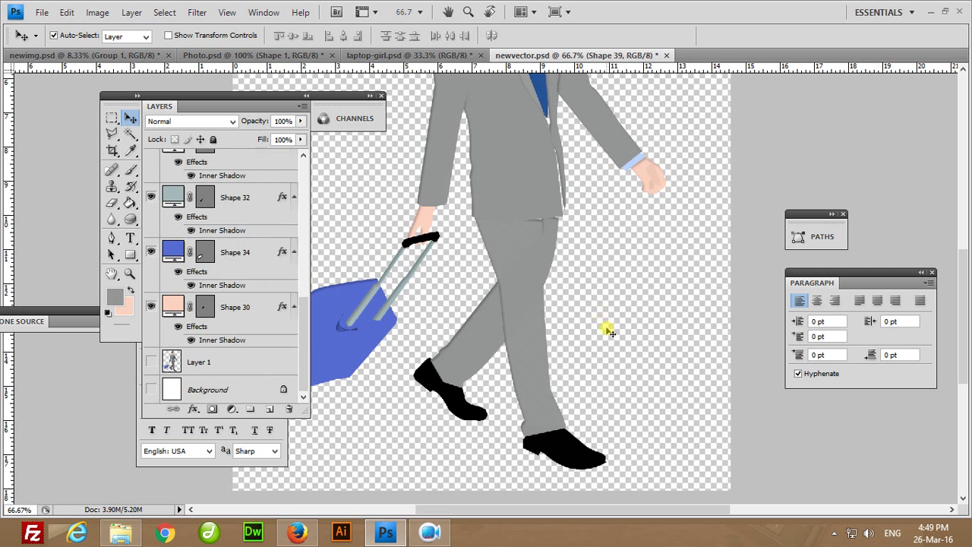
# View the figure at 50% and select the Shape 34 suitcase layer.
pyautogui.hotkey('ctrl', '-')
pyautogui.hotkey('ctrl', '-')
pyautogui.hotkey('ctrl', '-')
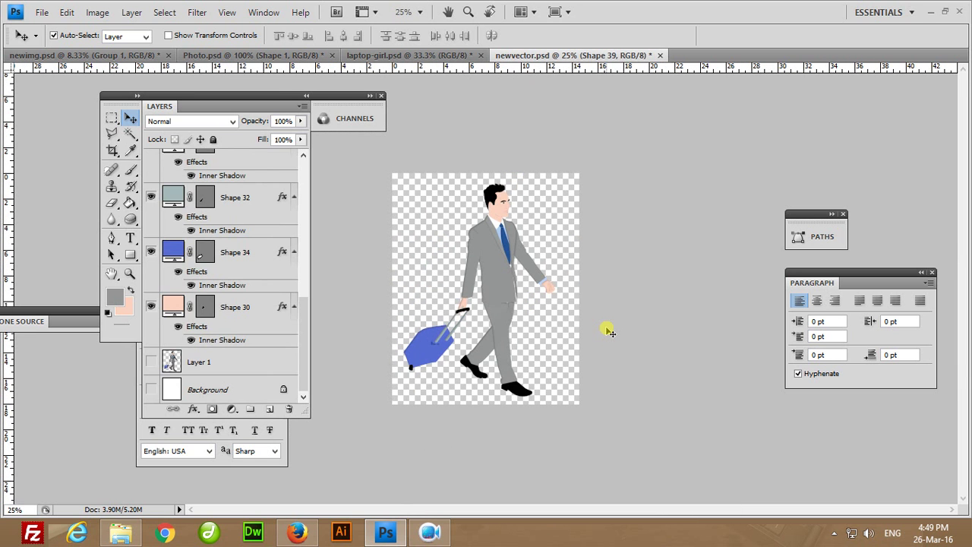
pyautogui.hotkey('ctrl', '+')
pyautogui.hotkey('ctrl', '+')
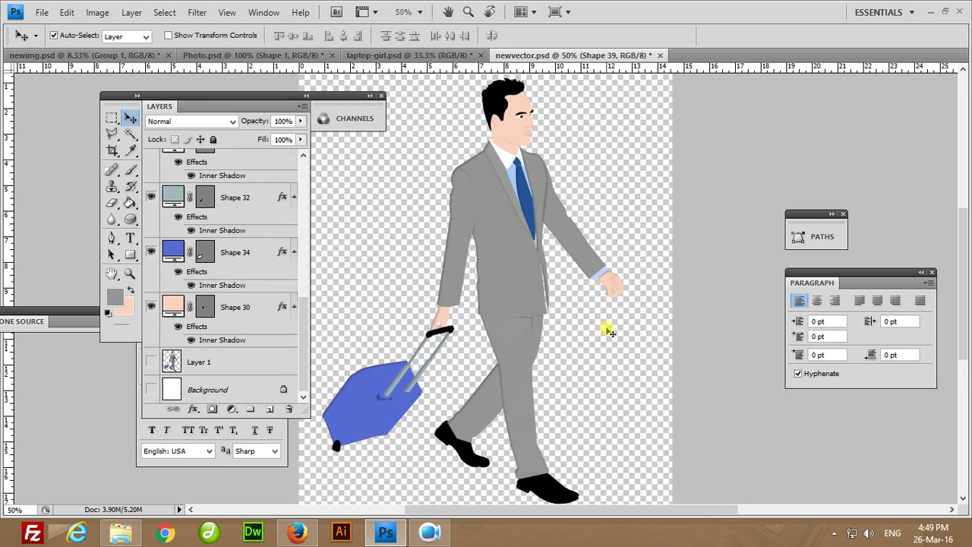
pyautogui.scroll(3, 609, 359)
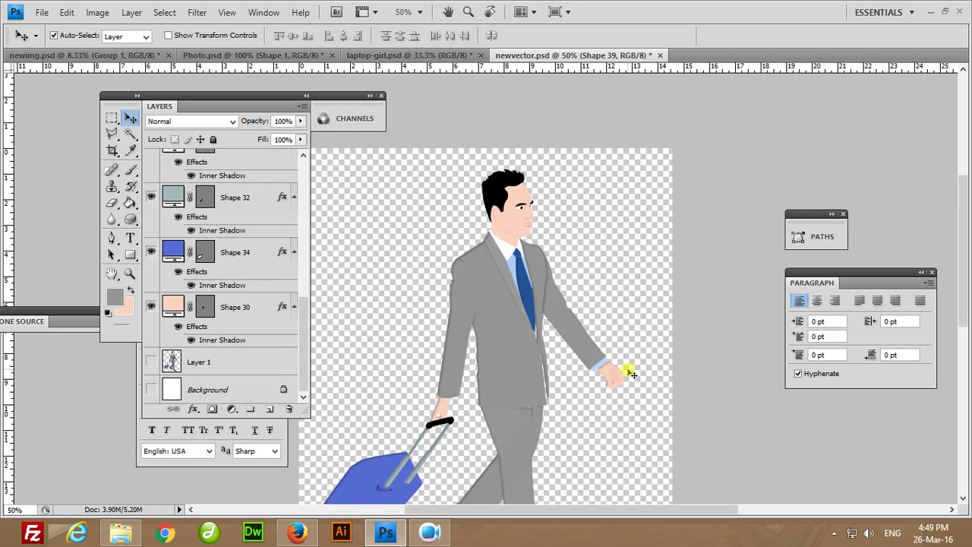
pyautogui.scroll(-4, 630, 372)
pyautogui.scroll(-1, 630, 373)
pyautogui.scroll(2, 623, 373)
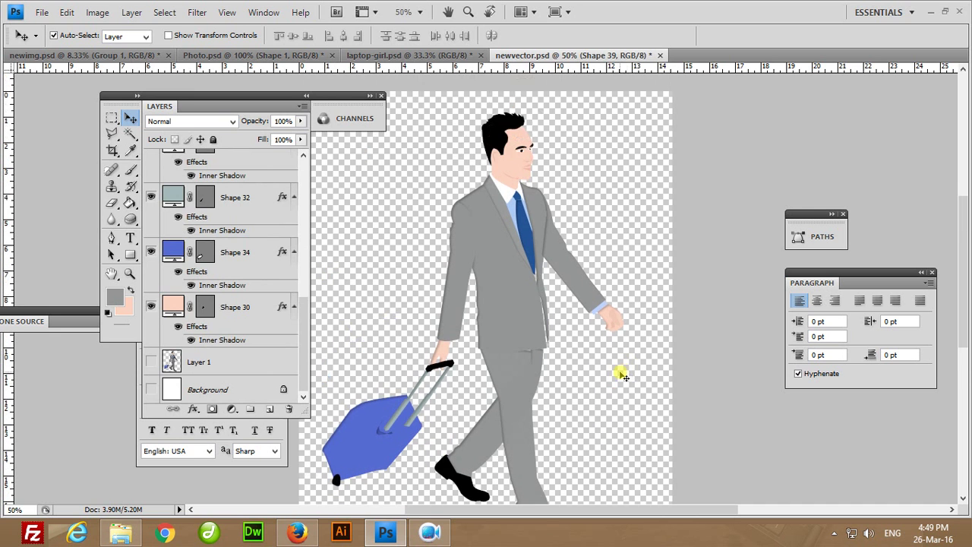
pyautogui.scroll(2, 623, 372)
pyautogui.scroll(1, 624, 372)
pyautogui.scroll(-3, 621, 373)
pyautogui.scroll(-2, 621, 374)
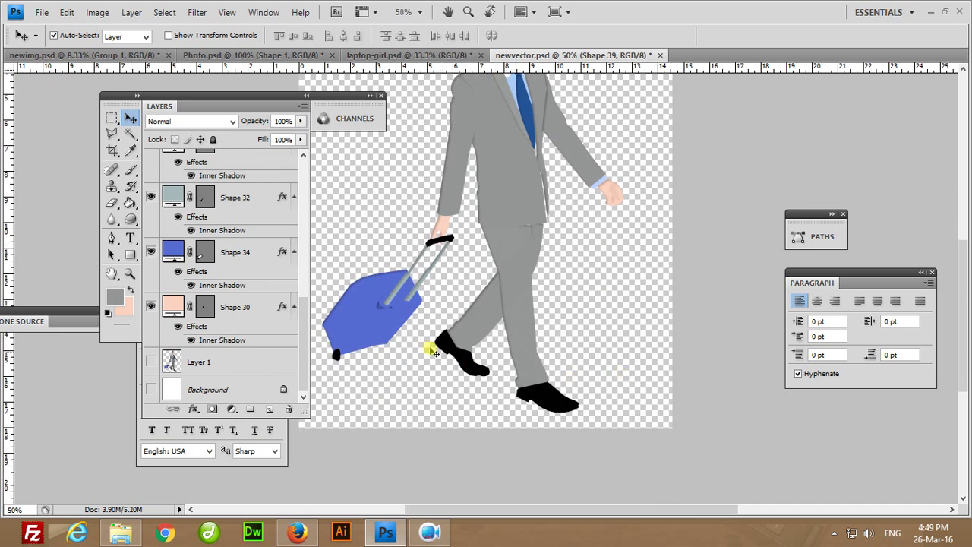
pyautogui.click(384, 336)
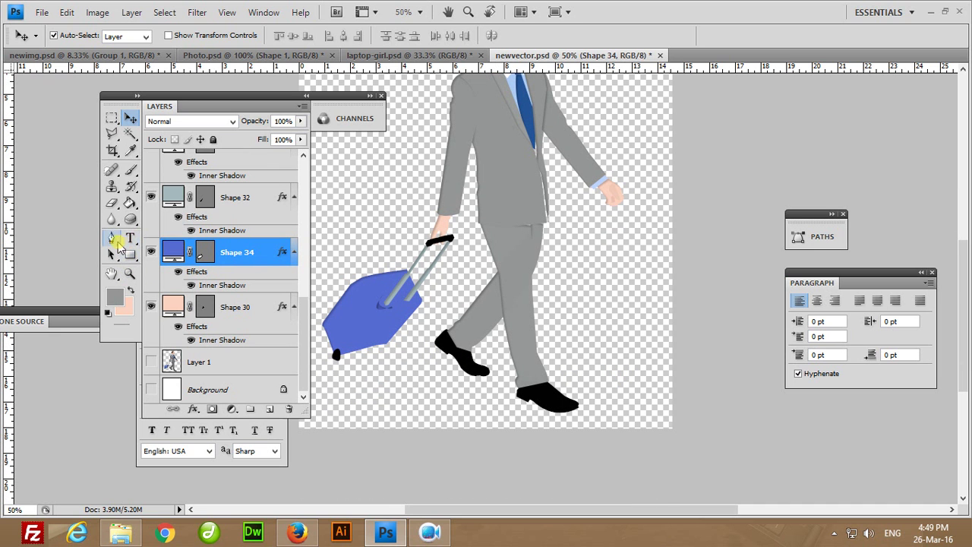
# Draw a second wheel, Shape 40, under the suitcase and fill it black.
pyautogui.click(114, 240)
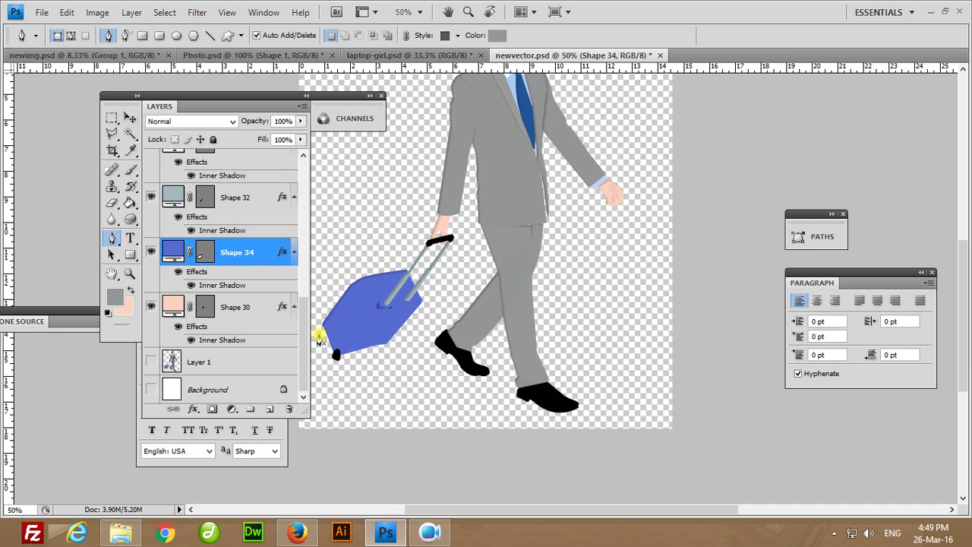
pyautogui.click(383, 343)
pyautogui.click(387, 350)
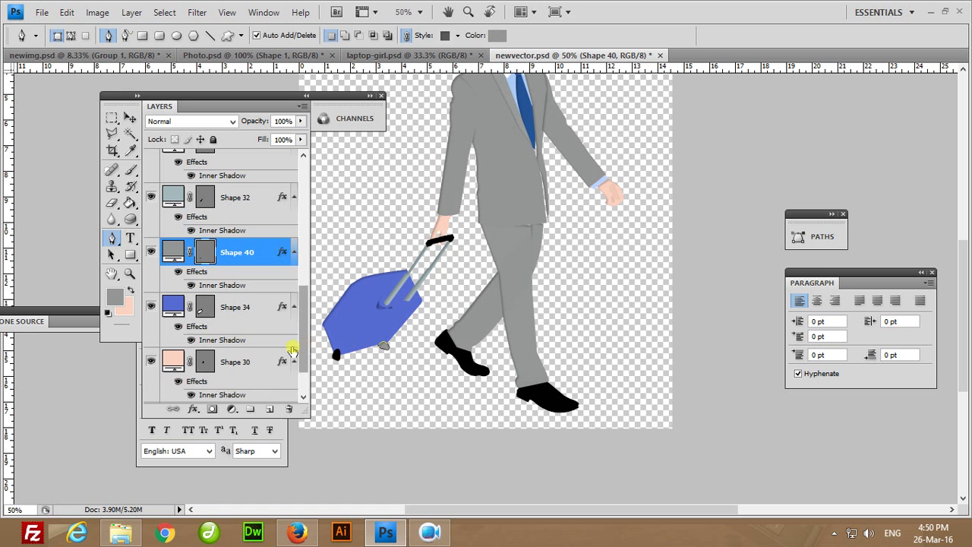
pyautogui.doubleClick(172, 252)
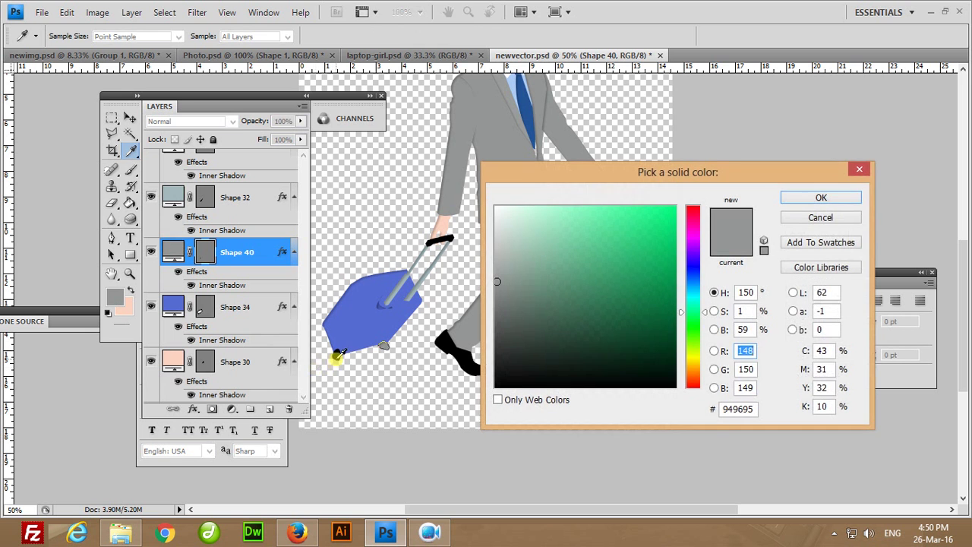
pyautogui.click(337, 355)
pyautogui.click(821, 198)
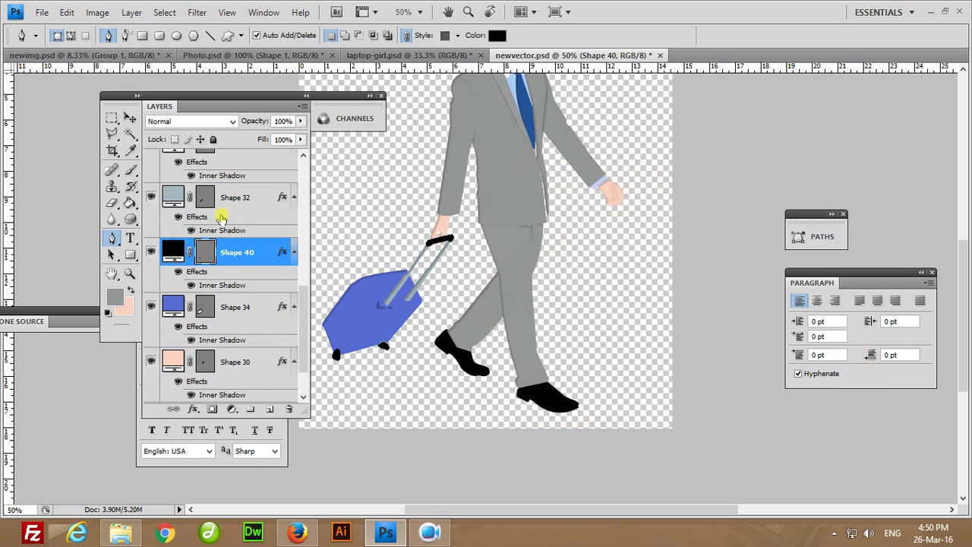
# Show the white Background again and convert it to an ordinary layer, Layer 0.
pyautogui.click(228, 198)
pyautogui.moveTo(591, 308); pyautogui.dragTo(546, 417)
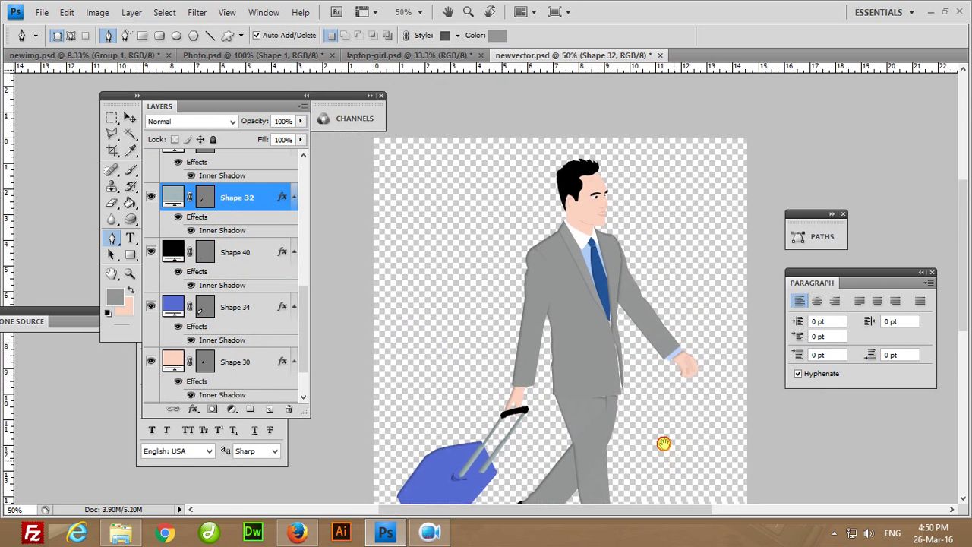
pyautogui.scroll(-2, 195, 383)
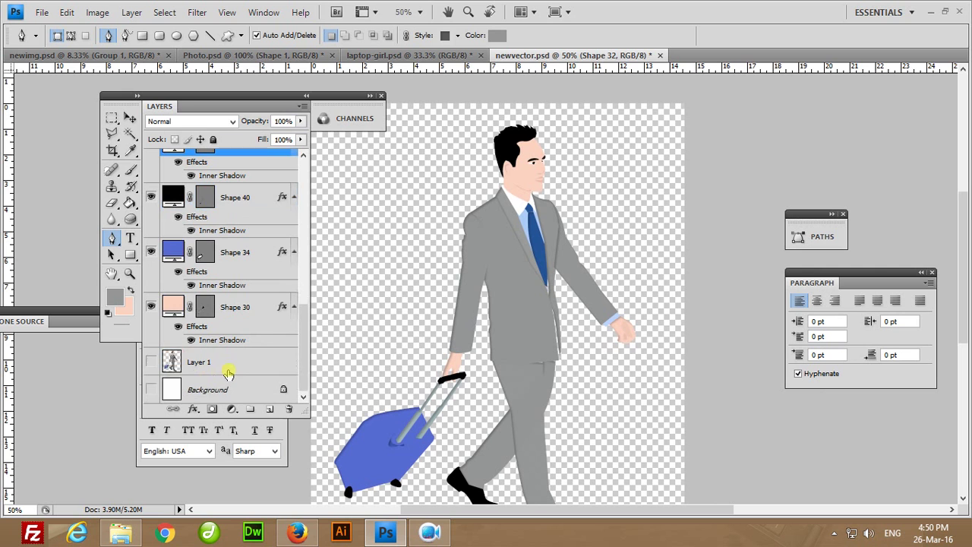
pyautogui.click(152, 389)
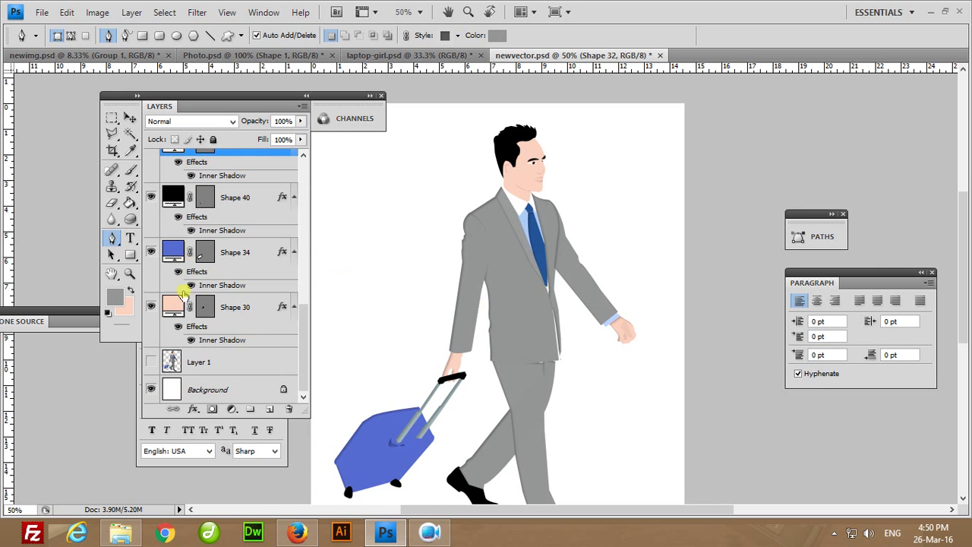
pyautogui.click(190, 392)
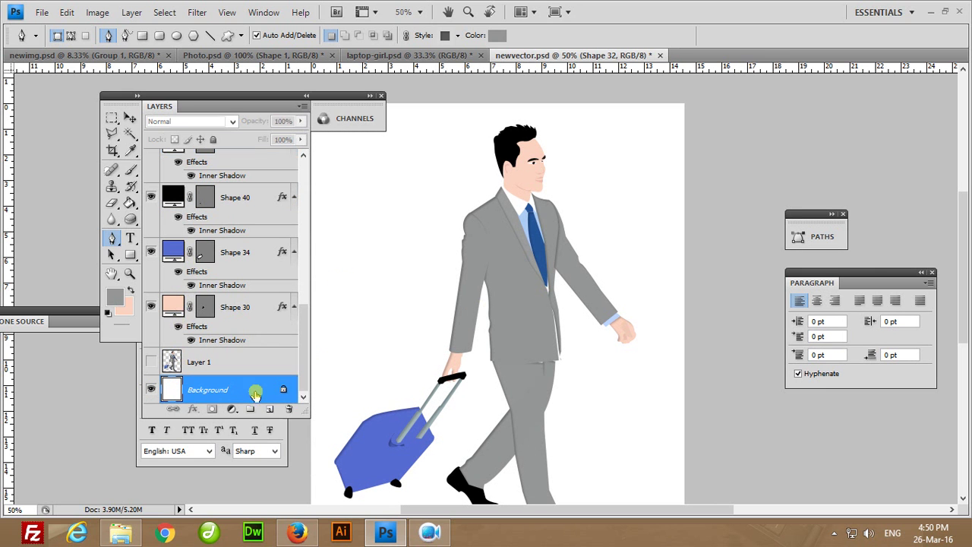
pyautogui.doubleClick(293, 391)
pyautogui.click(607, 168)
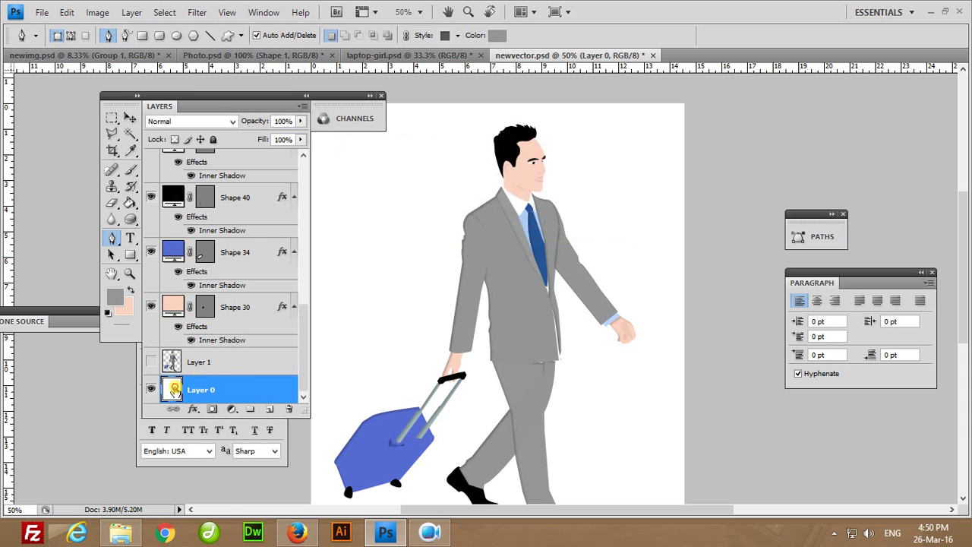
# Add a Color Overlay of pale cream fdffd9 to Layer 0 through Layer Style.
pyautogui.doubleClick(172, 351)
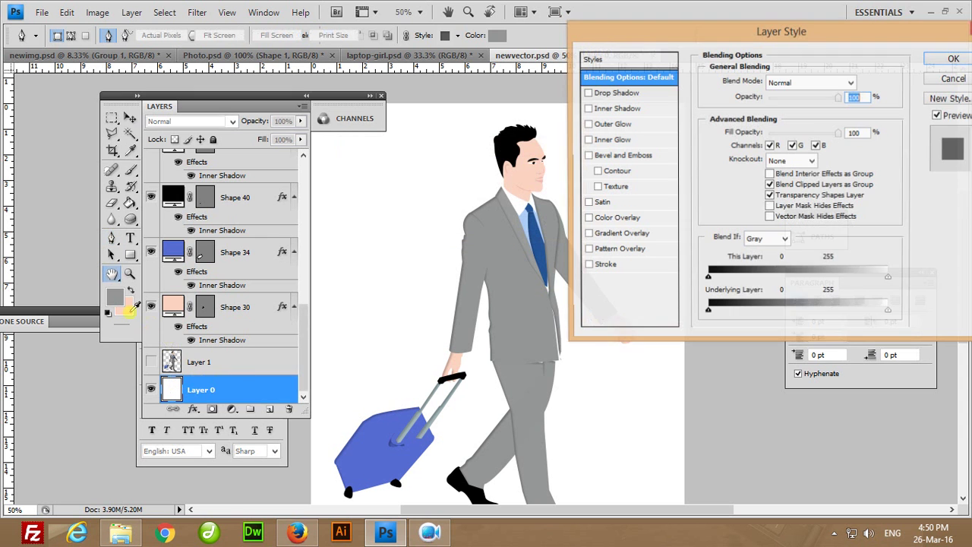
pyautogui.click(608, 219)
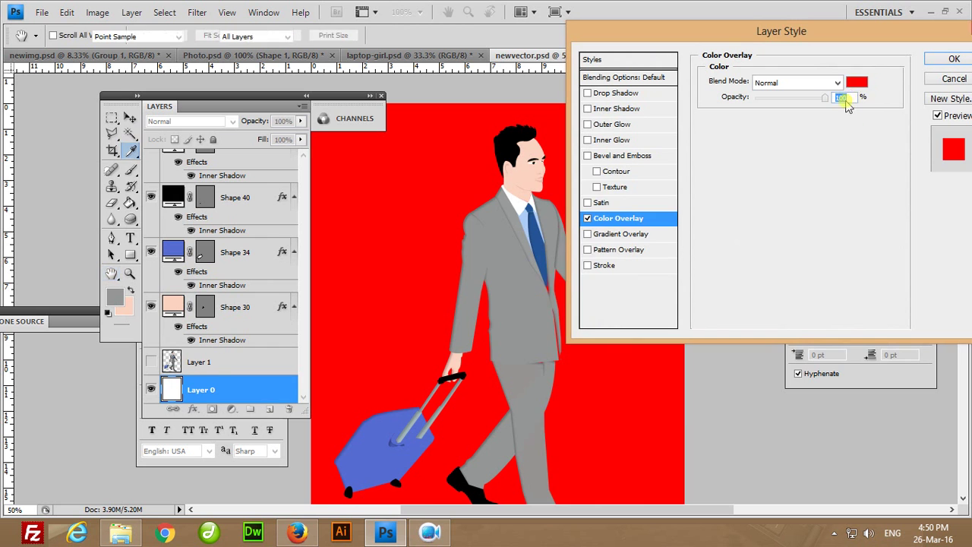
pyautogui.click(856, 82)
pyautogui.click(501, 206)
pyautogui.click(522, 206)
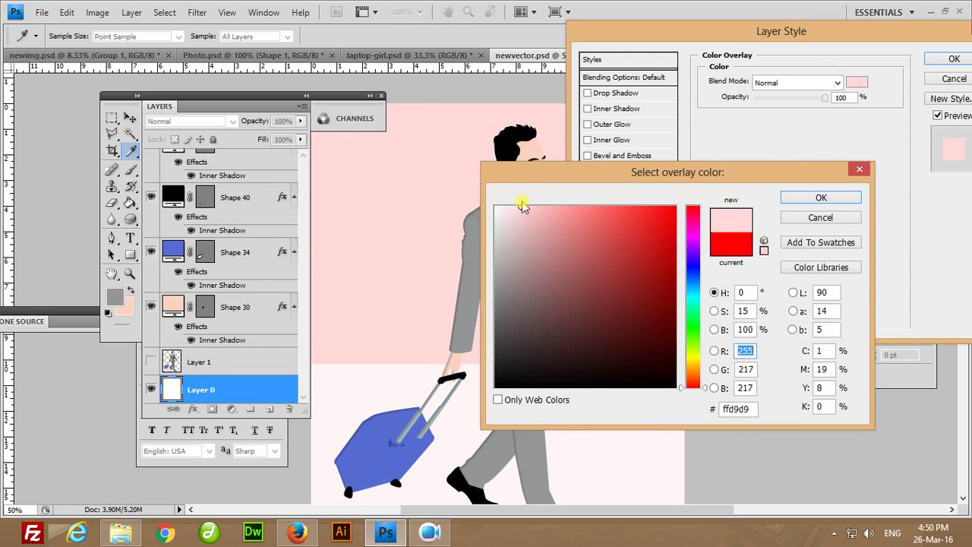
pyautogui.click(692, 283)
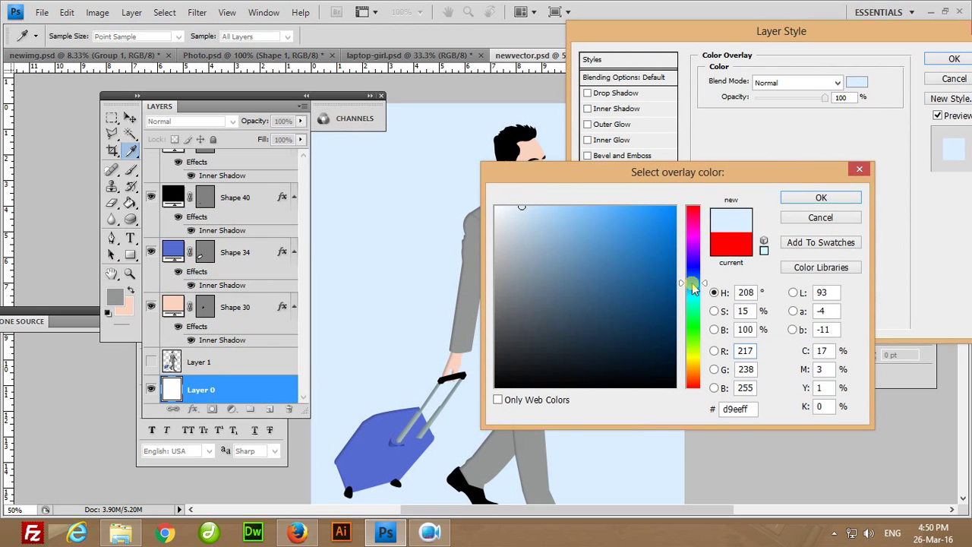
pyautogui.moveTo(692, 287); pyautogui.dragTo(698, 316)
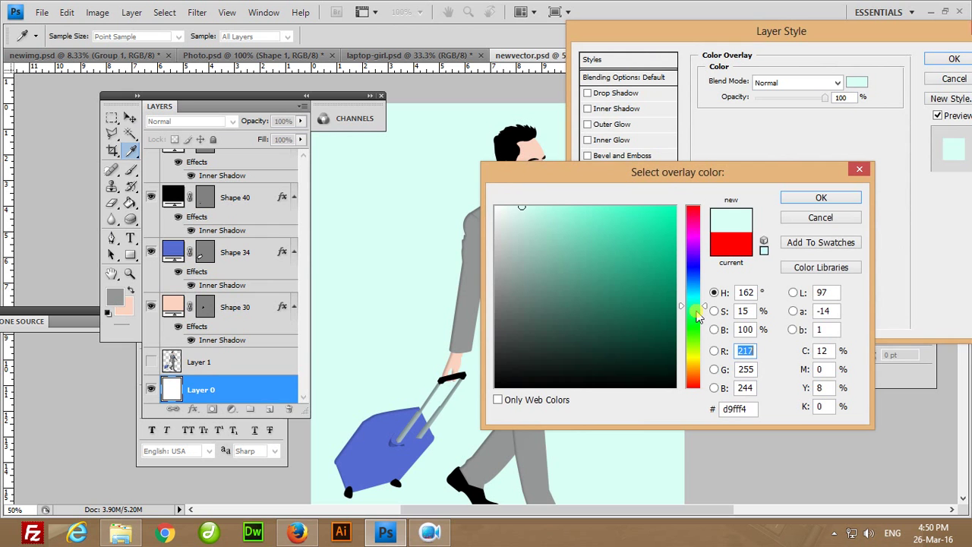
pyautogui.click(695, 356)
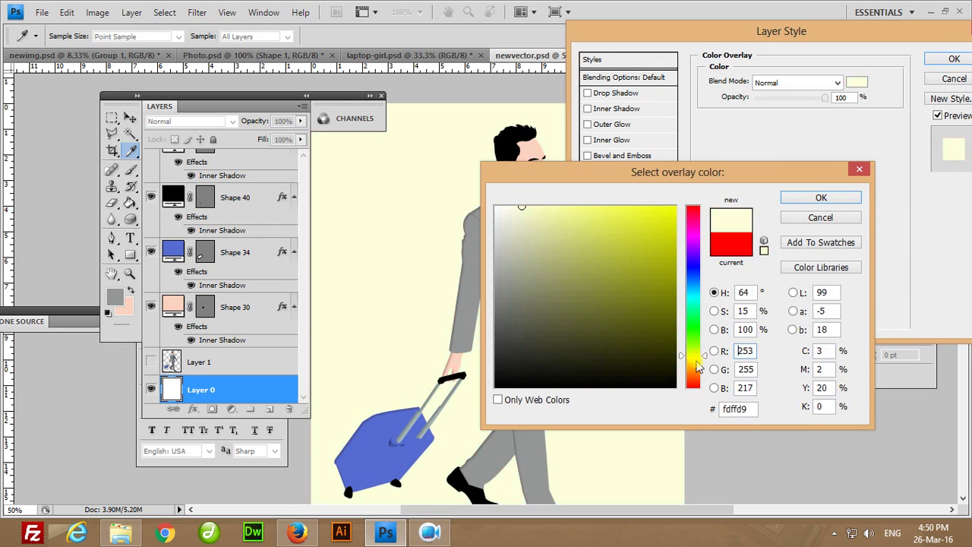
pyautogui.click(821, 197)
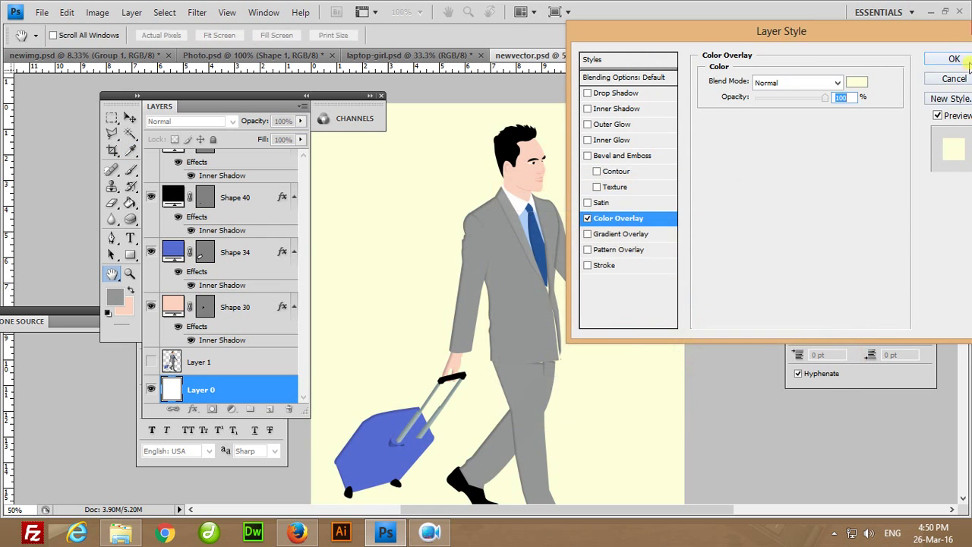
pyautogui.click(954, 58)
pyautogui.scroll(-3, 553, 374)
# Hide the panels and pan around to inspect the businessman's tie, jacket and face.
pyautogui.scroll(4, 553, 374)
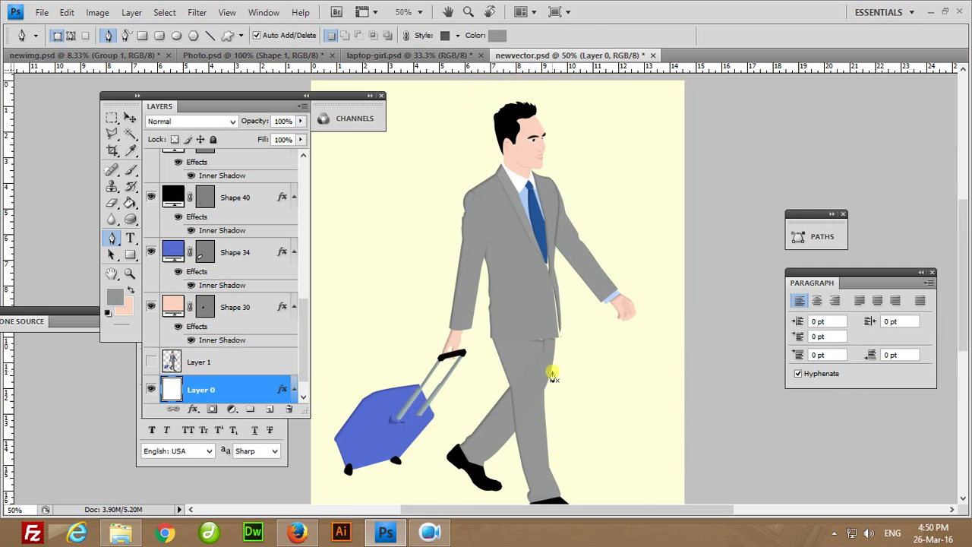
pyautogui.scroll(1, 553, 373)
pyautogui.press('Tab')
pyautogui.scroll(-1, 577, 321)
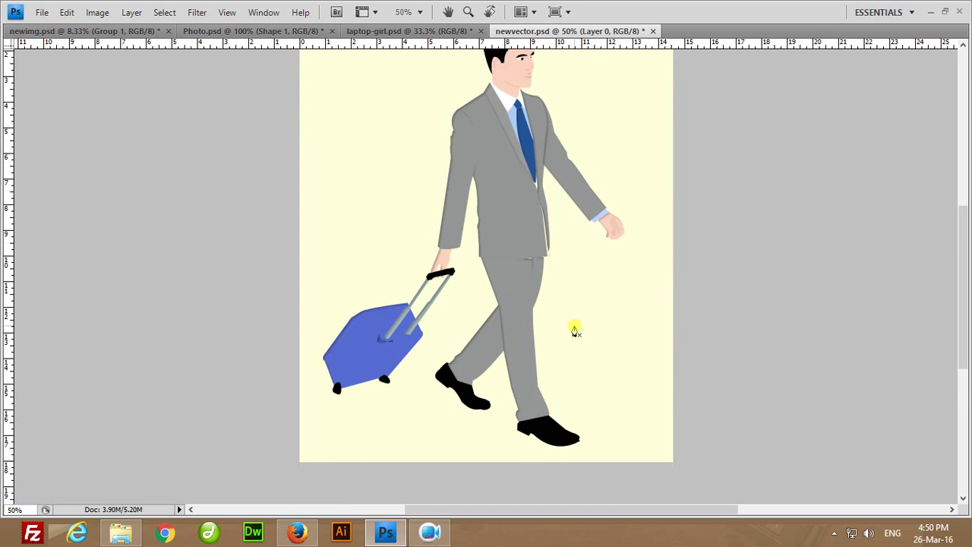
pyautogui.scroll(-2, 575, 327)
pyautogui.scroll(3, 571, 329)
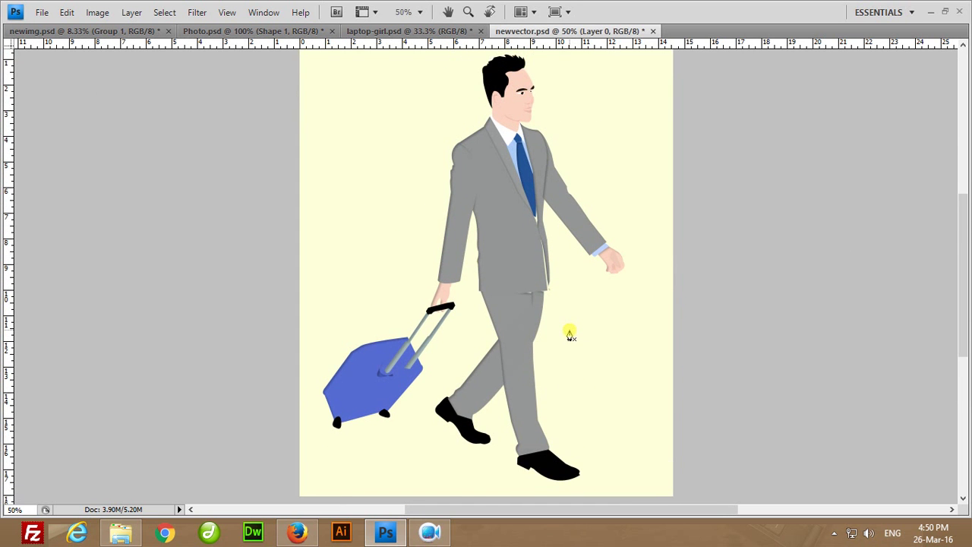
pyautogui.keyDown('alt'); pyautogui.scroll(1, 569, 332); pyautogui.keyUp('alt')
pyautogui.scroll(2, 575, 354)
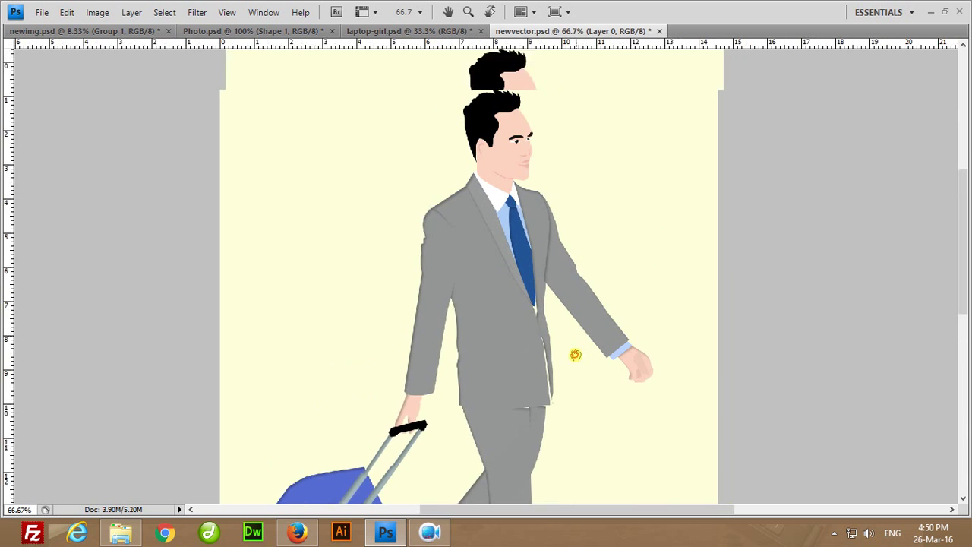
pyautogui.scroll(1, 575, 365)
pyautogui.keyDown('alt'); pyautogui.scroll(1, 575, 363); pyautogui.keyUp('alt')
pyautogui.keyDown('alt'); pyautogui.scroll(1, 578, 303); pyautogui.keyUp('alt')
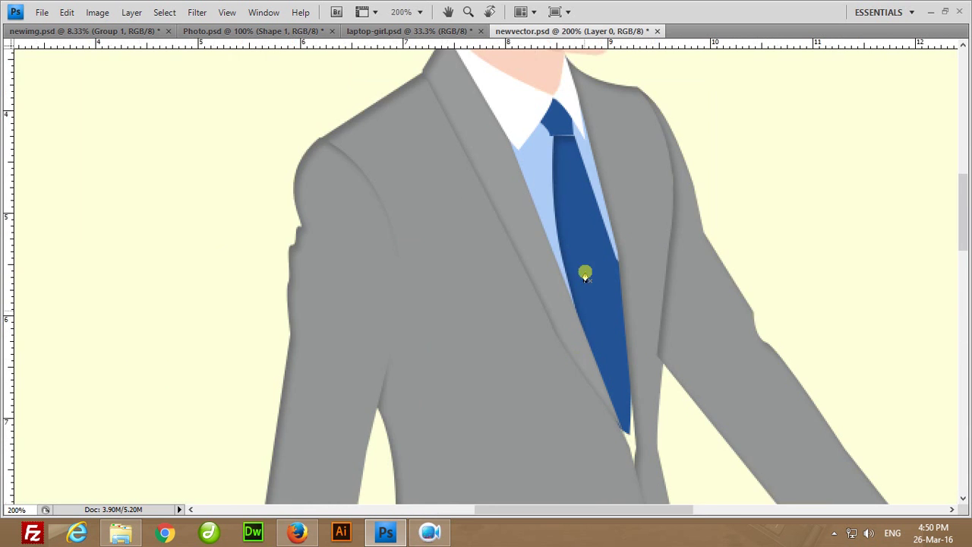
pyautogui.moveTo(582, 225); pyautogui.dragTo(546, 417)
pyautogui.moveTo(556, 360); pyautogui.dragTo(561, 383)
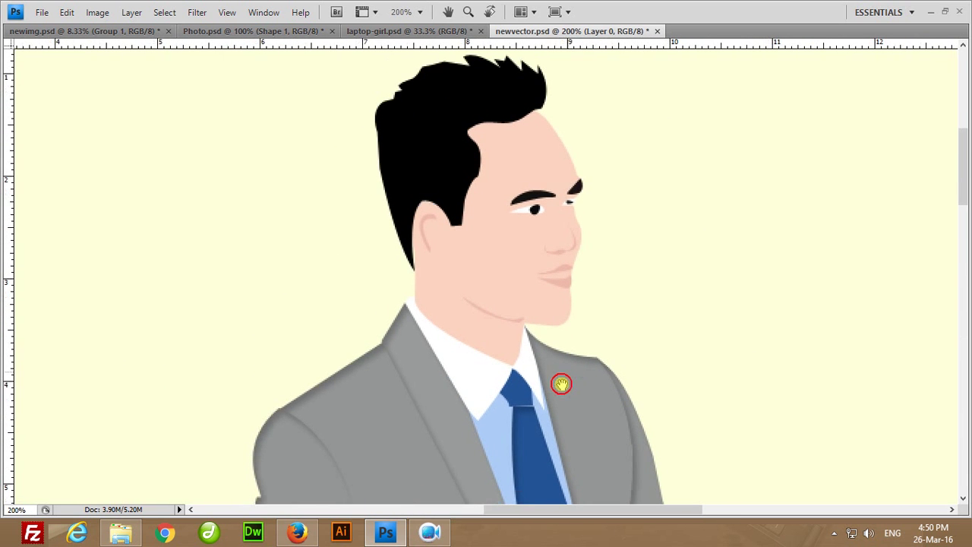
# Restore the panels, recentre on the head and zoom out to 25%.
pyautogui.keyDown('alt'); pyautogui.scroll(-1, 562, 387); pyautogui.keyUp('alt')
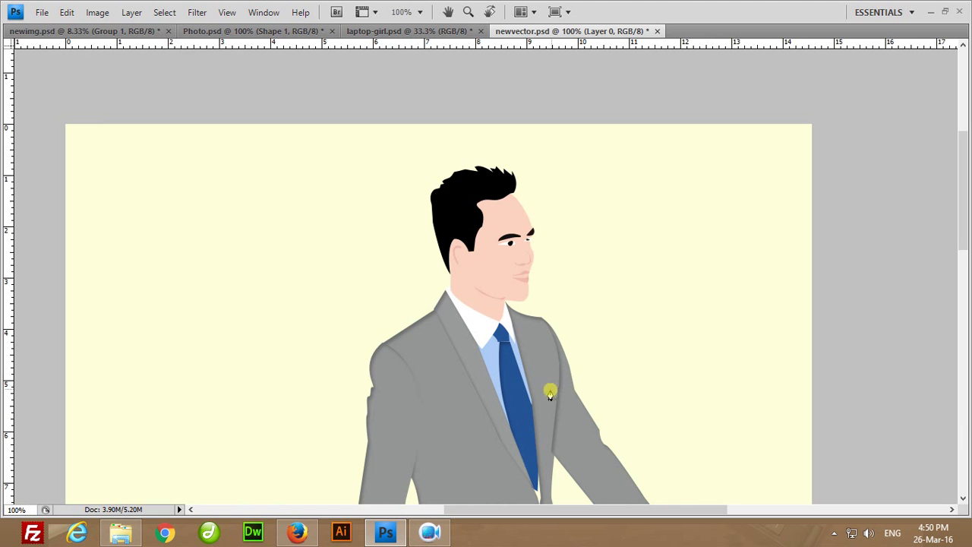
pyautogui.moveTo(506, 401); pyautogui.dragTo(508, 362)
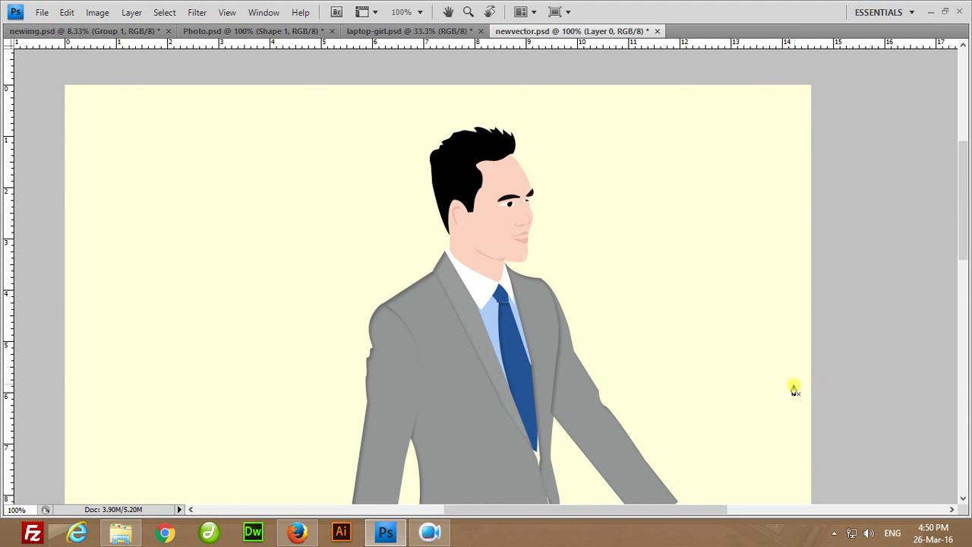
pyautogui.scroll(-3, 794, 391)
pyautogui.press('Tab')
pyautogui.scroll(3, 684, 365)
pyautogui.moveTo(581, 337); pyautogui.dragTo(567, 357)
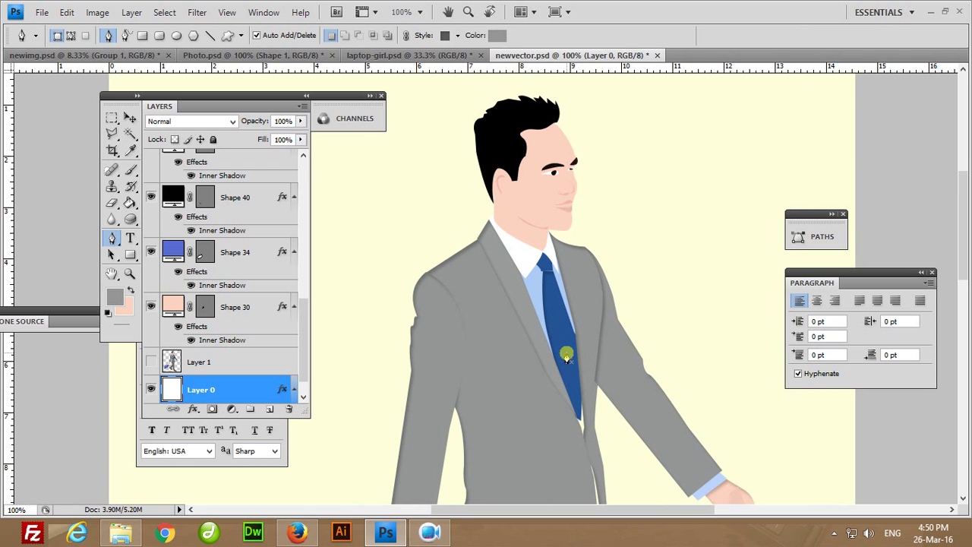
pyautogui.hotkey('ctrl', '-')
pyautogui.hotkey('ctrl', '-')
pyautogui.hotkey('ctrl', '-')
pyautogui.hotkey('ctrl', '-')
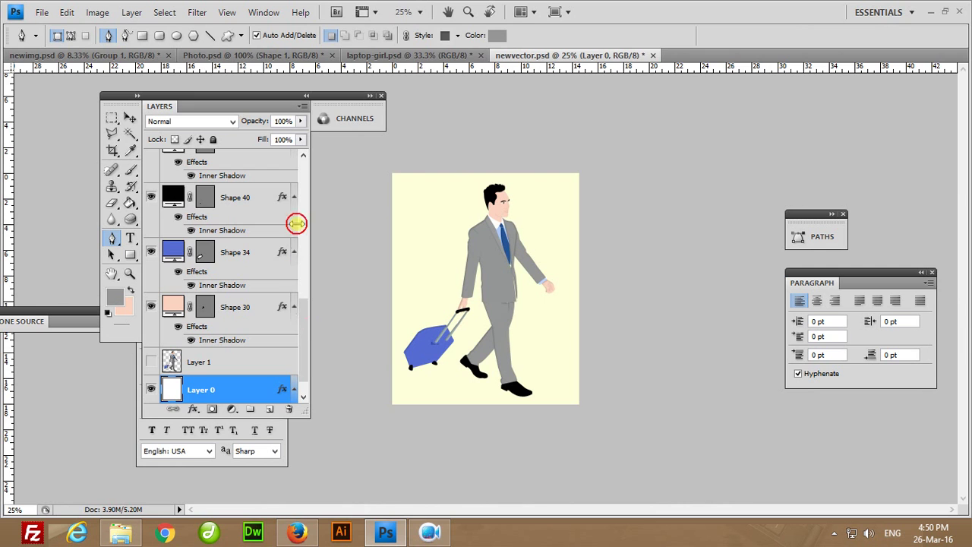
# Select the layers from Group 3 down to Shape 30 and group them into Group 4.
pyautogui.moveTo(300, 322); pyautogui.dragTo(307, 162)
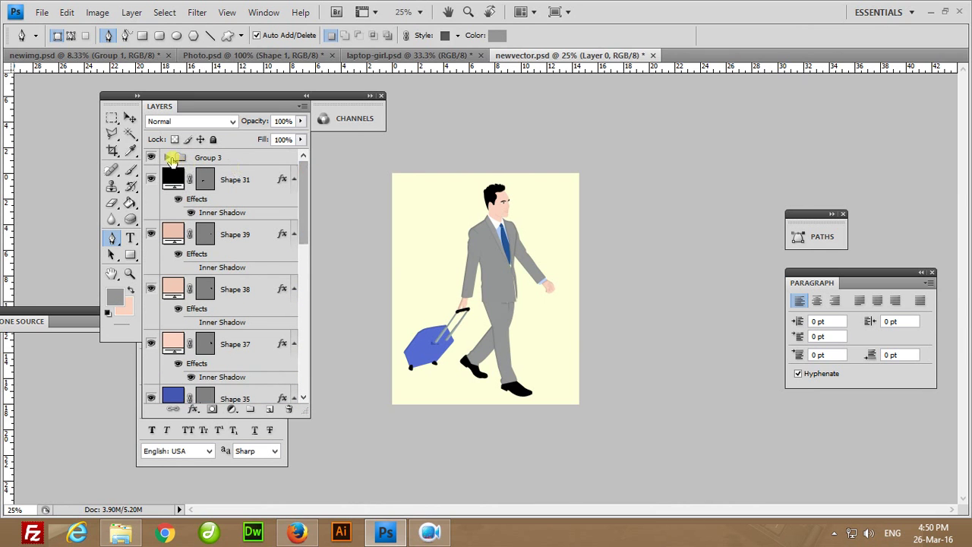
pyautogui.click(167, 158)
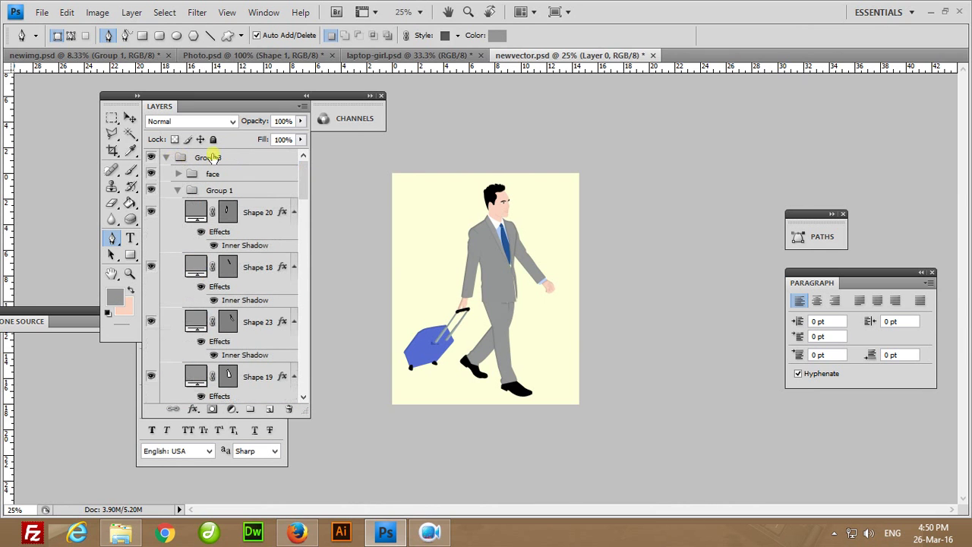
pyautogui.click(167, 158)
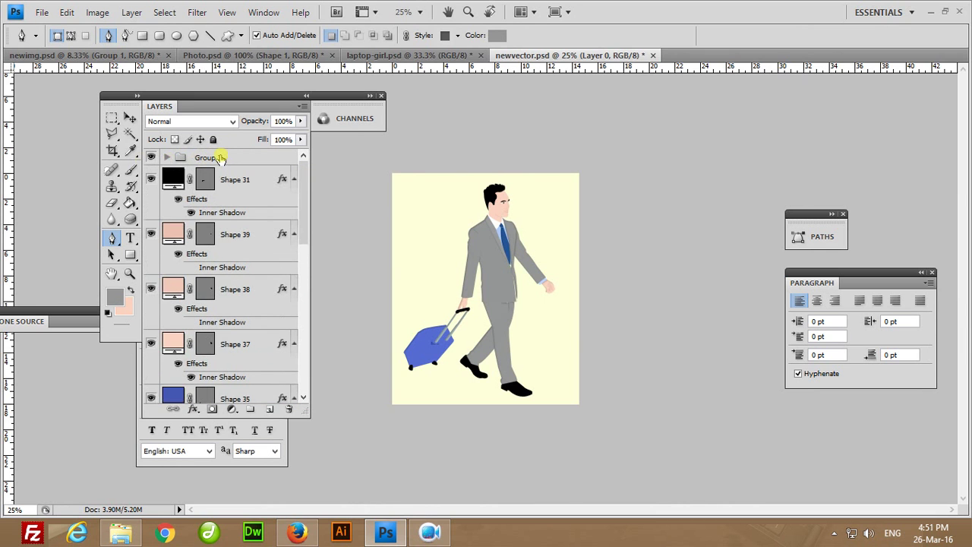
pyautogui.click(274, 157)
pyautogui.moveTo(306, 178); pyautogui.dragTo(314, 370)
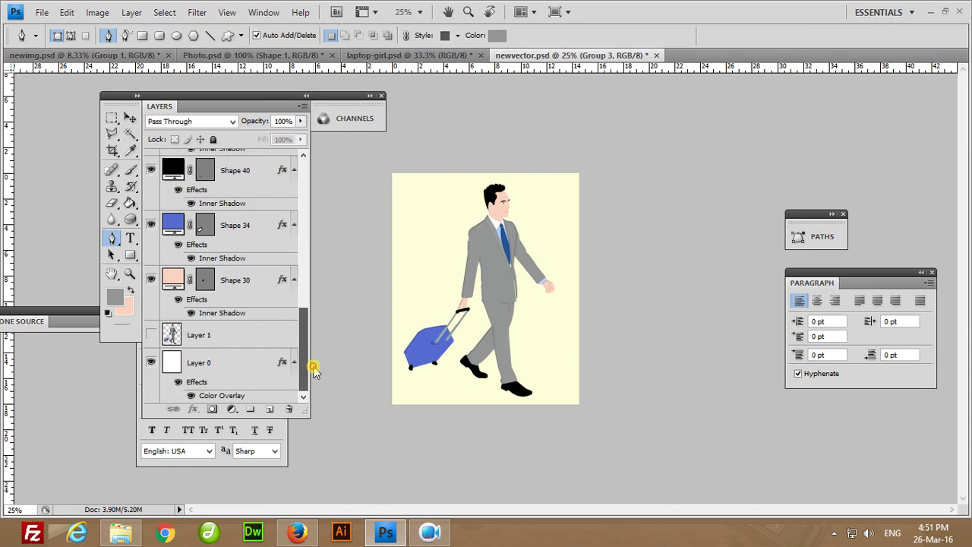
pyautogui.keyDown('shift'); pyautogui.click(258, 287); pyautogui.keyUp('shift')
pyautogui.hotkey('ctrl', 'g')
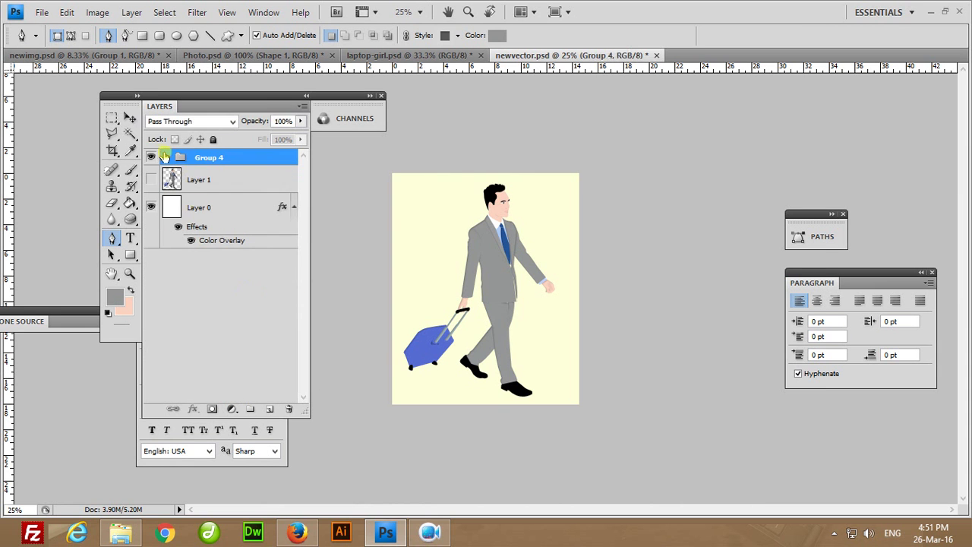
# Toggle Group 4's visibility to check it, then begin a Free Transform on it.
pyautogui.click(151, 157)
pyautogui.rightClick(488, 253)
pyautogui.press('Escape')
pyautogui.hotkey('ctrl', 't')
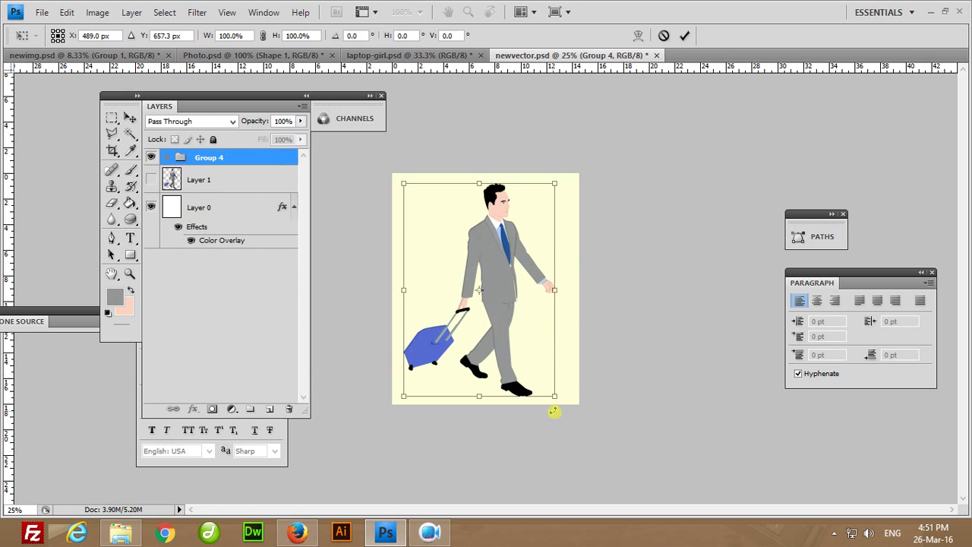
# Scale the grouped figure to 212.4%, move it down and commit the transform.
pyautogui.moveTo(557, 401); pyautogui.dragTo(639, 515)
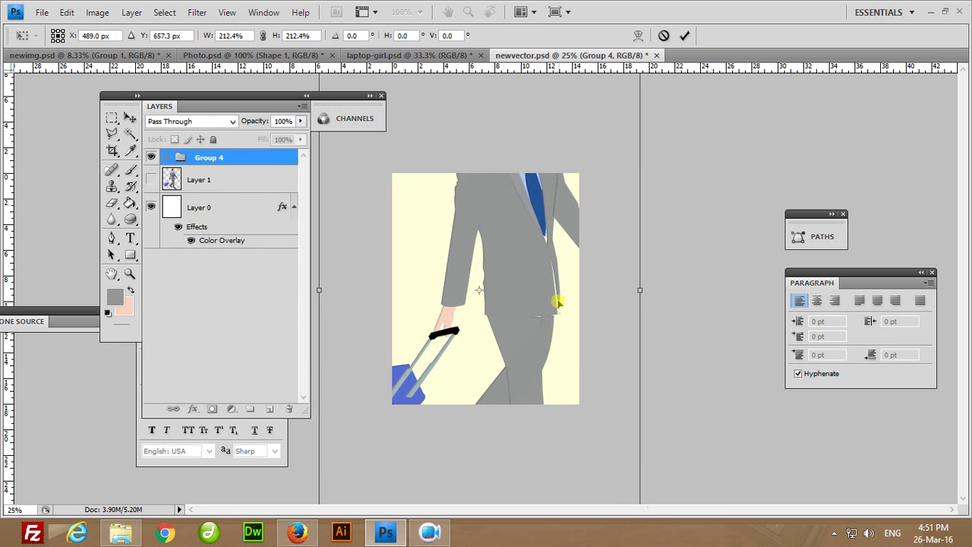
pyautogui.moveTo(534, 296); pyautogui.dragTo(532, 473)
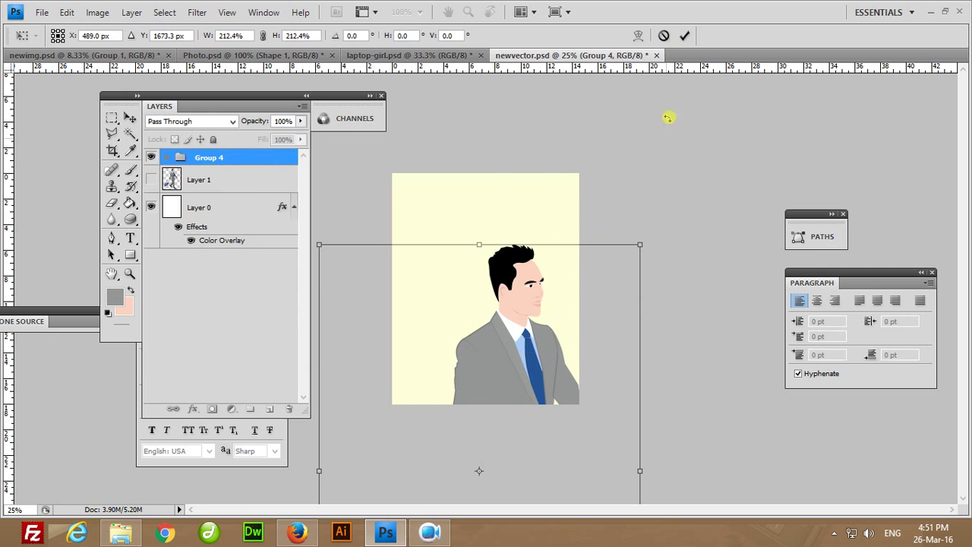
pyautogui.click(685, 35)
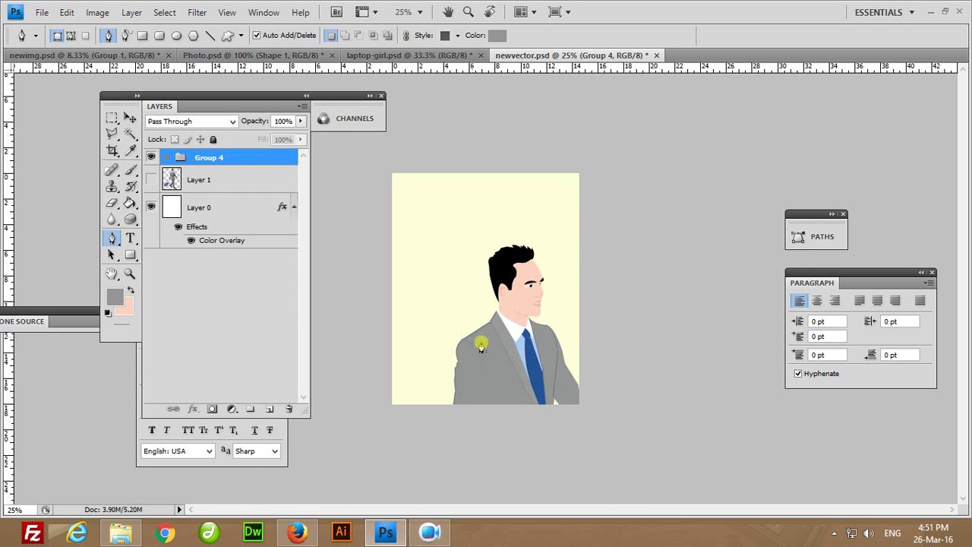
# Nudge the grouped figure up and left with the Move tool.
pyautogui.press('v')
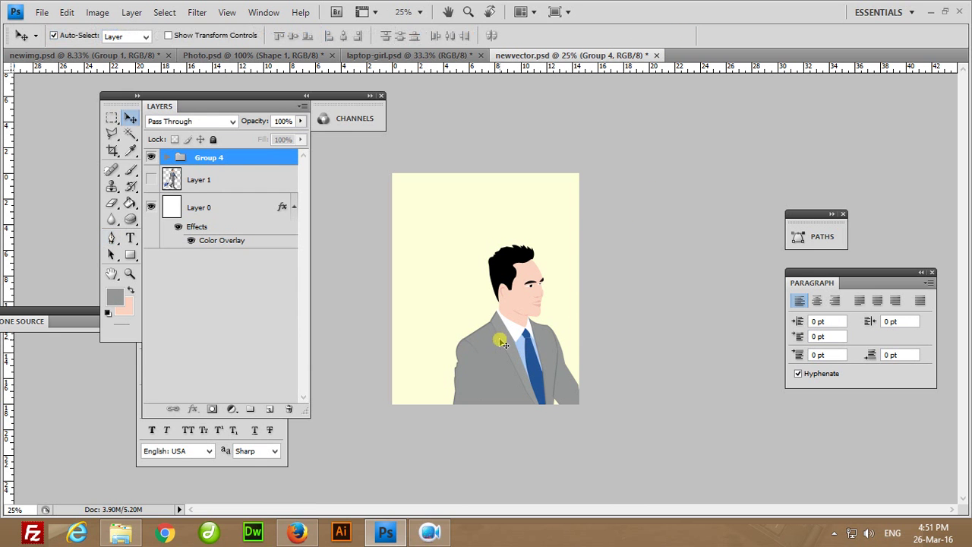
pyautogui.moveTo(499, 343); pyautogui.dragTo(499, 339)
pyautogui.hotkey('shift', 'Up')
pyautogui.hotkey('shift', 'Up')
pyautogui.hotkey('shift', 'Up')
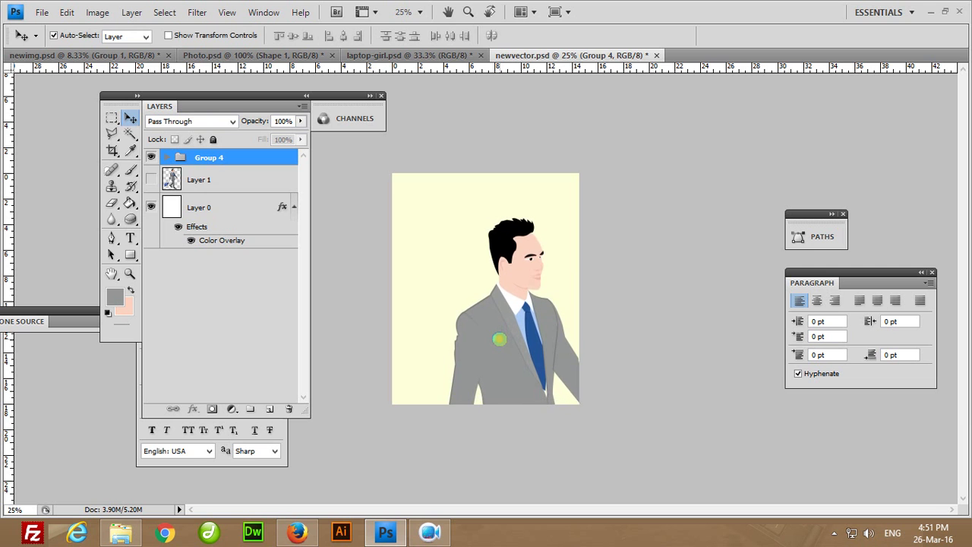
pyautogui.hotkey('shift', 'Up')
pyautogui.hotkey('shift', 'Up')
pyautogui.hotkey('shift', 'Up')
pyautogui.hotkey('shift', 'Up')
pyautogui.hotkey('shift', 'Up')
pyautogui.hotkey('shift', 'Up')
pyautogui.hotkey('shift', 'Up')
pyautogui.hotkey('shift', 'Up')
pyautogui.hotkey('shift', 'Up')
pyautogui.hotkey('shift', 'Left')
pyautogui.hotkey('shift', 'Left')
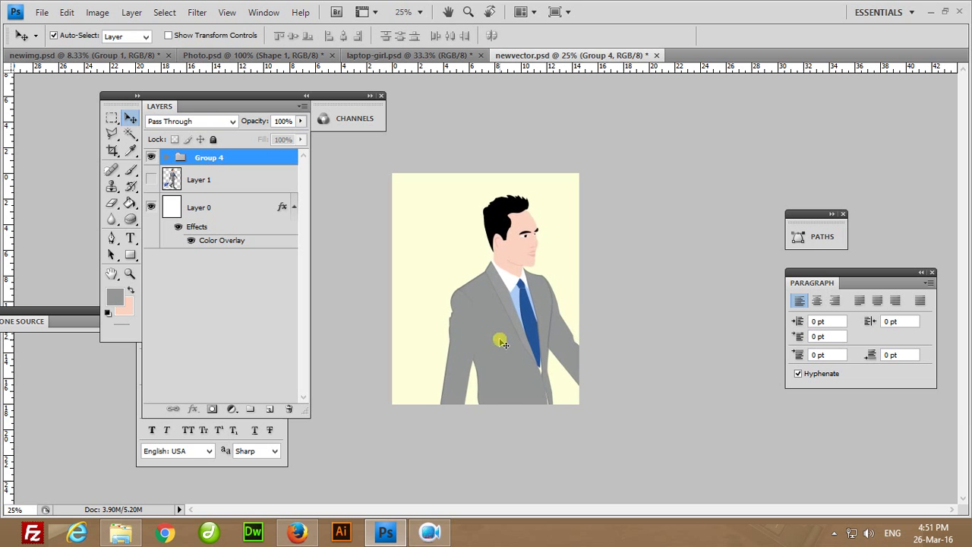
pyautogui.hotkey('shift', 'Left')
pyautogui.hotkey('shift', 'Left')
pyautogui.hotkey('shift', 'Left')
pyautogui.hotkey('shift', 'Left')
pyautogui.hotkey('shift', 'Left')
pyautogui.hotkey('shift', 'Left')
pyautogui.hotkey('shift', 'Up')
pyautogui.hotkey('shift', 'Up')
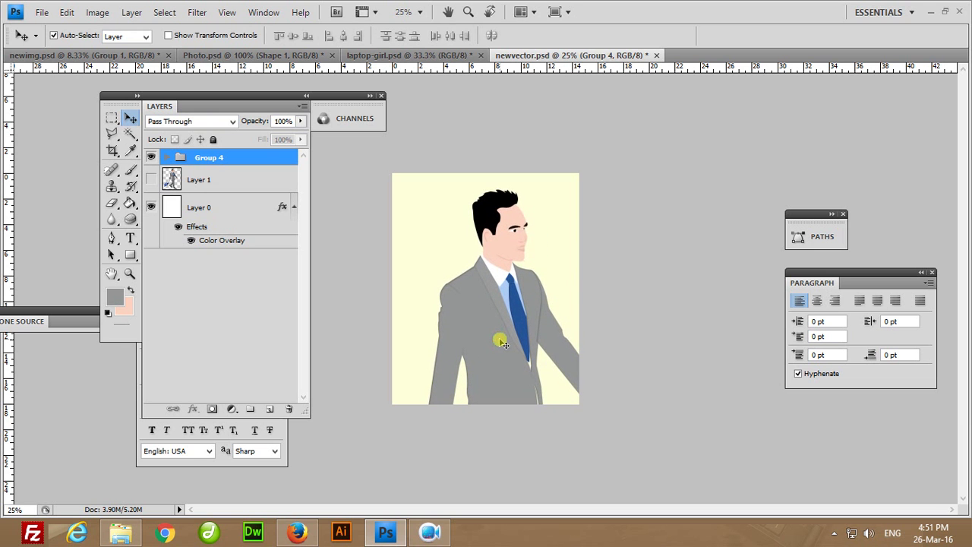
# Zoom to 100% to inspect the face, zoom back out, and start another transform.
pyautogui.hotkey('ctrl', '1')
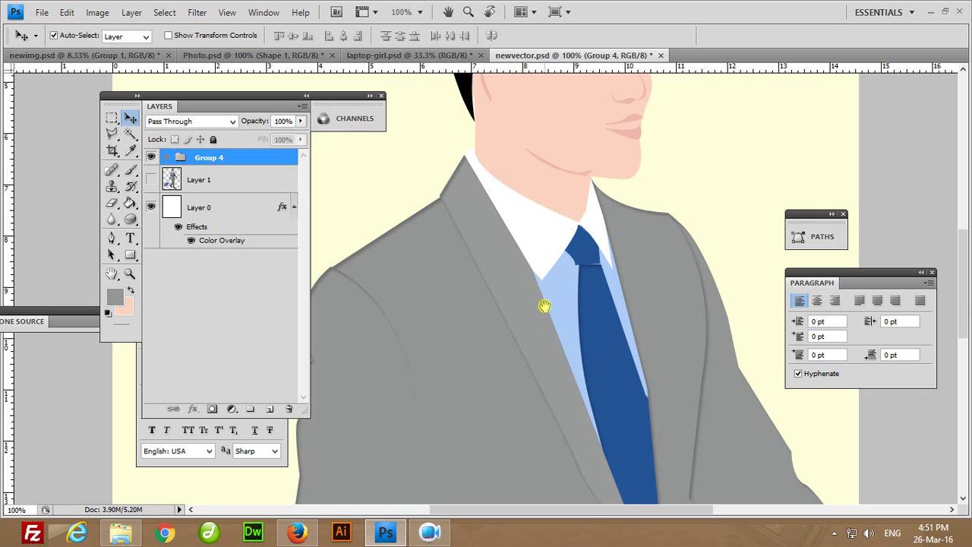
pyautogui.moveTo(542, 306); pyautogui.dragTo(477, 472)
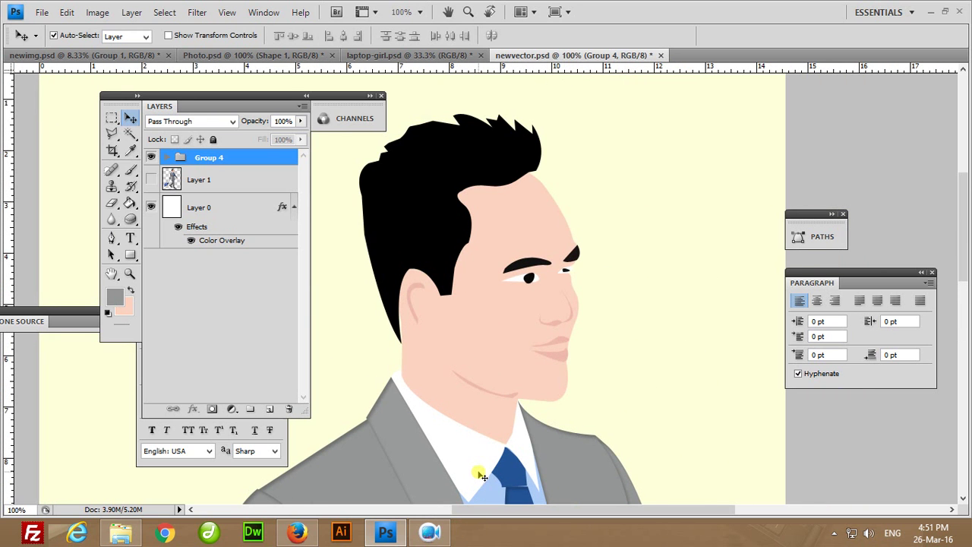
pyautogui.hotkey('ctrl', '-')
pyautogui.hotkey('ctrl', '-')
pyautogui.hotkey('ctrl', '-')
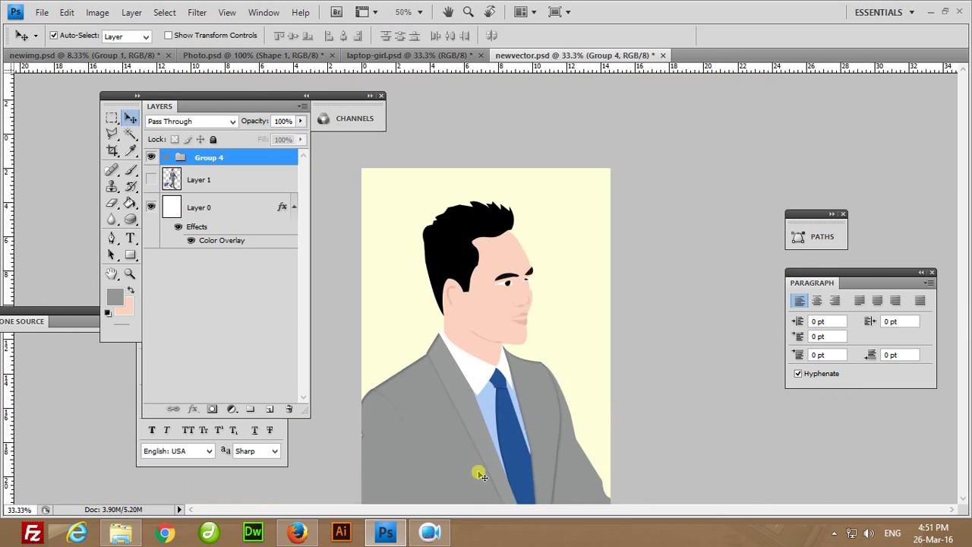
pyautogui.hotkey('ctrl', '-')
pyautogui.hotkey('ctrl', '-')
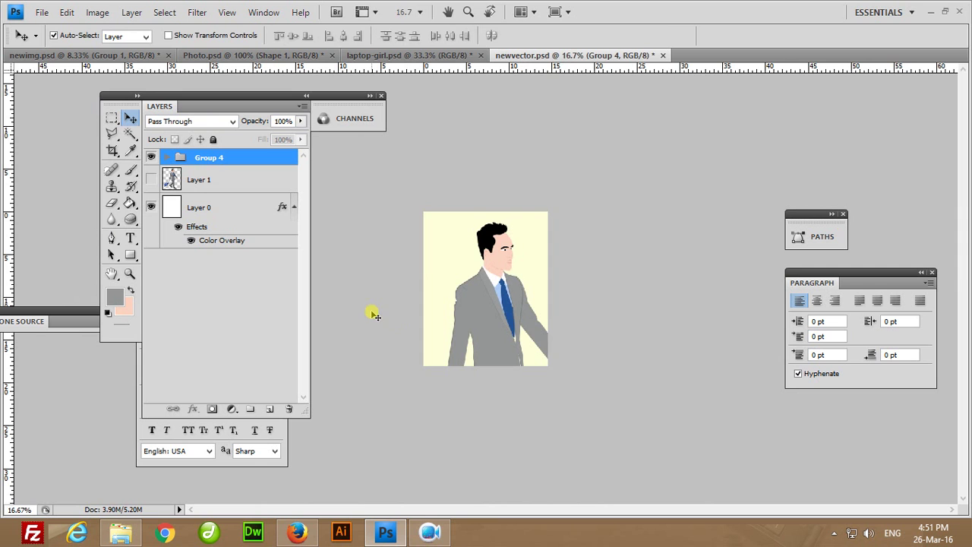
pyautogui.hotkey('ctrl', 't')
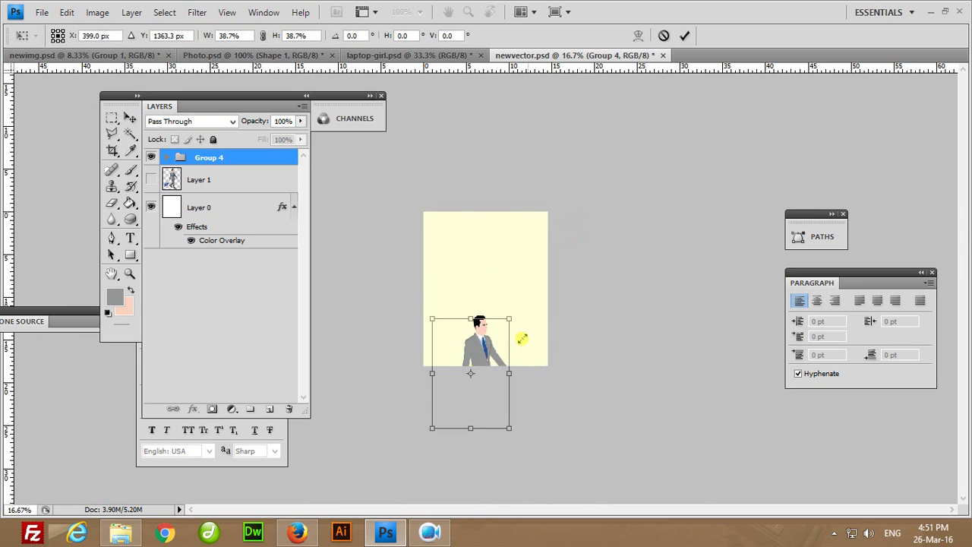
# Shrink the figure onto the cream canvas, commit, and check it at 100% before zooming out.
pyautogui.moveTo(580, 221)
pyautogui.mouseDown()
pyautogui.moveTo(518, 338)
pyautogui.moveTo(490, 275)
pyautogui.moveTo(540, 190)
pyautogui.moveTo(449, 337)
pyautogui.moveTo(567, 156)
pyautogui.moveTo(499, 322)
pyautogui.moveTo(460, 380)
pyautogui.moveTo(574, 107)
pyautogui.moveTo(529, 269)
pyautogui.mouseUp()
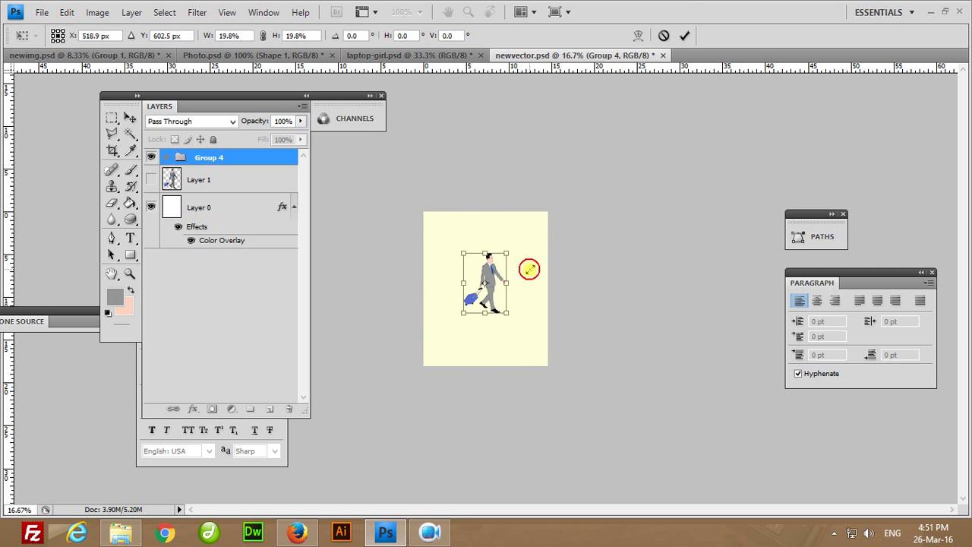
pyautogui.click(685, 35)
pyautogui.hotkey('ctrl', '1')
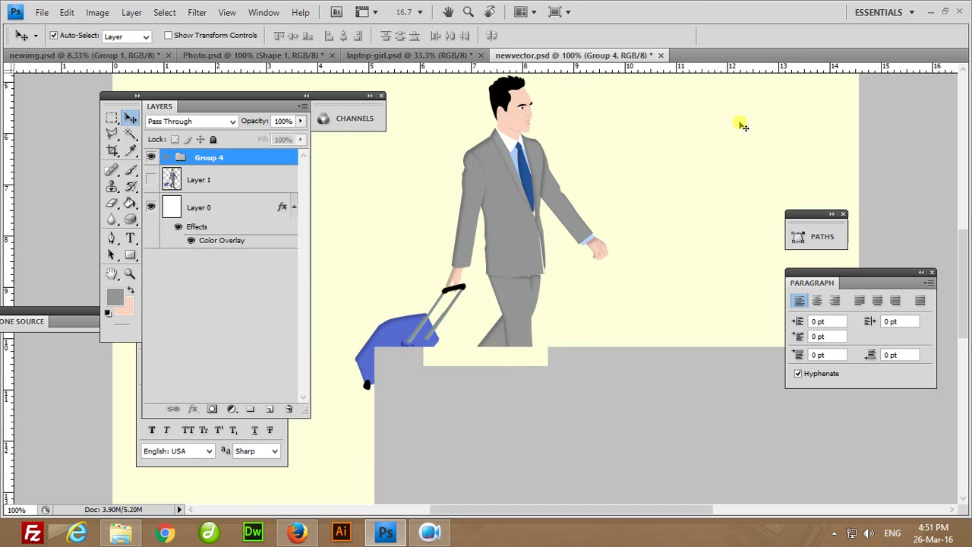
pyautogui.moveTo(582, 232); pyautogui.dragTo(596, 263)
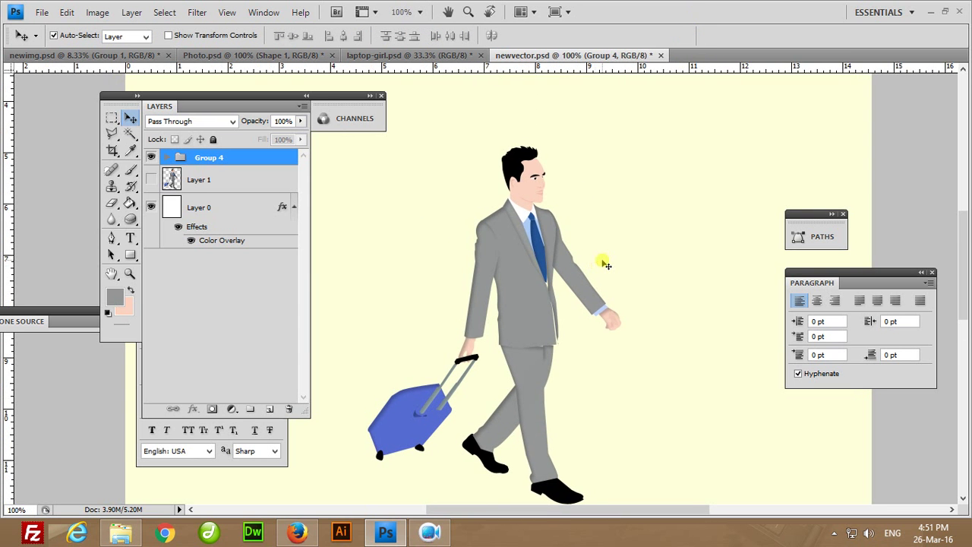
pyautogui.hotkey('ctrl', '-')
pyautogui.hotkey('ctrl', '-')
pyautogui.hotkey('ctrl', '-')
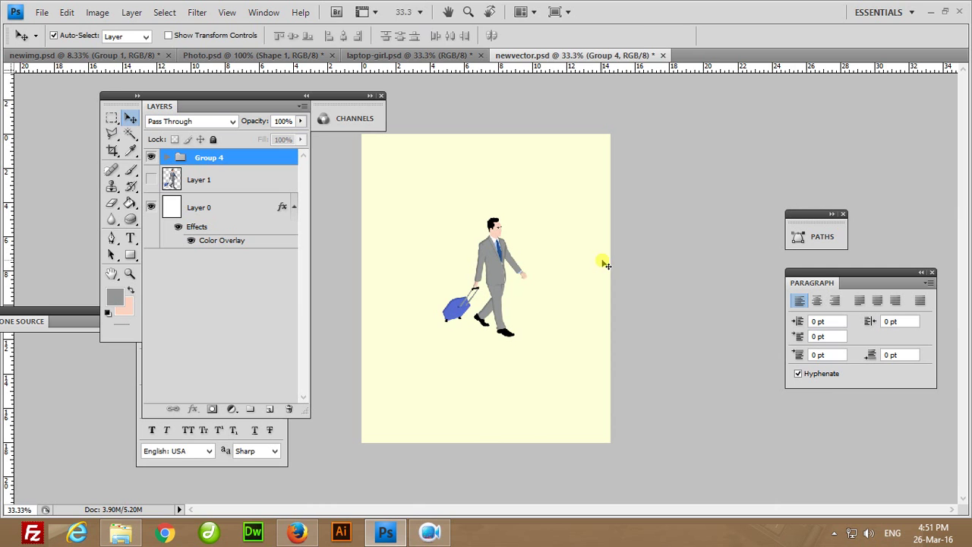
# Scale Group 4 up to about 250% so it fills most of the canvas.
pyautogui.hotkey('ctrl', 't')
pyautogui.moveTo(525, 343); pyautogui.dragTo(589, 432)
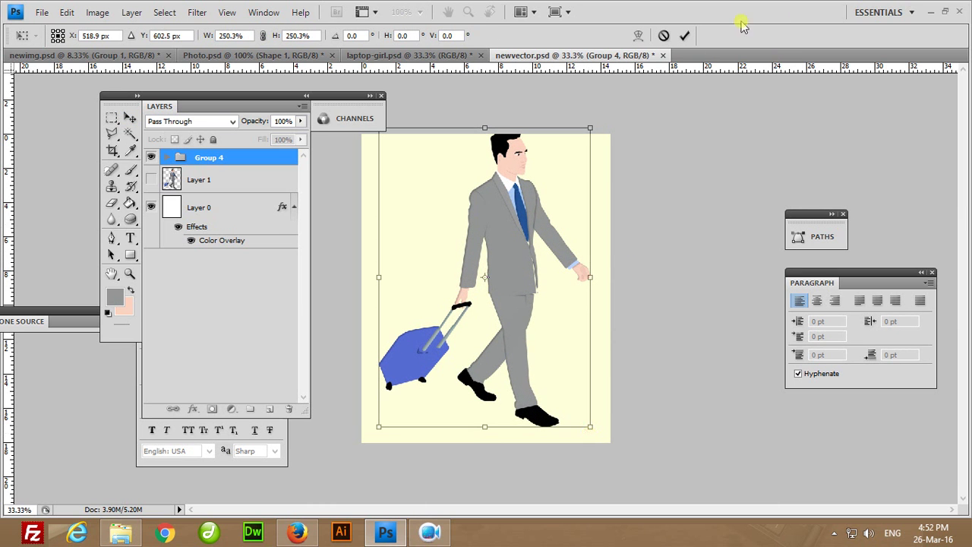
pyautogui.click(684, 35)
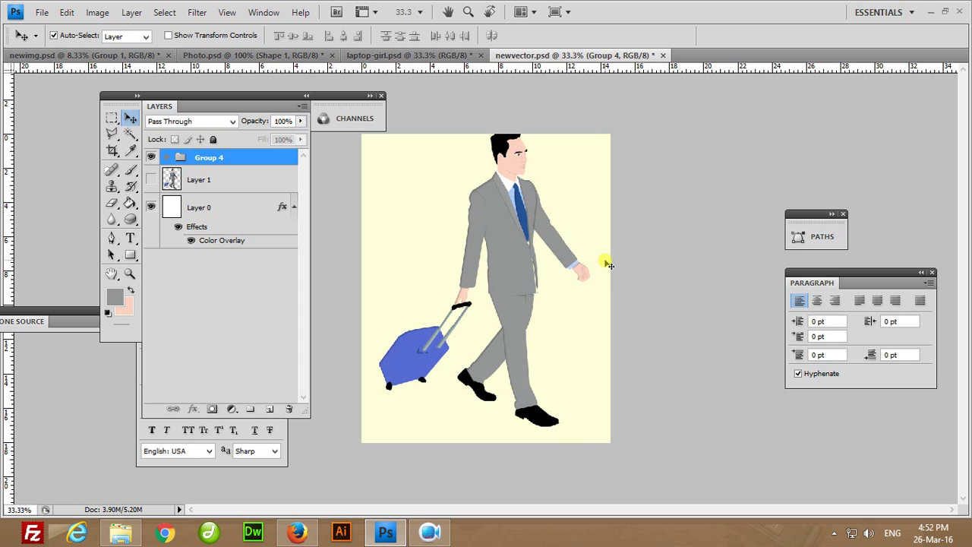